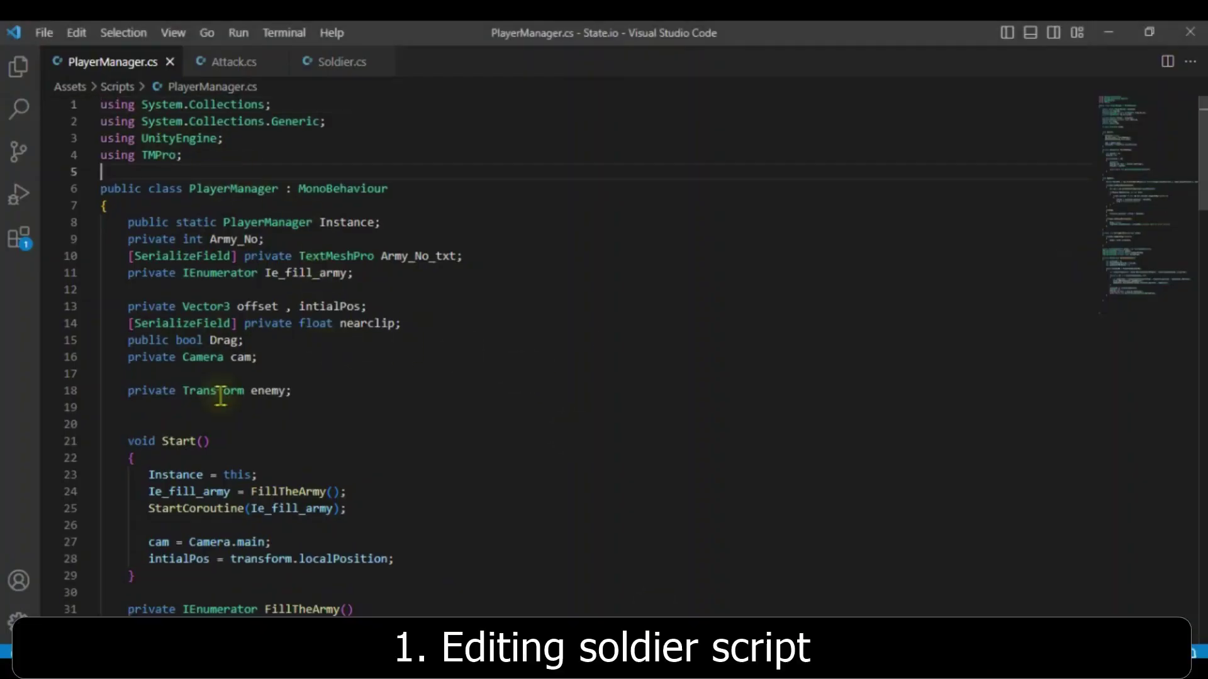
Change PlayerManager's enemy Transform field from private to public and save the script
{"action": "scroll", "coordinate": [220, 396], "scroll_direction": "down", "scroll_amount": 2}
{"action": "double_click", "coordinate": [138, 306]}
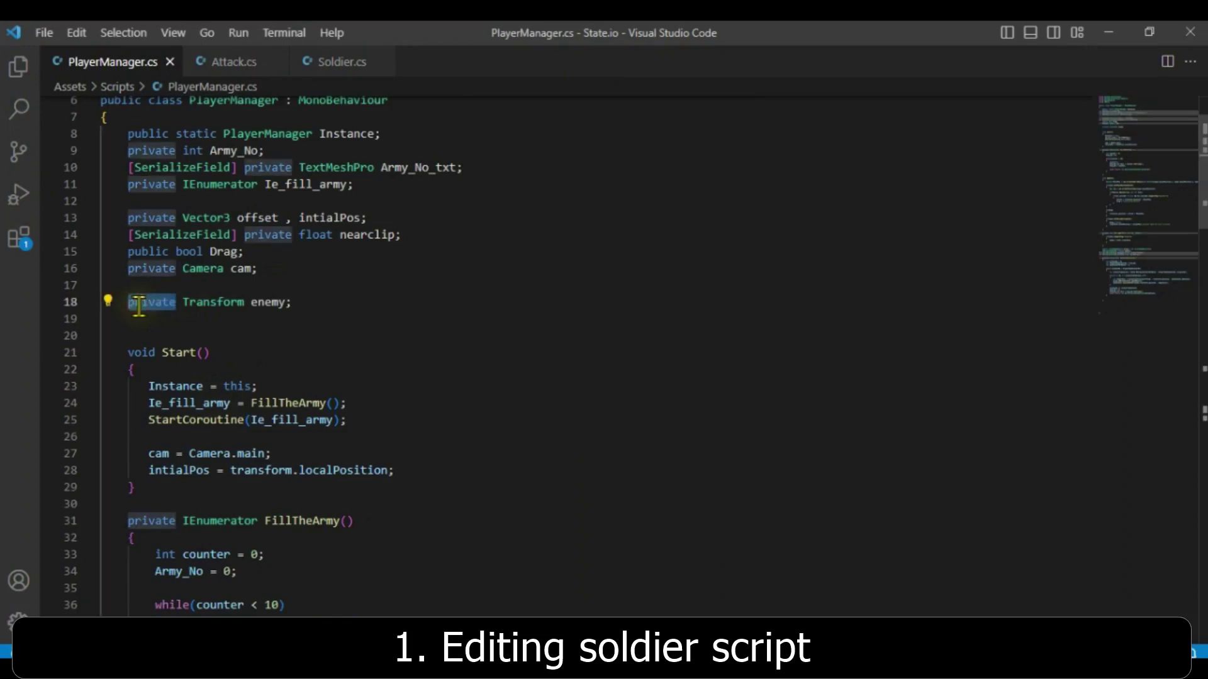
{"action": "type", "text": "public"}
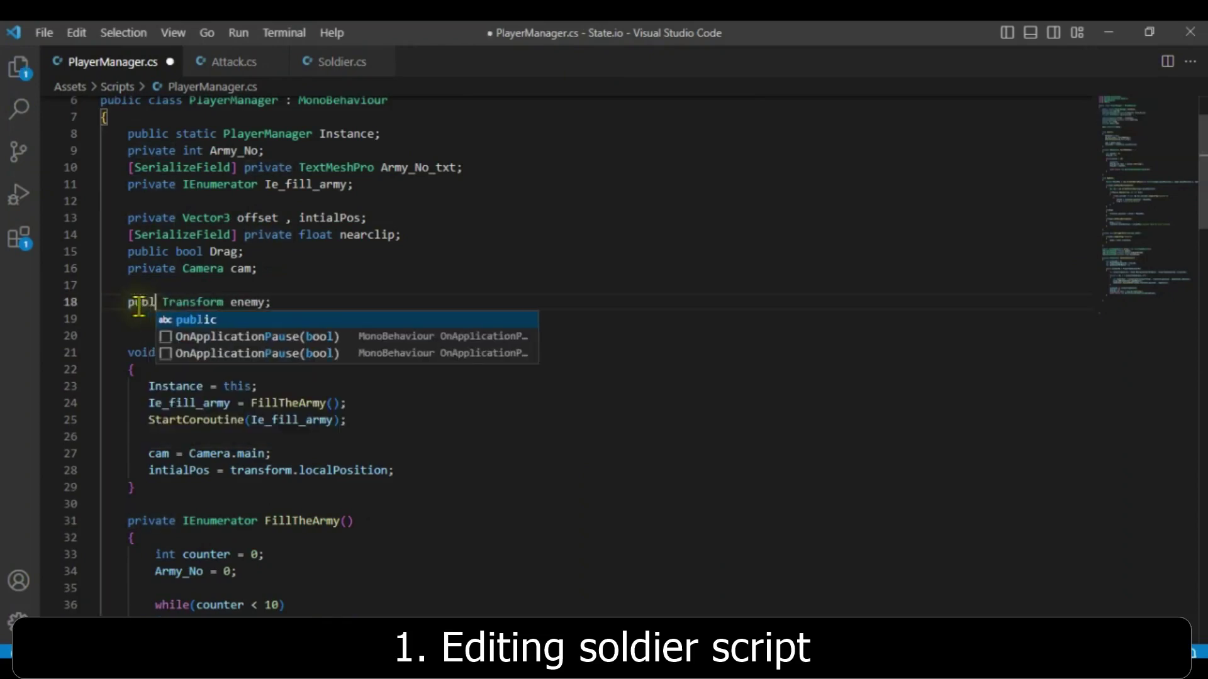
{"action": "left_click", "coordinate": [305, 254]}
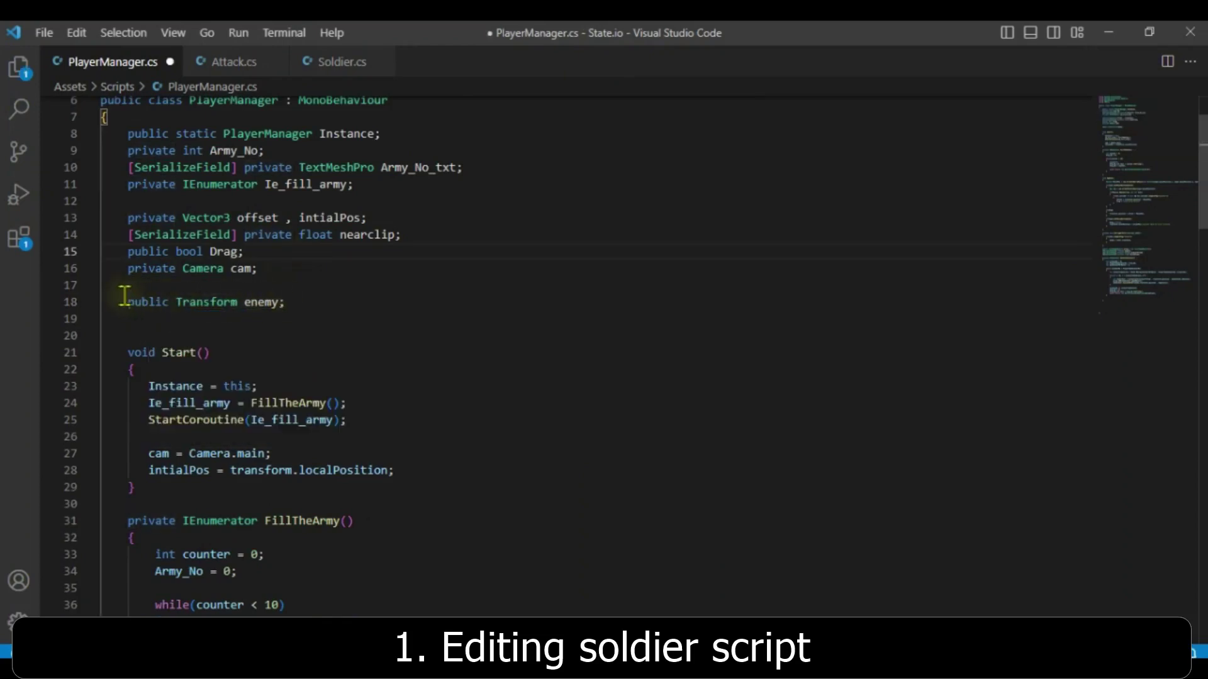
{"action": "left_click_drag", "start_coordinate": [122, 302], "coordinate": [284, 303]}
{"action": "key", "text": "ctrl+s"}
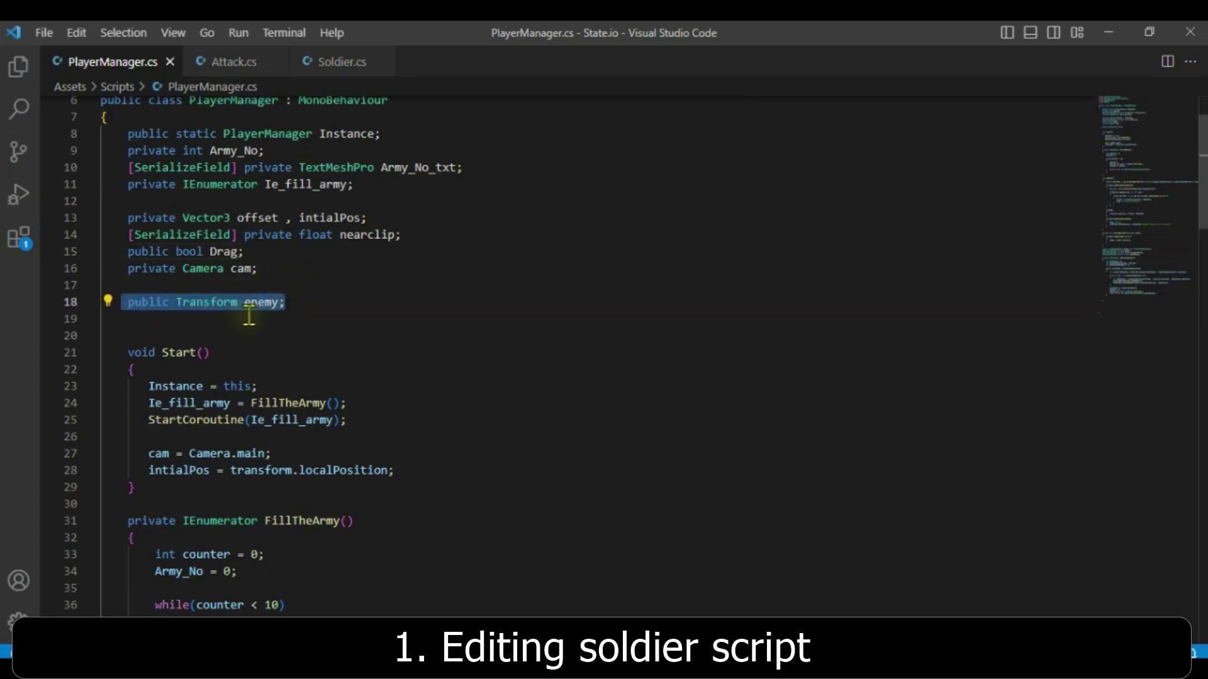
{"action": "left_click", "coordinate": [326, 61]}
Replace Soldier's default Start and Update methods with the pasted OnTriggerEnter method and save
{"action": "left_click", "coordinate": [239, 261]}
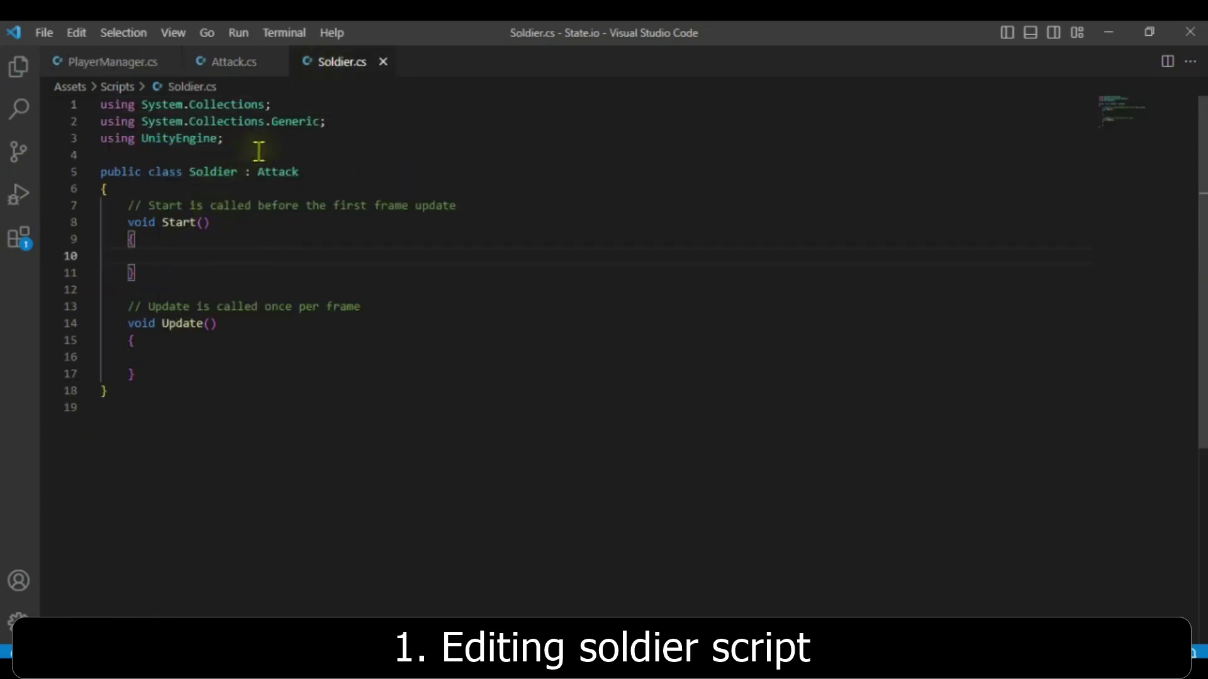
{"action": "left_click_drag", "start_coordinate": [125, 203], "coordinate": [151, 366]}
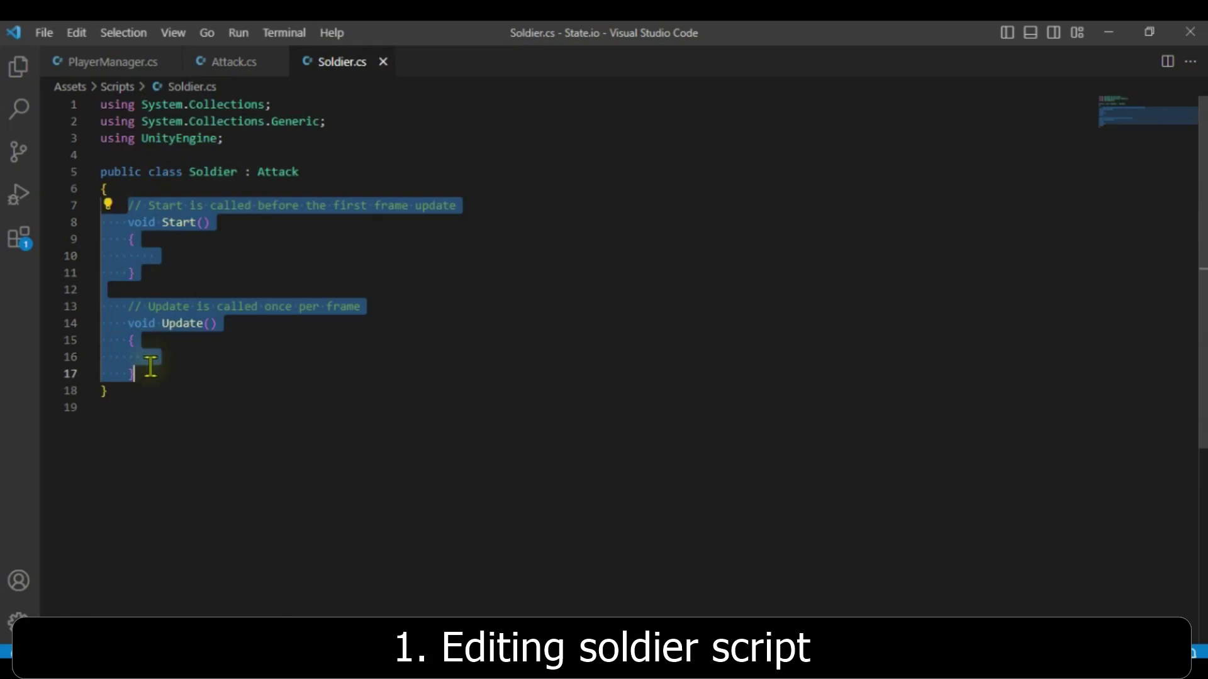
{"action": "key", "text": "BackSpace"}
{"action": "type", "text": "private void OnTriggerEnter(Collider other)     {         if(other.CompareTag(\"enemy\") && other.gameObject.name == PlayerManager.Instance.enemy.name)         {          }     }"}
{"action": "key", "text": "ctrl+s"}
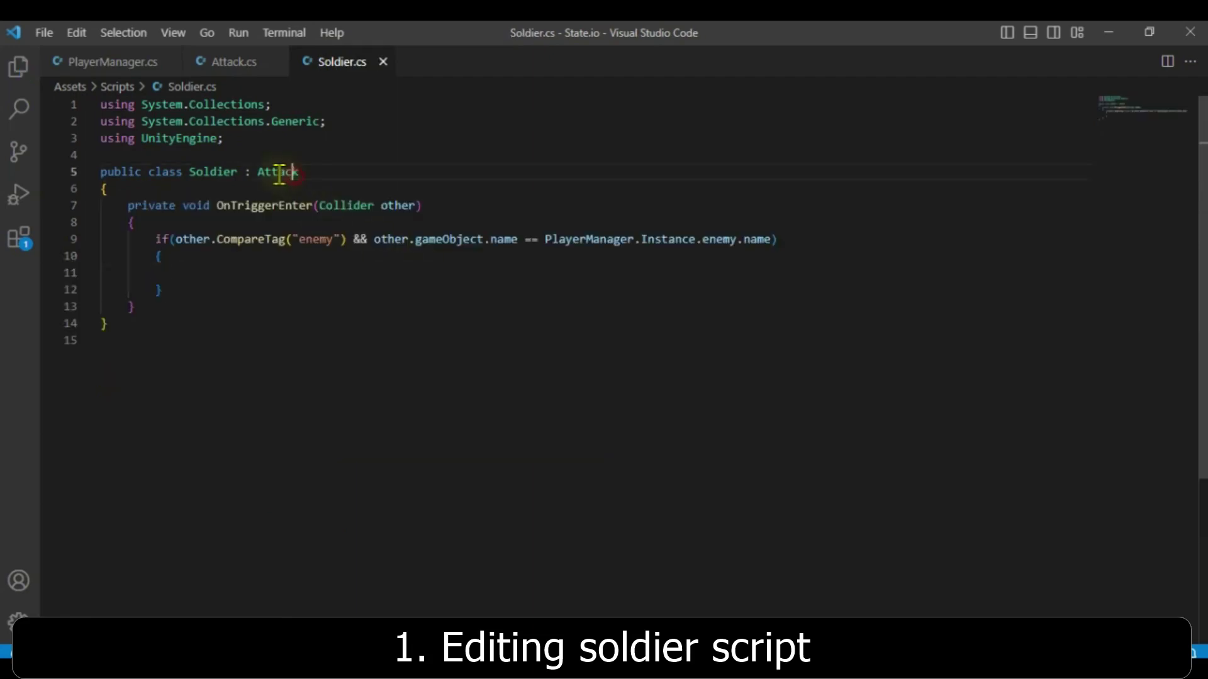
Review OnTriggerEnter(Collider other)'s checks on the enemy tag and PlayerManager.Instance.enemy.name
{"action": "double_click", "coordinate": [280, 172]}
{"action": "left_click", "coordinate": [170, 195]}
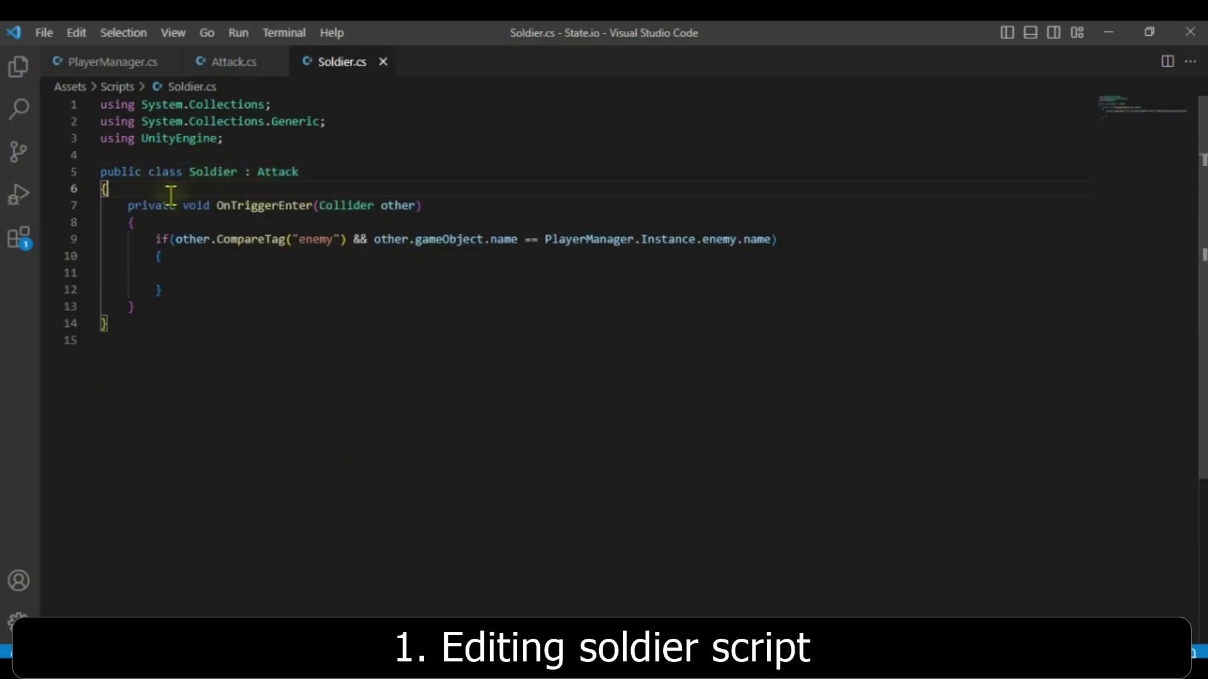
{"action": "left_click_drag", "start_coordinate": [123, 205], "coordinate": [202, 296]}
{"action": "left_click", "coordinate": [227, 251]}
{"action": "left_click_drag", "start_coordinate": [216, 205], "coordinate": [421, 205]}
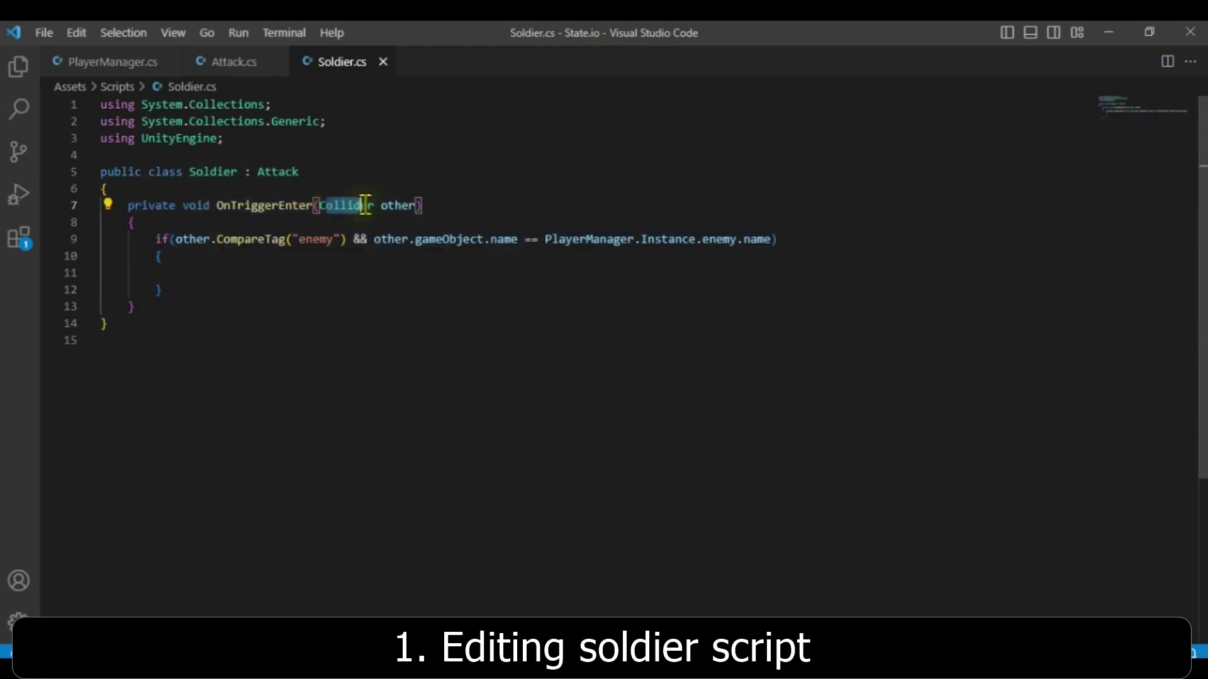
{"action": "left_click", "coordinate": [428, 205]}
{"action": "left_click", "coordinate": [209, 269]}
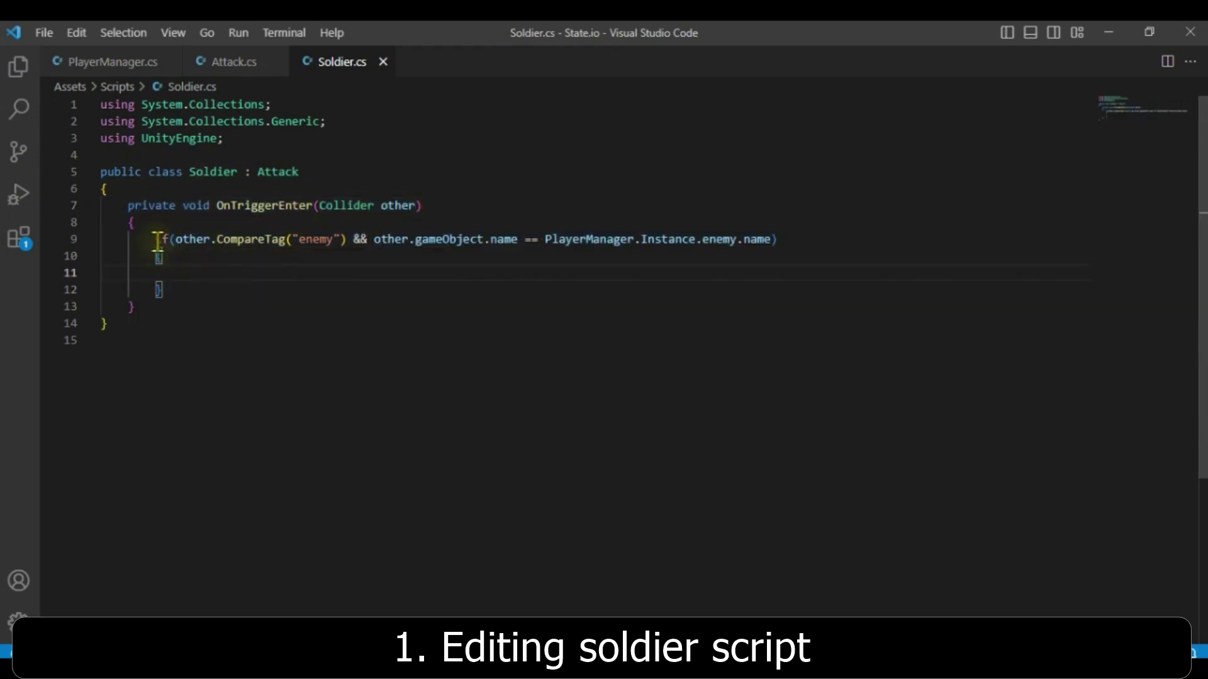
{"action": "left_click_drag", "start_coordinate": [175, 239], "coordinate": [321, 238]}
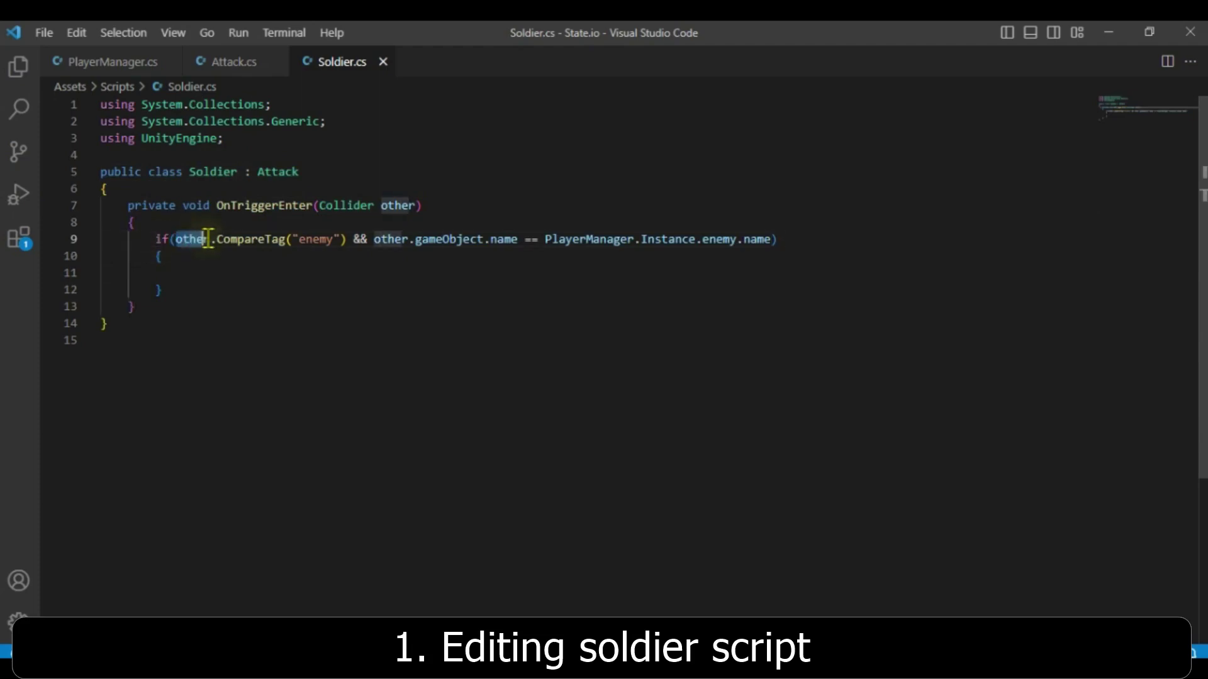
{"action": "double_click", "coordinate": [319, 239]}
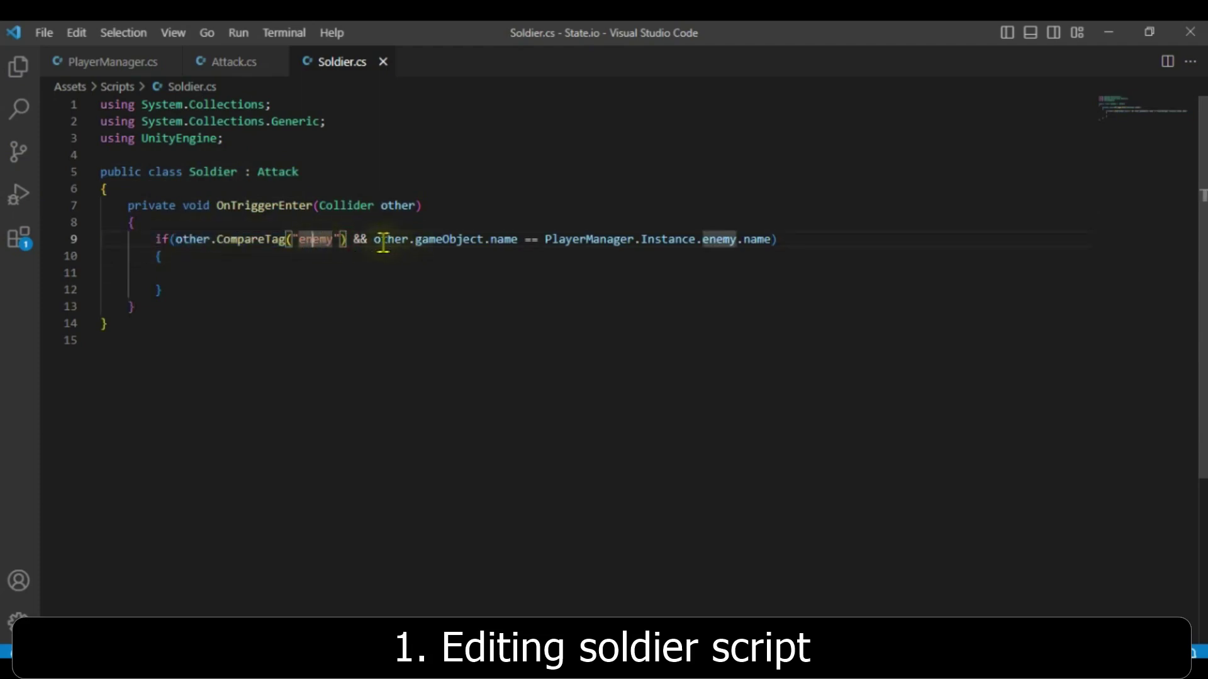
{"action": "left_click_drag", "start_coordinate": [375, 239], "coordinate": [517, 239]}
{"action": "left_click", "coordinate": [407, 253]}
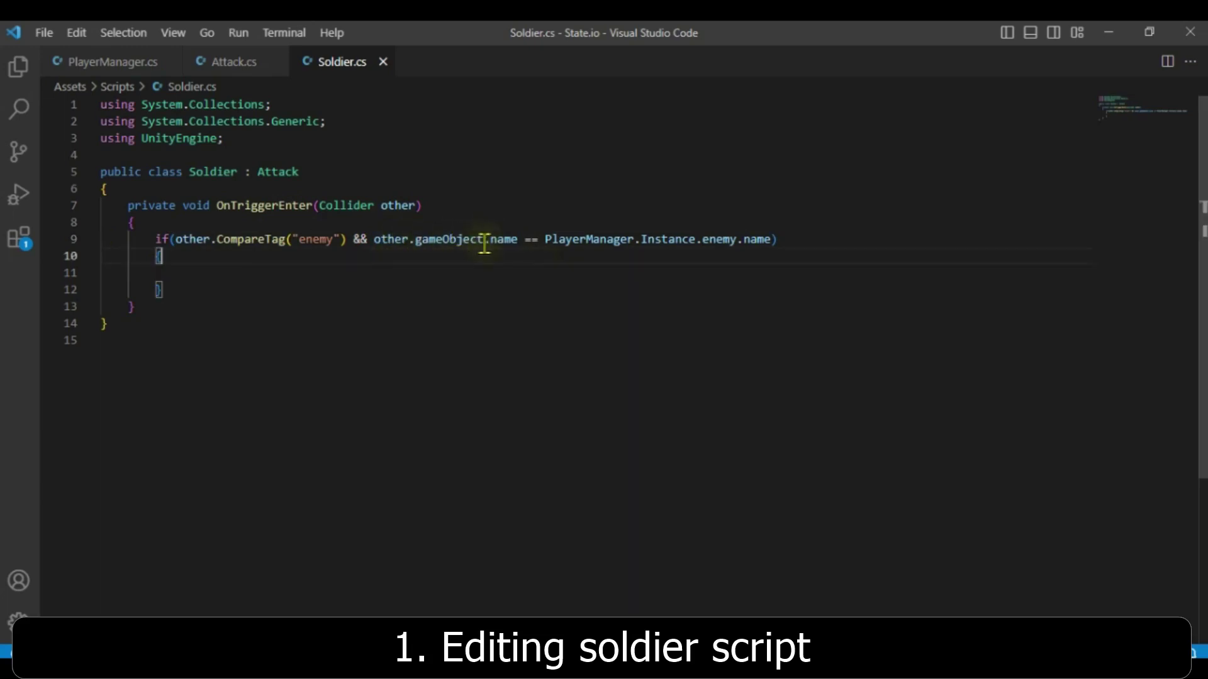
{"action": "left_click_drag", "start_coordinate": [539, 239], "coordinate": [777, 239]}
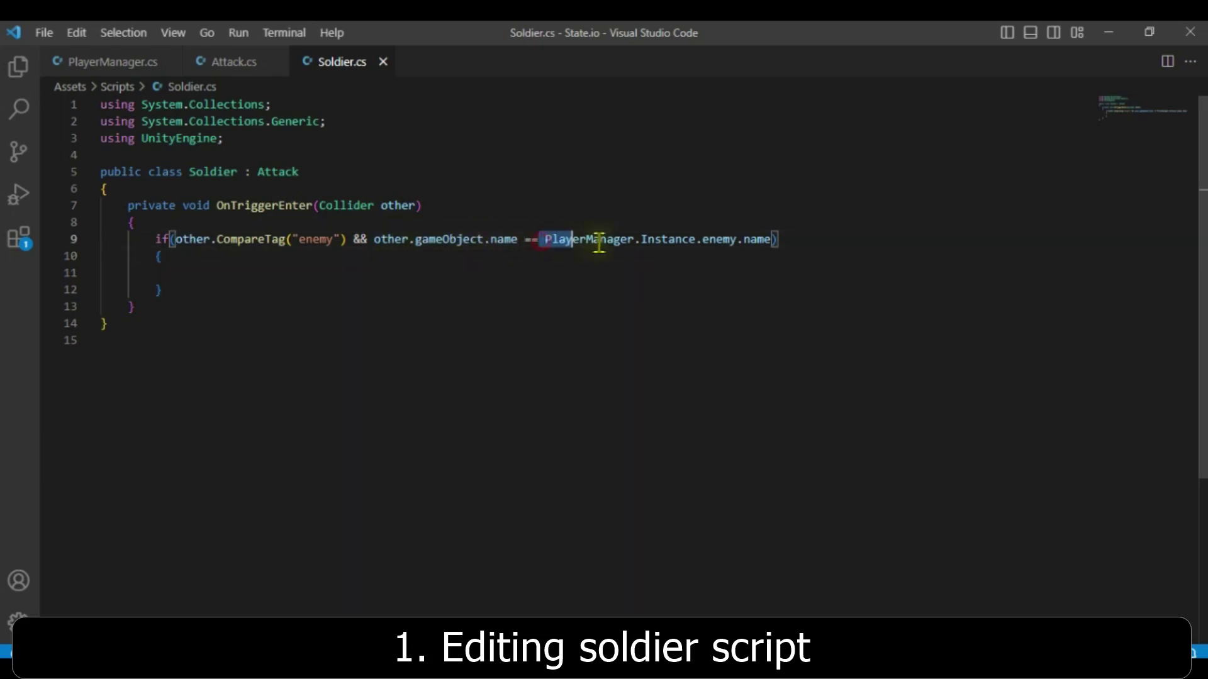
Cross-check the public enemy field in PlayerManager, then return to Soldier's if block
{"action": "left_click", "coordinate": [120, 63]}
{"action": "left_click", "coordinate": [236, 318]}
{"action": "left_click", "coordinate": [128, 302]}
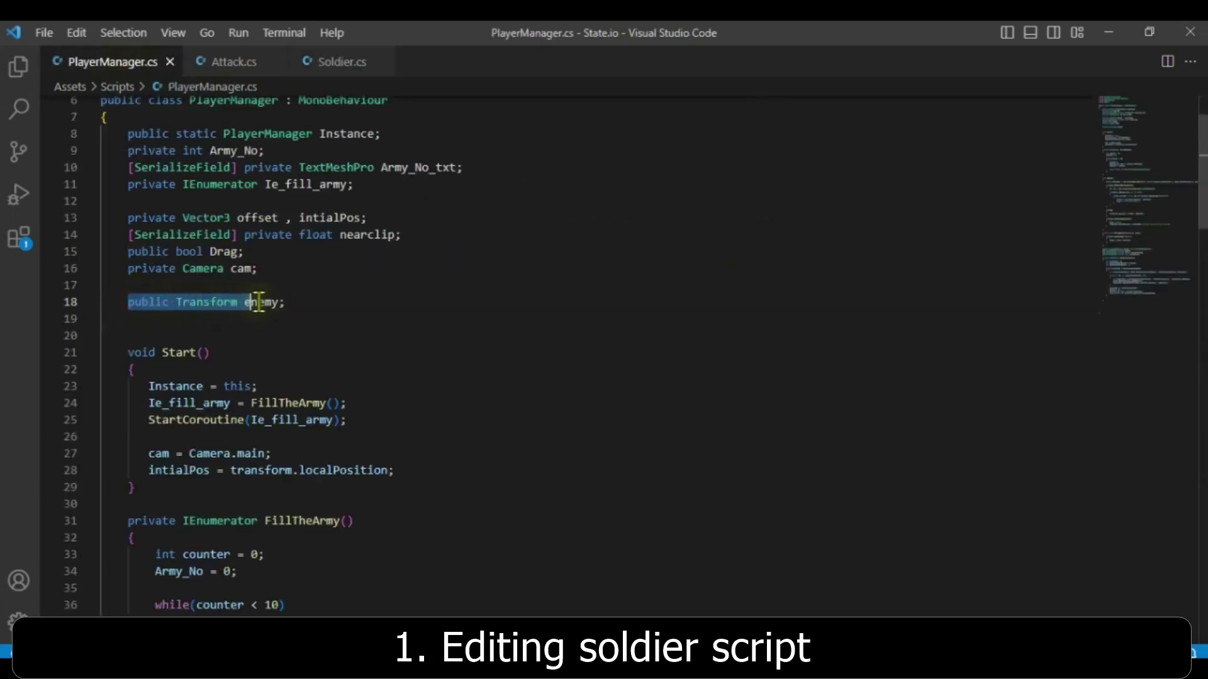
{"action": "mouse_move", "coordinate": [128, 302]}
{"action": "left_mouse_down"}
{"action": "mouse_move", "coordinate": [310, 302]}
{"action": "mouse_move", "coordinate": [139, 301]}
{"action": "left_mouse_up"}
{"action": "left_click", "coordinate": [312, 302]}
{"action": "left_click", "coordinate": [332, 65]}
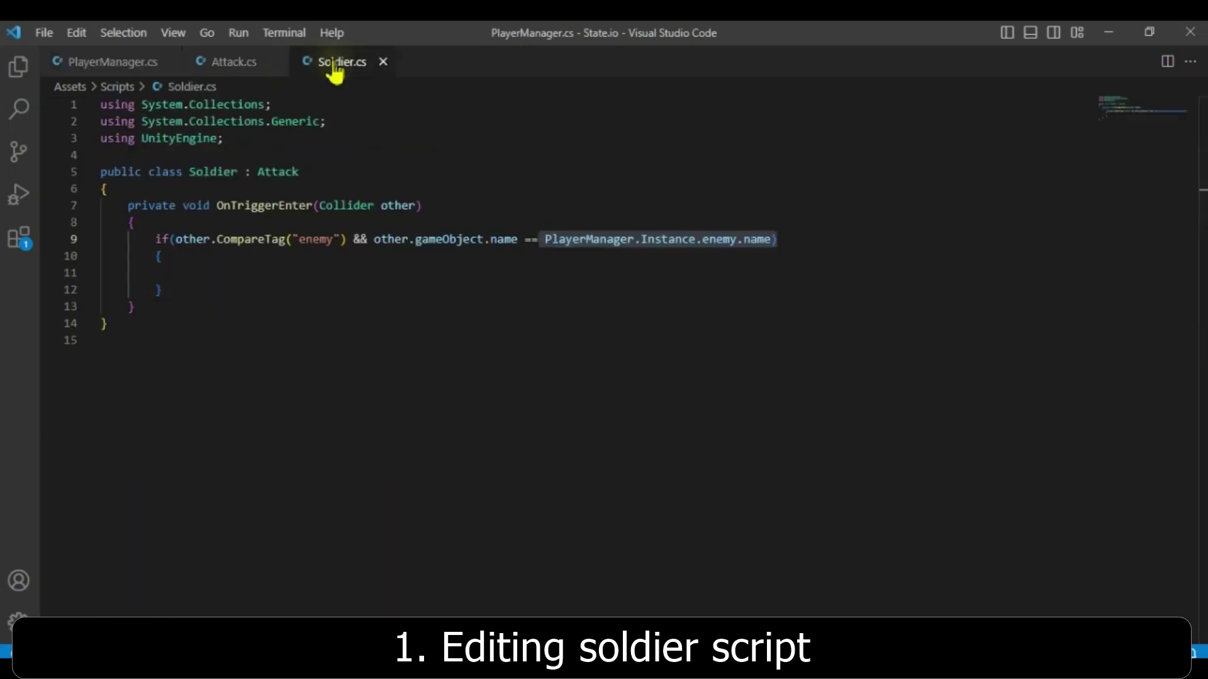
{"action": "left_click", "coordinate": [395, 260]}
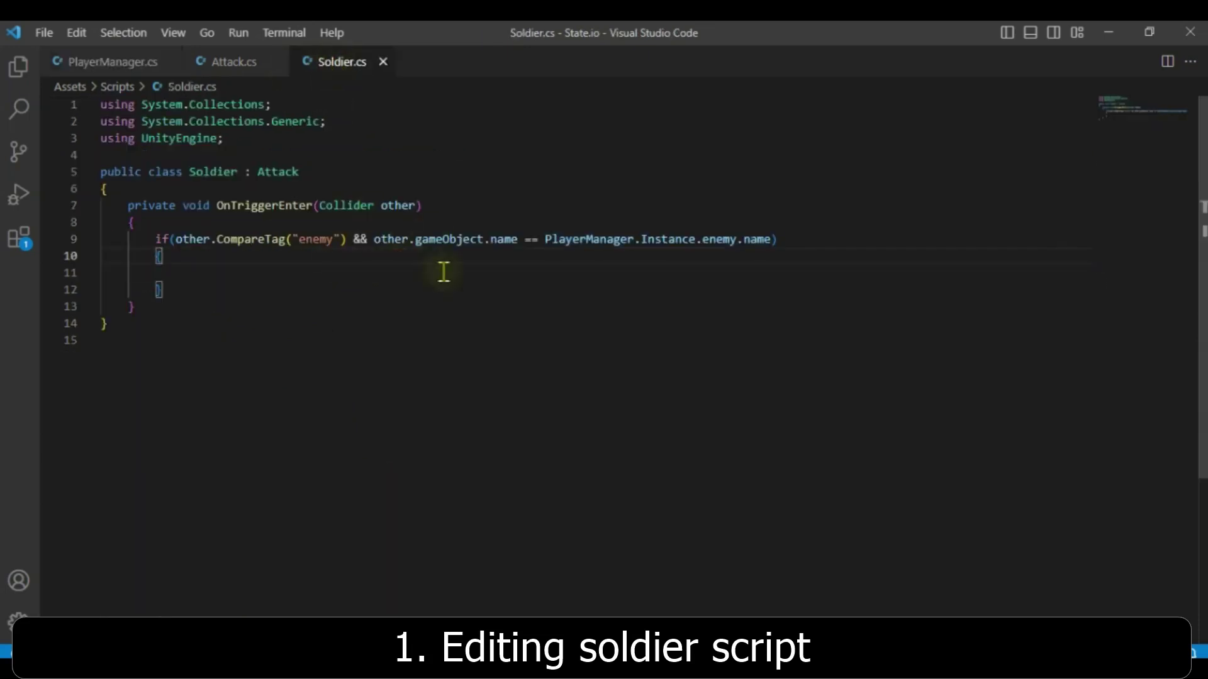
{"action": "left_click", "coordinate": [207, 267]}
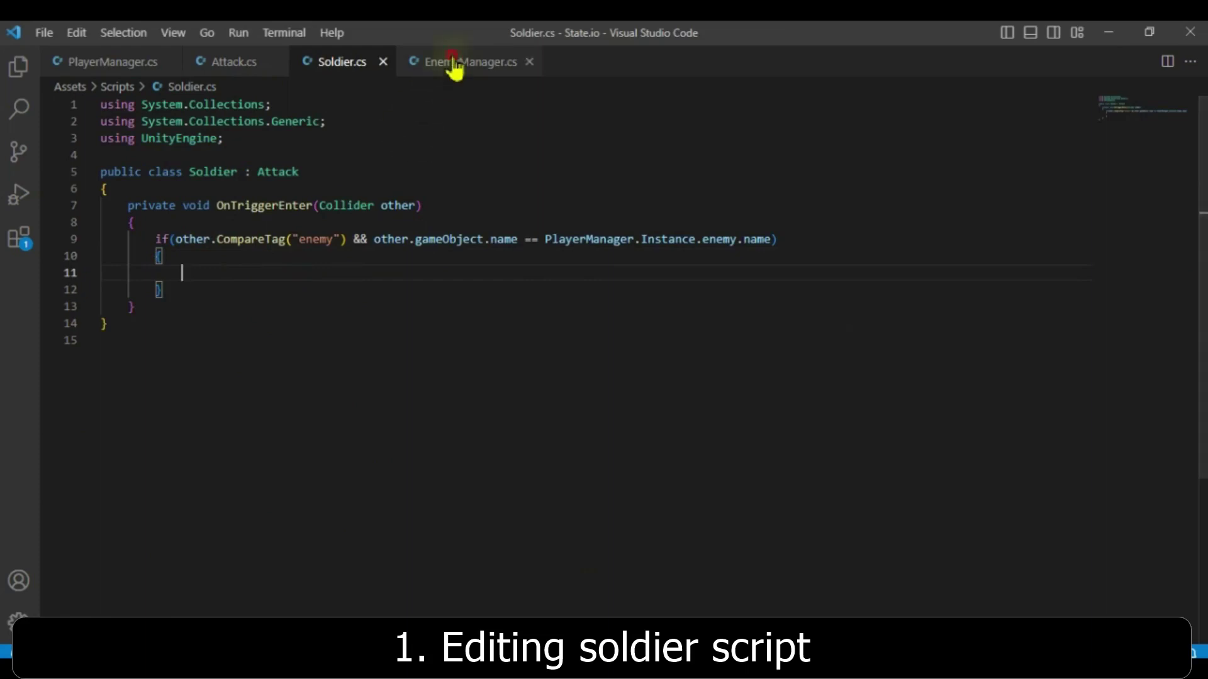
{"action": "left_click", "coordinate": [454, 66]}
Add a PlayerArmy field after ArmNo and paste the UnderAttack method below Awake
{"action": "left_click", "coordinate": [239, 205]}
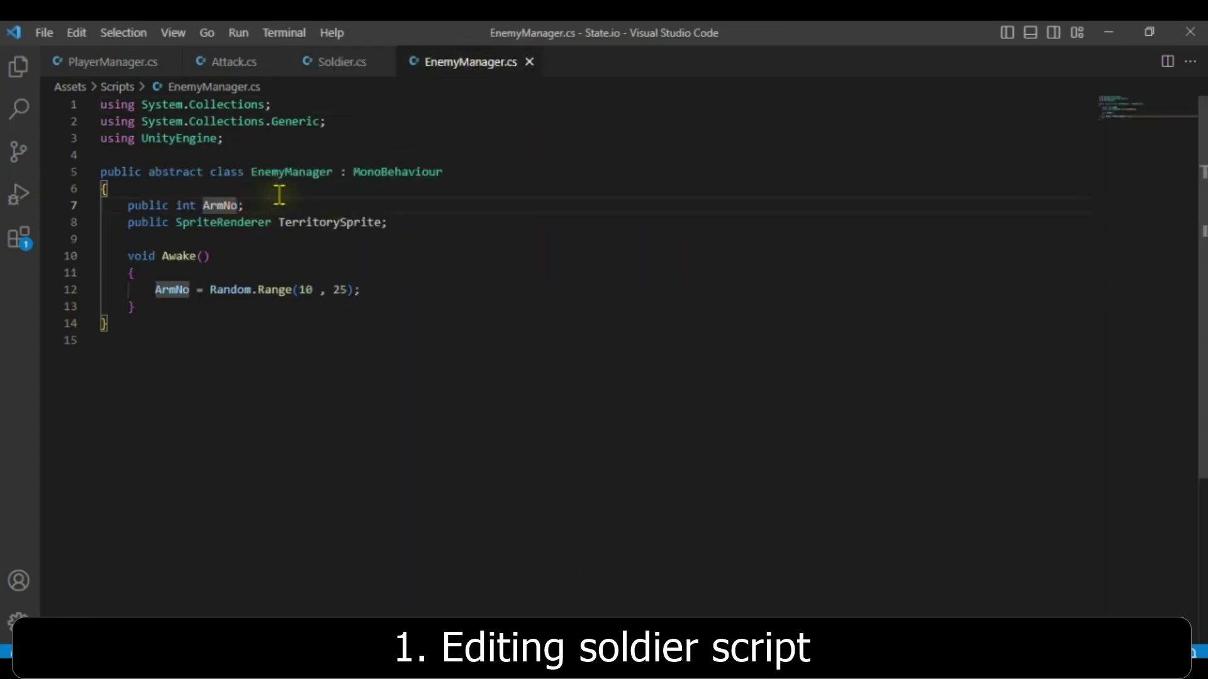
{"action": "type", "text": ",Pla"}
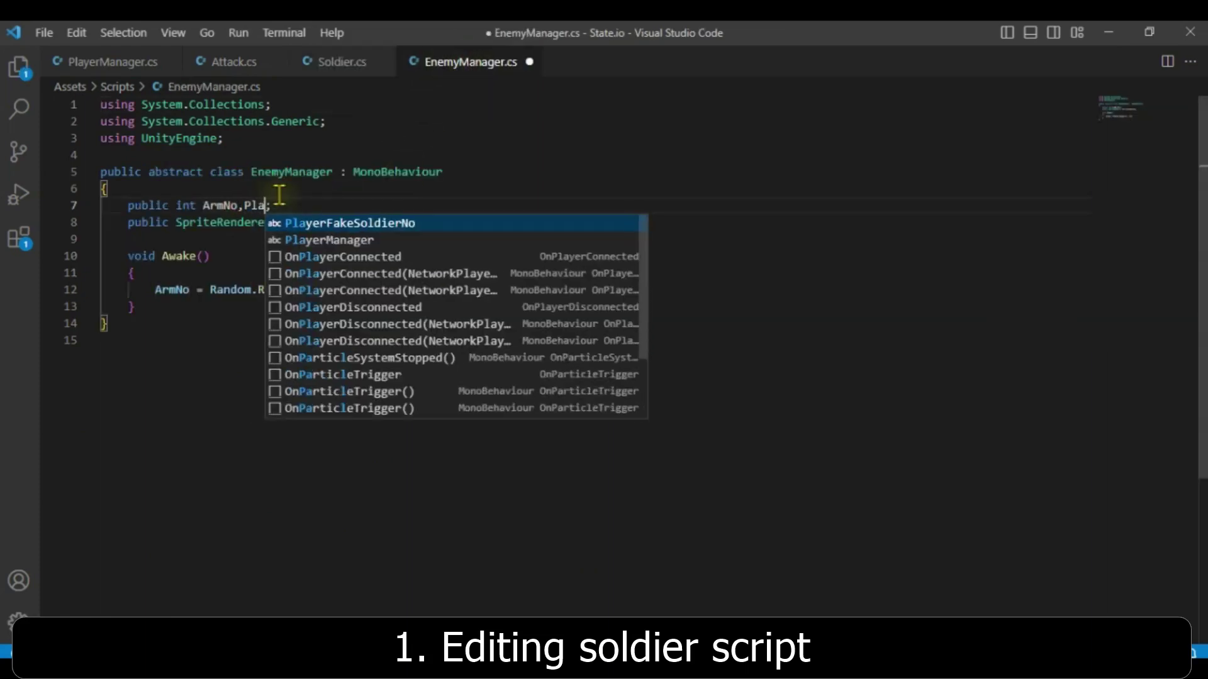
{"action": "type", "text": "yerA"}
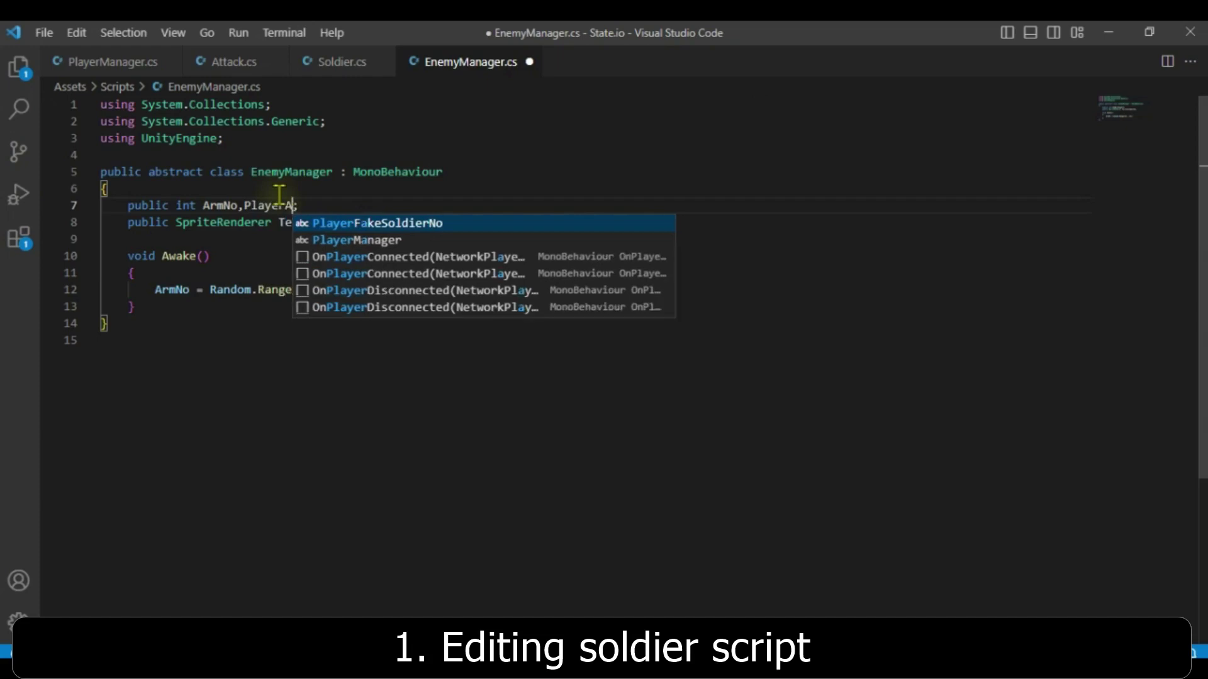
{"action": "type", "text": "rmyNo"}
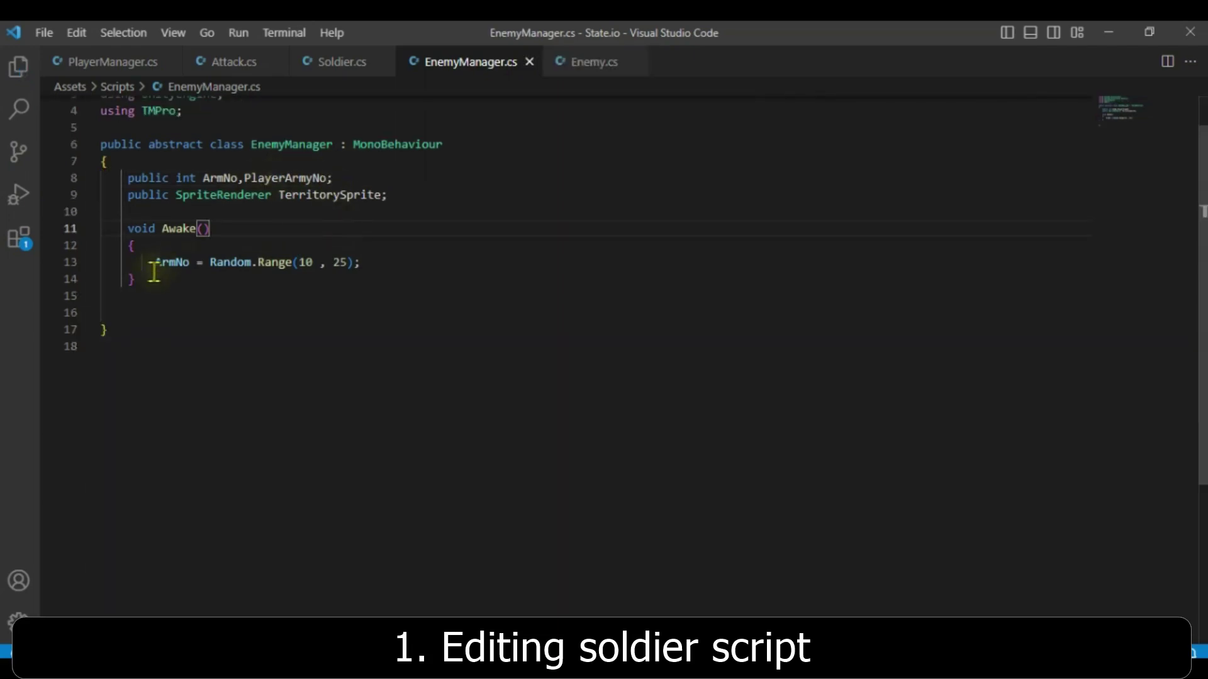
{"action": "left_click", "coordinate": [144, 280]}
{"action": "key", "text": "Return"}
{"action": "key", "text": "Return"}
{"action": "key", "text": "ctrl+v"}
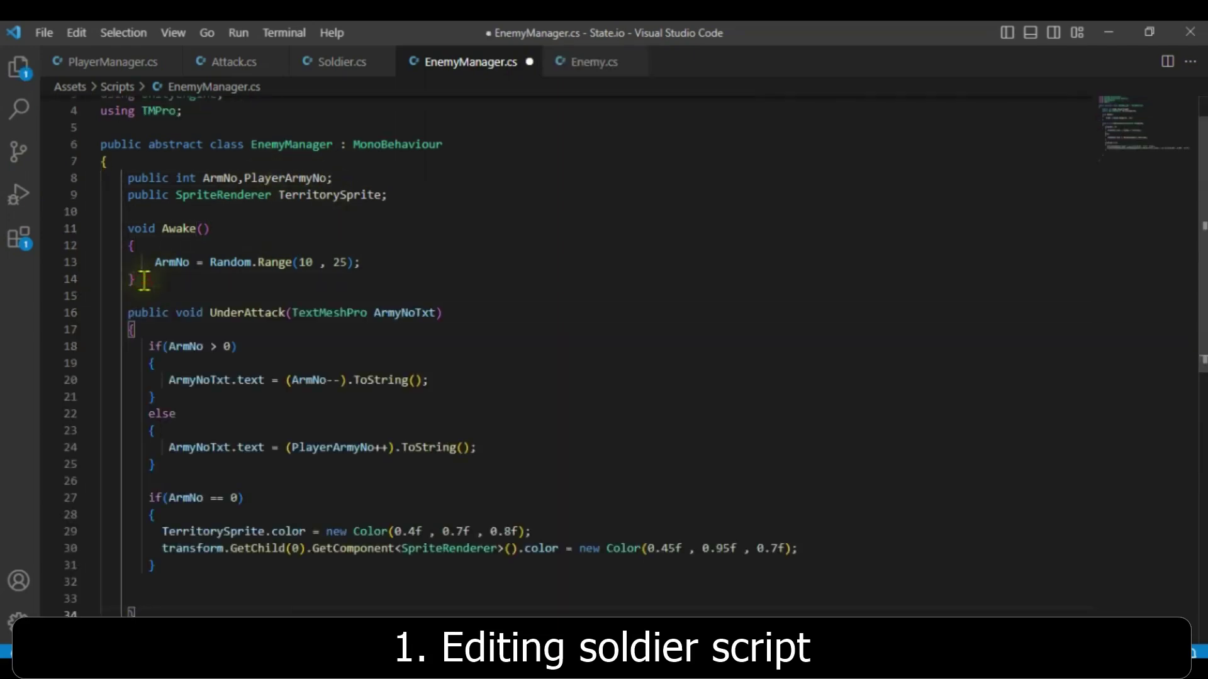
Review UnderAttack's ArmyNoTxt parameter and the branch that decrements ArmNo while above 0
{"action": "left_click", "coordinate": [322, 331]}
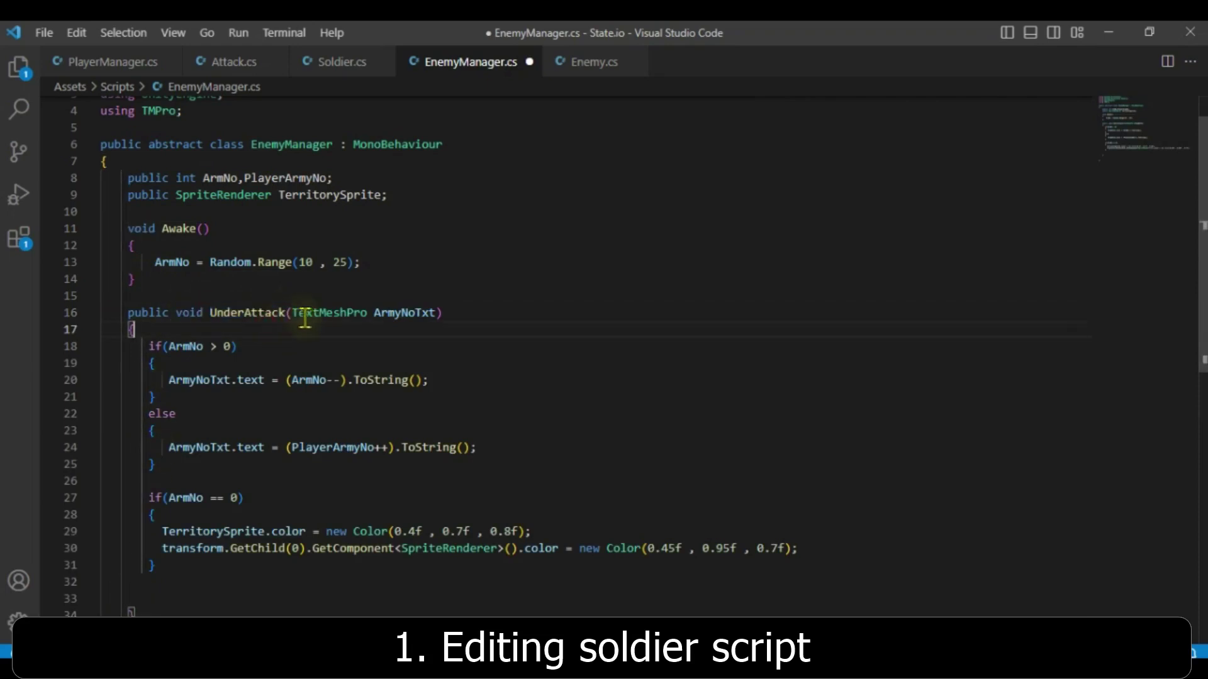
{"action": "left_click_drag", "start_coordinate": [374, 313], "coordinate": [436, 312]}
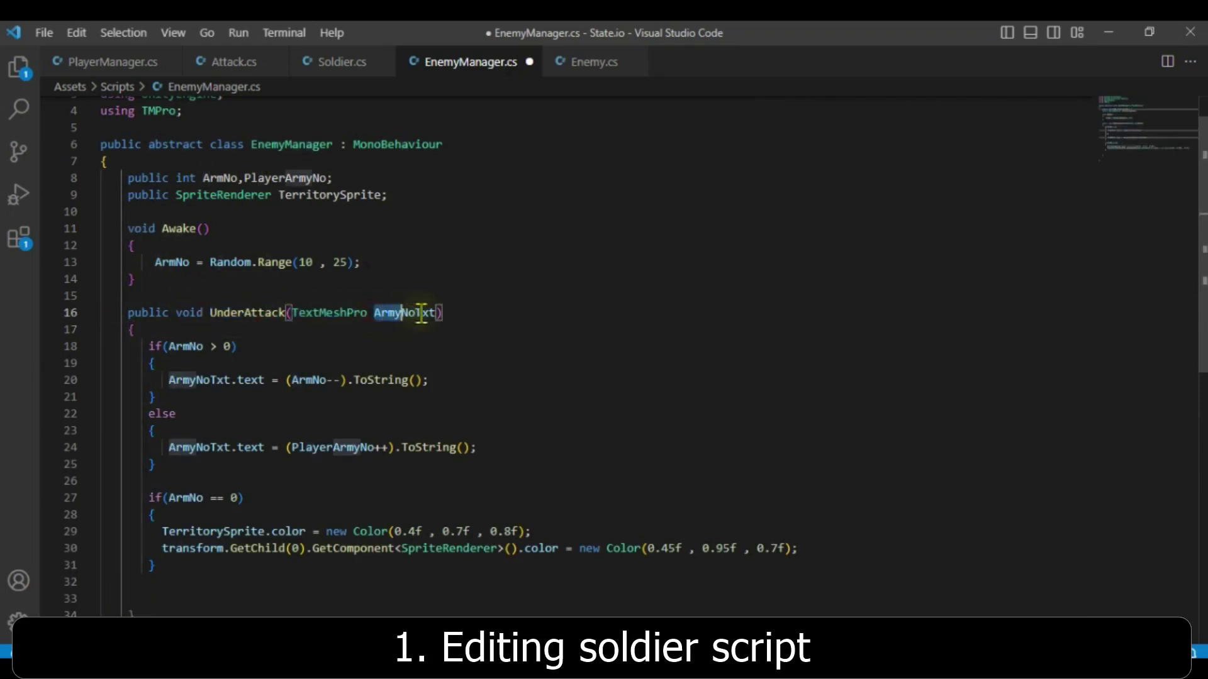
{"action": "left_click", "coordinate": [434, 346]}
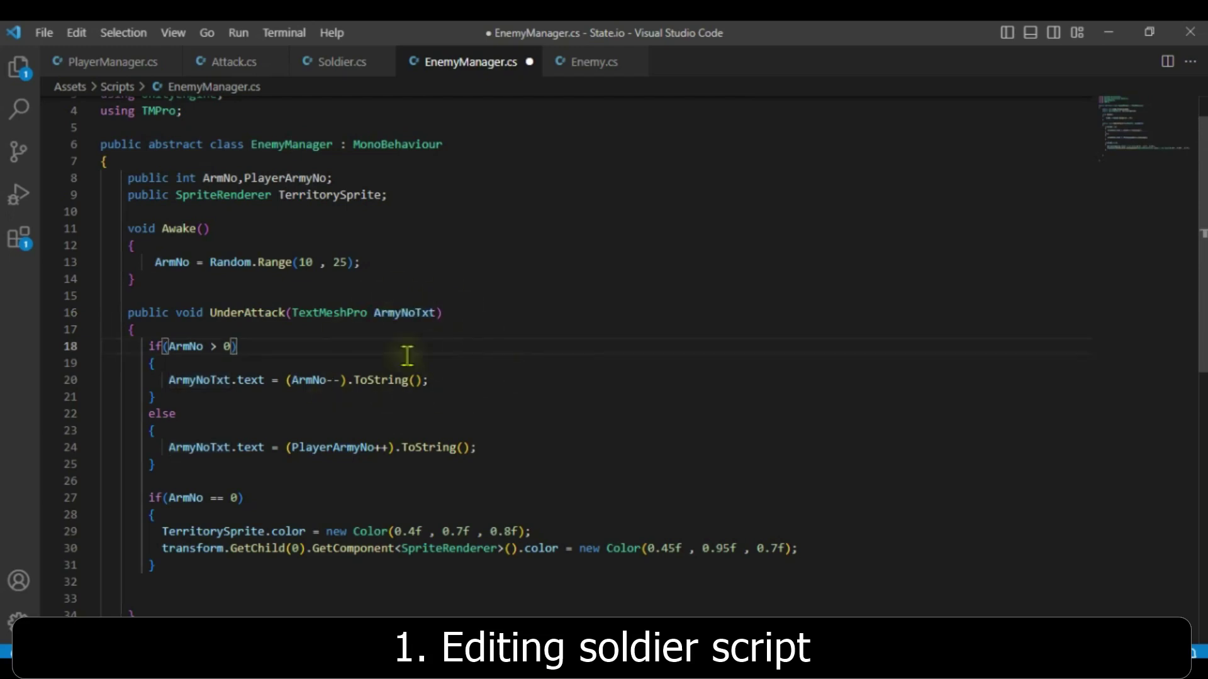
{"action": "double_click", "coordinate": [409, 313]}
{"action": "left_click_drag", "start_coordinate": [169, 347], "coordinate": [203, 347]}
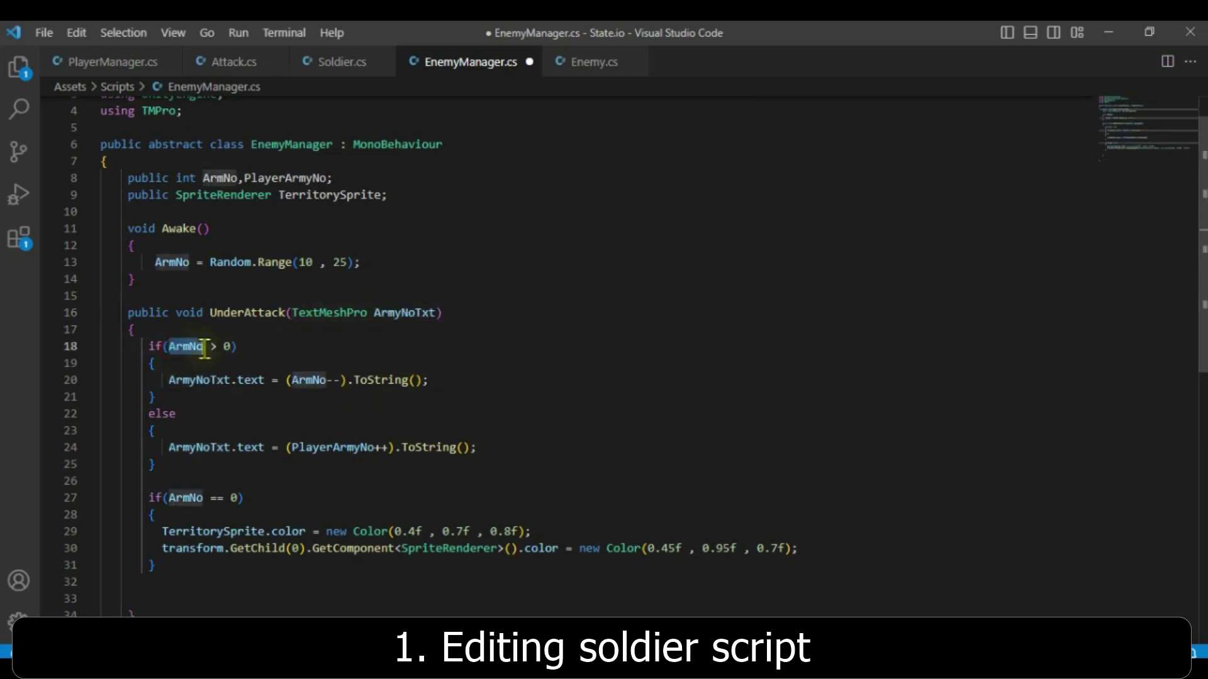
{"action": "left_click", "coordinate": [232, 347]}
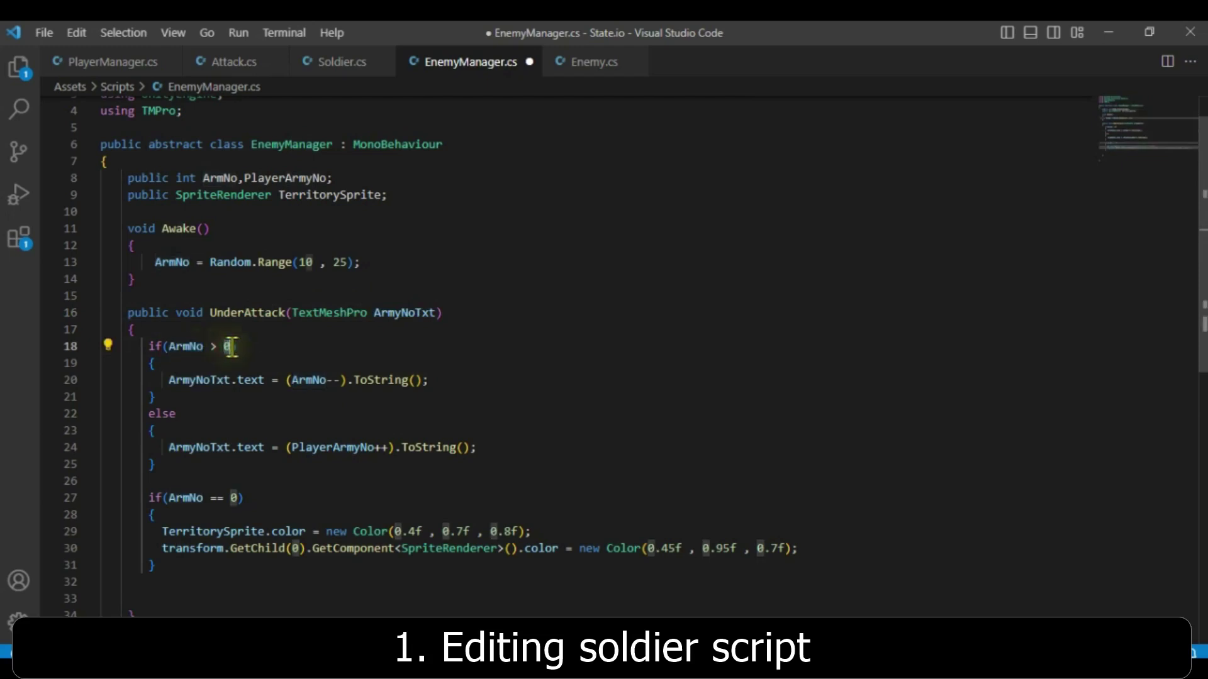
{"action": "left_click", "coordinate": [254, 348]}
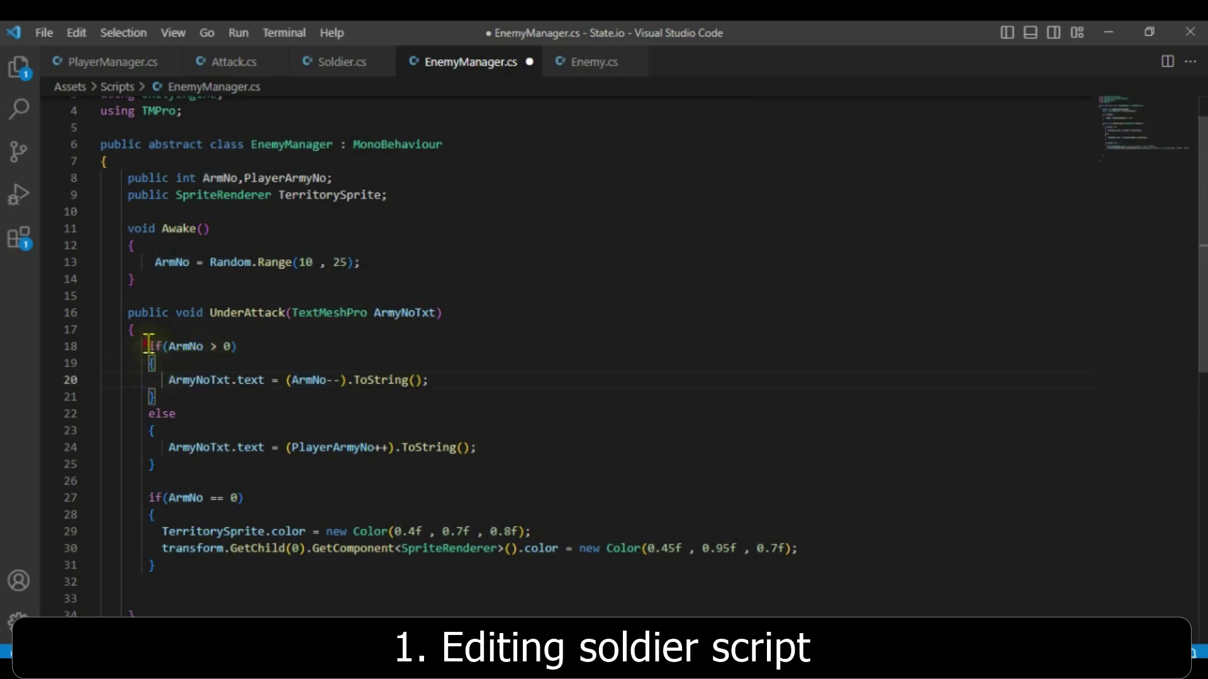
{"action": "mouse_move", "coordinate": [147, 346]}
{"action": "left_mouse_down"}
{"action": "mouse_move", "coordinate": [155, 397]}
{"action": "mouse_move", "coordinate": [440, 380]}
{"action": "left_mouse_up"}
{"action": "left_click", "coordinate": [190, 396]}
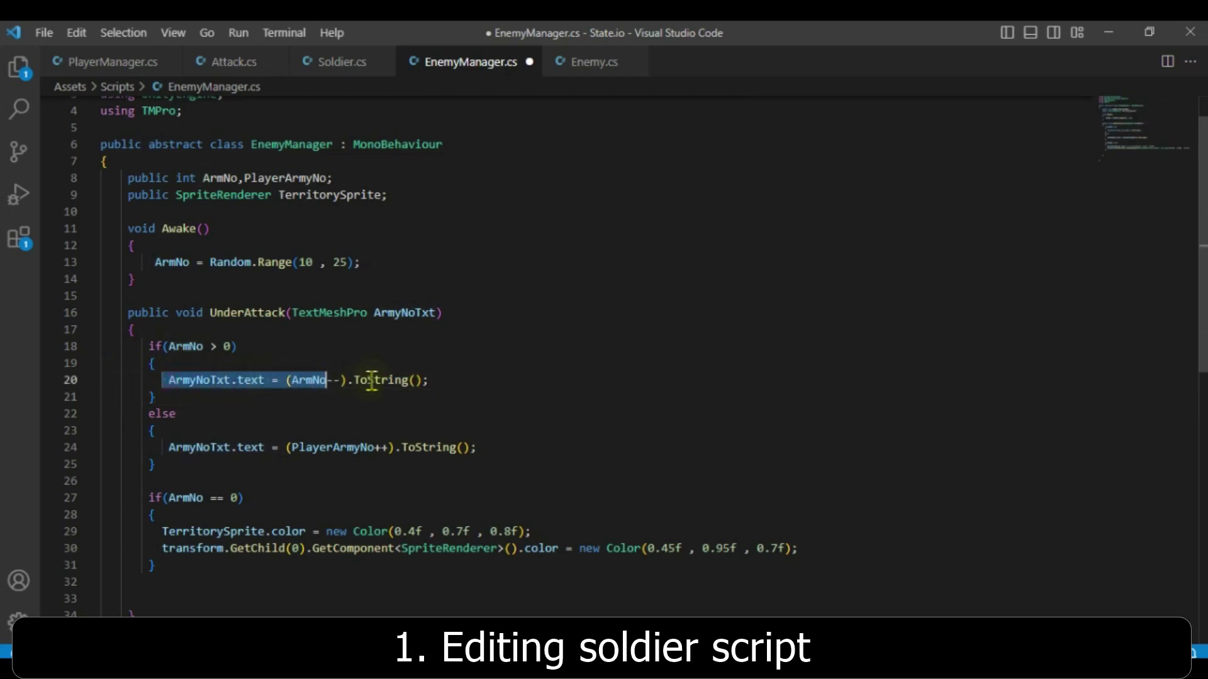
Review the else branch that increments PlayerArmyNo
{"action": "left_click", "coordinate": [171, 432]}
{"action": "scroll", "coordinate": [168, 372], "scroll_direction": "down", "scroll_amount": 2}
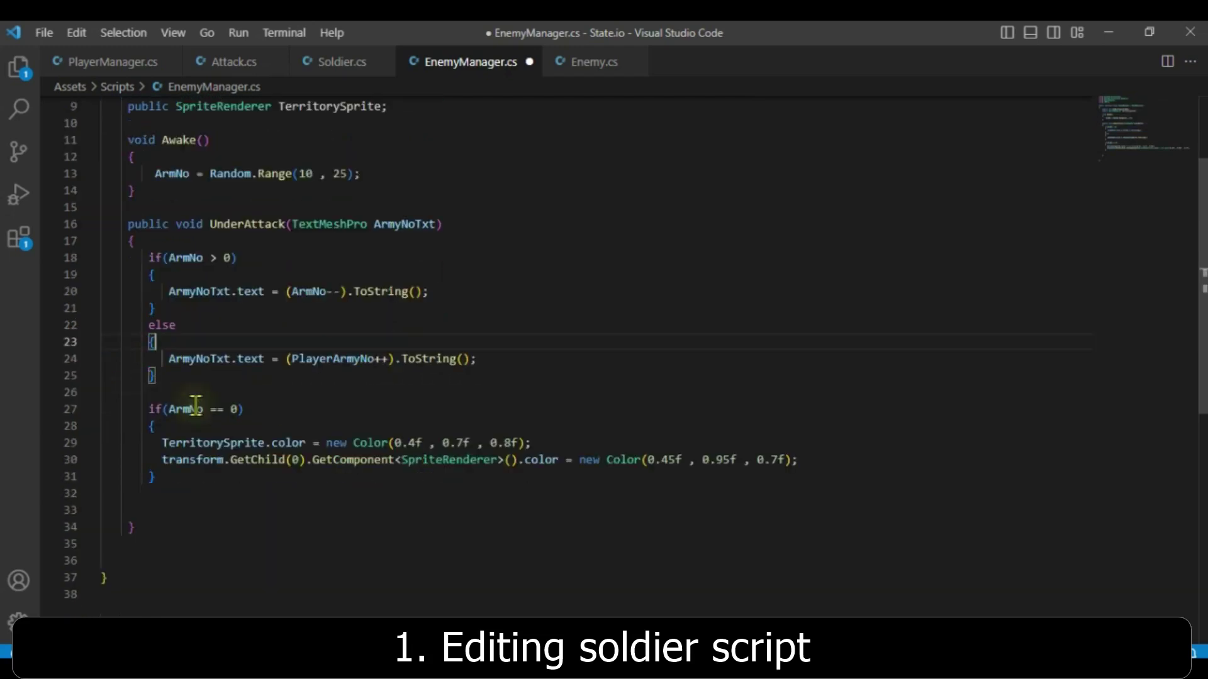
{"action": "left_click_drag", "start_coordinate": [180, 359], "coordinate": [505, 361]}
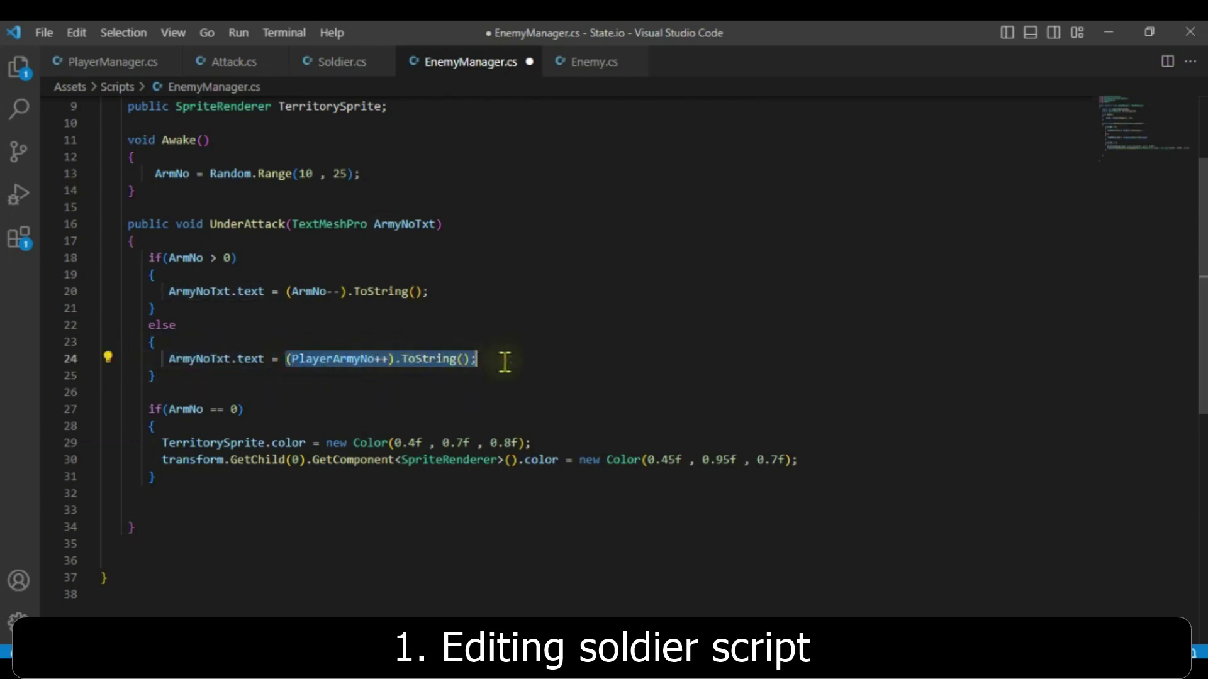
{"action": "left_click", "coordinate": [535, 393]}
{"action": "scroll", "coordinate": [340, 190], "scroll_direction": "up", "scroll_amount": 1}
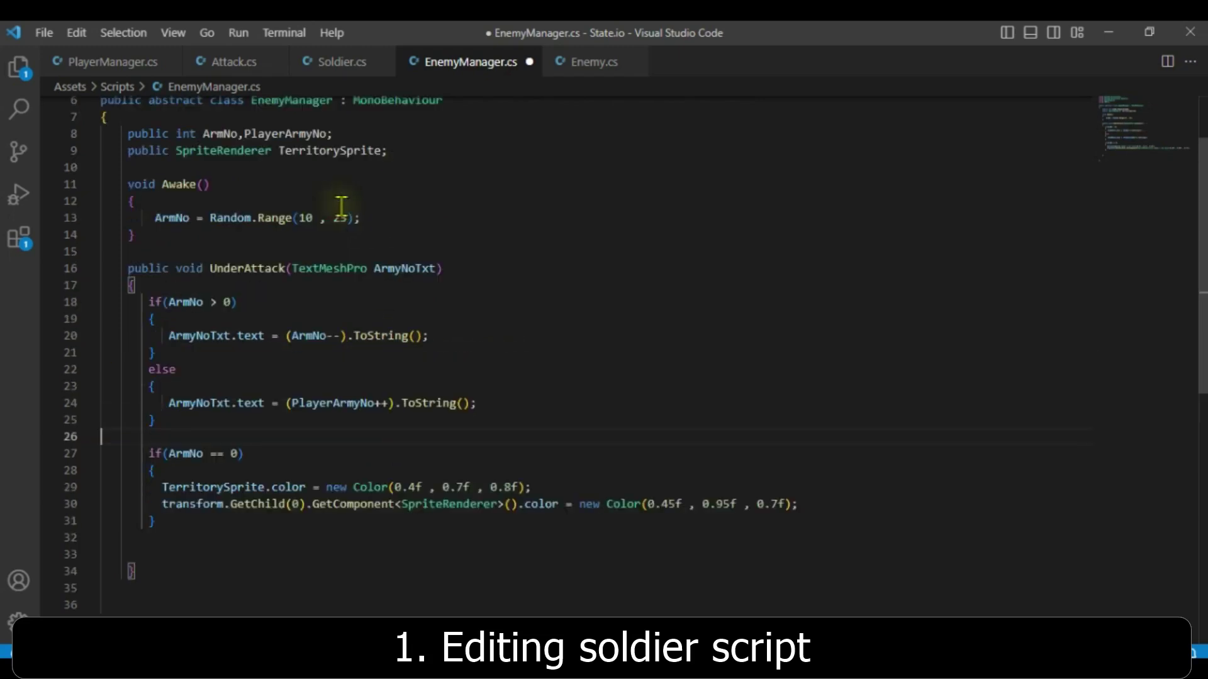
{"action": "left_click", "coordinate": [332, 381]}
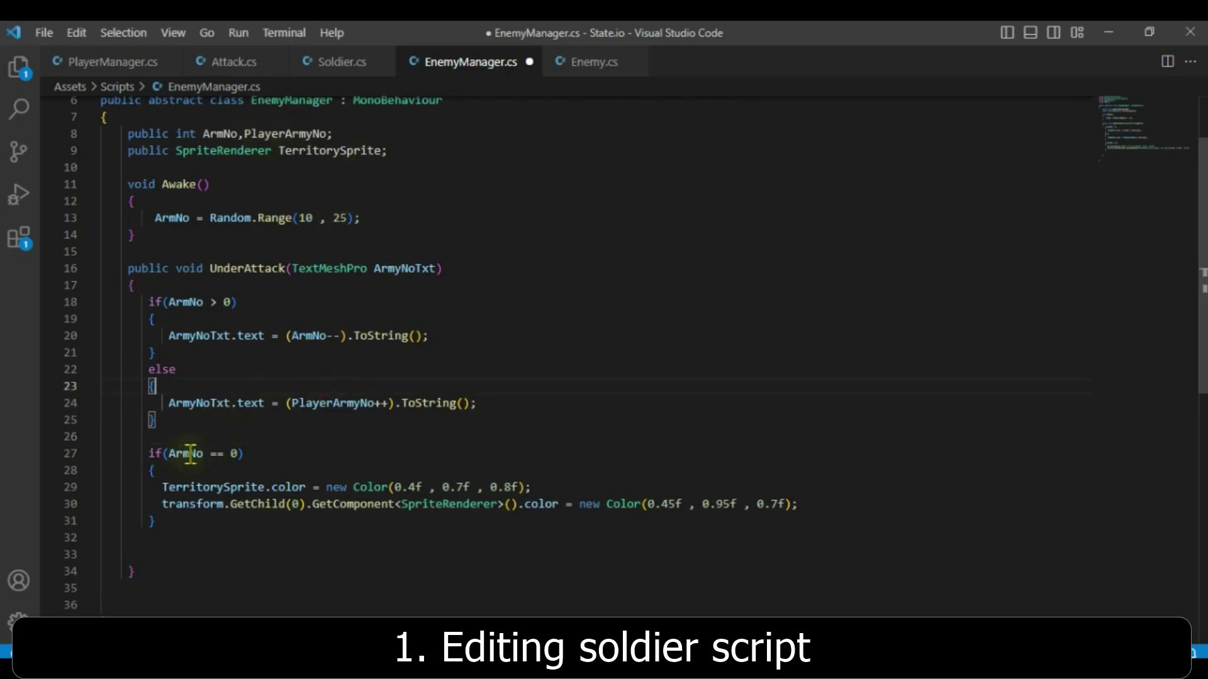
Review the ArmNo == 0 block that recolours the TerritorySprite
{"action": "left_click_drag", "start_coordinate": [172, 453], "coordinate": [260, 453]}
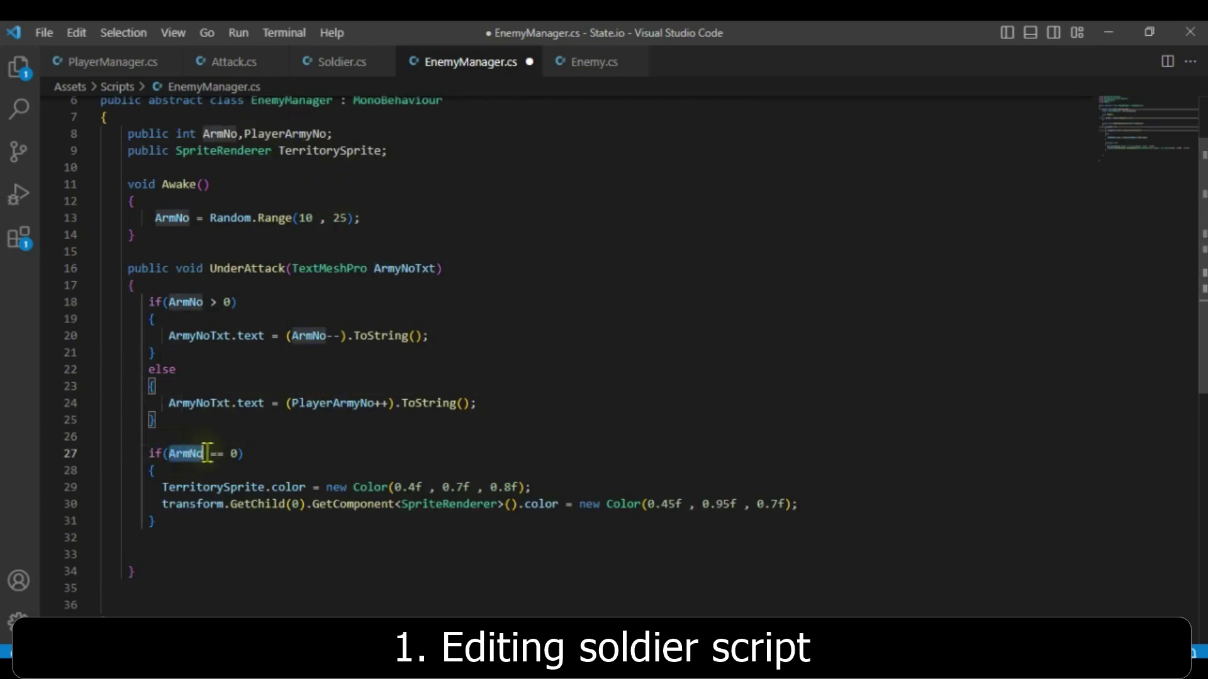
{"action": "left_click", "coordinate": [260, 453]}
{"action": "type", "text": ")"}
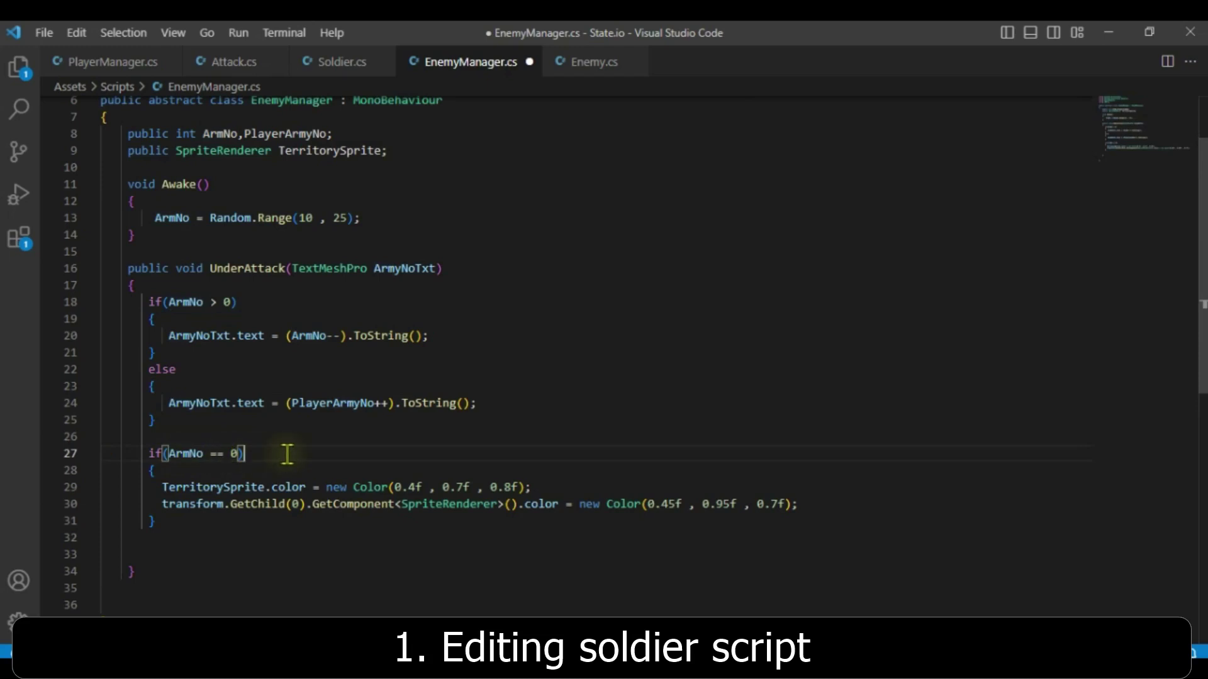
{"action": "scroll", "coordinate": [287, 453], "scroll_direction": "down", "scroll_amount": 1}
{"action": "left_click", "coordinate": [167, 443]}
{"action": "left_click_drag", "start_coordinate": [168, 443], "coordinate": [545, 443]}
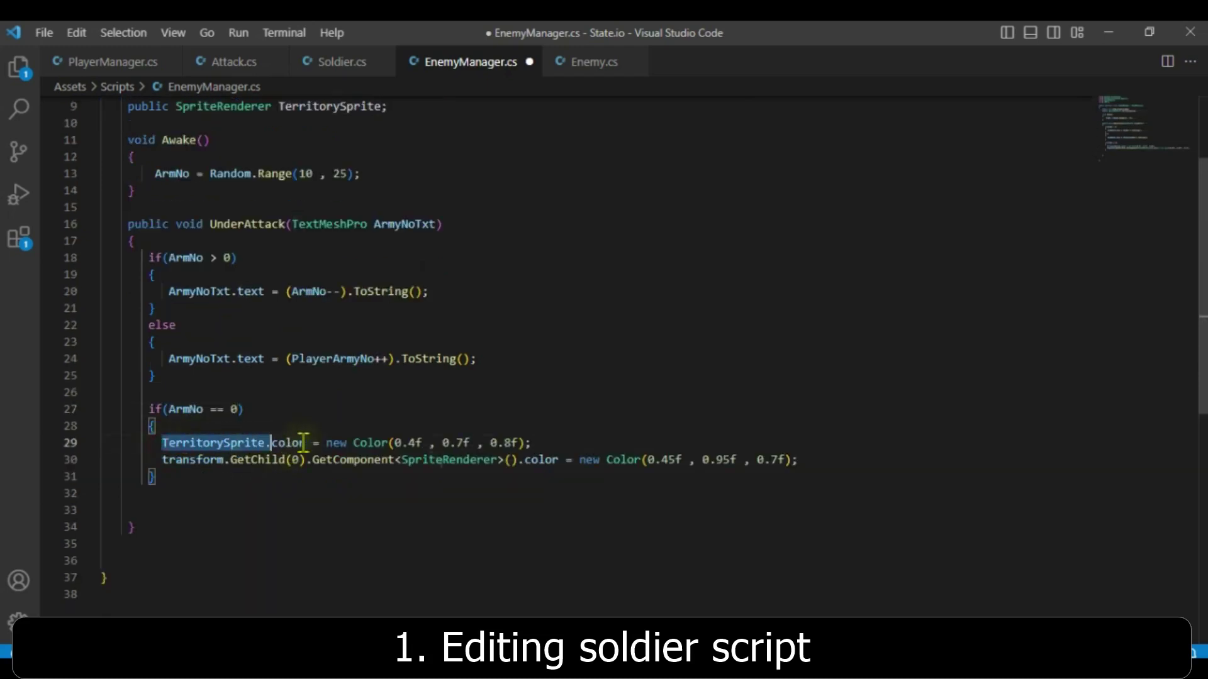
{"action": "left_click", "coordinate": [545, 442]}
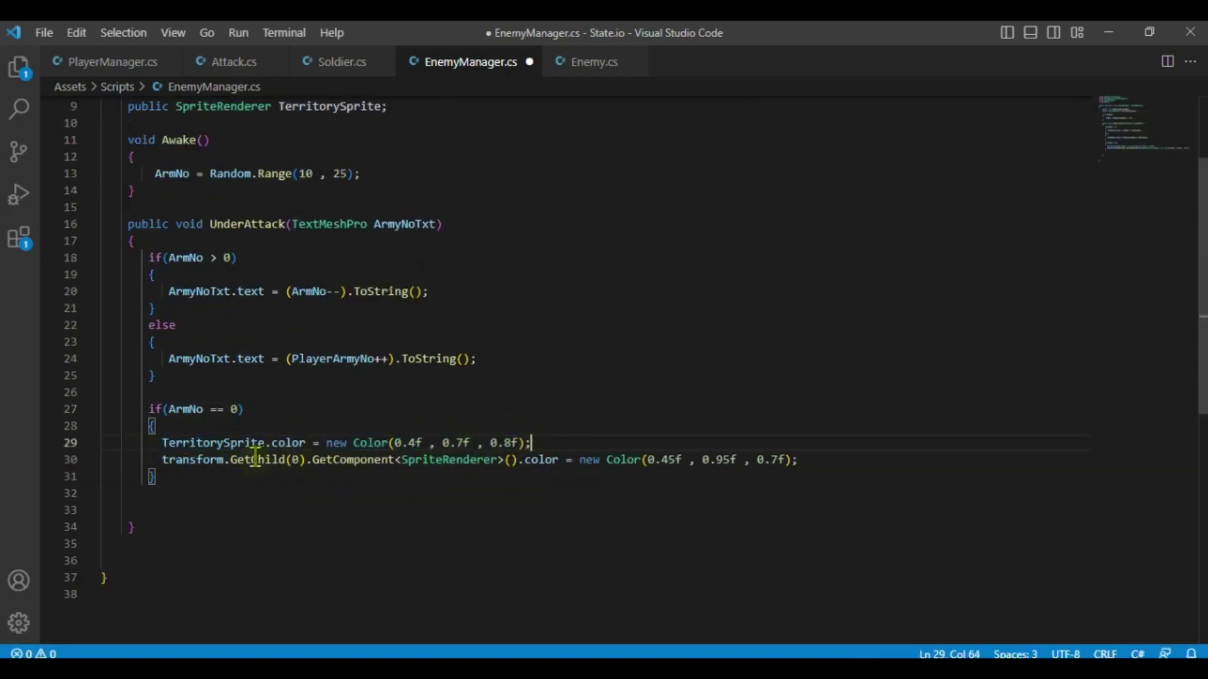
{"action": "scroll", "coordinate": [332, 404], "scroll_direction": "up", "scroll_amount": 2}
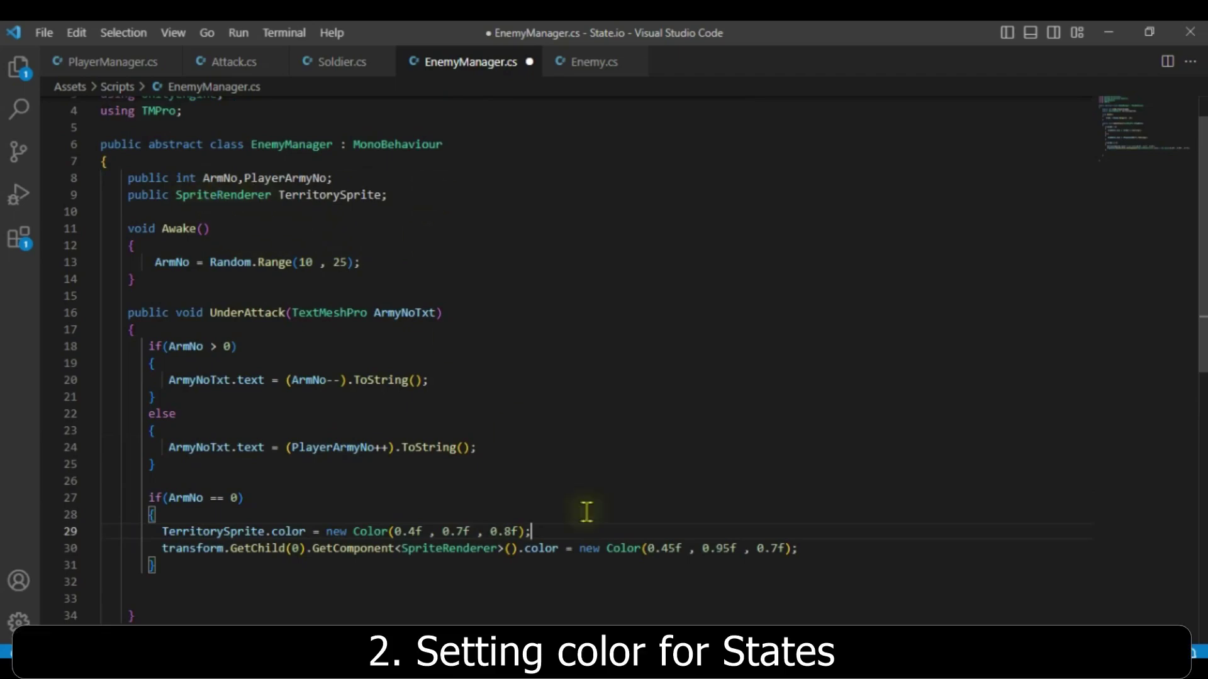
Save EnemyManager, then inspect Player(Territory)'s Army object and its children in Unity
{"action": "key", "text": "ctrl+s"}
{"action": "key", "text": "alt+Tab"}
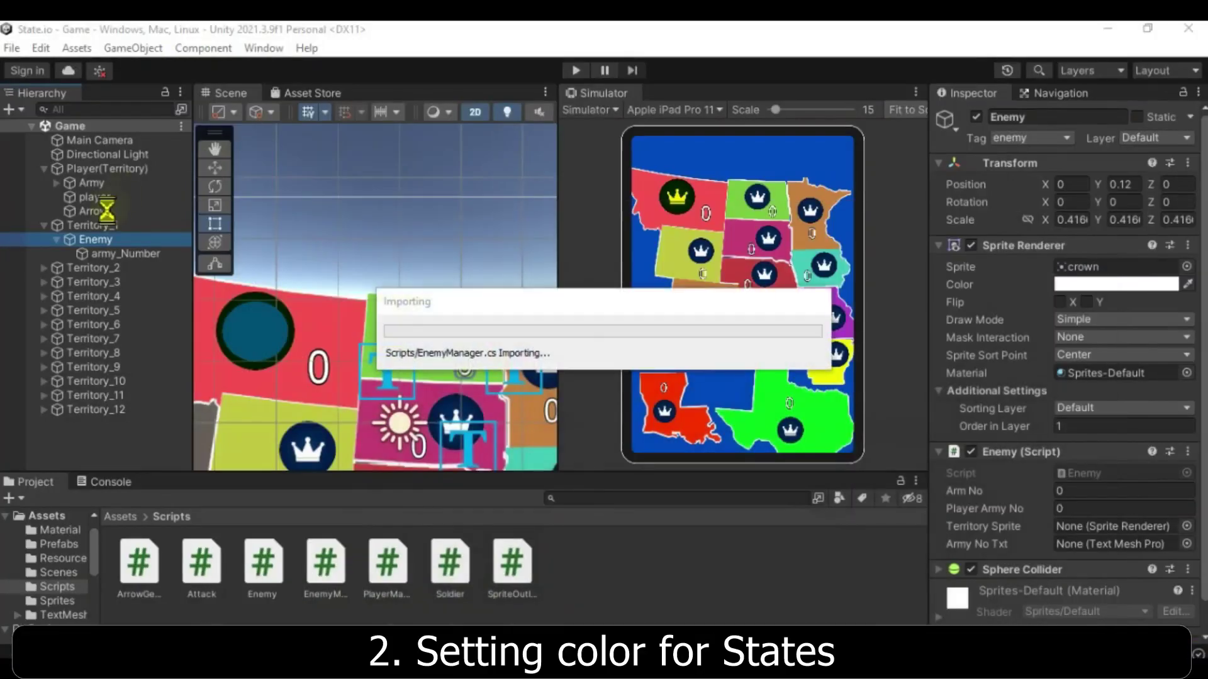
{"action": "left_click", "coordinate": [107, 169]}
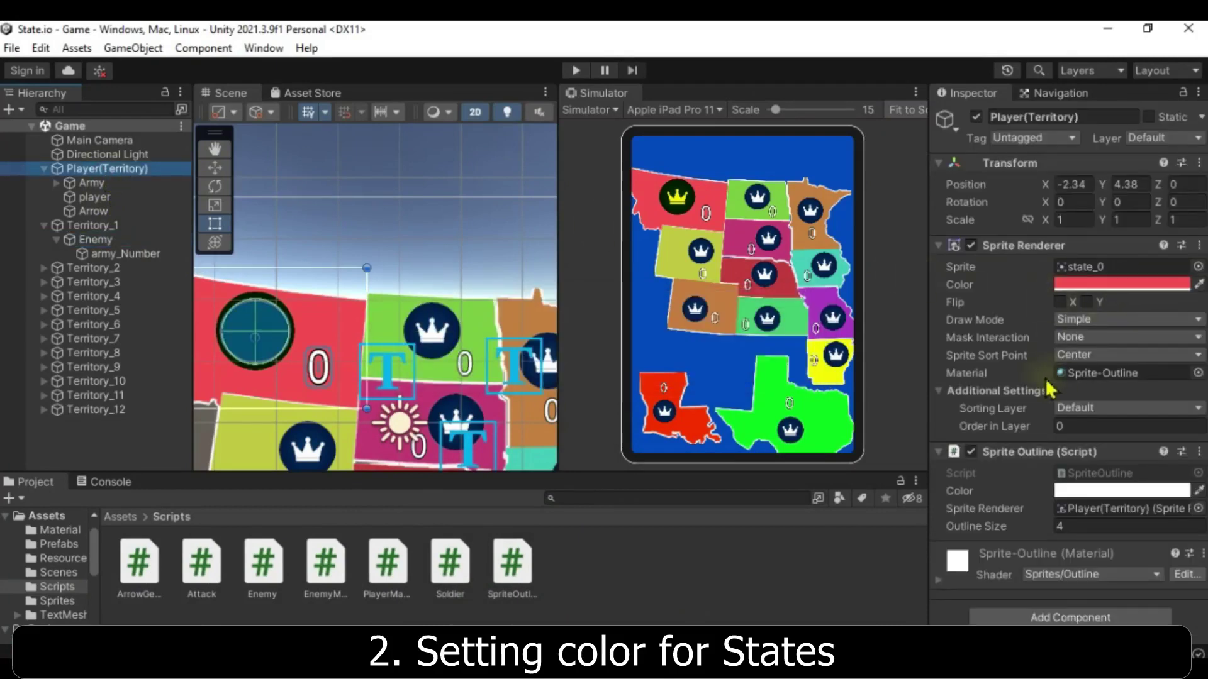
{"action": "left_click", "coordinate": [92, 183]}
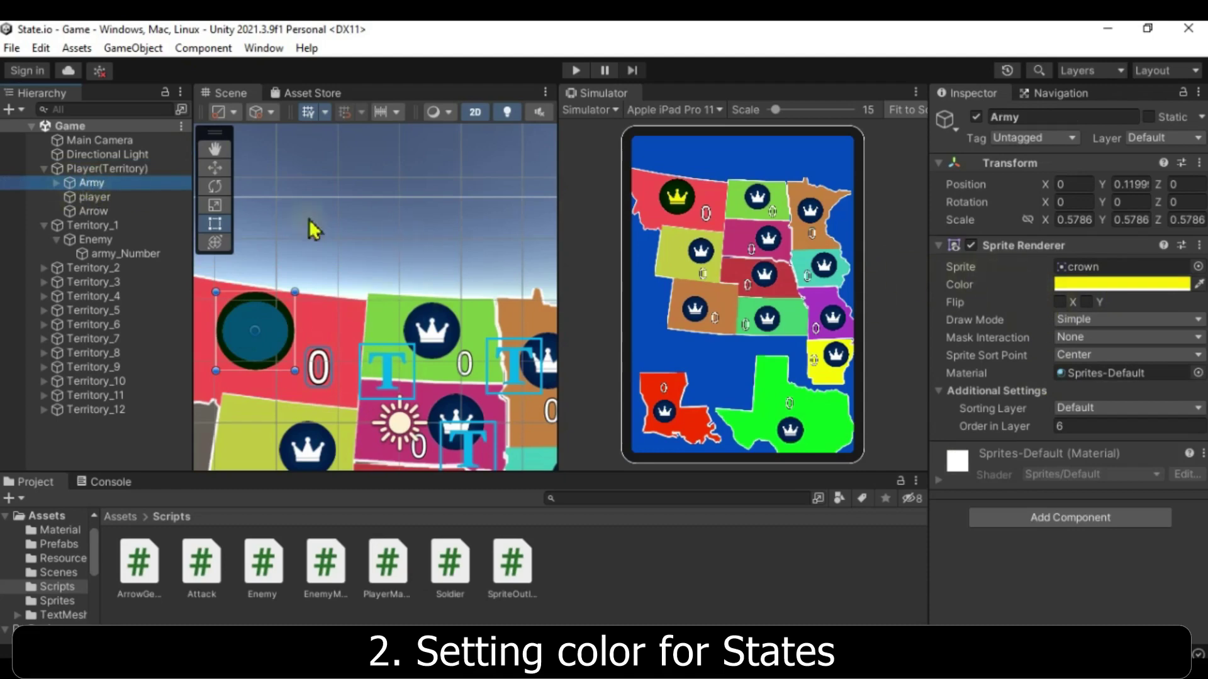
{"action": "left_click", "coordinate": [56, 182]}
{"action": "left_click", "coordinate": [106, 197]}
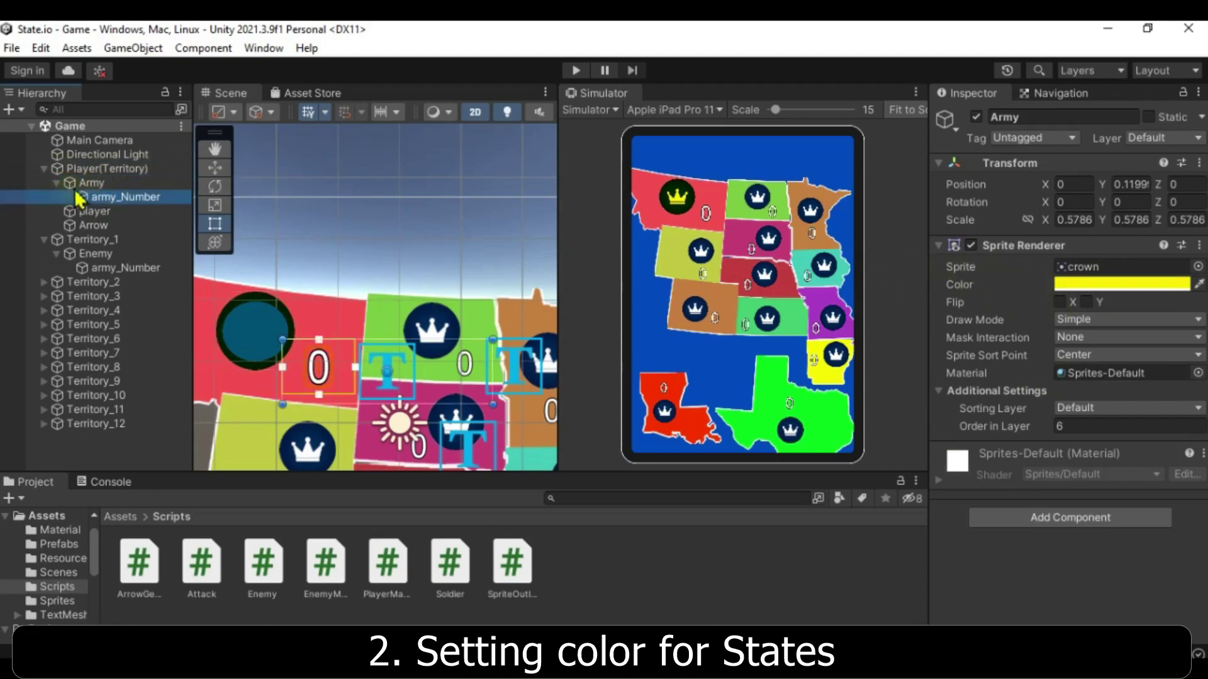
{"action": "left_click", "coordinate": [56, 183]}
{"action": "left_click", "coordinate": [91, 183]}
{"action": "left_click", "coordinate": [93, 212]}
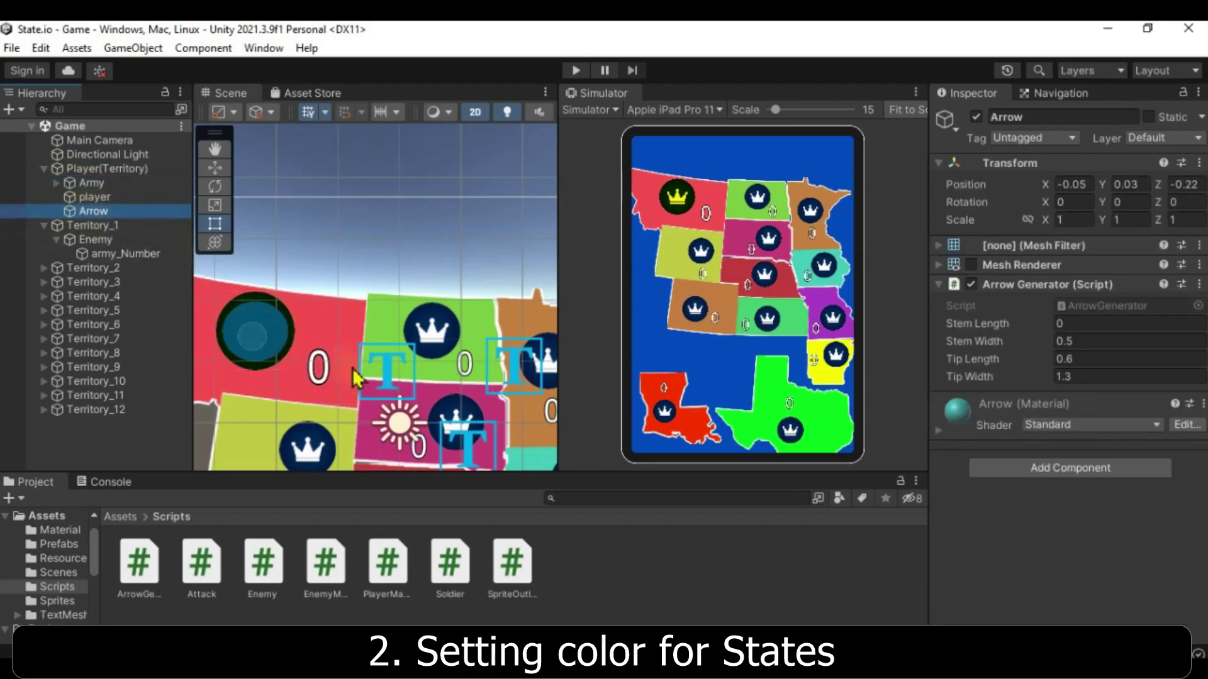
{"action": "left_click", "coordinate": [56, 182]}
{"action": "left_click", "coordinate": [56, 182]}
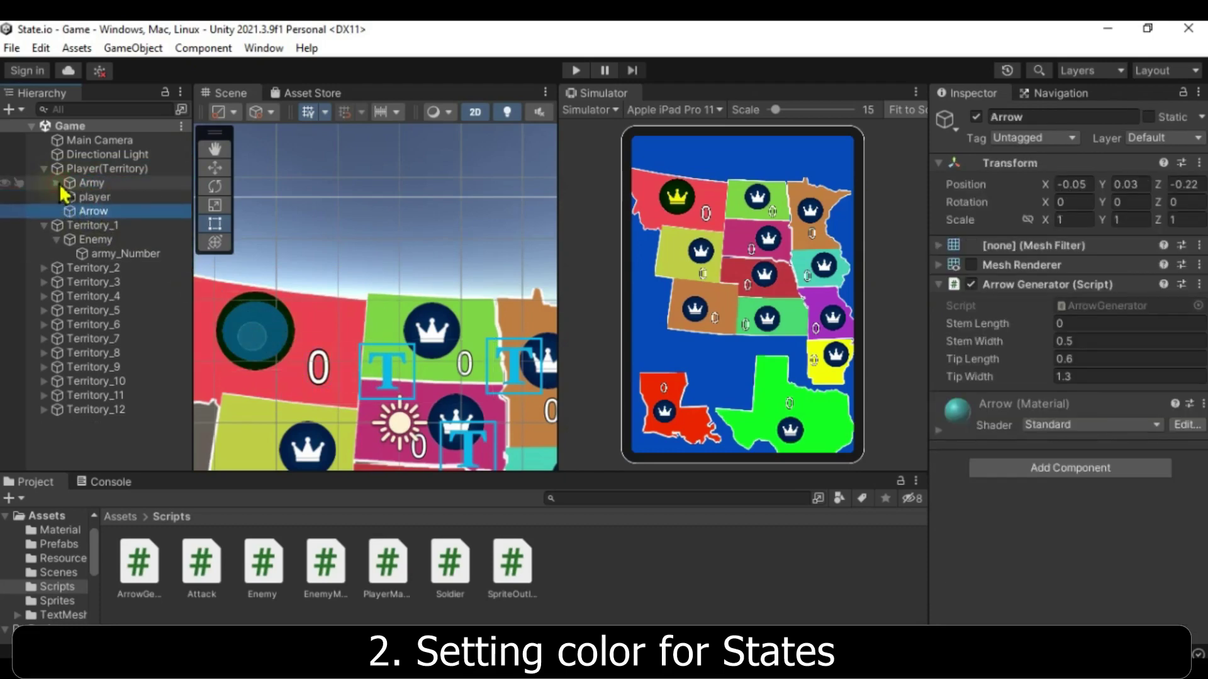
{"action": "left_click", "coordinate": [88, 183]}
{"action": "left_click", "coordinate": [95, 196]}
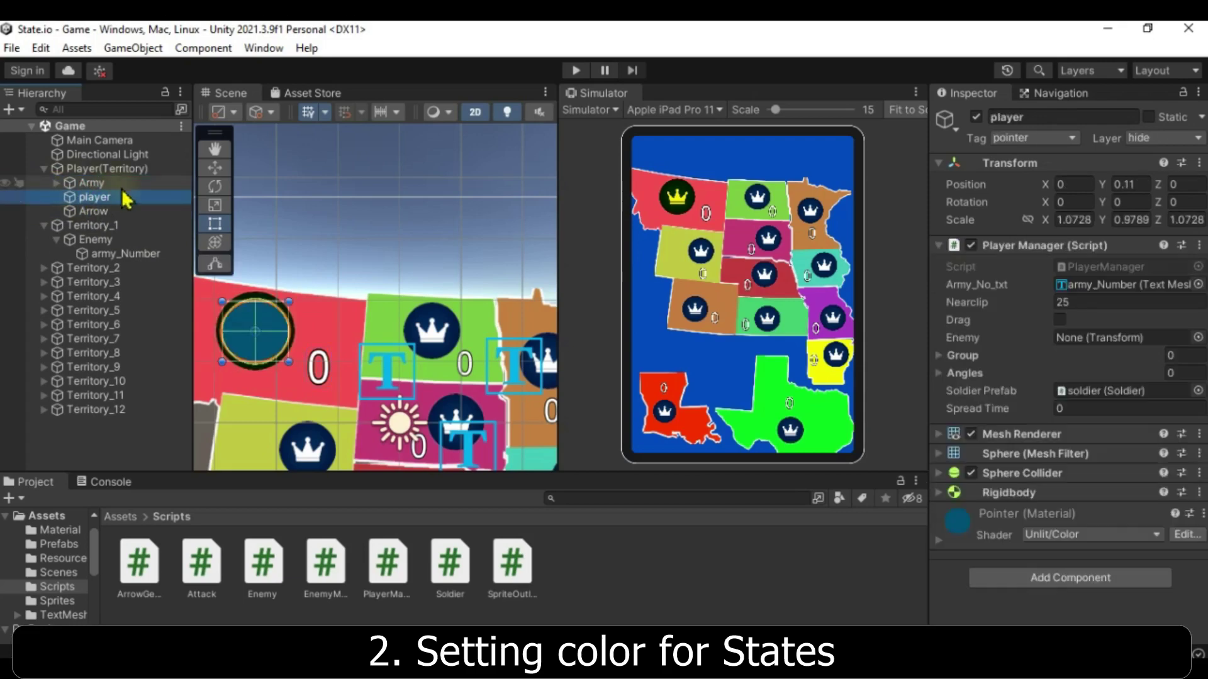
{"action": "left_click_drag", "start_coordinate": [124, 196], "coordinate": [95, 191]}
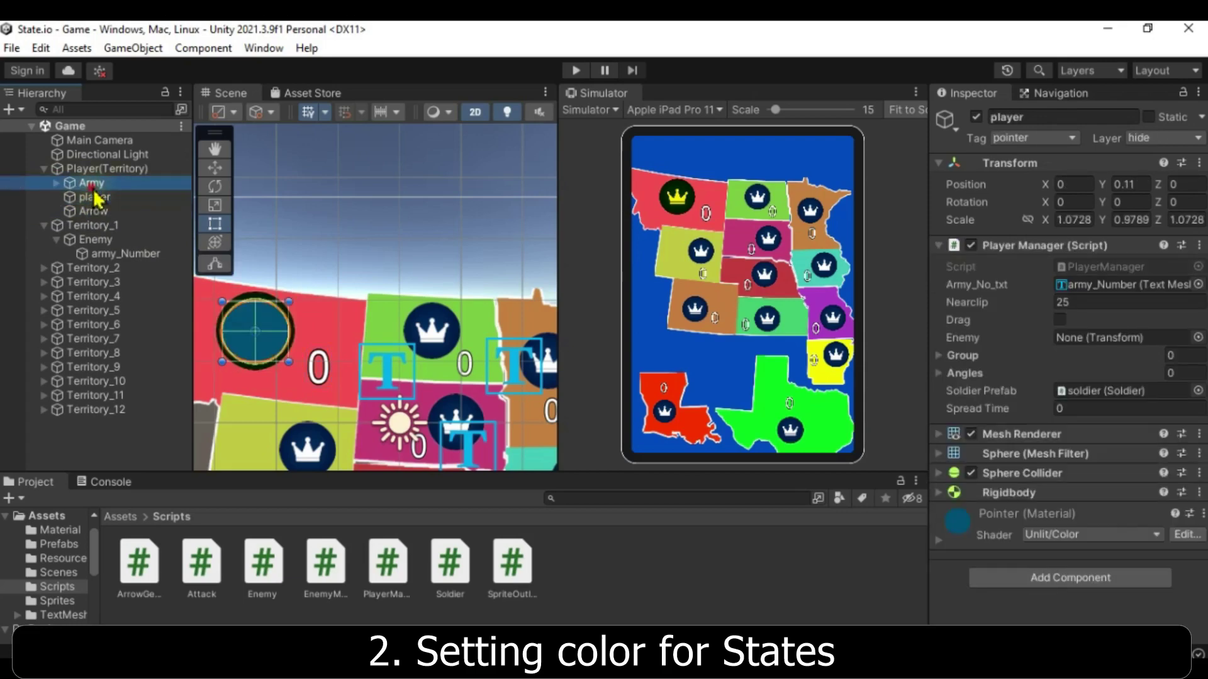
Set the player Army crown's Sprite Renderer colour to the deeper yellow D4C600
{"action": "left_click", "coordinate": [91, 183]}
{"action": "left_click", "coordinate": [972, 246]}
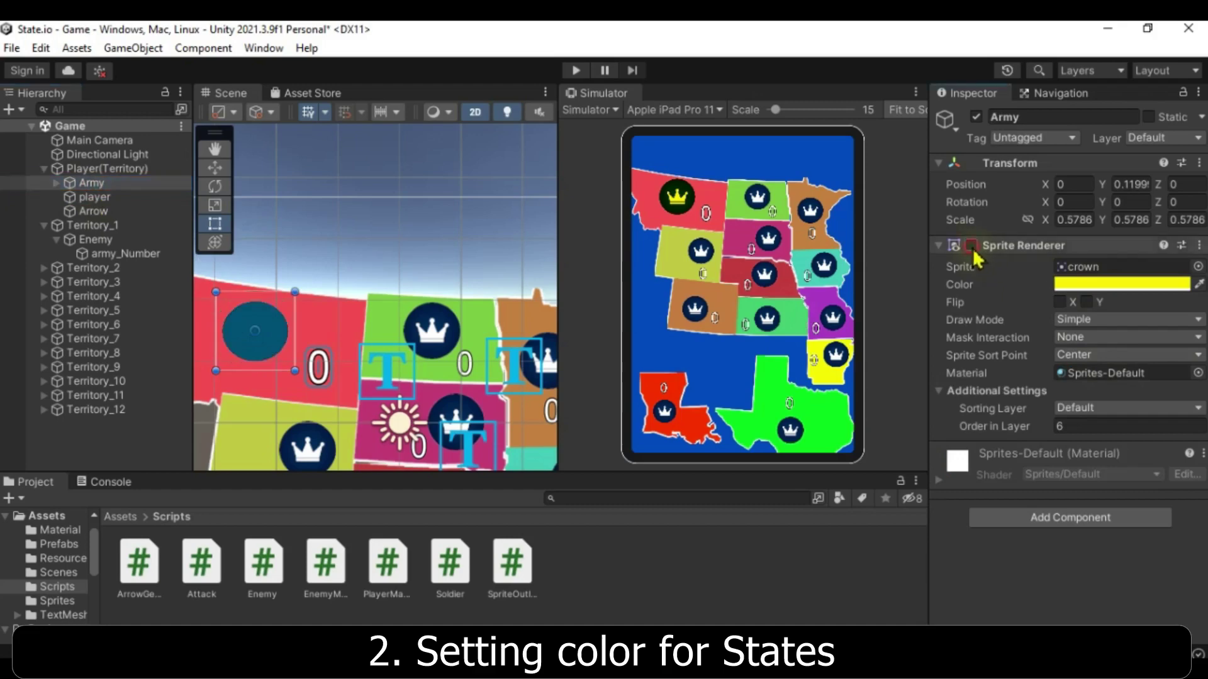
{"action": "left_click", "coordinate": [972, 246]}
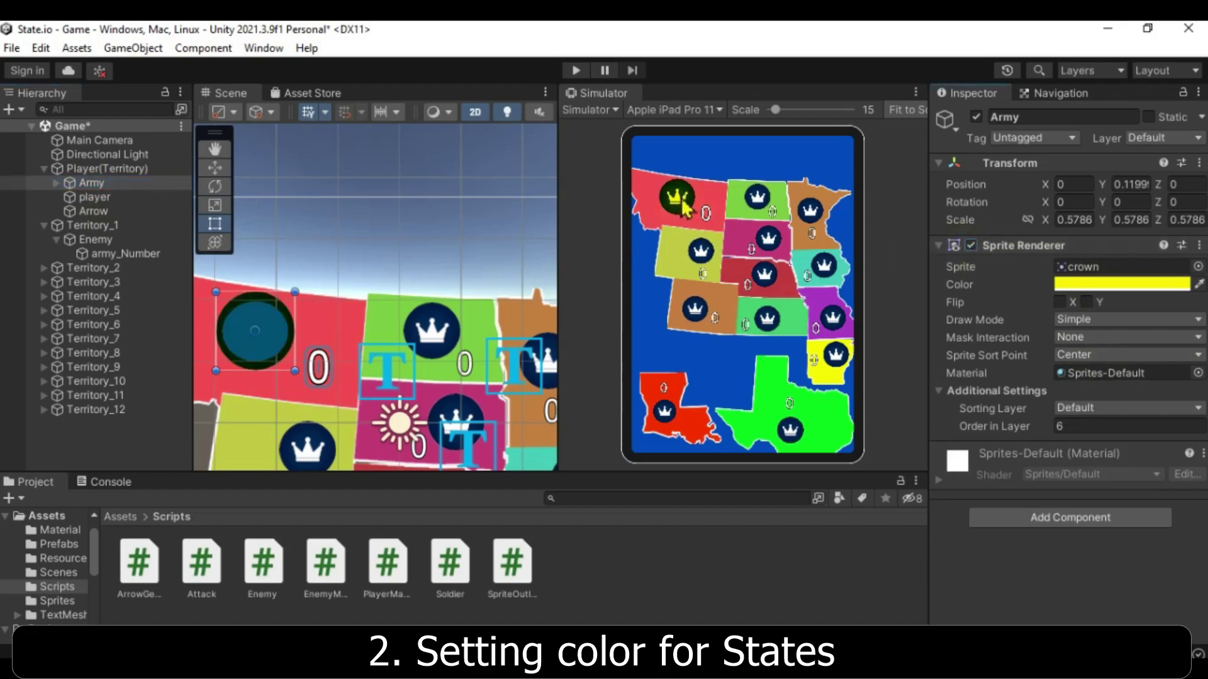
{"action": "left_click", "coordinate": [1094, 284]}
{"action": "left_click", "coordinate": [1078, 271]}
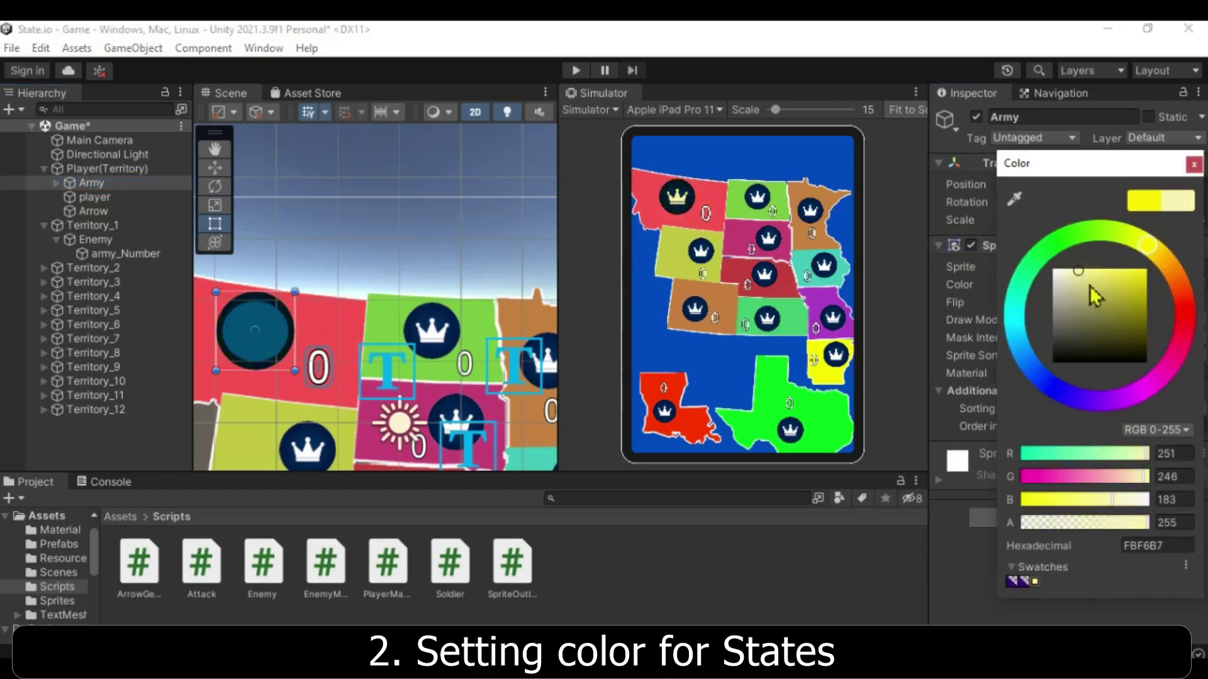
{"action": "left_click_drag", "start_coordinate": [1095, 296], "coordinate": [1157, 287]}
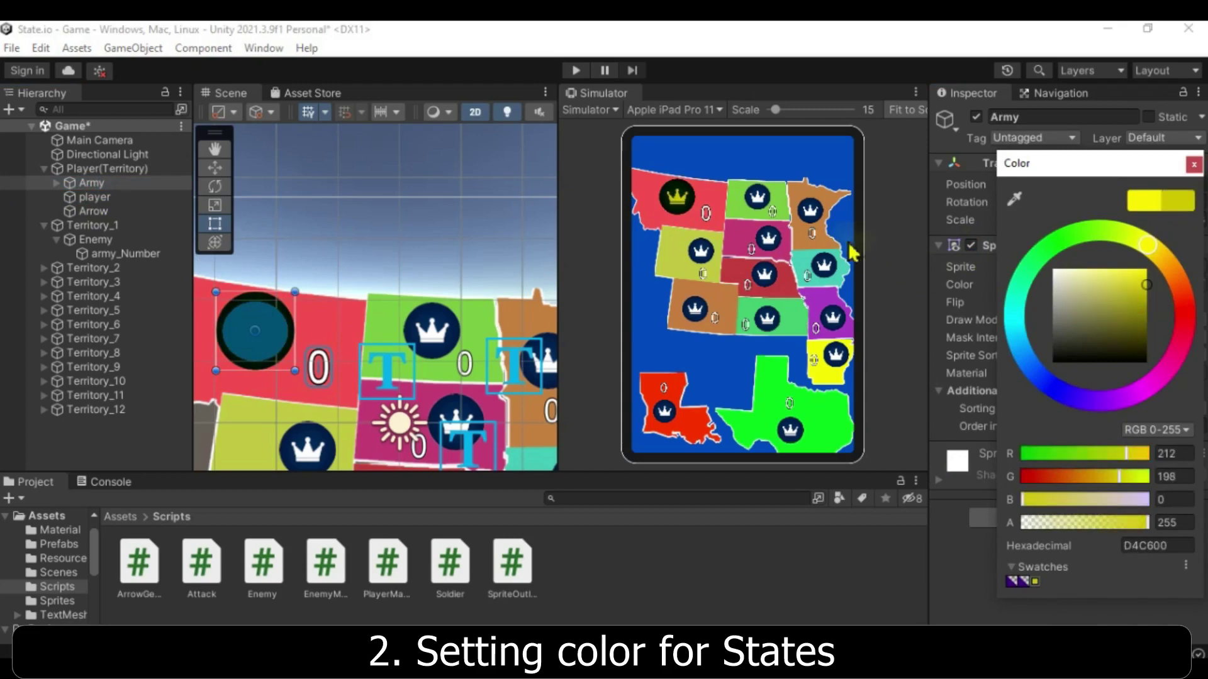
{"action": "left_click", "coordinate": [1197, 161]}
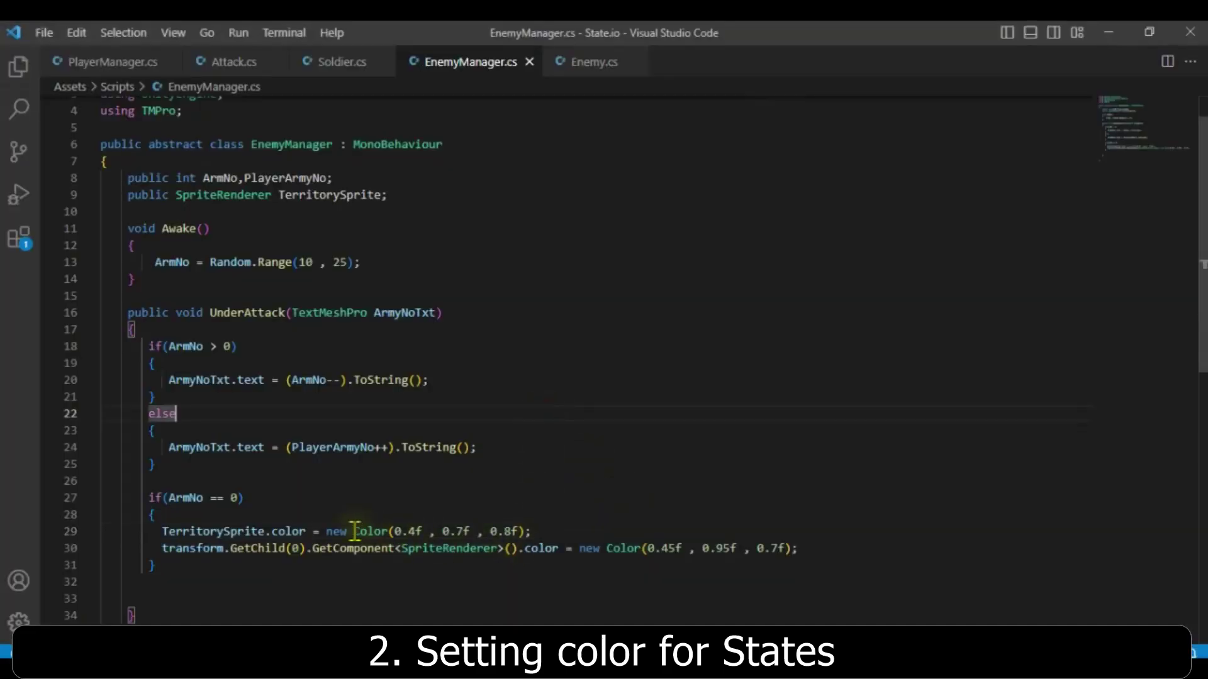
Review the capture Color values on EnemyManager lines 29–30 before returning to Unity
{"action": "left_click_drag", "start_coordinate": [356, 532], "coordinate": [554, 531]}
{"action": "left_click_drag", "start_coordinate": [162, 548], "coordinate": [781, 560]}
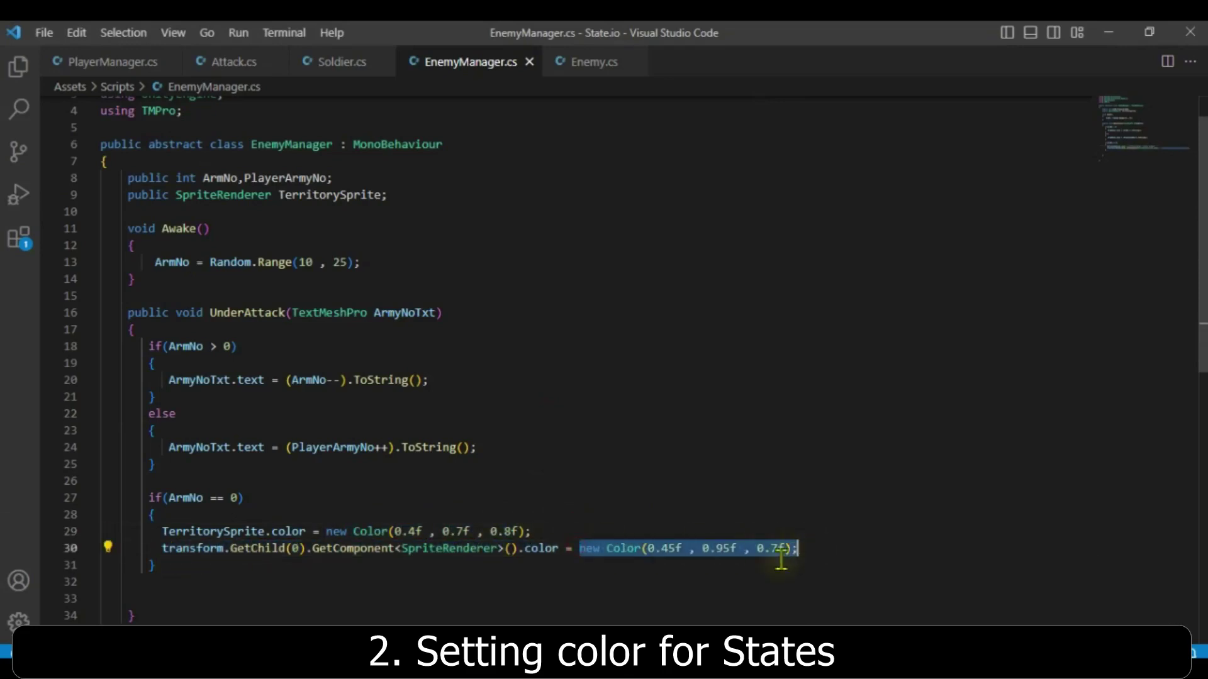
{"action": "key", "text": "alt+Tab"}
Inspect Territory_1's Enemy crown colour, previewing a red hue (D20000) before closing the picker
{"action": "left_click", "coordinate": [63, 225]}
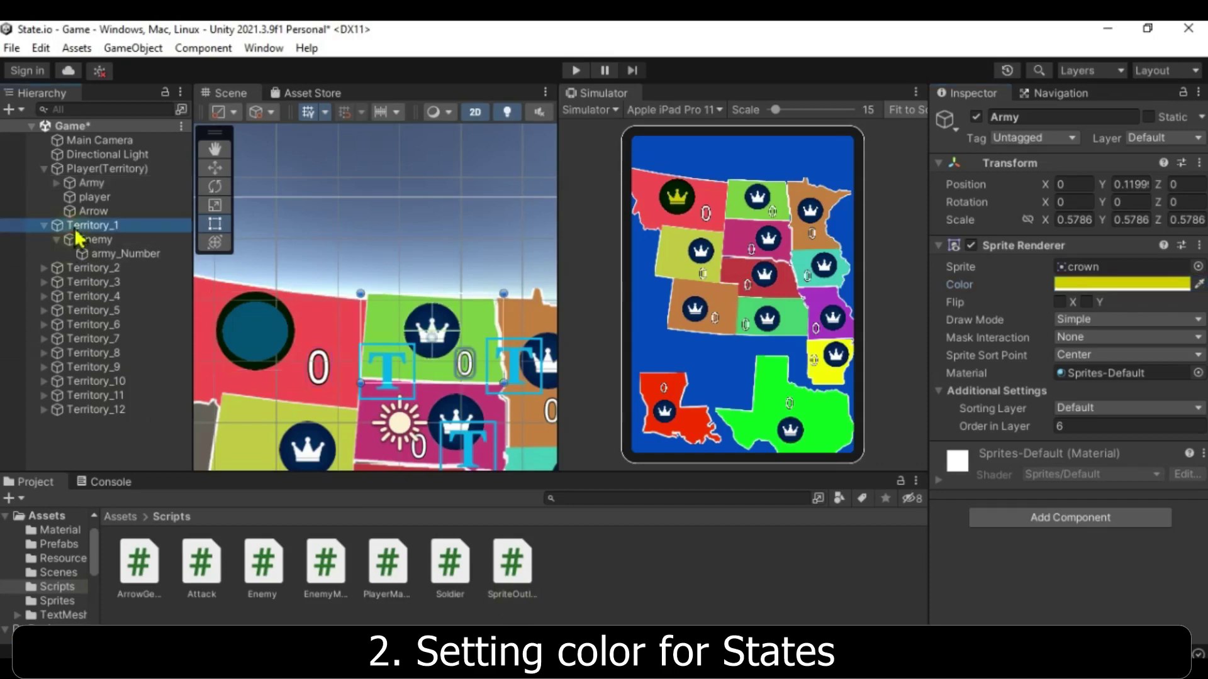
{"action": "left_click", "coordinate": [97, 240]}
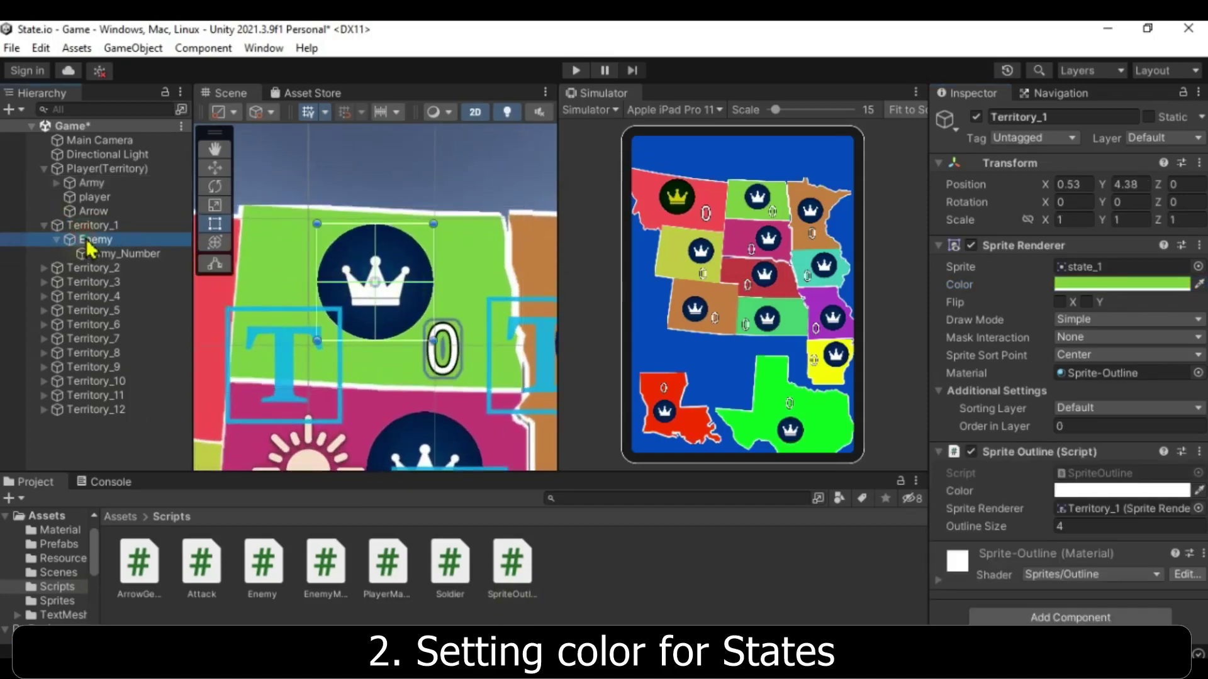
{"action": "scroll", "coordinate": [1094, 339], "scroll_direction": "down", "scroll_amount": 1}
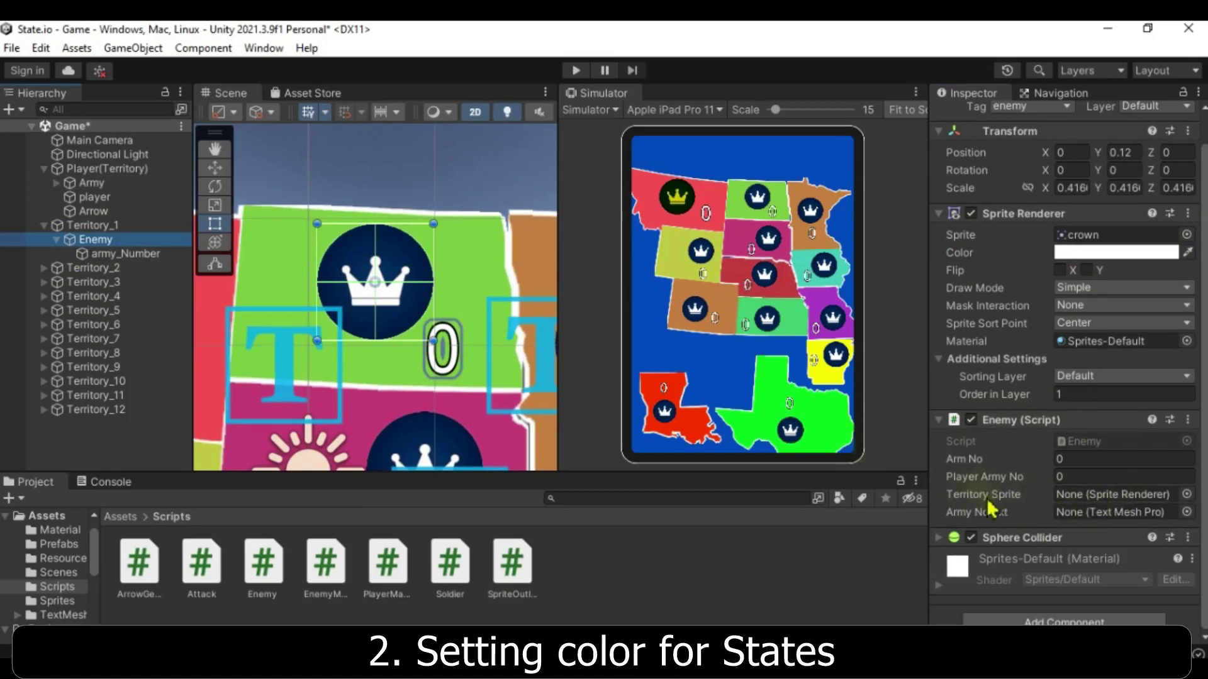
{"action": "left_click", "coordinate": [114, 227]}
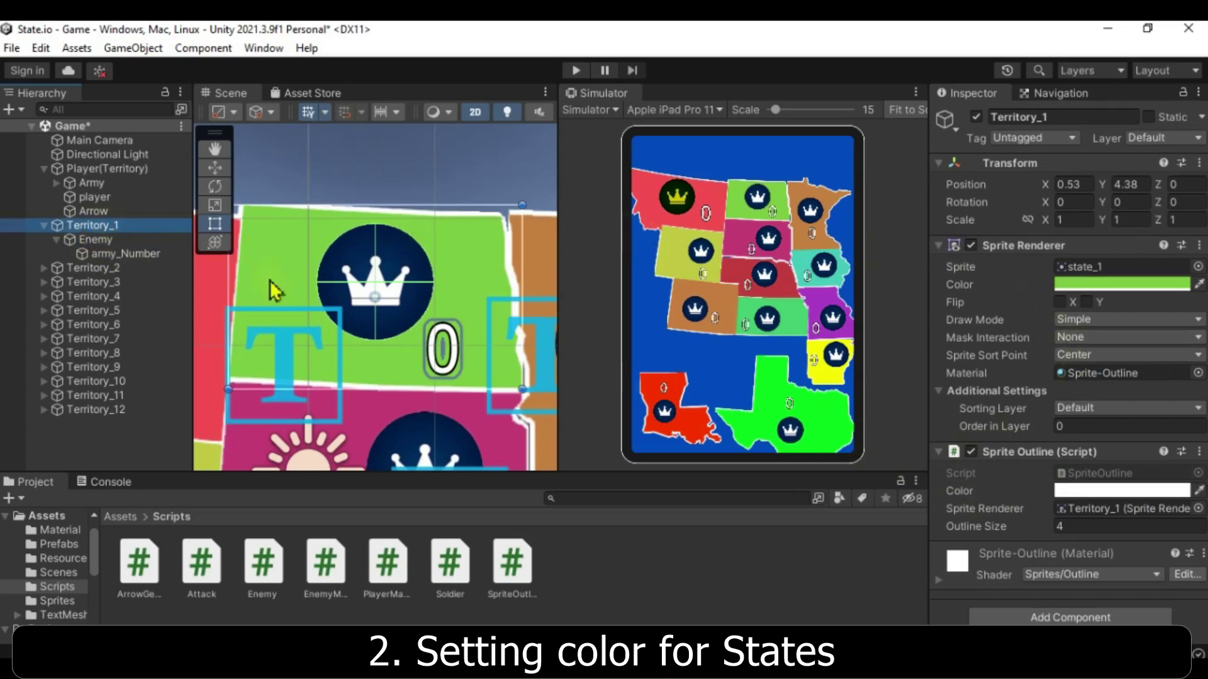
{"action": "left_click", "coordinate": [92, 242]}
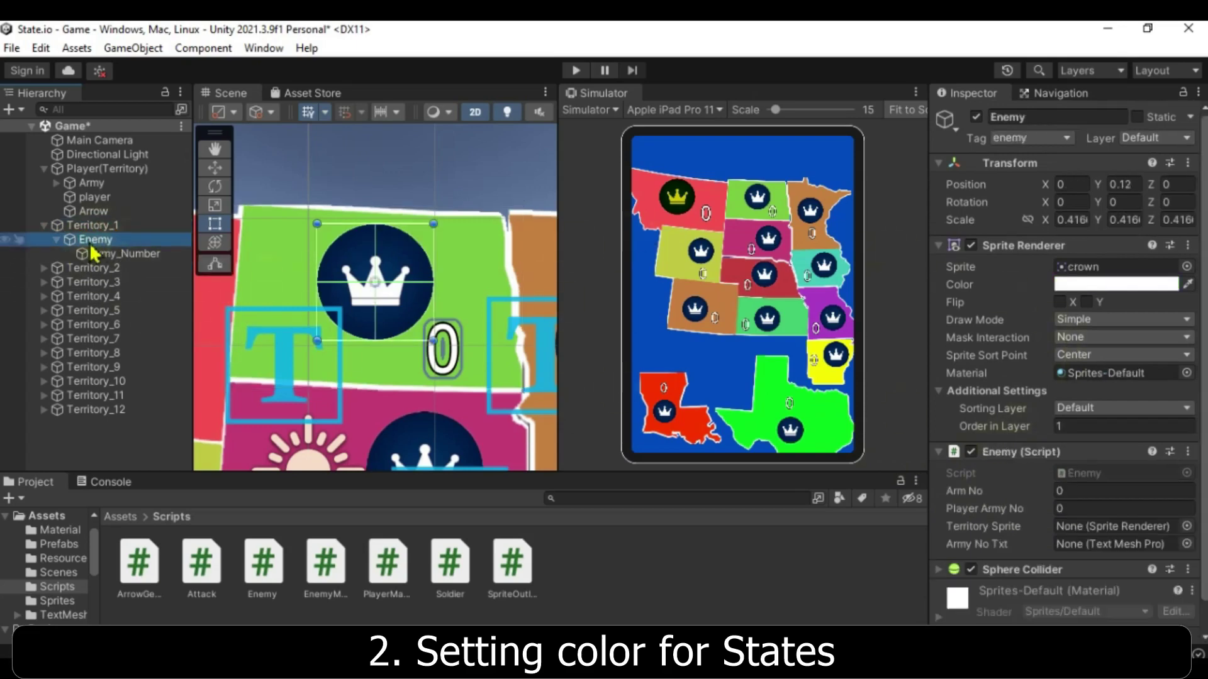
{"action": "left_click", "coordinate": [1116, 284]}
{"action": "mouse_move", "coordinate": [1123, 346]}
{"action": "left_mouse_down"}
{"action": "mouse_move", "coordinate": [1151, 326]}
{"action": "mouse_move", "coordinate": [1160, 355]}
{"action": "mouse_move", "coordinate": [1052, 327]}
{"action": "left_mouse_up"}
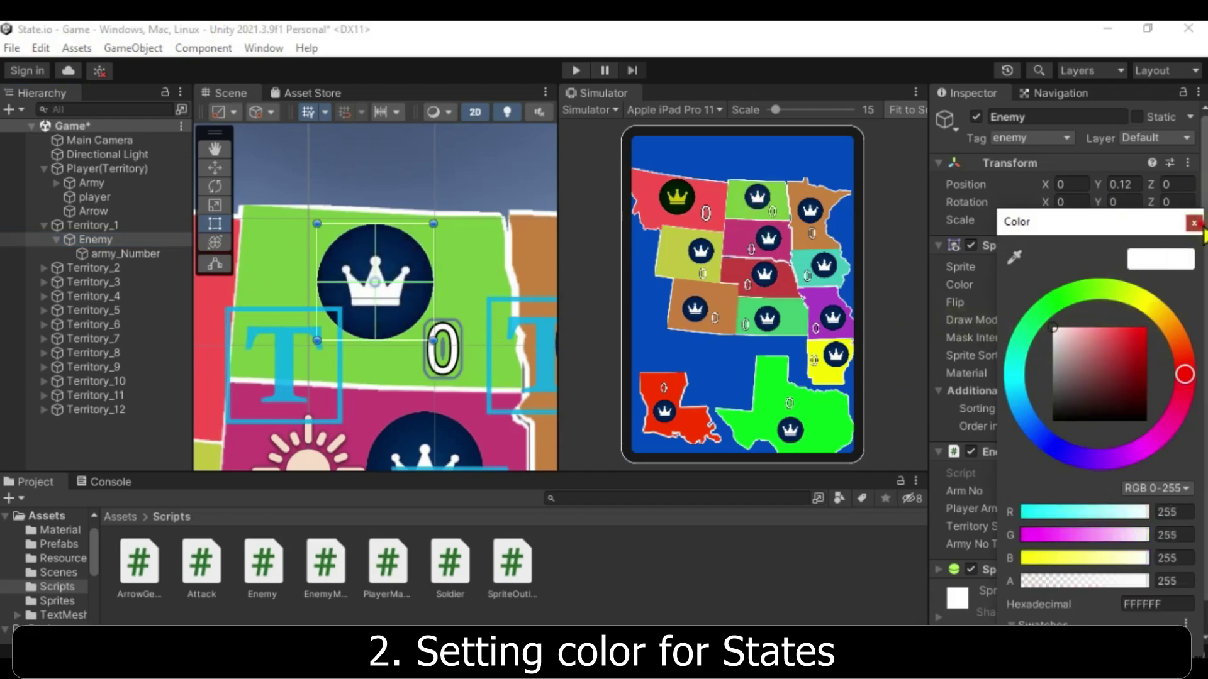
{"action": "left_click", "coordinate": [1193, 224]}
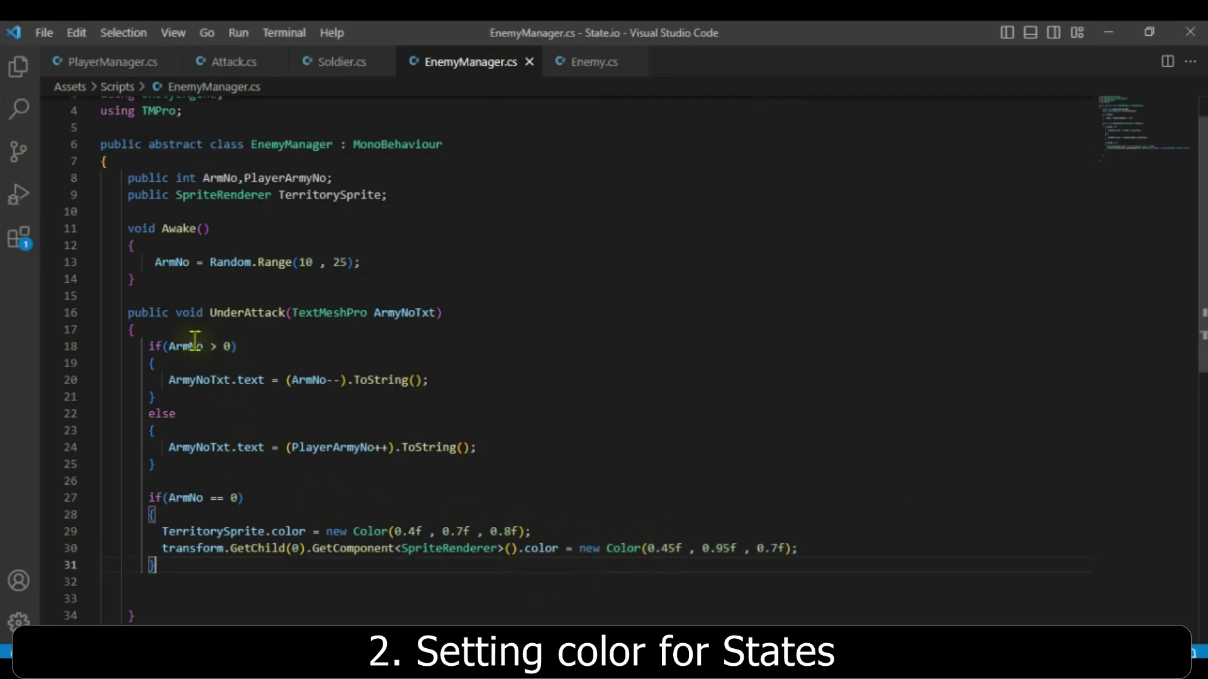
Insert other.GetComponent<Enemy>().UnderAttack(...ArmyNoTxt) inside Soldier's if block and save
{"action": "left_click", "coordinate": [334, 69]}
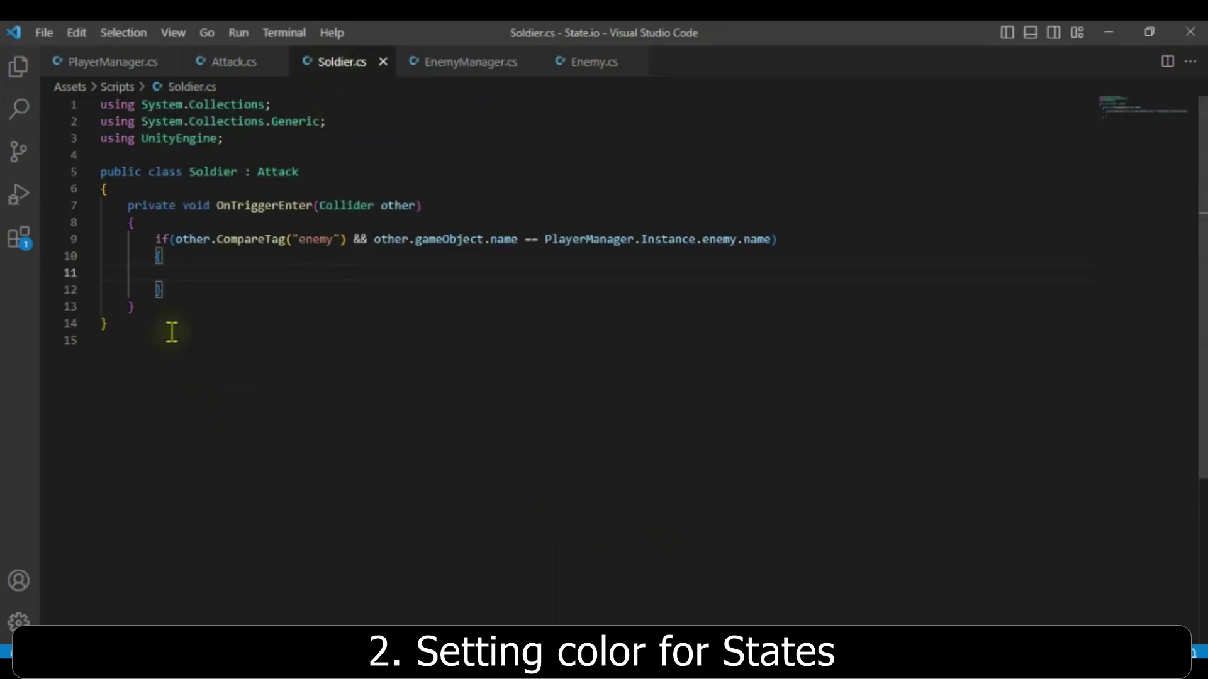
{"action": "left_click", "coordinate": [319, 240]}
{"action": "left_click", "coordinate": [187, 272]}
{"action": "type", "text": "other.GetComponent<Enemy>().UnderAttack(other.GetComponent<Enemy>().ArmyNoTxt);"}
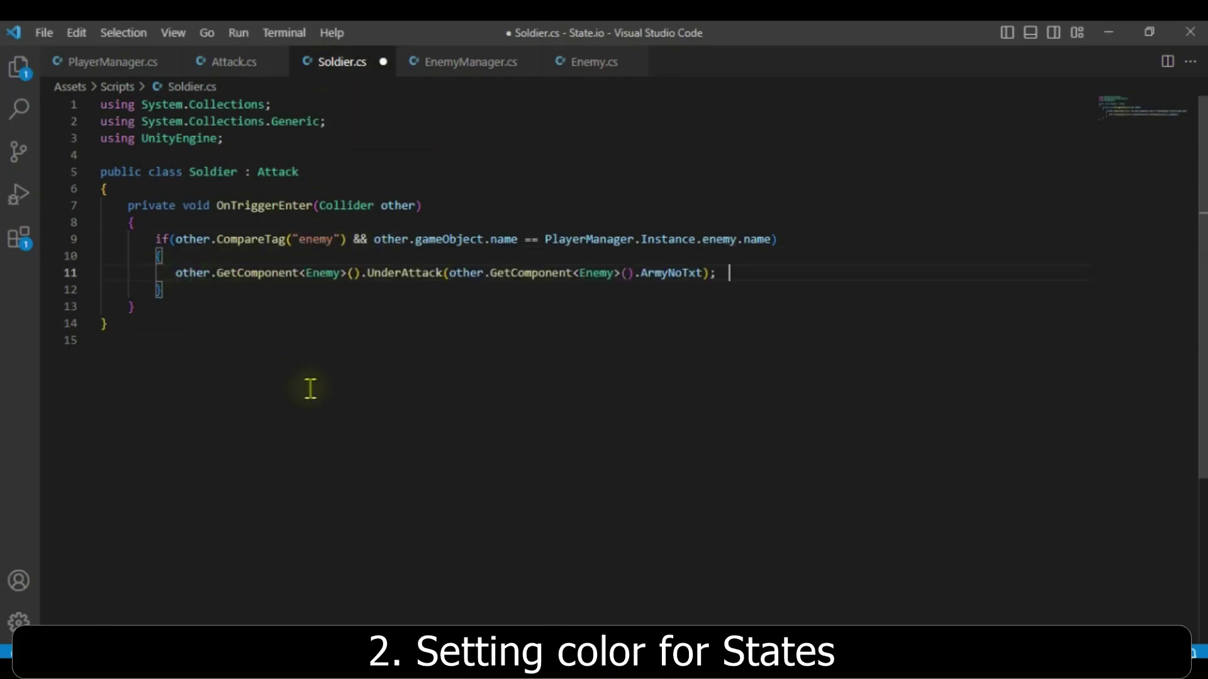
{"action": "key", "text": "ctrl+s"}
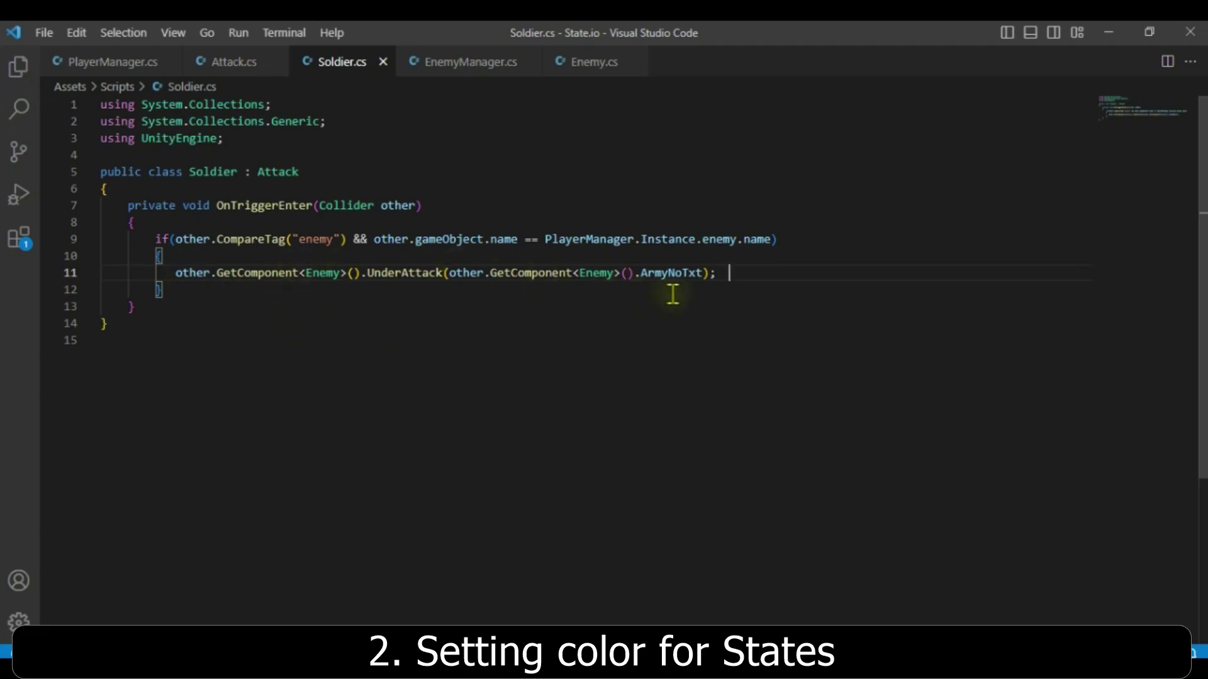
{"action": "left_click", "coordinate": [737, 287]}
{"action": "left_click_drag", "start_coordinate": [174, 275], "coordinate": [748, 275]}
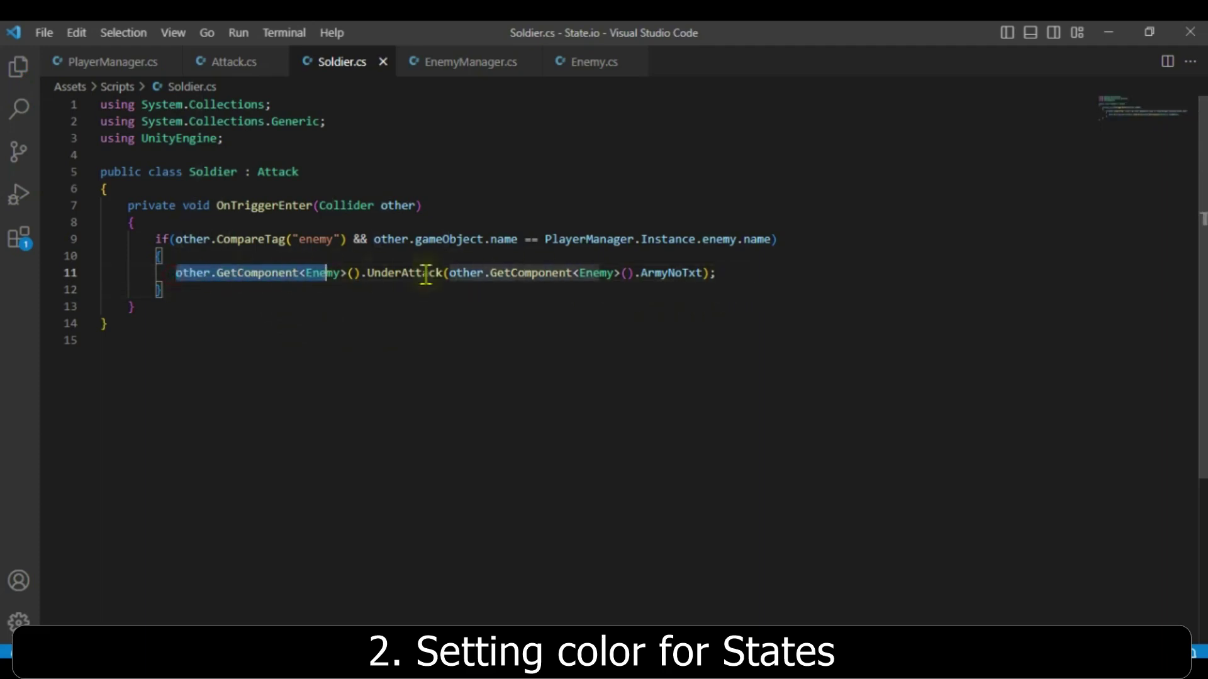
{"action": "left_click", "coordinate": [391, 274]}
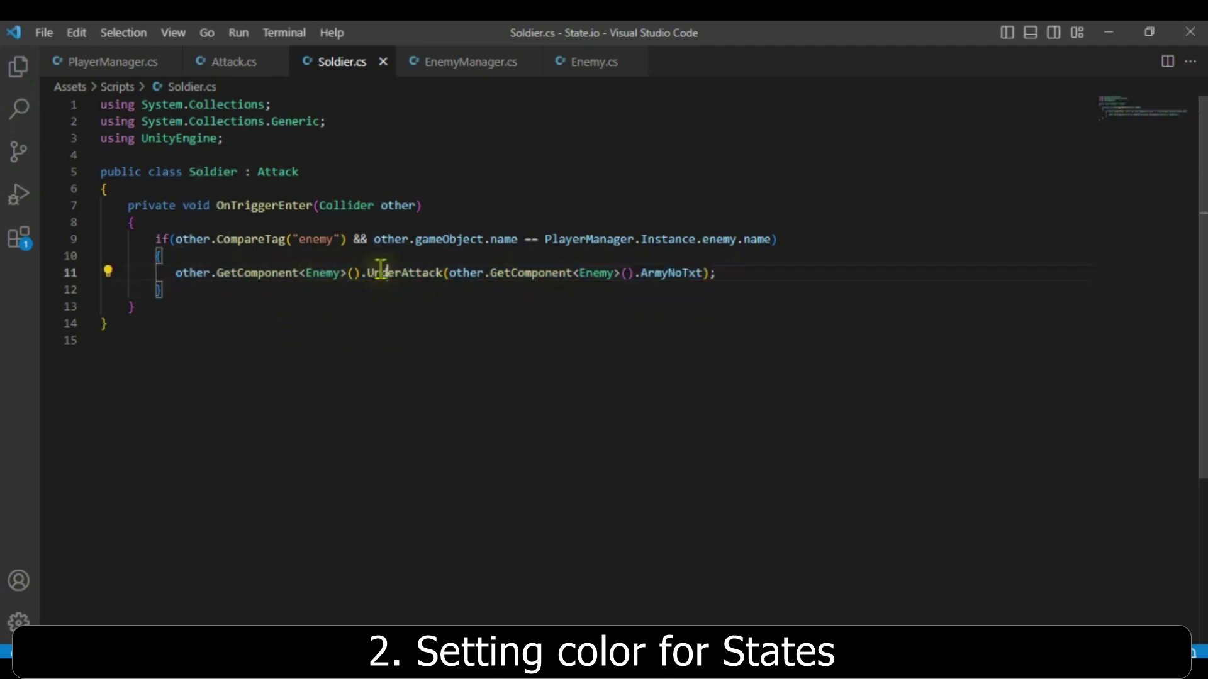
{"action": "left_click", "coordinate": [525, 301]}
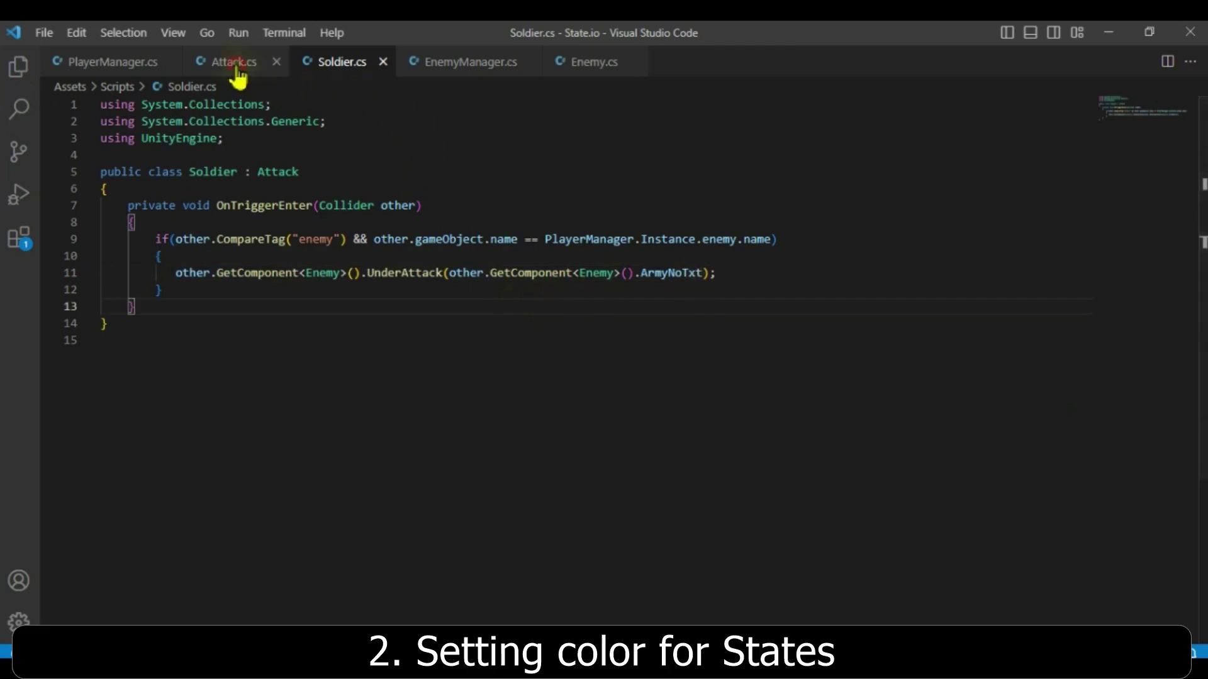
{"action": "left_click", "coordinate": [234, 66]}
Replace transform.GetChild(0) with gameObject on EnemyManager line 30, save, and let Unity recompile
{"action": "scroll", "coordinate": [310, 545], "scroll_direction": "down", "scroll_amount": 3}
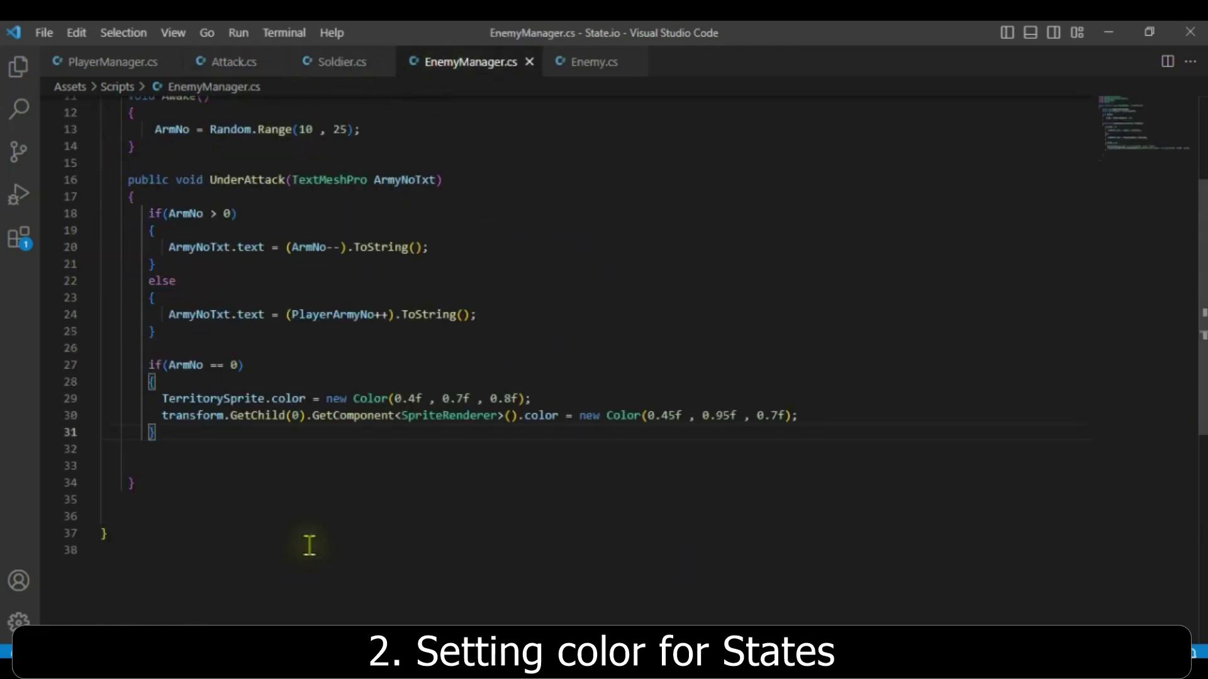
{"action": "left_click", "coordinate": [162, 415]}
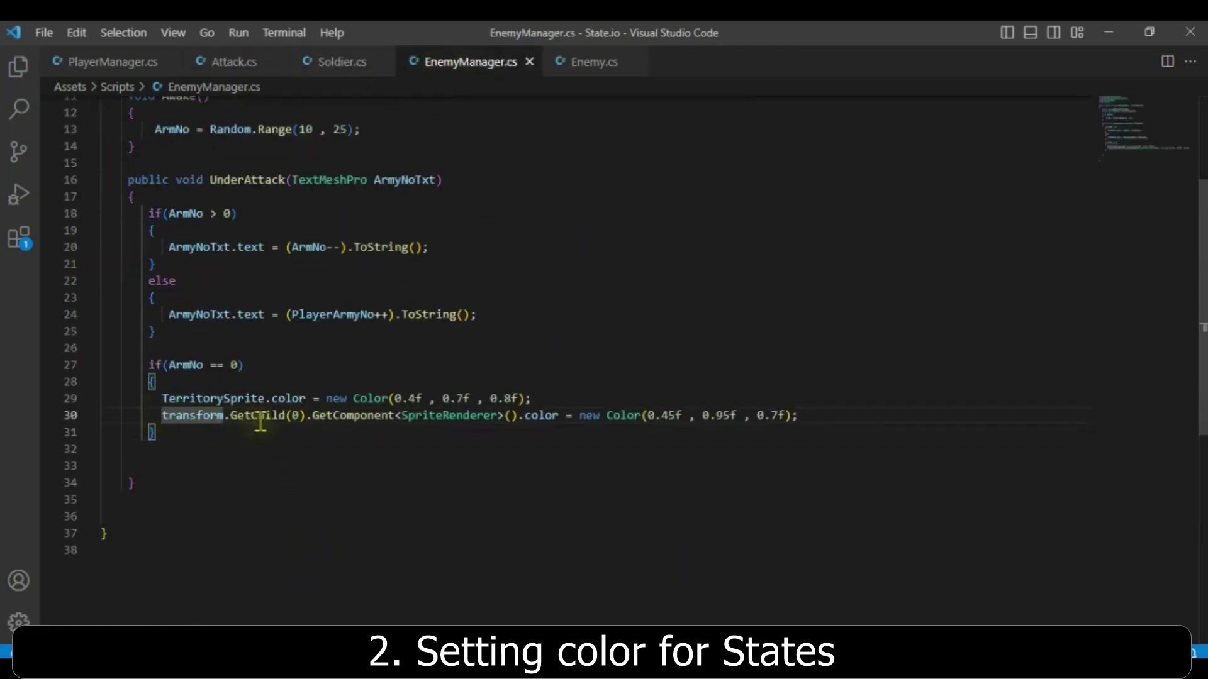
{"action": "left_click_drag", "start_coordinate": [306, 417], "coordinate": [157, 414]}
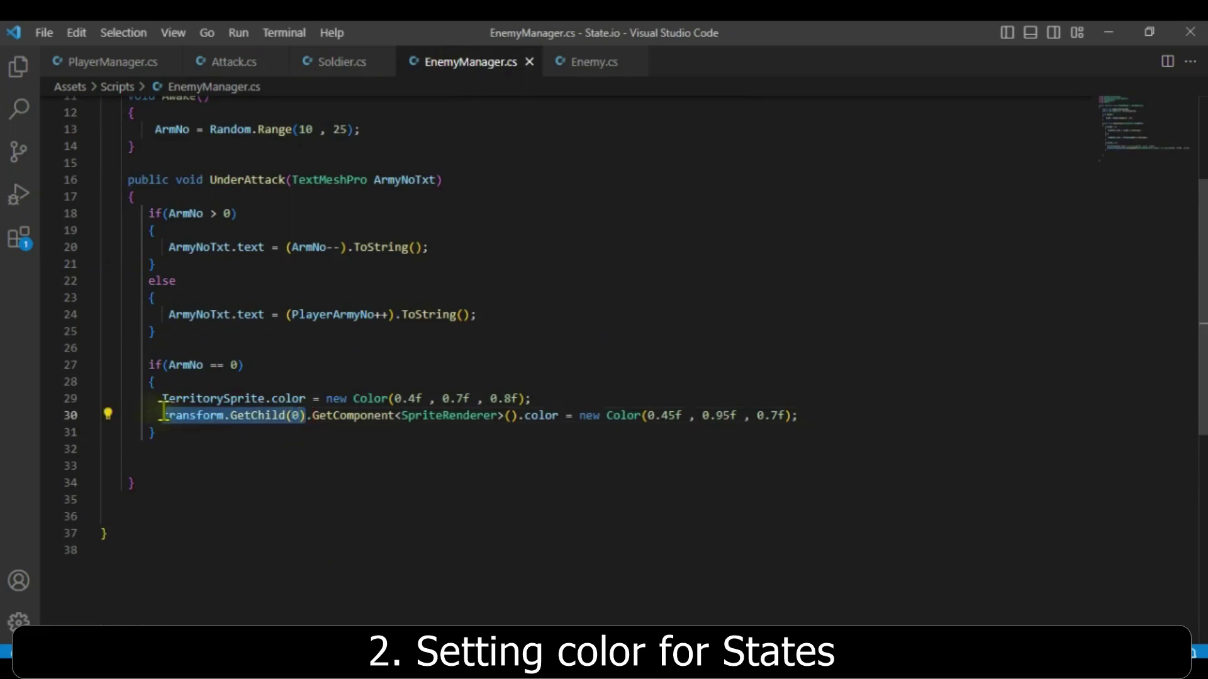
{"action": "type", "text": "ga"}
{"action": "key", "text": "Tab"}
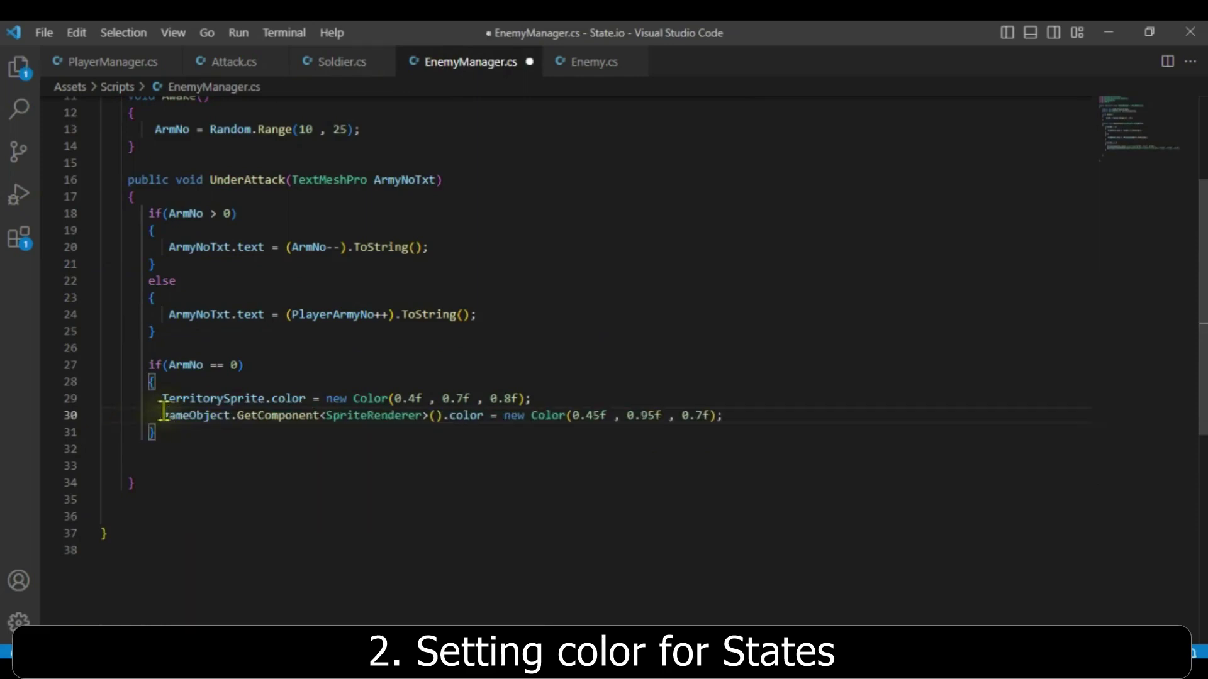
{"action": "mouse_move", "coordinate": [162, 415]}
{"action": "left_mouse_down"}
{"action": "mouse_move", "coordinate": [239, 425]}
{"action": "mouse_move", "coordinate": [491, 416]}
{"action": "left_mouse_up"}
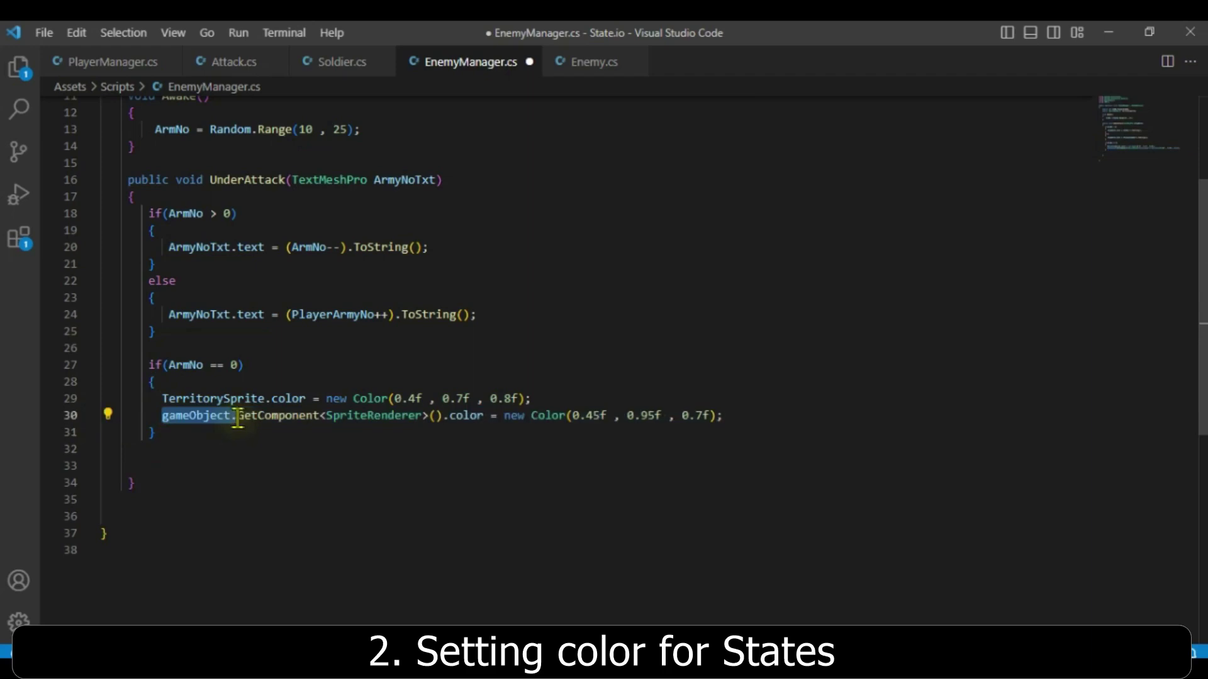
{"action": "left_click", "coordinate": [402, 451]}
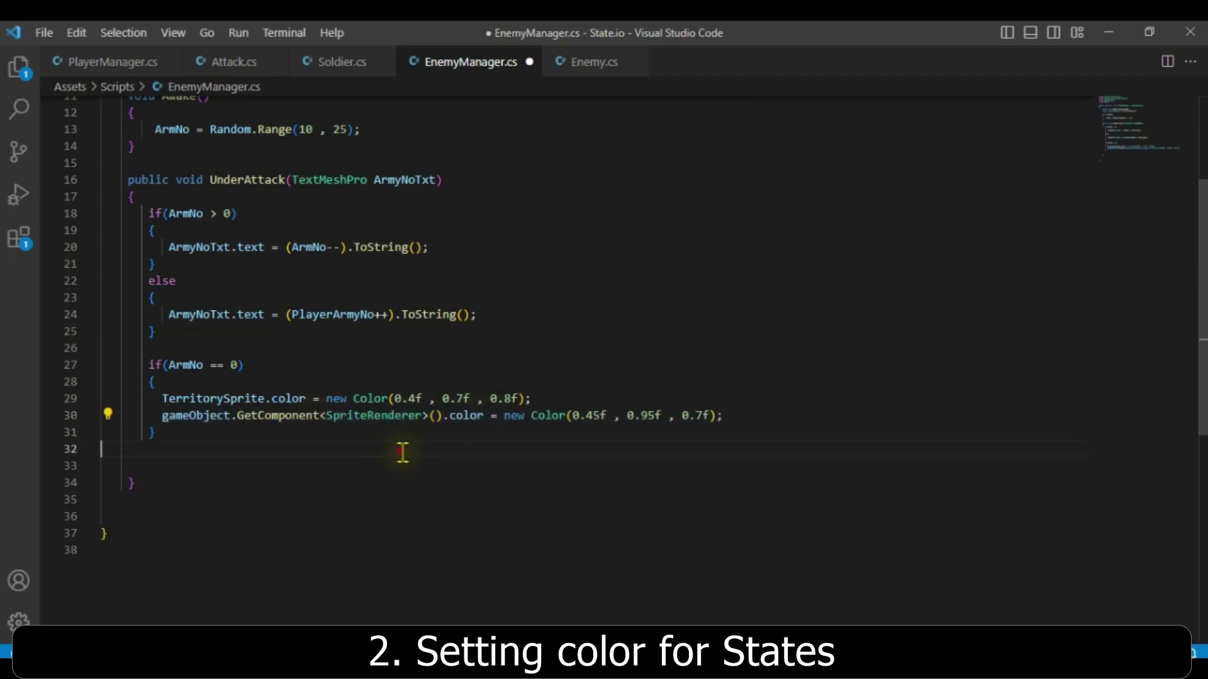
{"action": "key", "text": "ctrl+s"}
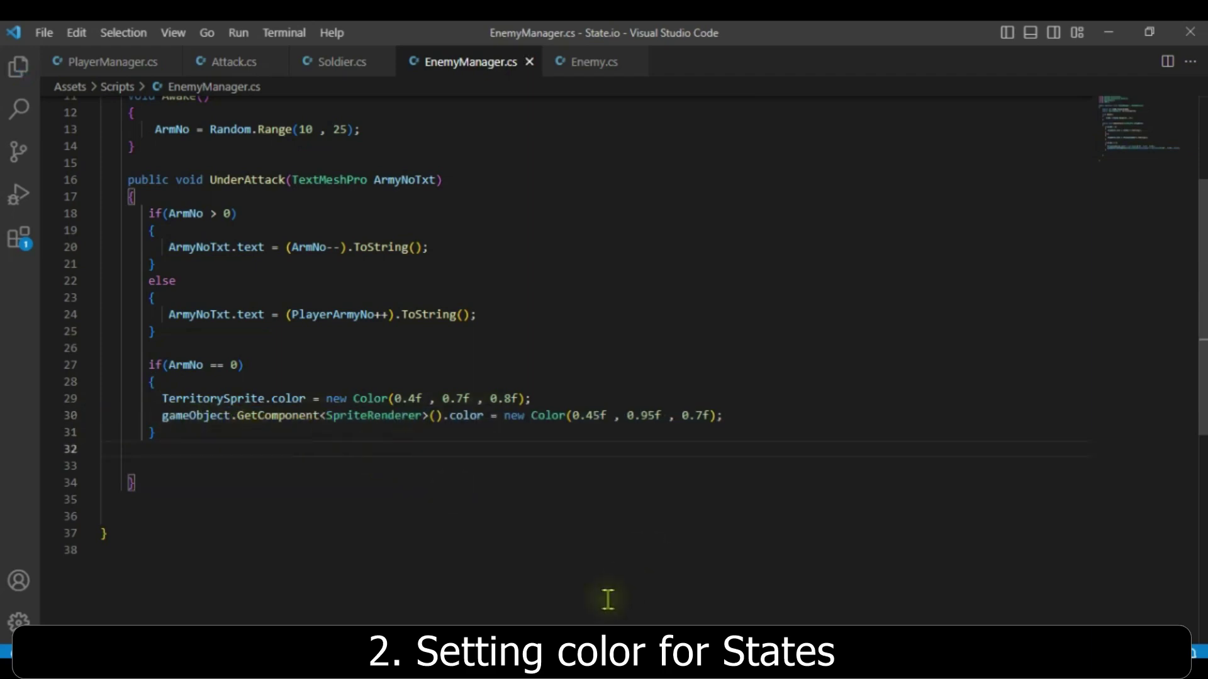
{"action": "key", "text": "alt+Tab"}
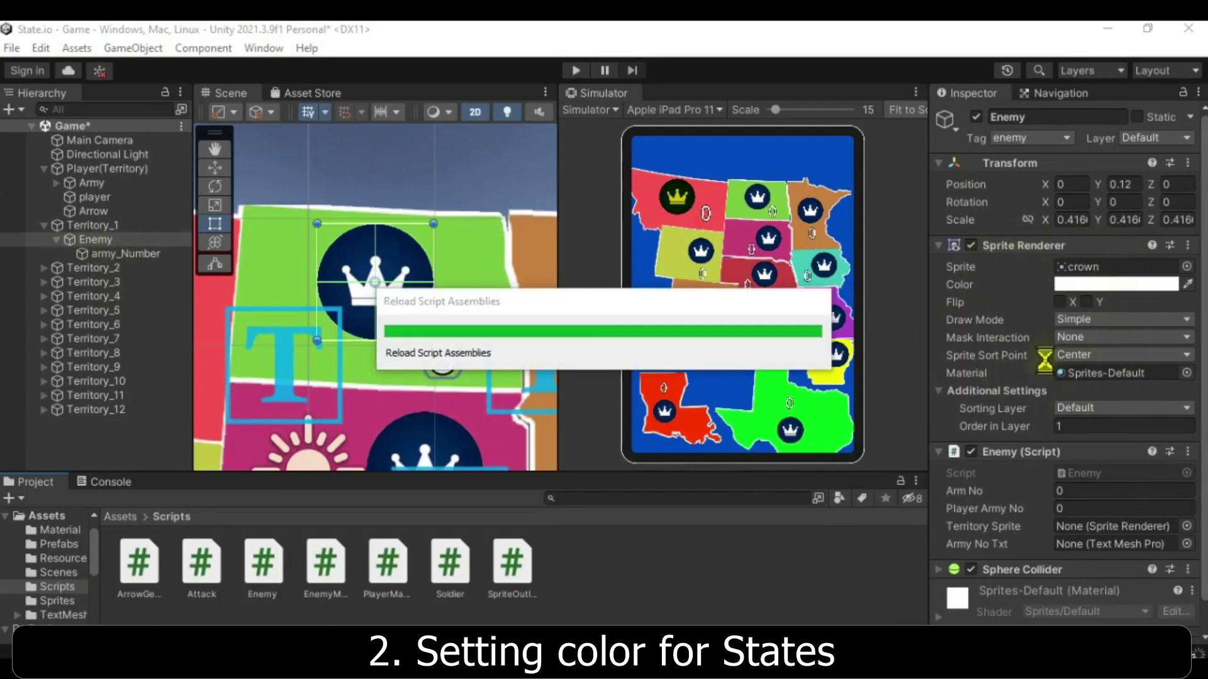
{"action": "key", "text": "alt+Tab"}
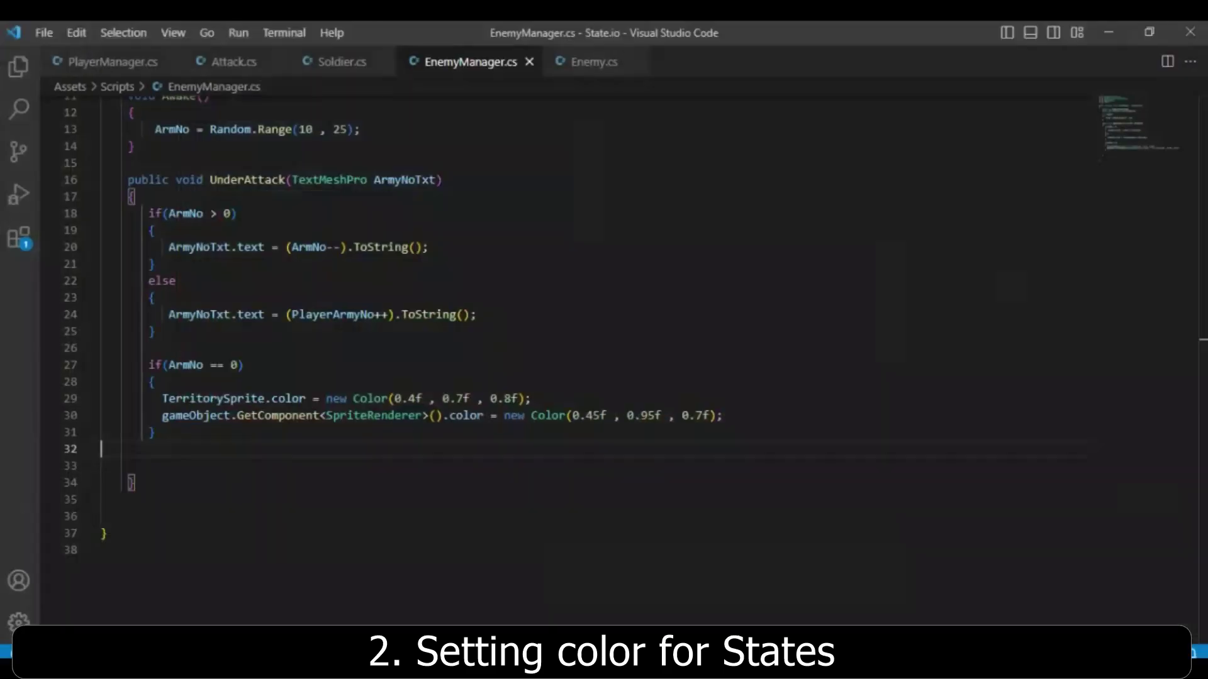
In PlayerManager.cs, add an IeGenerateSoldier coroutine variable after Ie_fill_army on line 11
{"action": "left_click", "coordinate": [104, 63]}
{"action": "scroll", "coordinate": [435, 340], "scroll_direction": "up", "scroll_amount": 7}
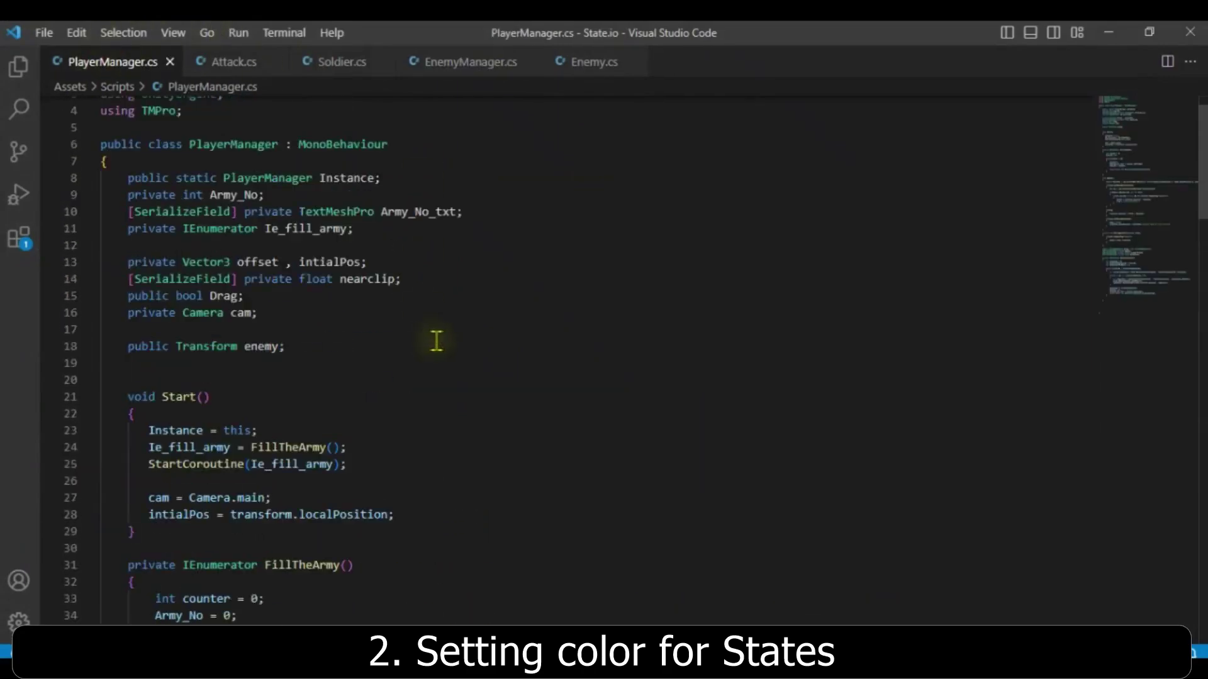
{"action": "scroll", "coordinate": [448, 323], "scroll_direction": "up", "scroll_amount": 1}
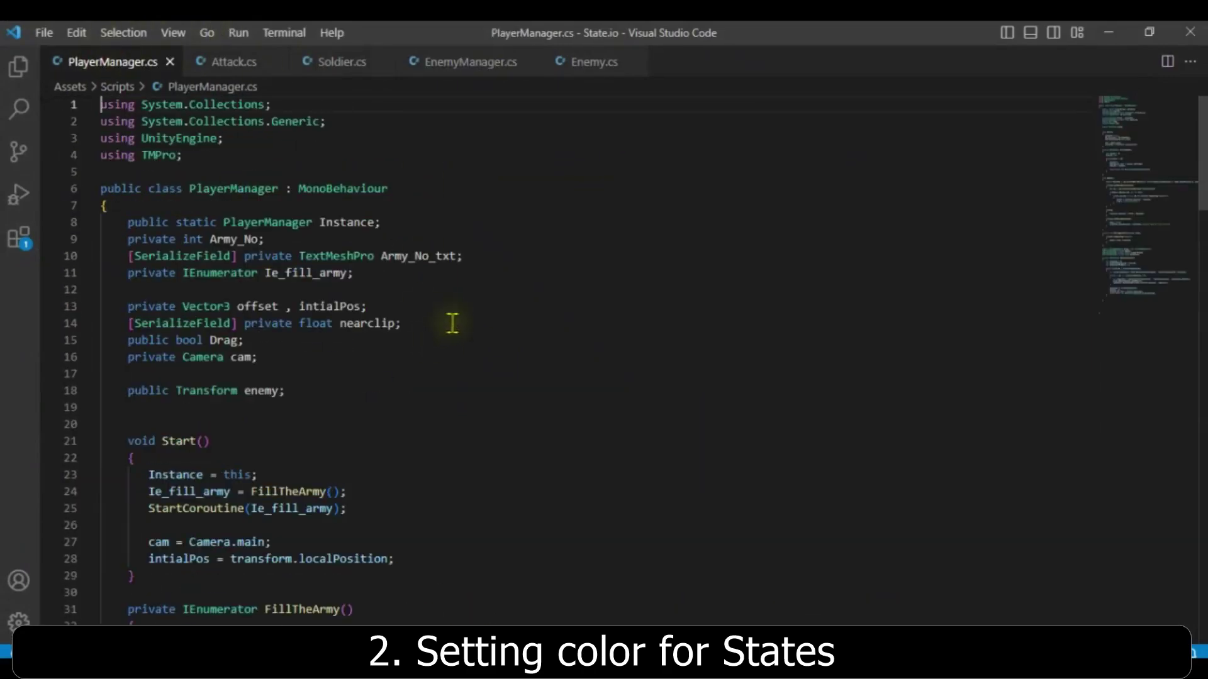
{"action": "left_click", "coordinate": [230, 287]}
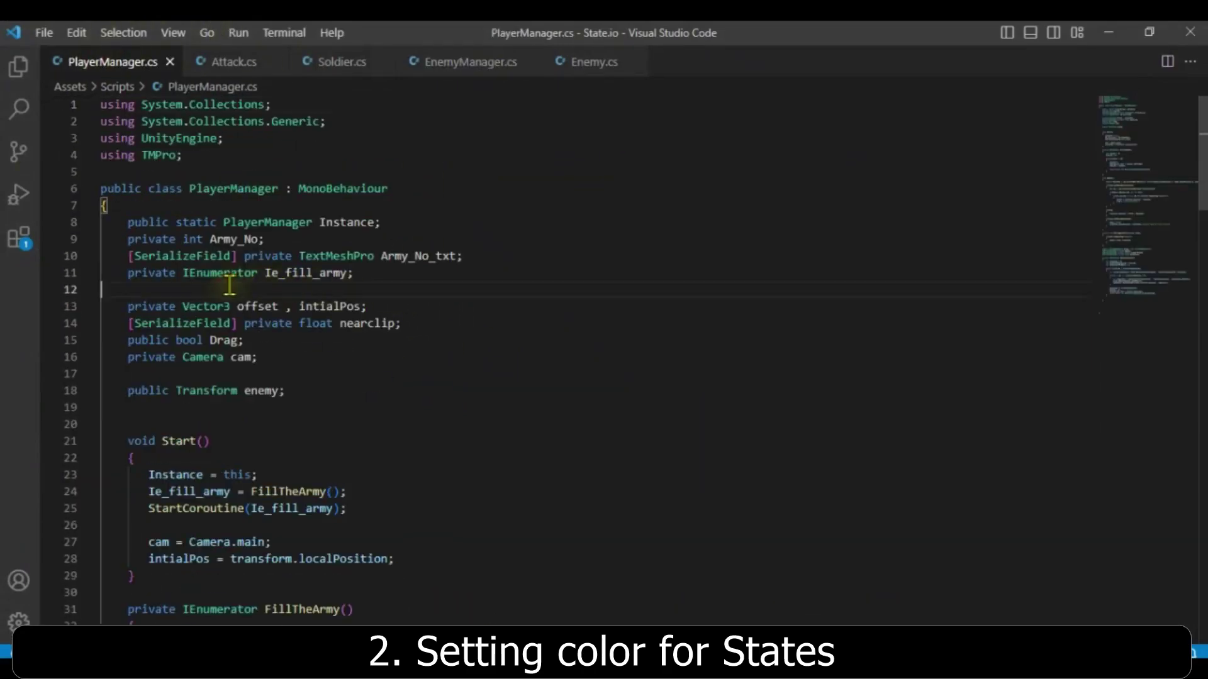
{"action": "left_click", "coordinate": [350, 274]}
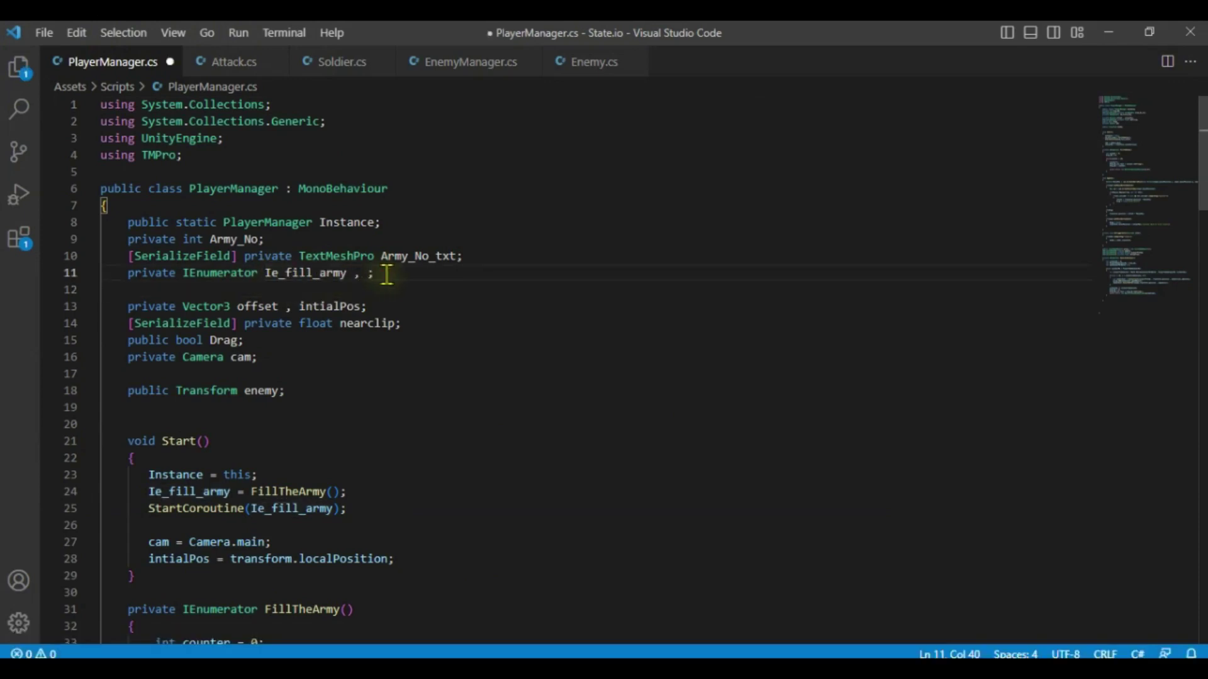
{"action": "type", "text": "Ie"}
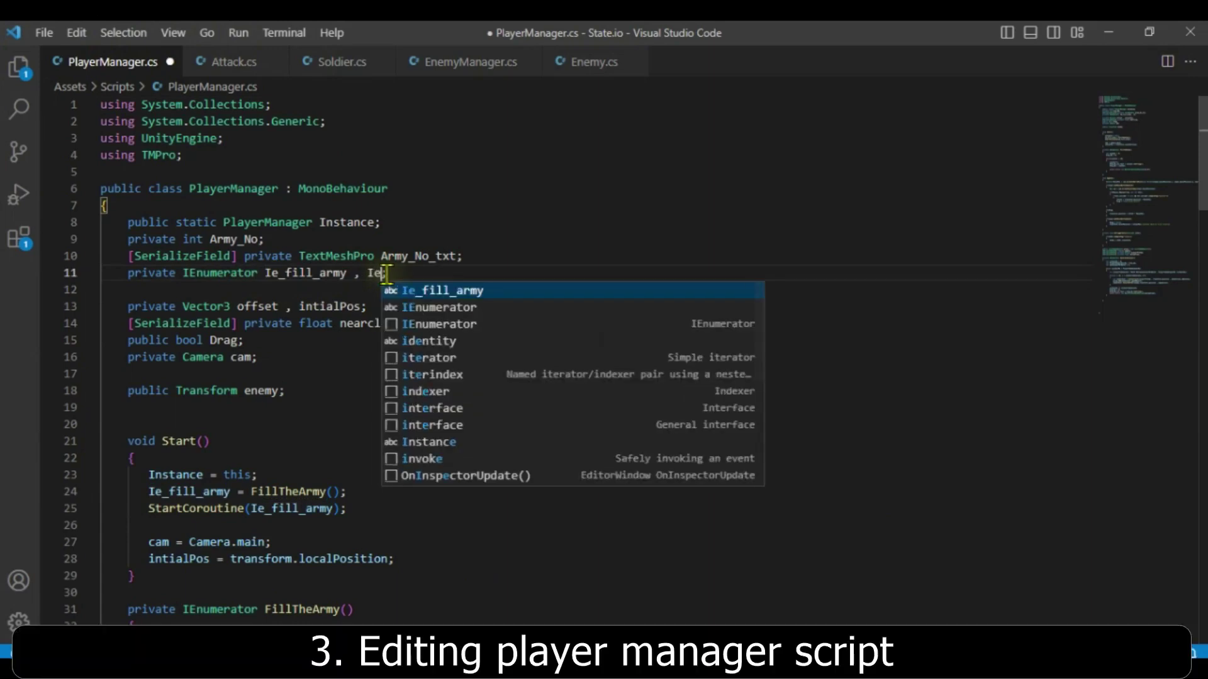
{"action": "type", "text": "Gene"}
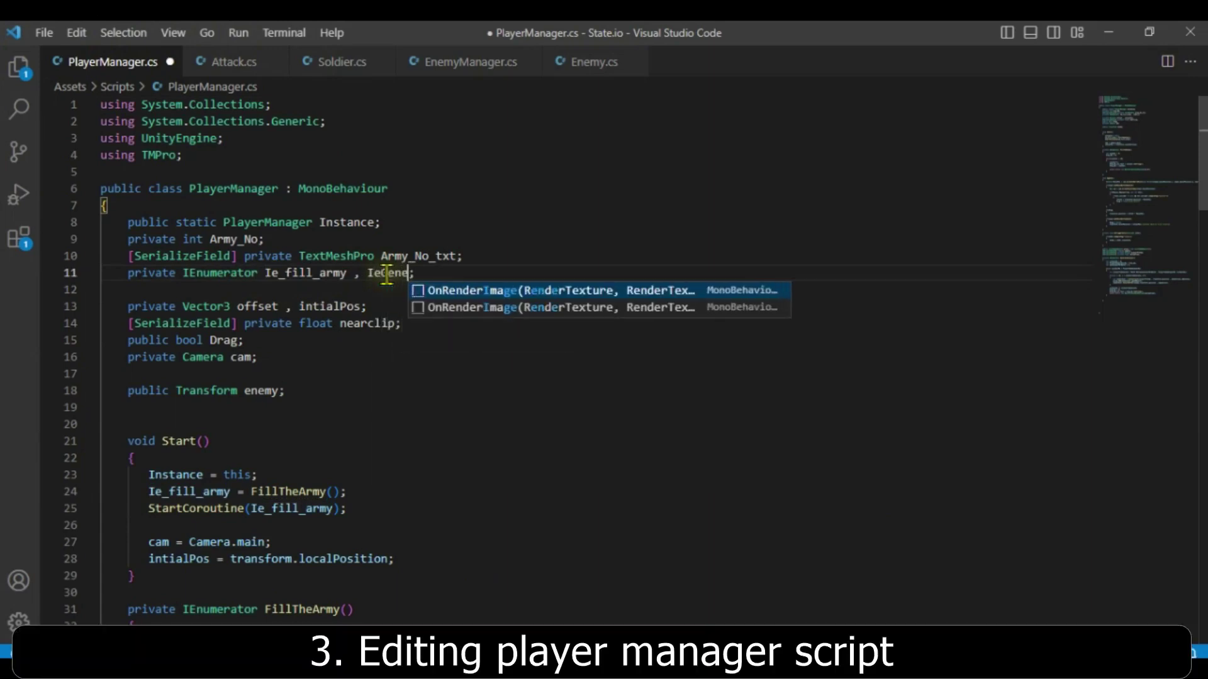
{"action": "type", "text": "rateSoldier"}
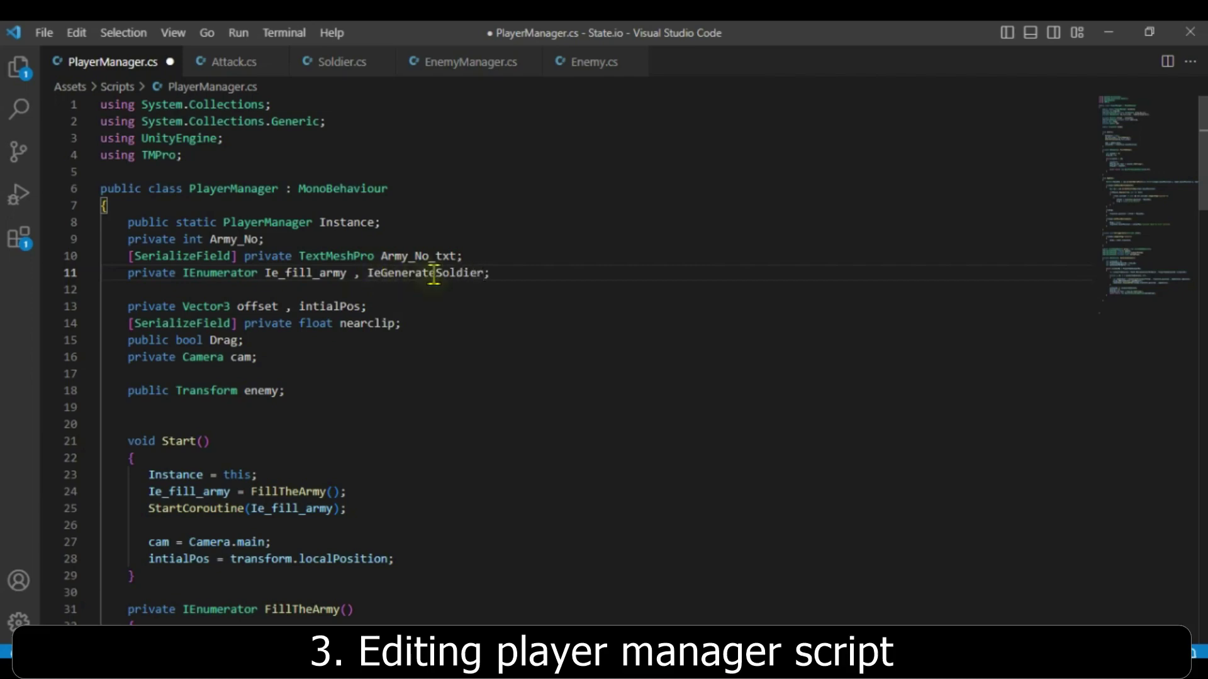
{"action": "double_click", "coordinate": [376, 278]}
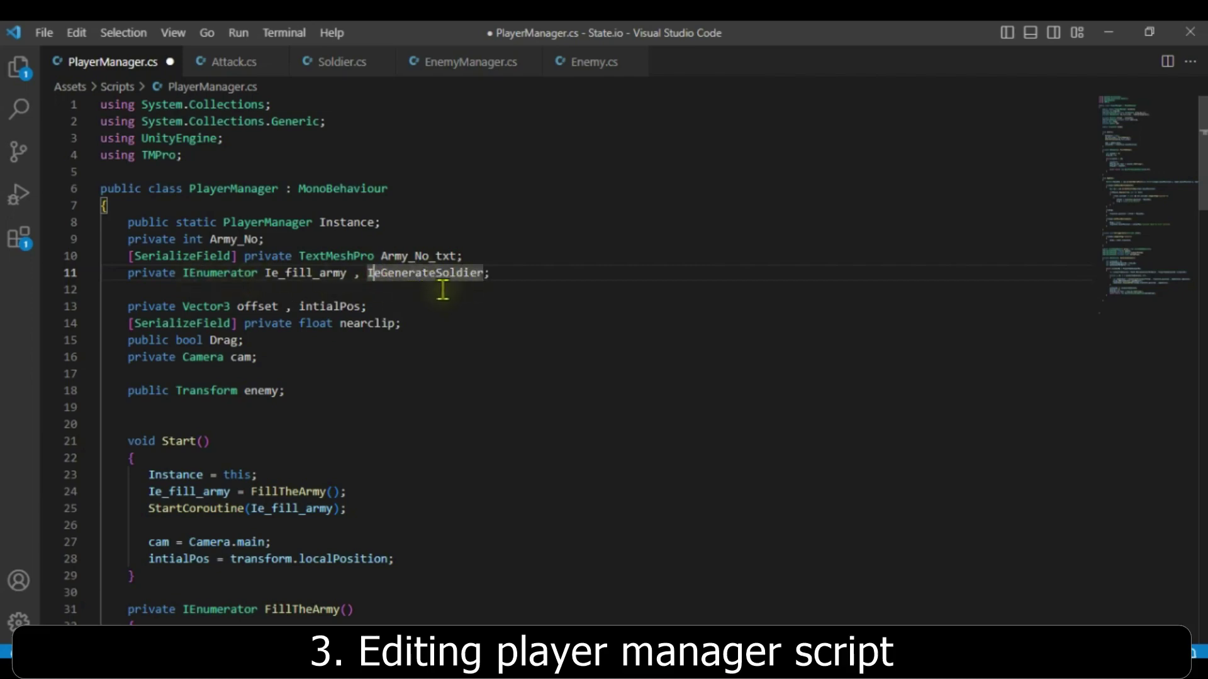
Save the PlayerManager script
{"action": "scroll", "coordinate": [447, 365], "scroll_direction": "down", "scroll_amount": 8}
{"action": "scroll", "coordinate": [453, 382], "scroll_direction": "down", "scroll_amount": 7}
{"action": "scroll", "coordinate": [454, 387], "scroll_direction": "down", "scroll_amount": 7}
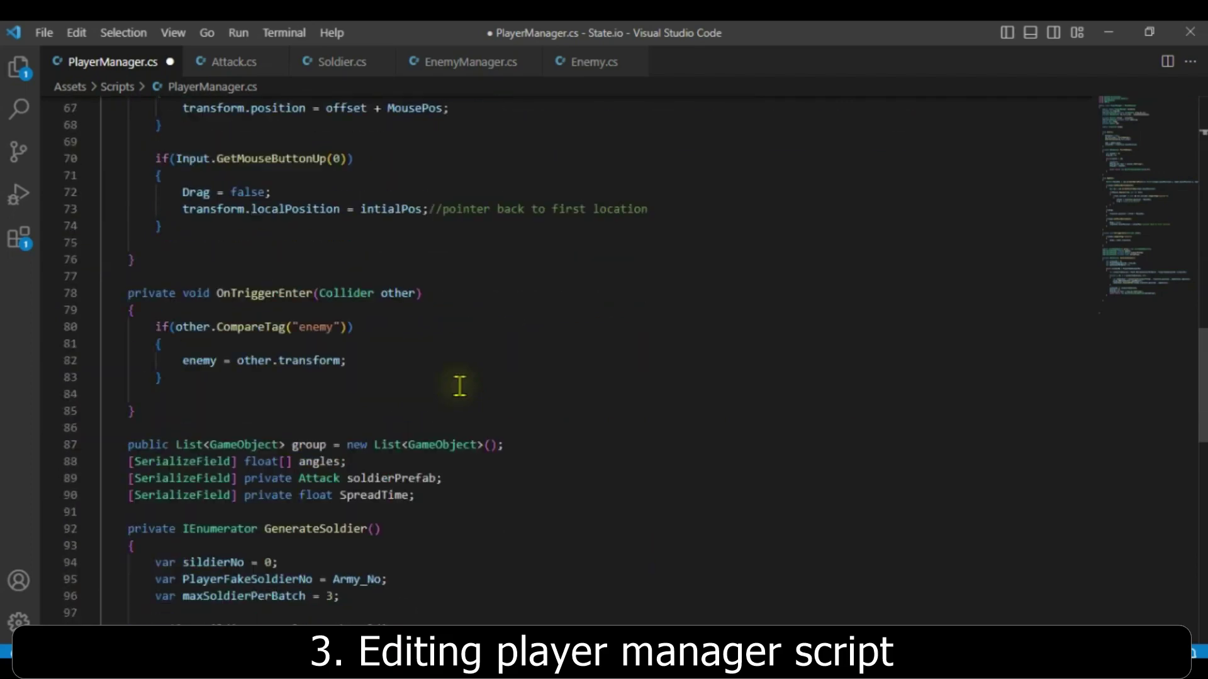
{"action": "scroll", "coordinate": [456, 393], "scroll_direction": "down", "scroll_amount": 6}
{"action": "scroll", "coordinate": [459, 409], "scroll_direction": "down", "scroll_amount": 3}
{"action": "scroll", "coordinate": [490, 518], "scroll_direction": "down", "scroll_amount": 2}
{"action": "scroll", "coordinate": [248, 359], "scroll_direction": "up", "scroll_amount": 20}
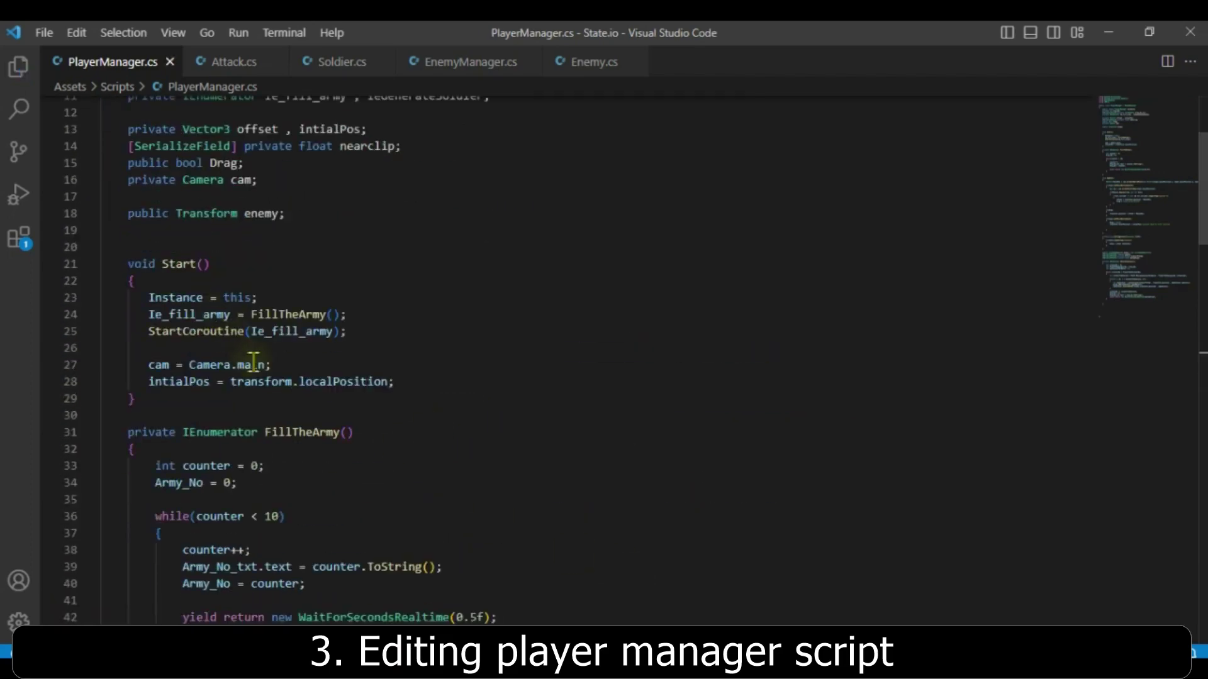
{"action": "scroll", "coordinate": [248, 380], "scroll_direction": "down", "scroll_amount": 6}
{"action": "left_click", "coordinate": [218, 328]}
{"action": "key", "text": "ctrl+s"}
Paste an if(enemy != null) block into the mouse-release section at line 75 and fix its indentation
{"action": "scroll", "coordinate": [217, 328], "scroll_direction": "down", "scroll_amount": 5}
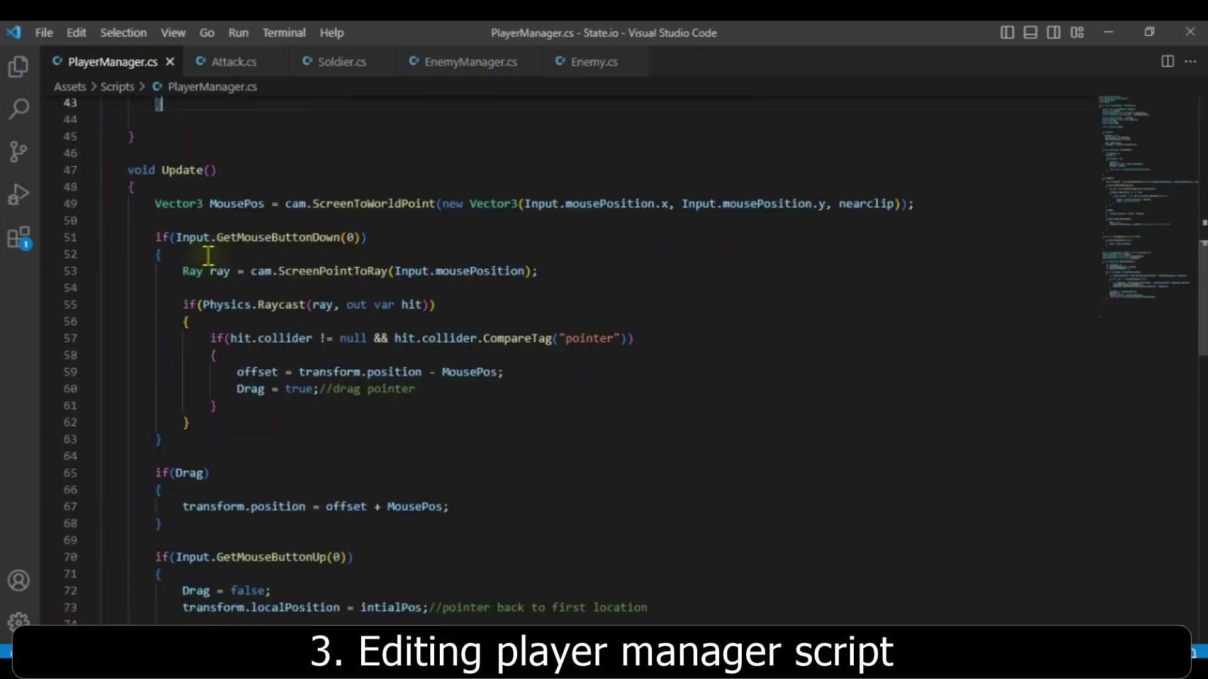
{"action": "scroll", "coordinate": [202, 262], "scroll_direction": "down", "scroll_amount": 3}
{"action": "scroll", "coordinate": [302, 333], "scroll_direction": "down", "scroll_amount": 1}
{"action": "left_click", "coordinate": [301, 333]}
{"action": "left_click", "coordinate": [188, 410]}
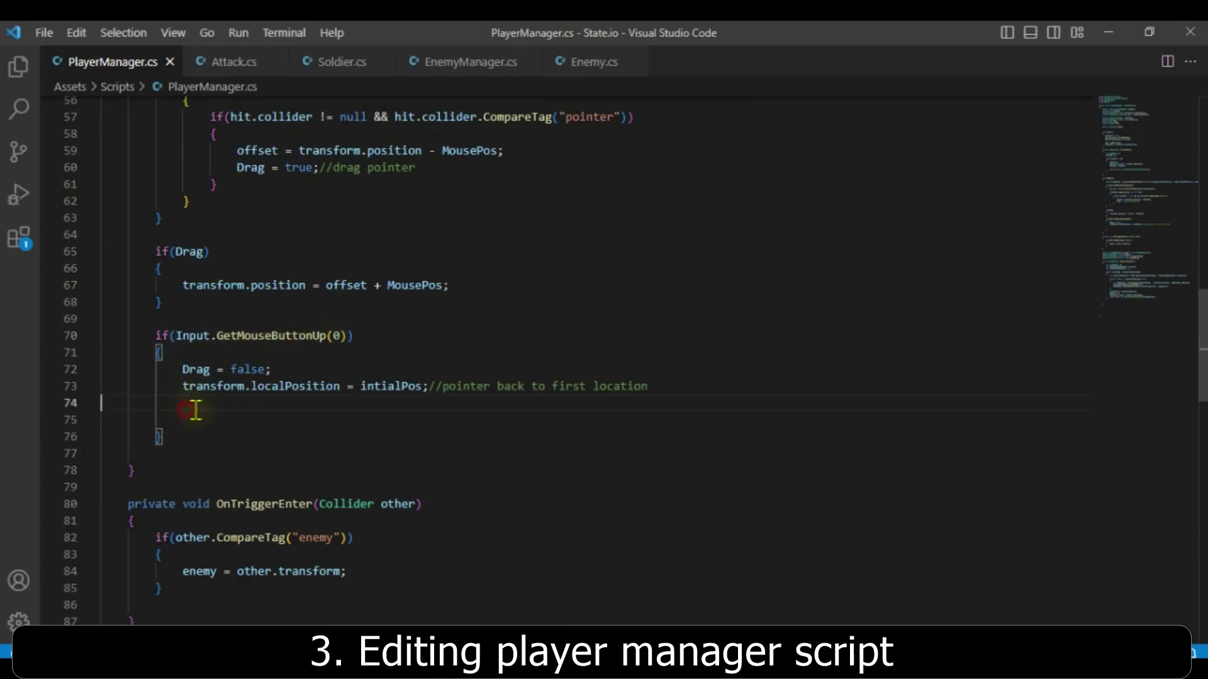
{"action": "key", "text": "Tab"}
{"action": "type", "text": "if(enemy !=null) {     IeGenerateSoldier = GenerateSoldier();     StartCoroutine(IeGenerateSoldier);      Ie_fill_army = FillTheArmy();     StartCoroutine(Ie_fill_army); }"}
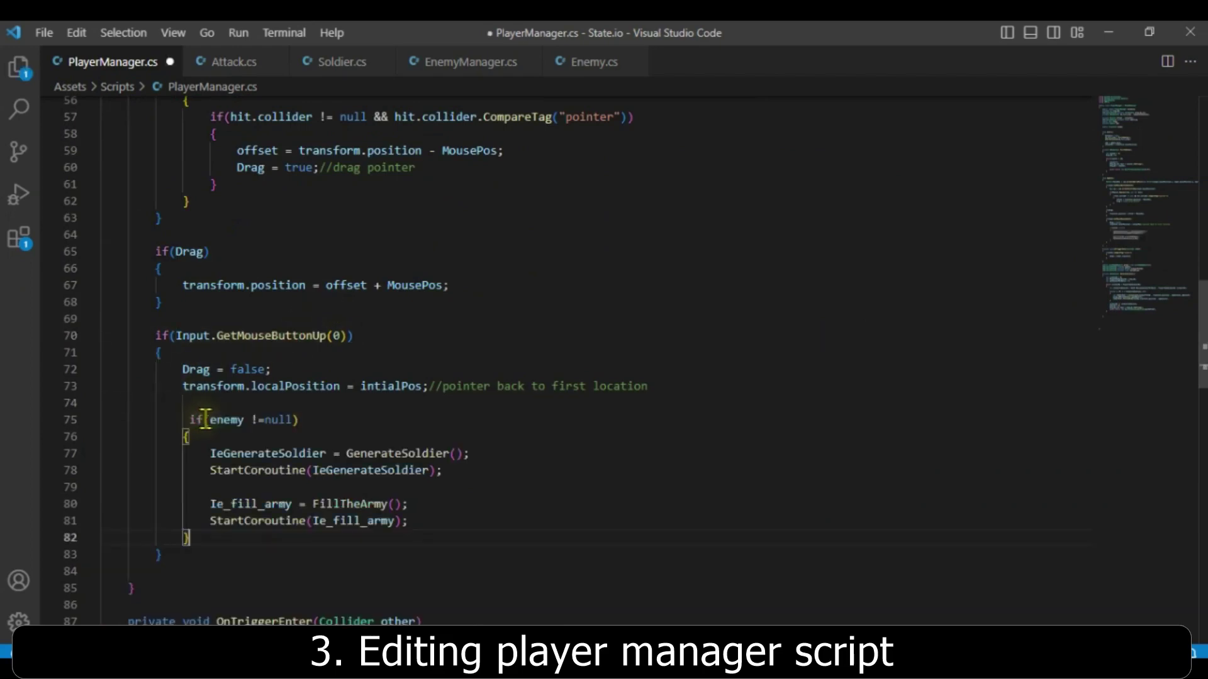
{"action": "left_click", "coordinate": [188, 420]}
{"action": "key", "text": "BackSpace"}
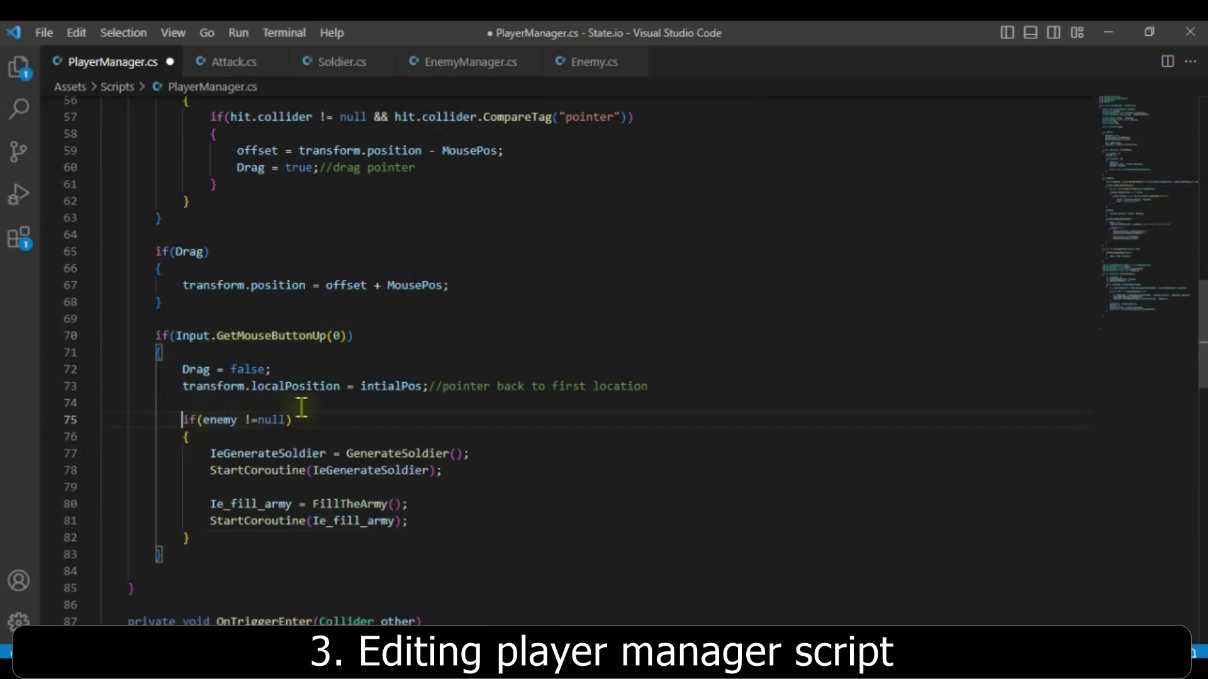
Check that the enemy condition wraps the GenerateSoldier and FillTheArmy coroutine starts on lines 75–81
{"action": "left_click", "coordinate": [302, 406]}
{"action": "left_click_drag", "start_coordinate": [185, 419], "coordinate": [298, 419]}
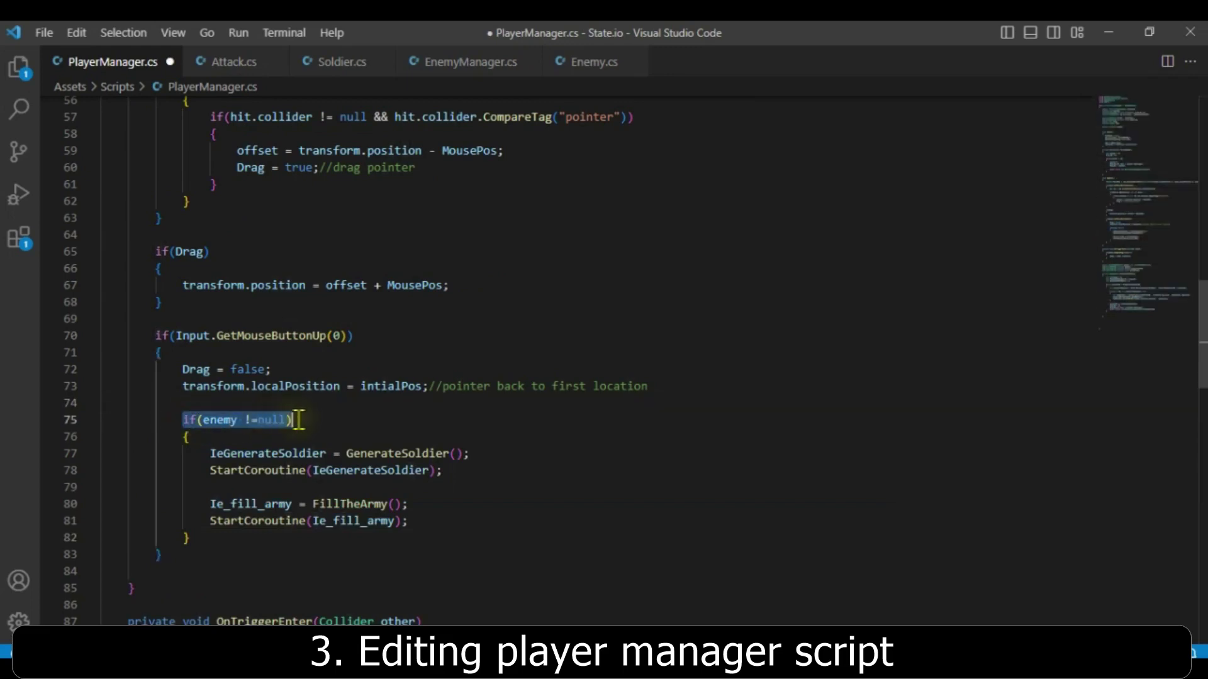
{"action": "left_click", "coordinate": [328, 420]}
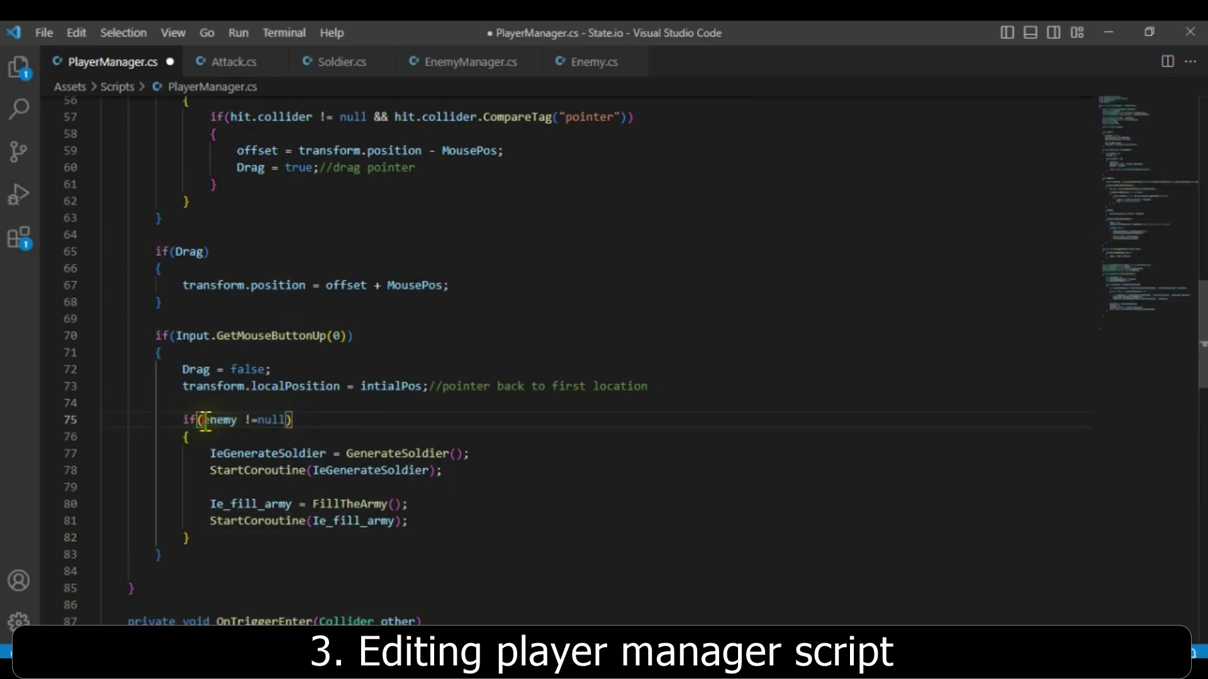
{"action": "left_click_drag", "start_coordinate": [203, 419], "coordinate": [280, 420]}
{"action": "left_click_drag", "start_coordinate": [204, 453], "coordinate": [476, 453]}
{"action": "left_click_drag", "start_coordinate": [203, 470], "coordinate": [453, 469]}
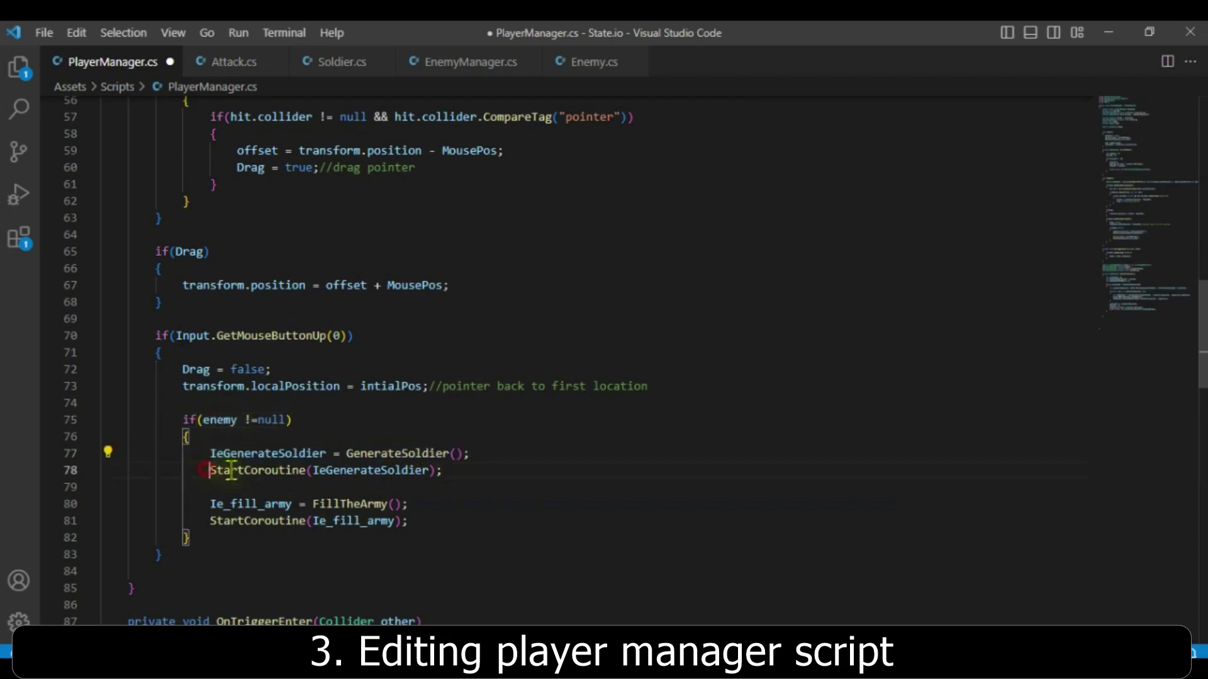
{"action": "left_click", "coordinate": [452, 468]}
{"action": "left_click_drag", "start_coordinate": [208, 504], "coordinate": [415, 522]}
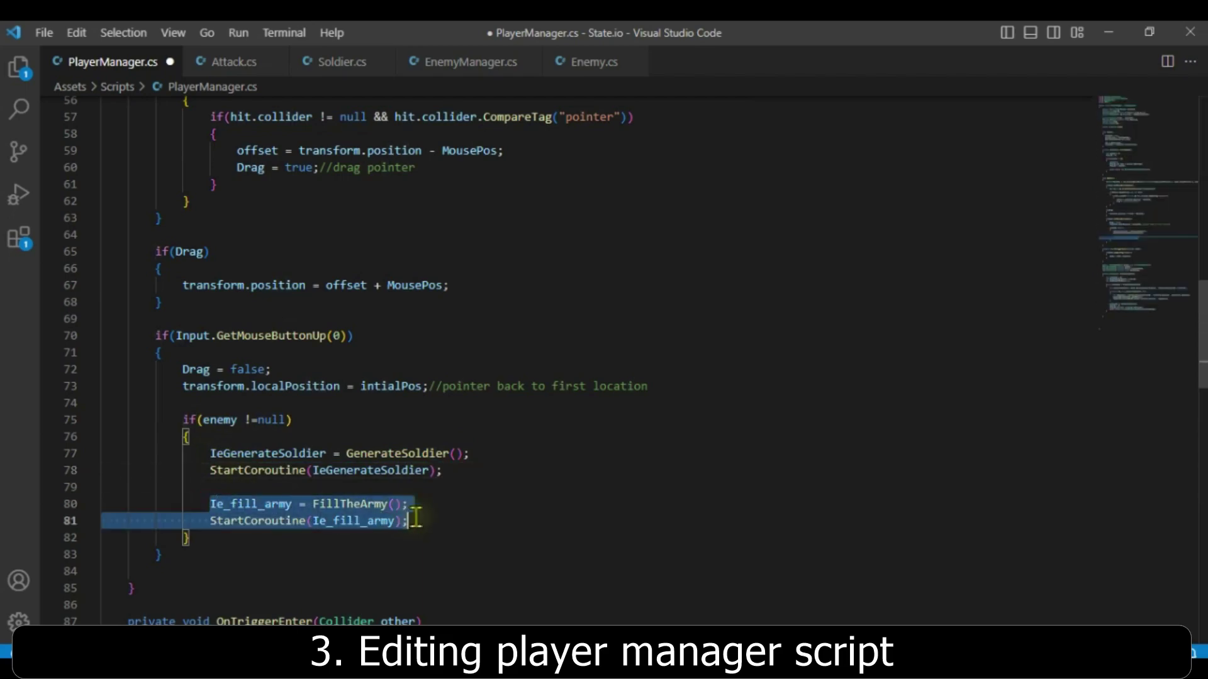
{"action": "left_click", "coordinate": [426, 535]}
Review GenerateSoldier's use of maxSoldierPerBatch, newSoldier and the angles[i] argument to ExecuteOrder
{"action": "scroll", "coordinate": [339, 532], "scroll_direction": "down", "scroll_amount": 2}
{"action": "scroll", "coordinate": [334, 510], "scroll_direction": "down", "scroll_amount": 2}
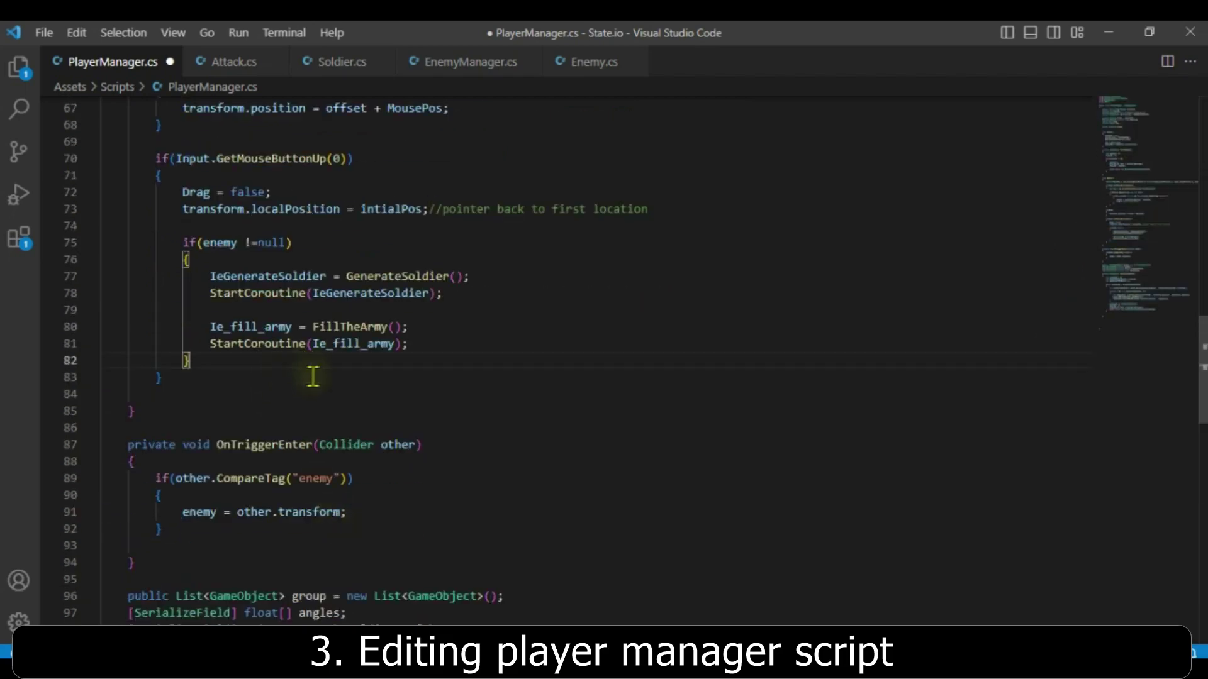
{"action": "scroll", "coordinate": [302, 390], "scroll_direction": "down", "scroll_amount": 2}
{"action": "scroll", "coordinate": [302, 391], "scroll_direction": "down", "scroll_amount": 3}
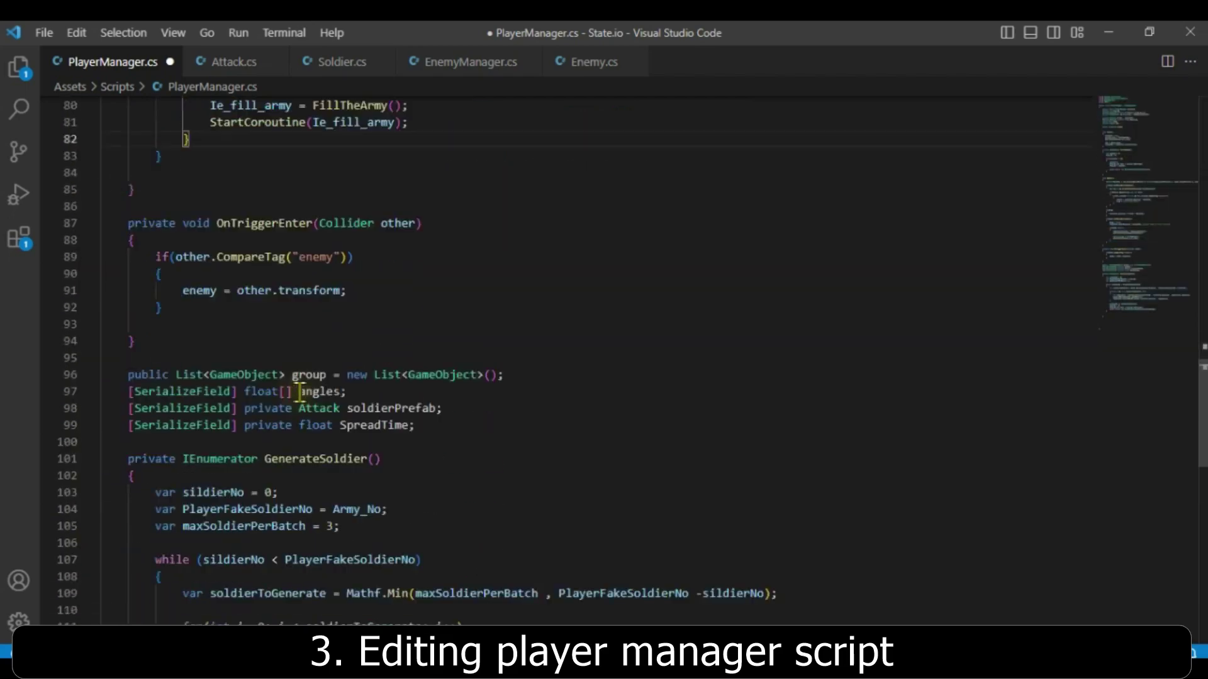
{"action": "scroll", "coordinate": [327, 392], "scroll_direction": "down", "scroll_amount": 1}
{"action": "left_click", "coordinate": [285, 414]}
{"action": "scroll", "coordinate": [288, 403], "scroll_direction": "down", "scroll_amount": 3}
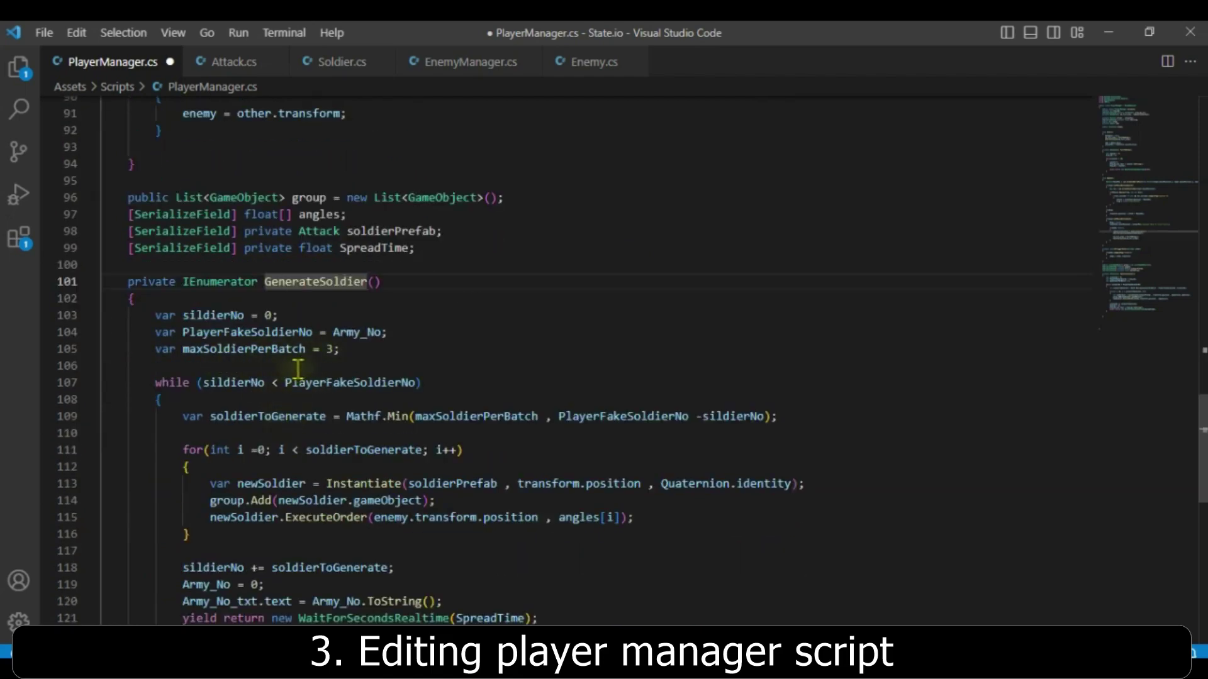
{"action": "scroll", "coordinate": [298, 368], "scroll_direction": "down", "scroll_amount": 2}
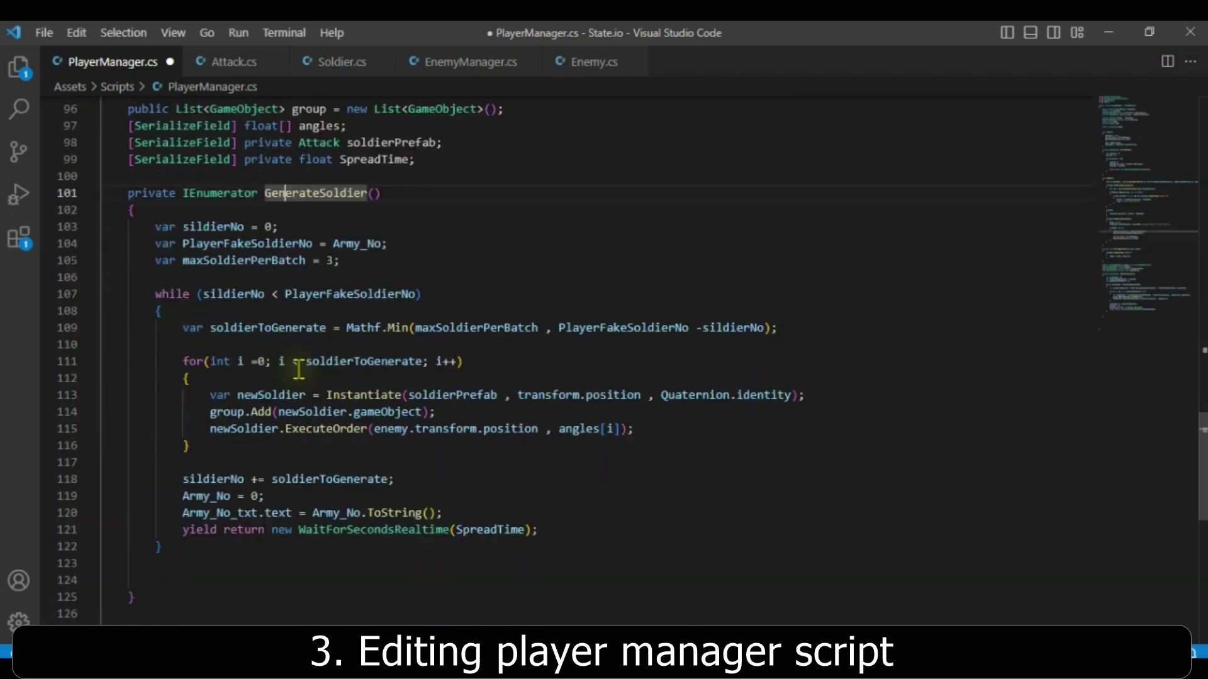
{"action": "left_click", "coordinate": [201, 263]}
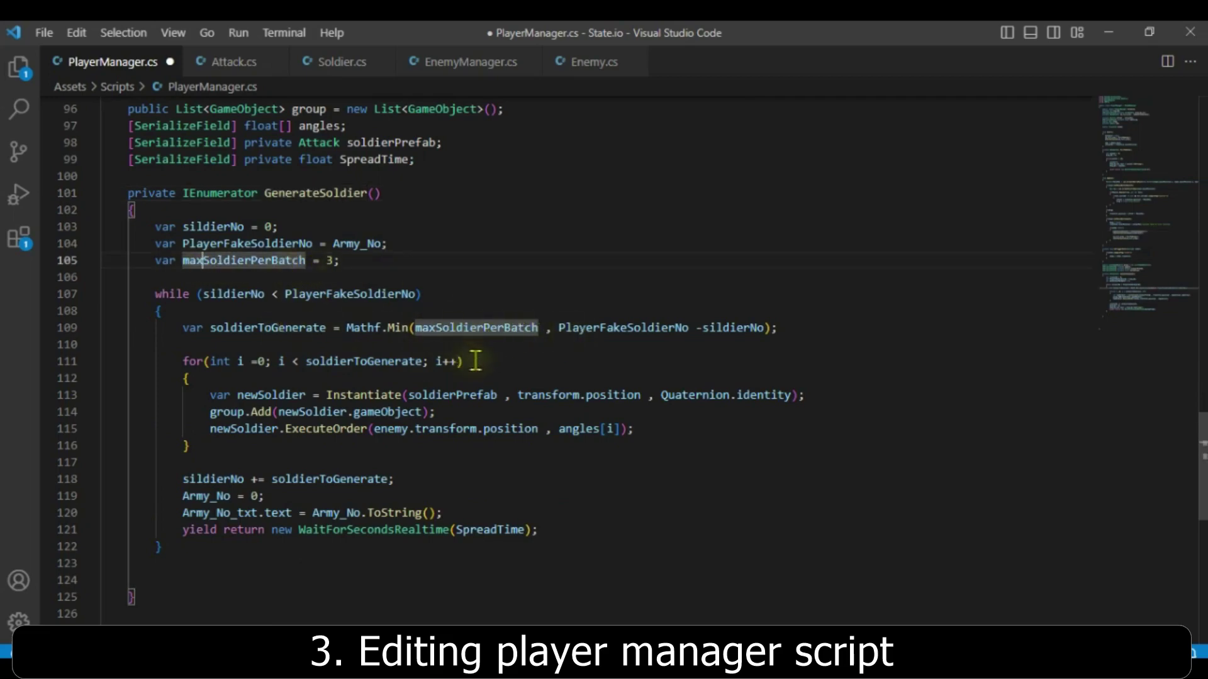
{"action": "left_click", "coordinate": [251, 432]}
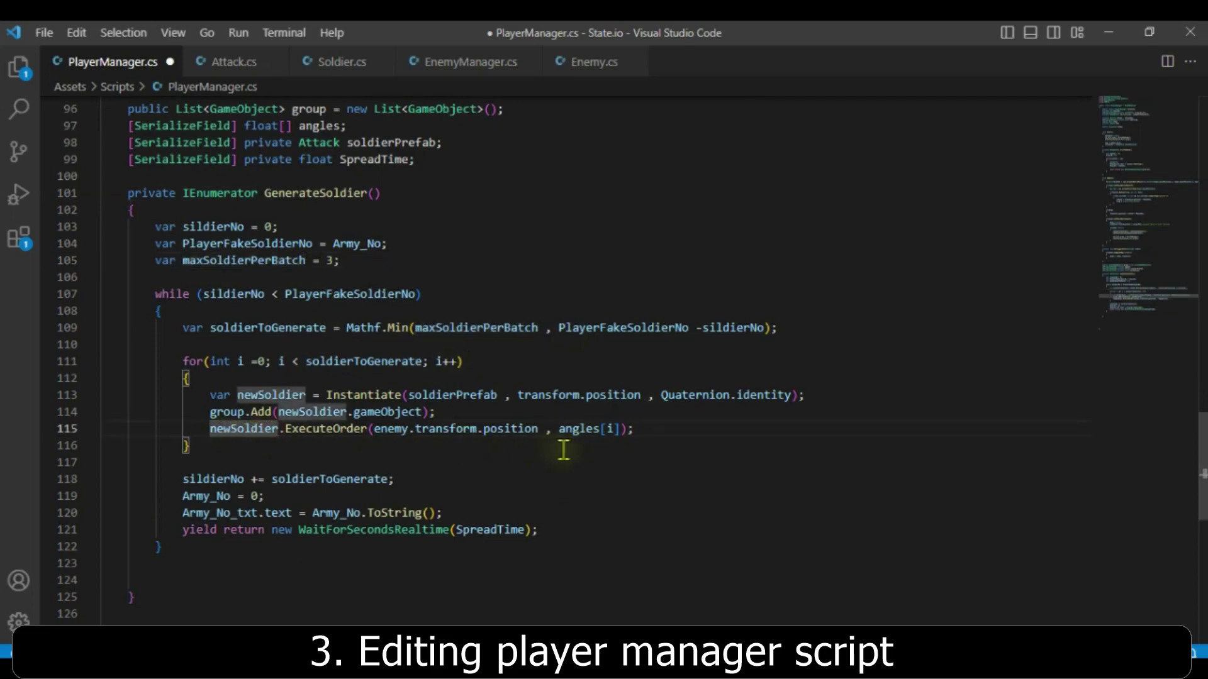
{"action": "left_click_drag", "start_coordinate": [557, 433], "coordinate": [617, 434]}
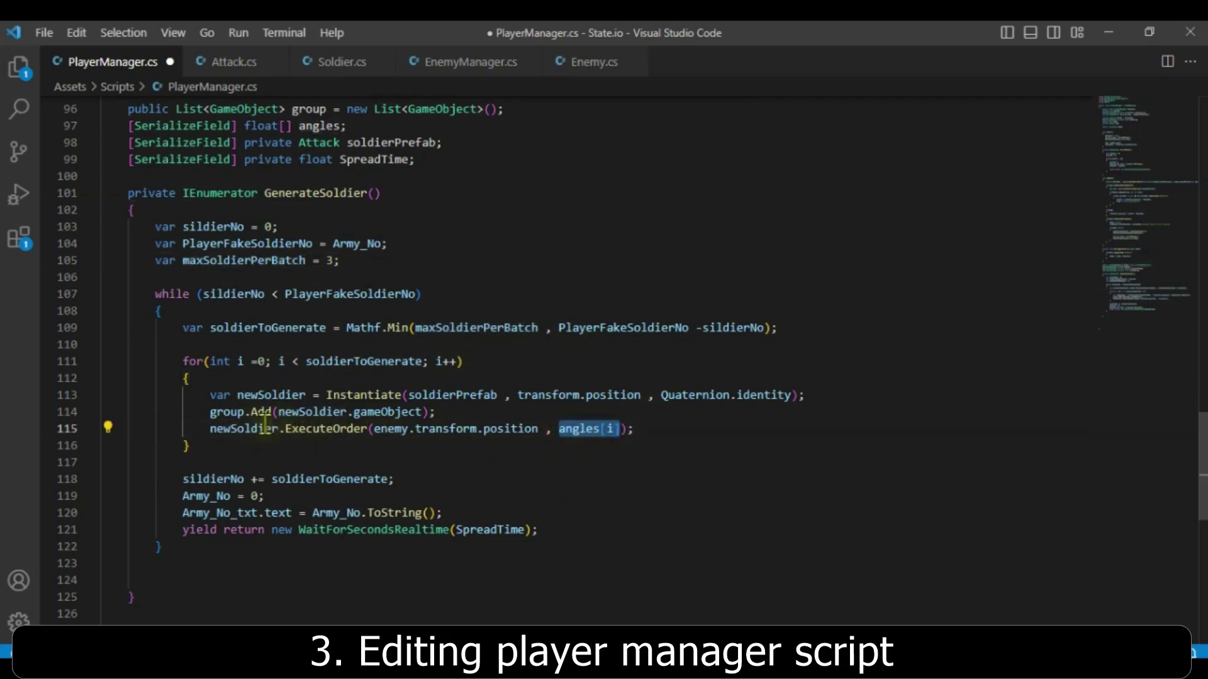
Save PlayerManager.cs, then compare with the ExecuteOrder signature's angle parameter in the other scripts
{"action": "key", "text": "ctrl+s"}
{"action": "left_click", "coordinate": [337, 61]}
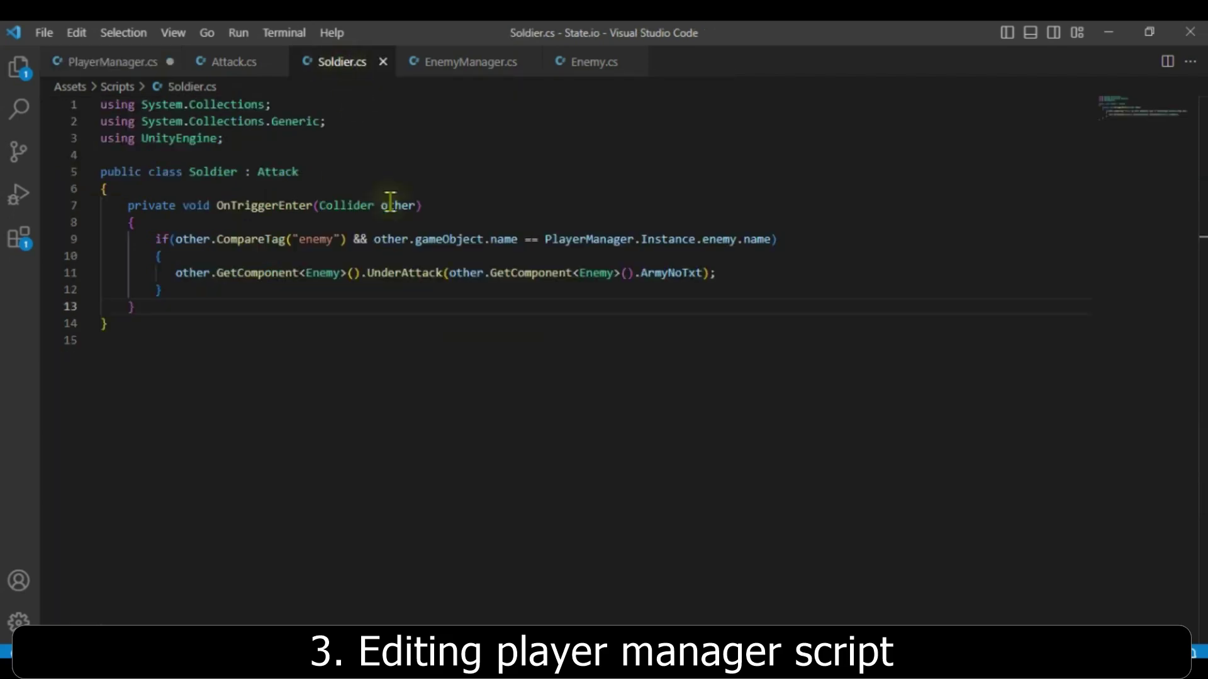
{"action": "left_click", "coordinate": [469, 63]}
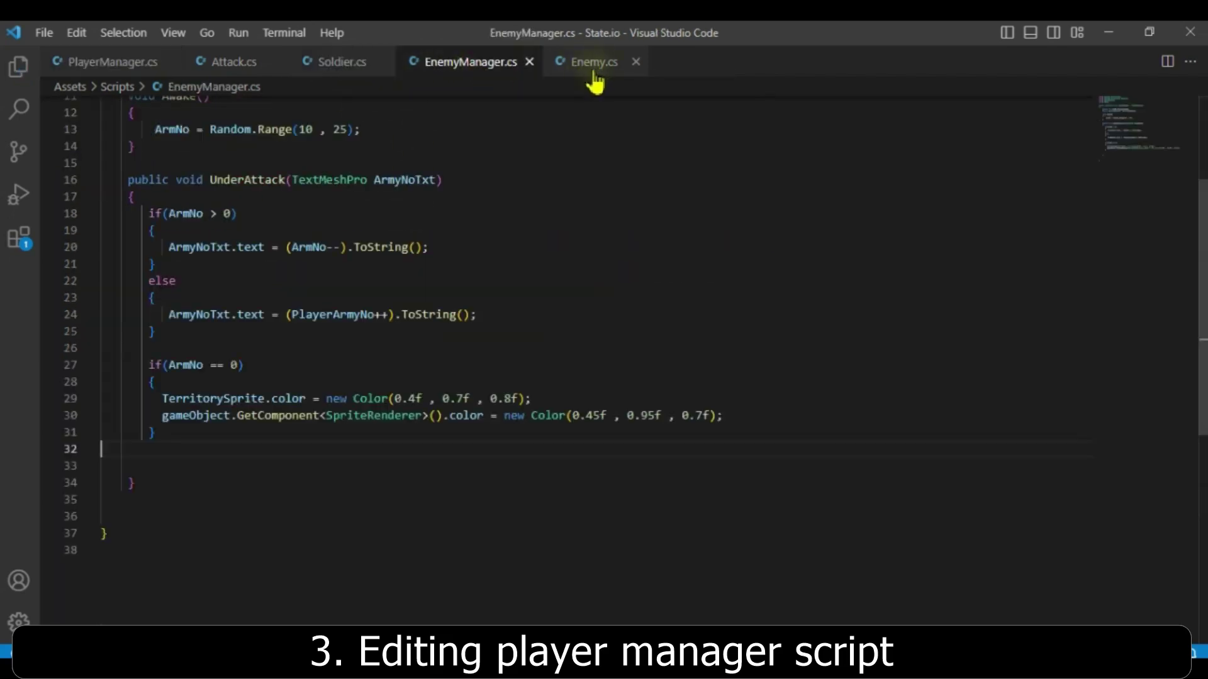
{"action": "scroll", "coordinate": [468, 364], "scroll_direction": "up", "scroll_amount": 4}
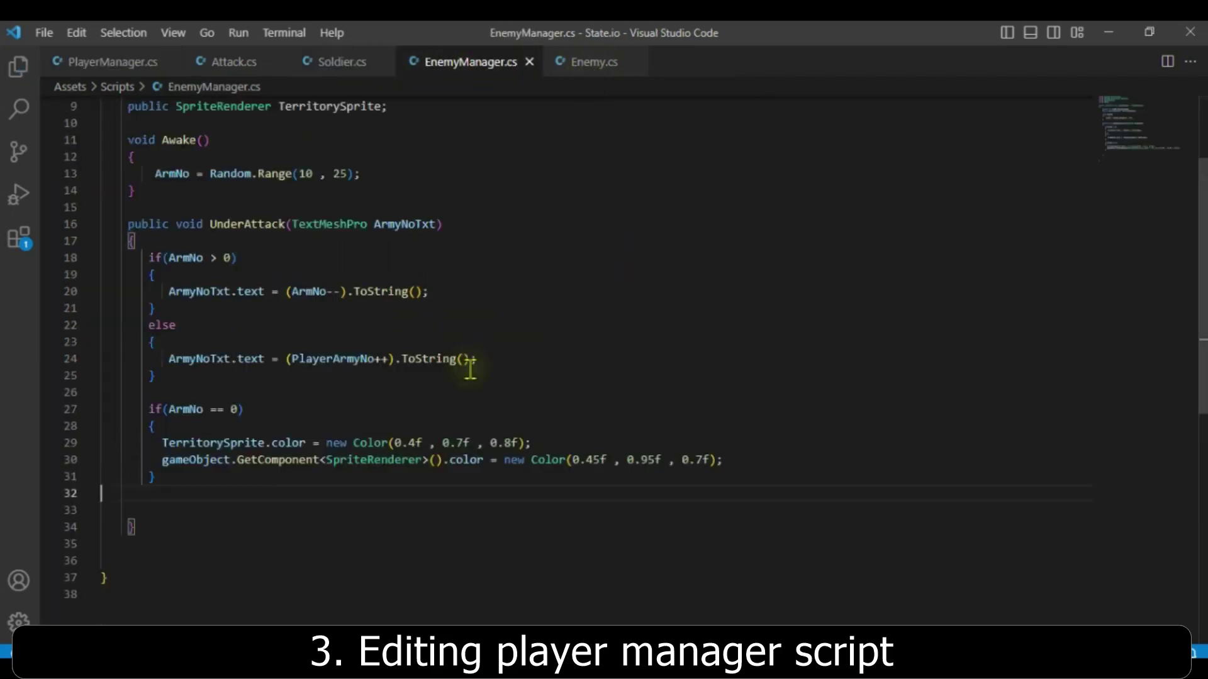
{"action": "left_click", "coordinate": [588, 61]}
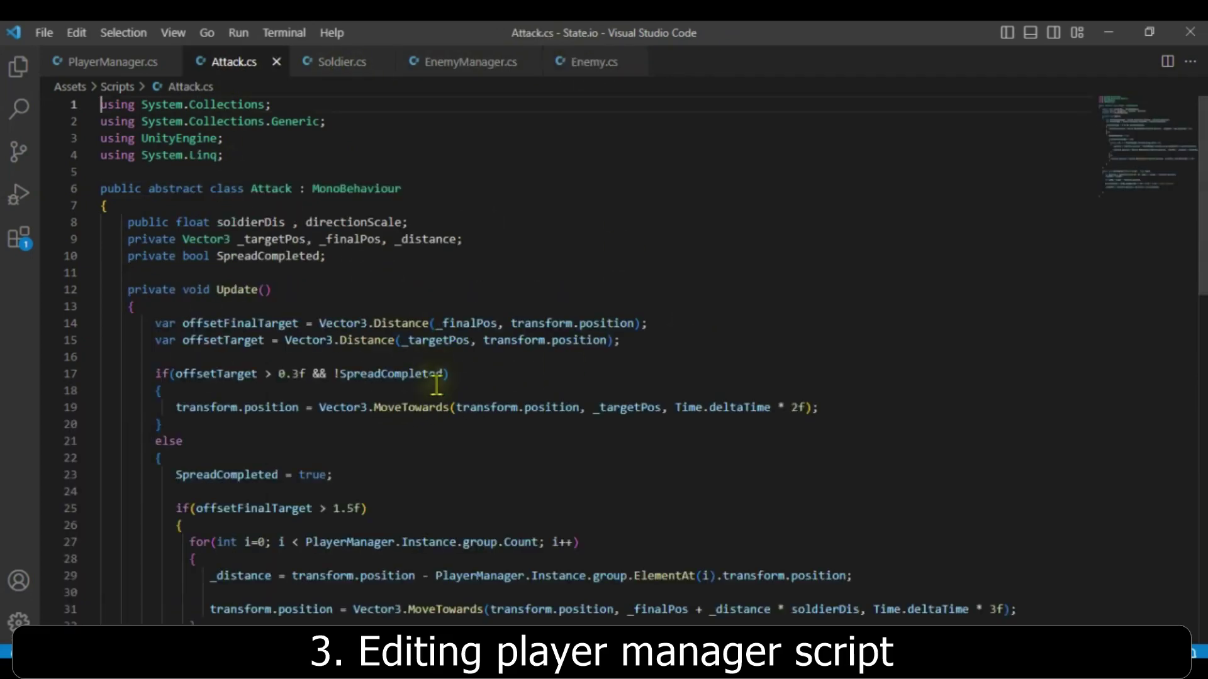
{"action": "scroll", "coordinate": [269, 348], "scroll_direction": "down", "scroll_amount": 4}
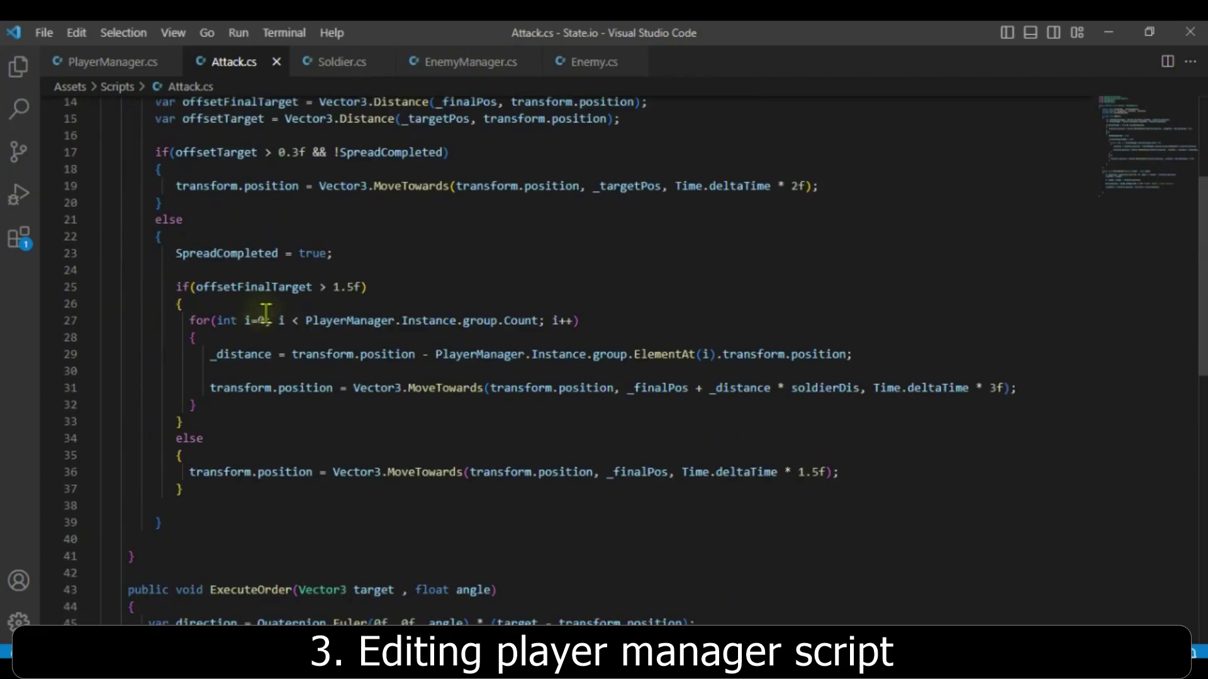
{"action": "scroll", "coordinate": [266, 312], "scroll_direction": "down", "scroll_amount": 5}
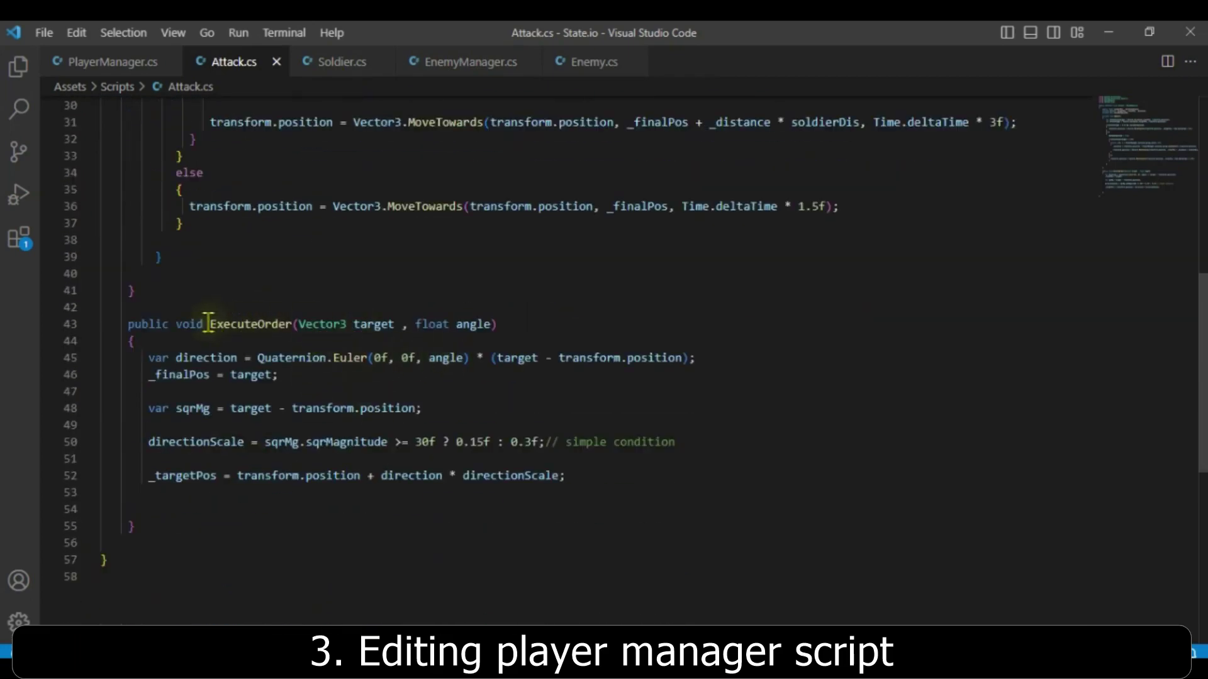
{"action": "left_click_drag", "start_coordinate": [210, 324], "coordinate": [498, 324]}
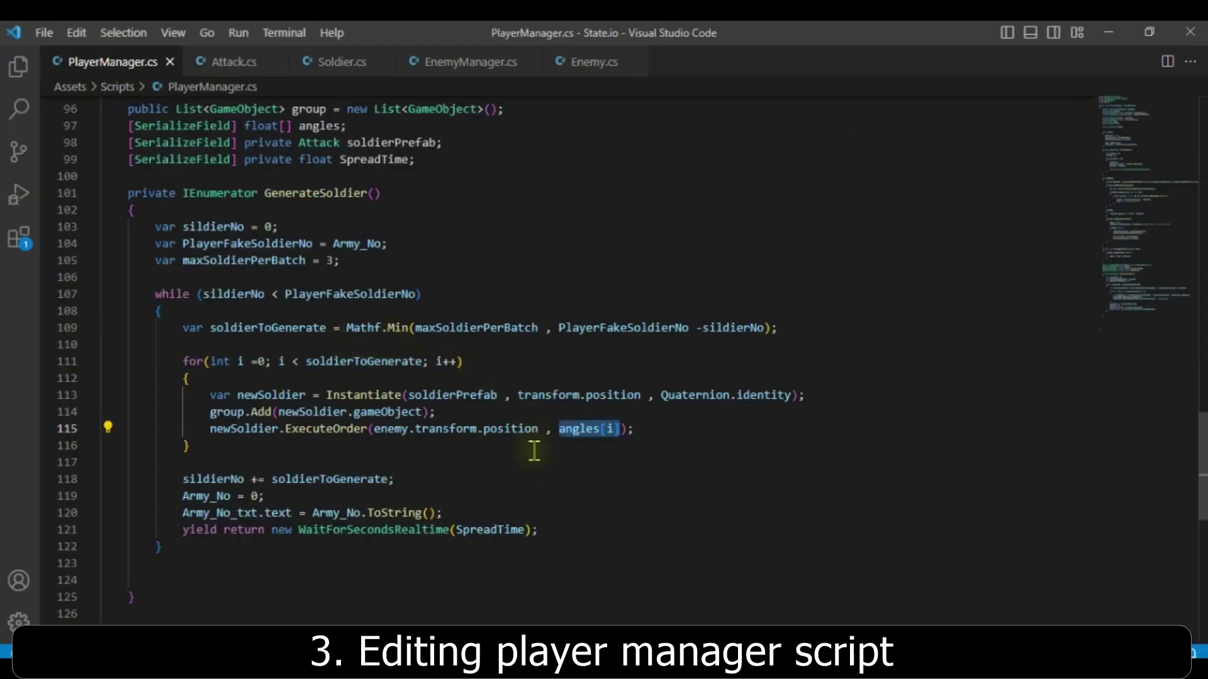
{"action": "left_click", "coordinate": [535, 462]}
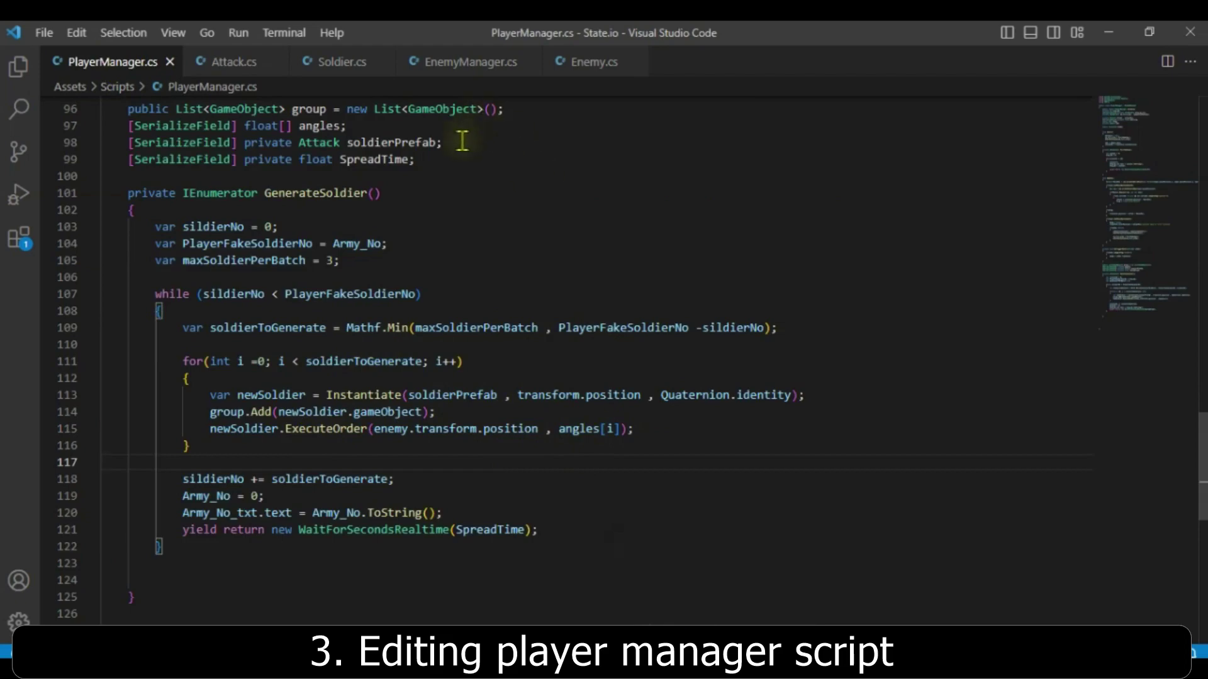
Select the player object and resize its Player Manager Angles list to 3 entries
{"action": "mouse_move", "coordinate": [606, 667]}
{"action": "left_click", "coordinate": [607, 591]}
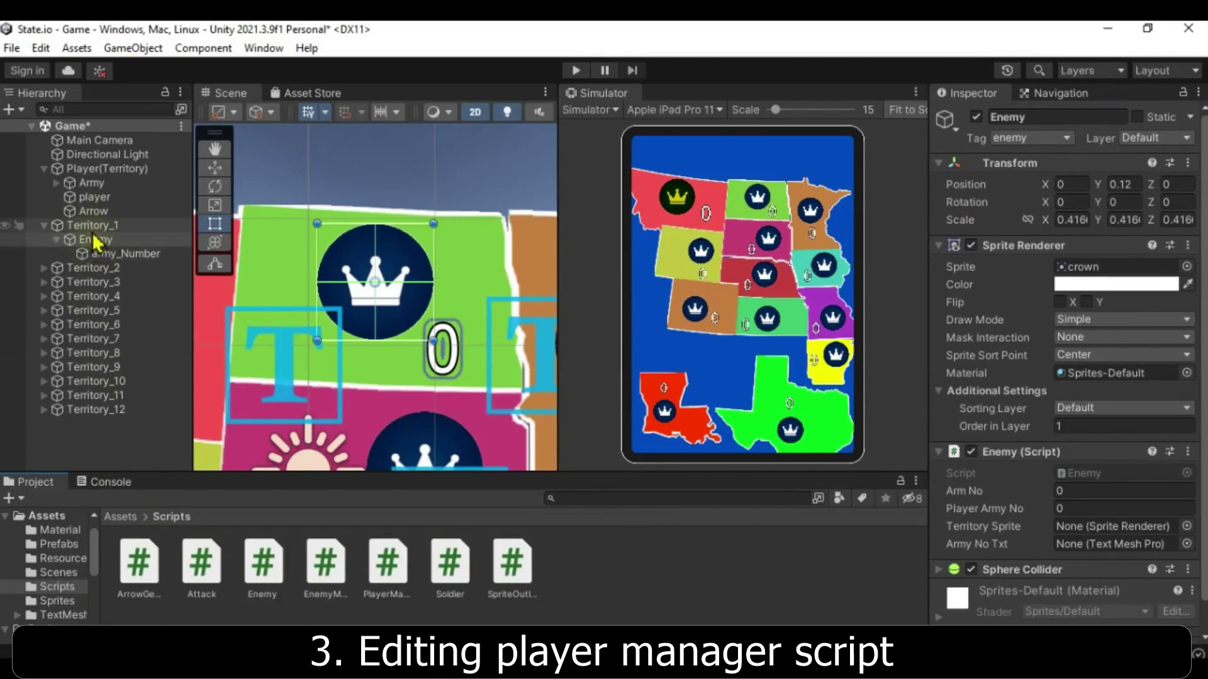
{"action": "left_click", "coordinate": [92, 198]}
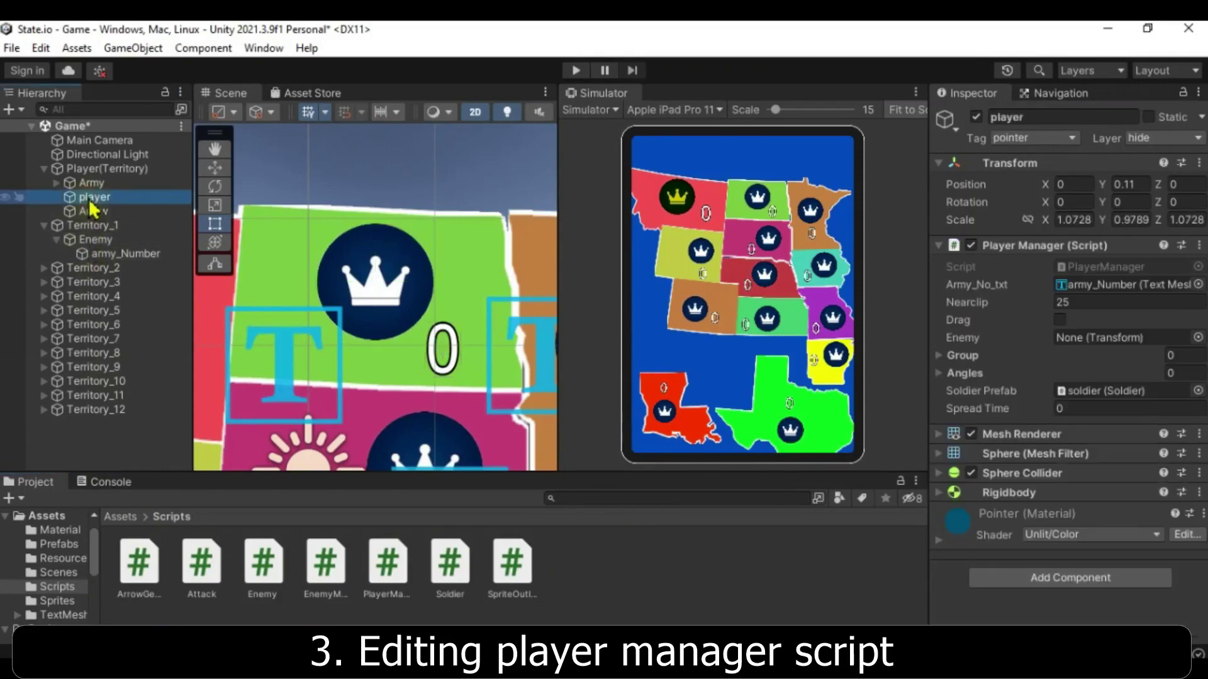
{"action": "left_click", "coordinate": [940, 375]}
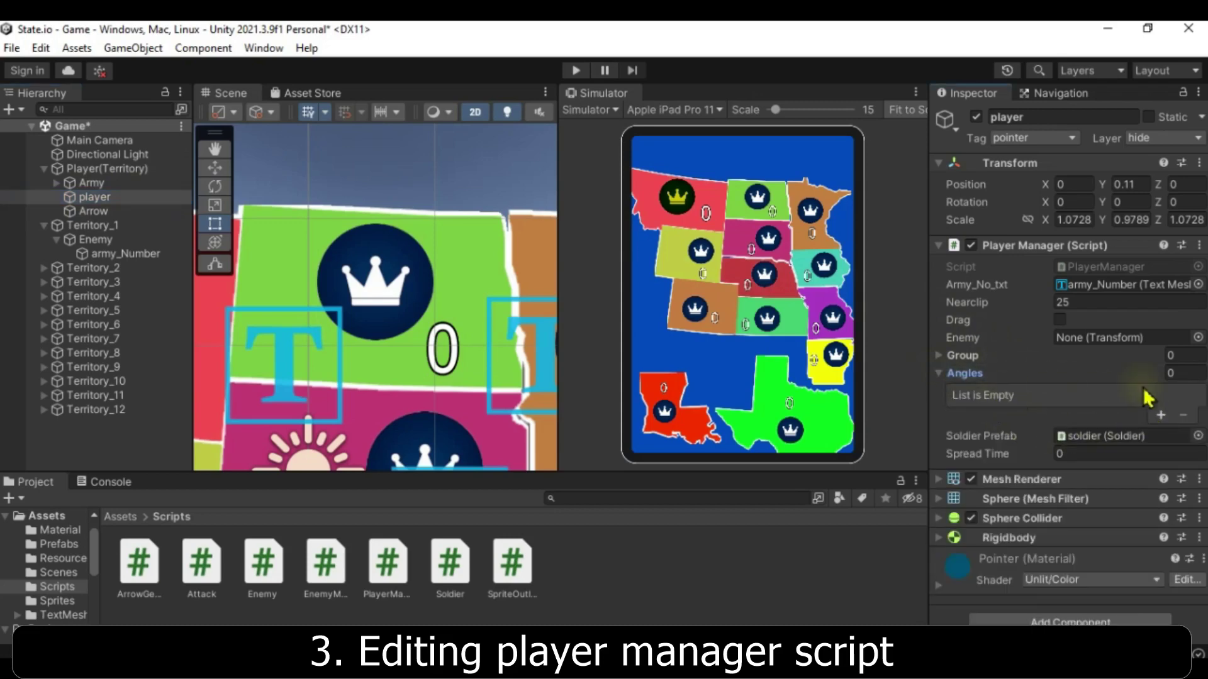
{"action": "left_click", "coordinate": [1159, 373]}
{"action": "type", "text": "30"}
{"action": "key", "text": "Return"}
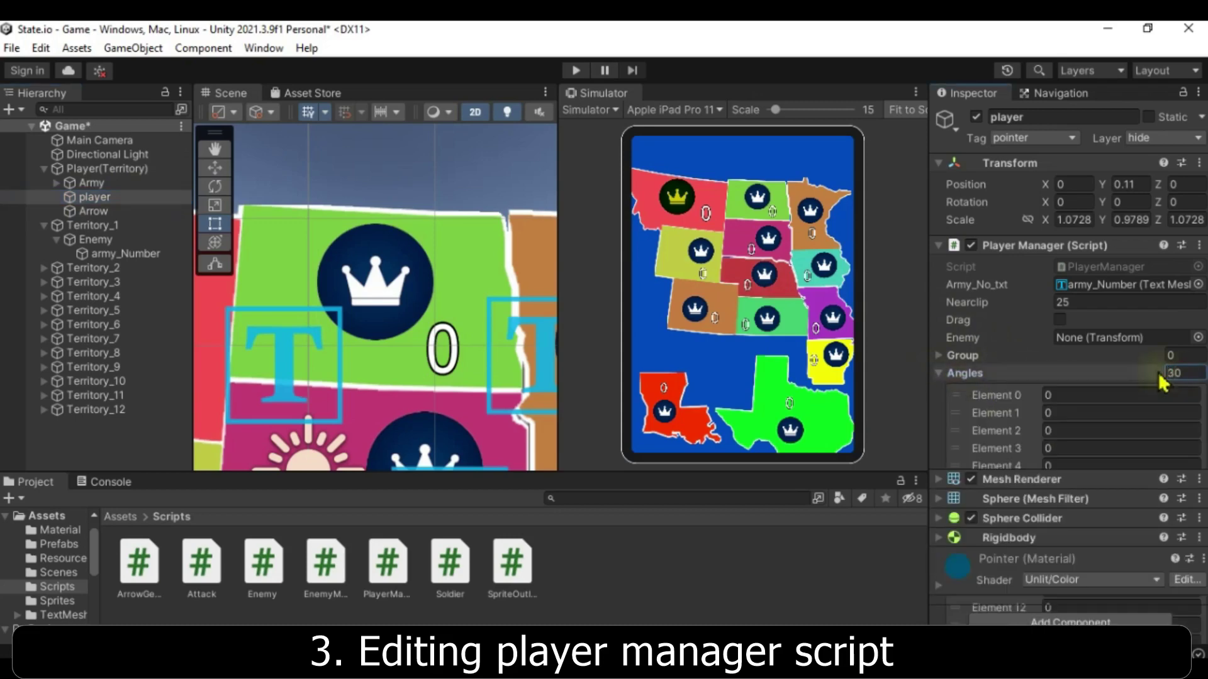
{"action": "type", "text": "3"}
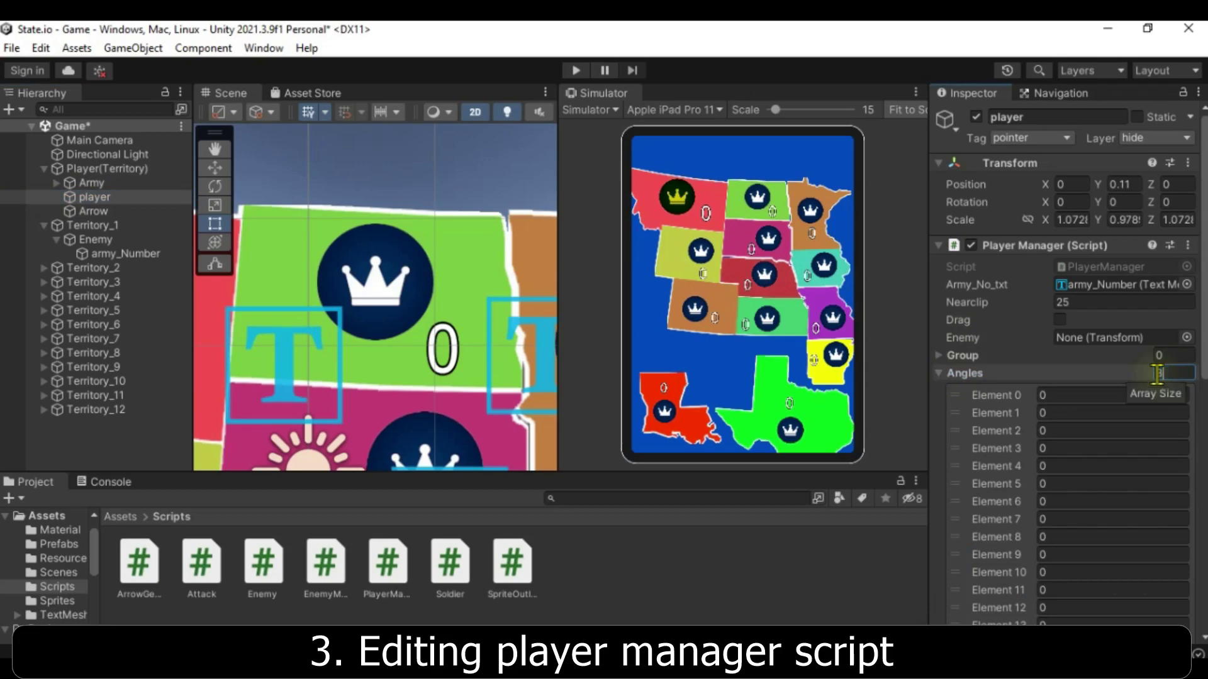
{"action": "key", "text": "Return"}
Set Angles Element 0 to 20 and Element 2 to -20, then save the scene
{"action": "left_click", "coordinate": [1026, 396]}
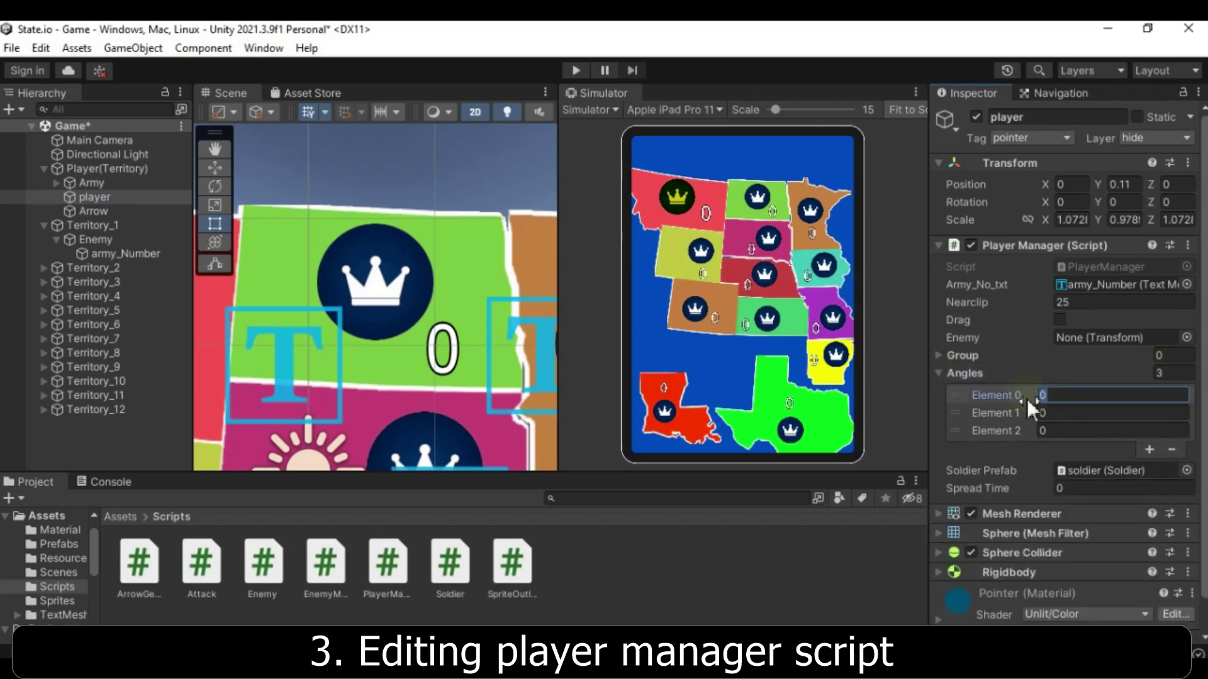
{"action": "type", "text": "20"}
{"action": "left_click", "coordinate": [1053, 431]}
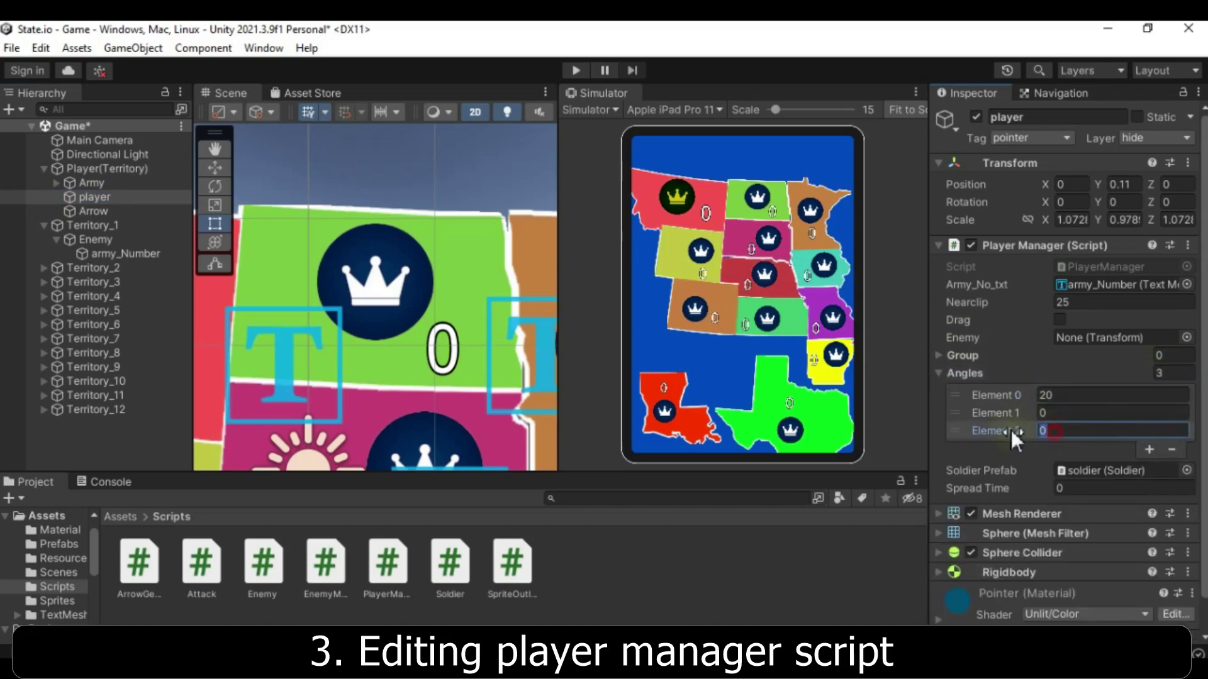
{"action": "type", "text": "-20"}
{"action": "key", "text": "ctrl+s"}
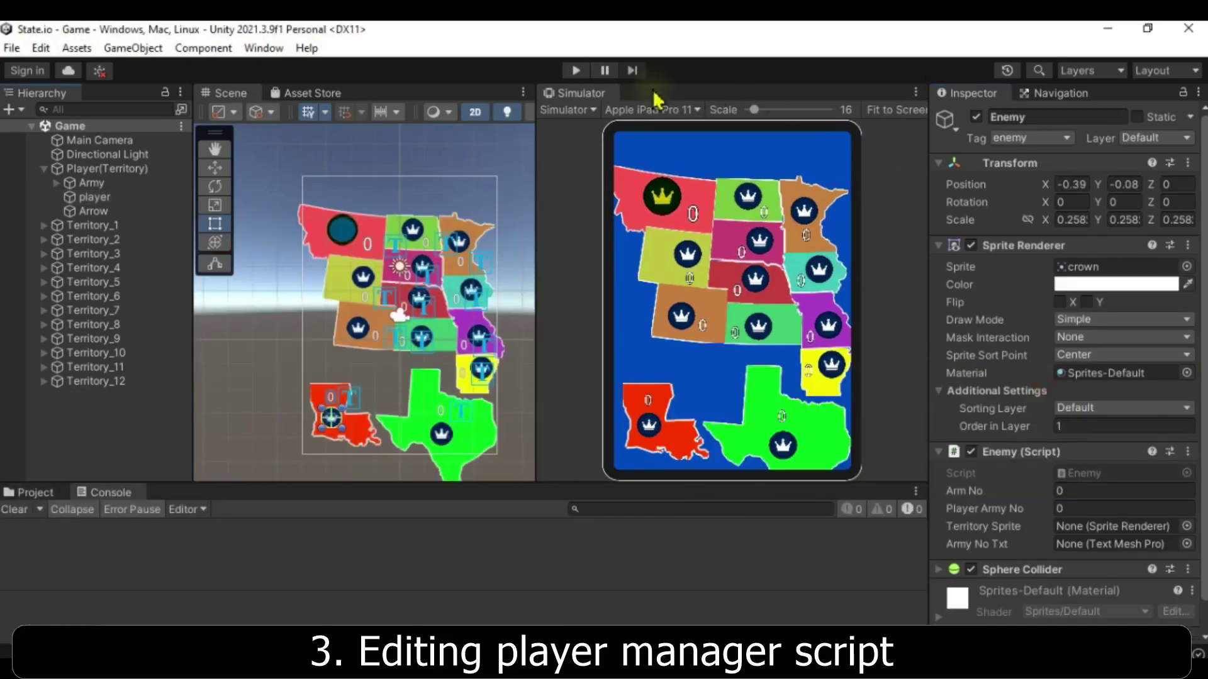
Play the game and launch attacks from the player's territory on Louisiana and the territory showing 14
{"action": "left_click", "coordinate": [576, 70]}
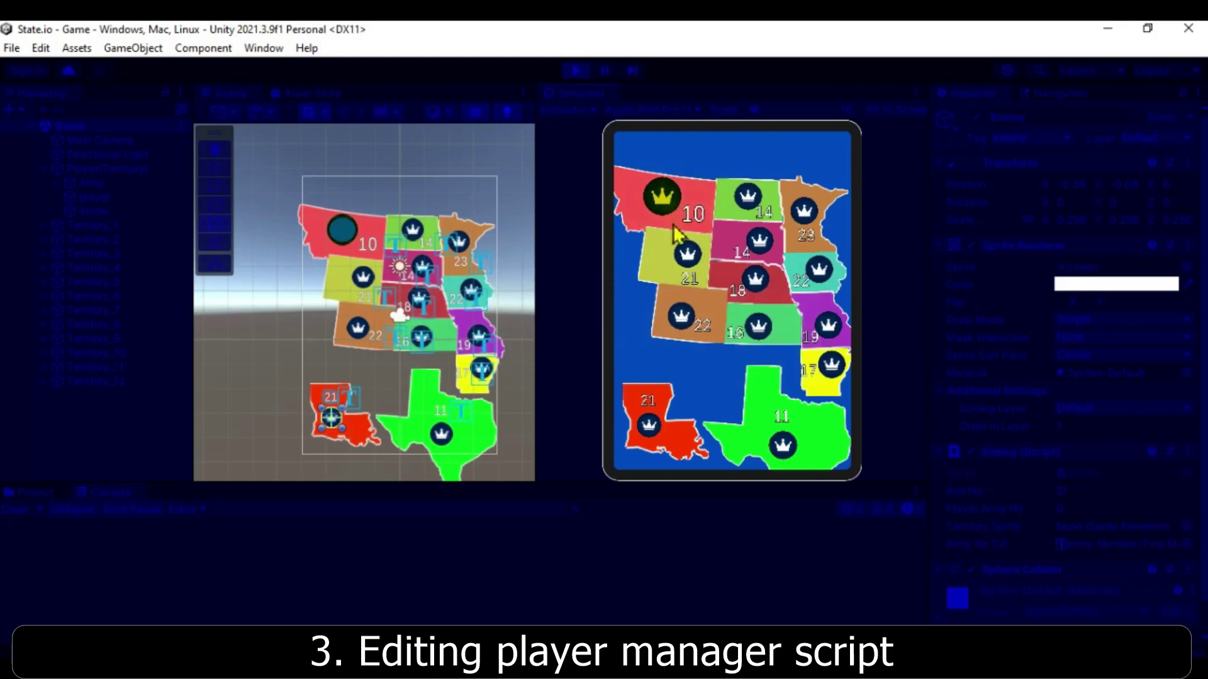
{"action": "left_click_drag", "start_coordinate": [663, 204], "coordinate": [654, 418]}
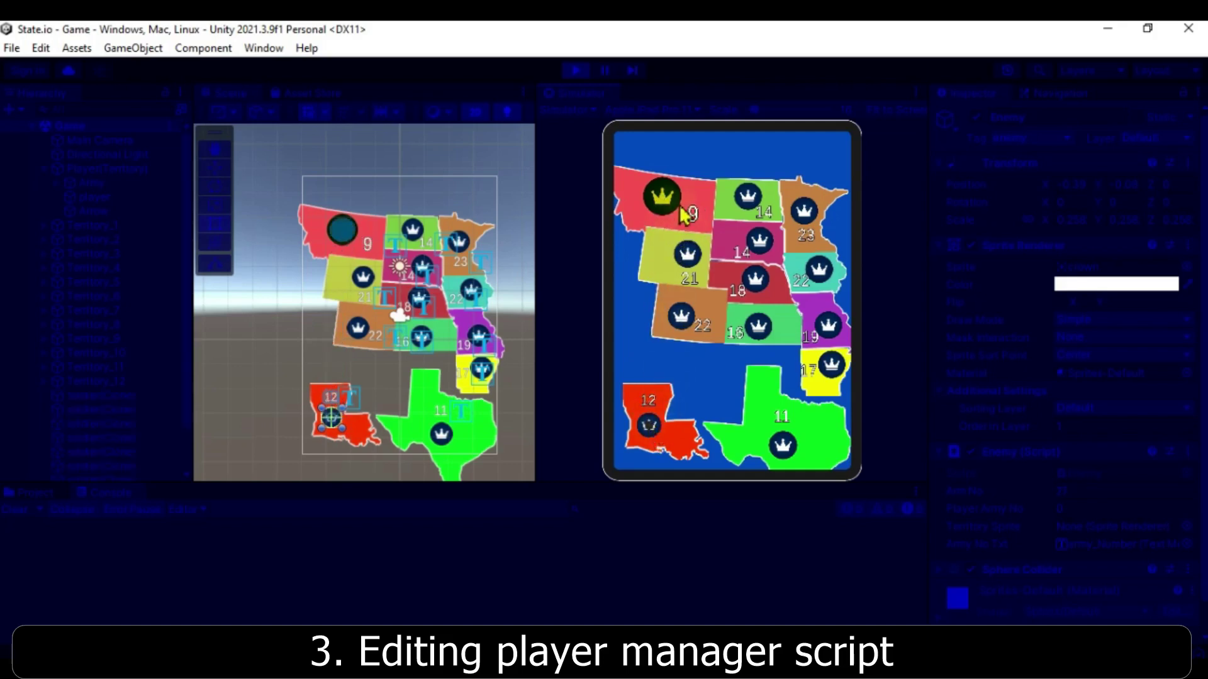
{"action": "left_click_drag", "start_coordinate": [673, 206], "coordinate": [748, 196]}
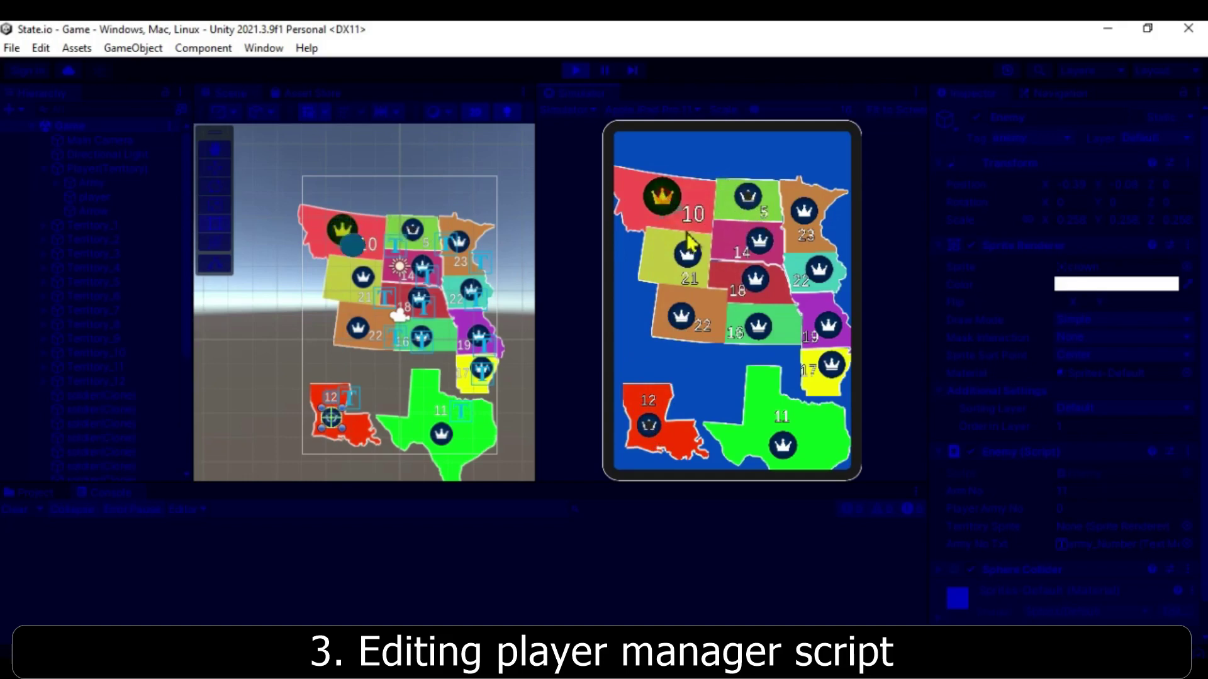
{"action": "left_click_drag", "start_coordinate": [668, 208], "coordinate": [688, 254]}
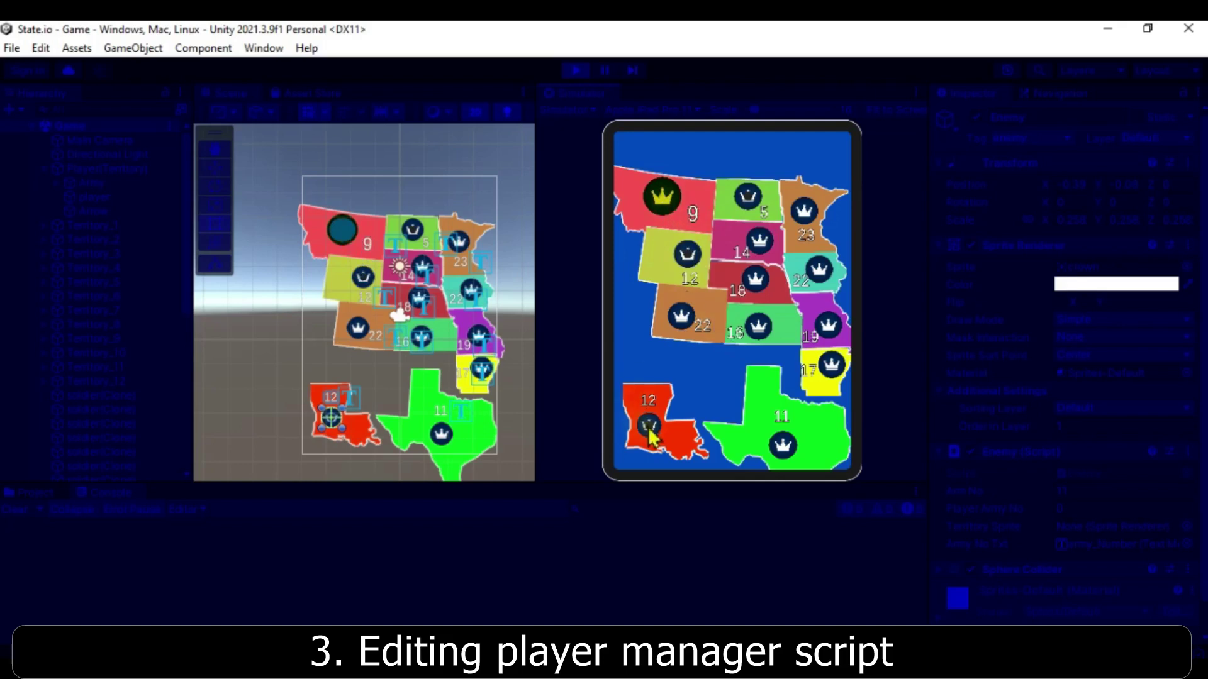
Stop play mode and add gameObject.SetActive(false); after the UnderAttack call in Soldier.cs, then save
{"action": "left_click", "coordinate": [575, 70]}
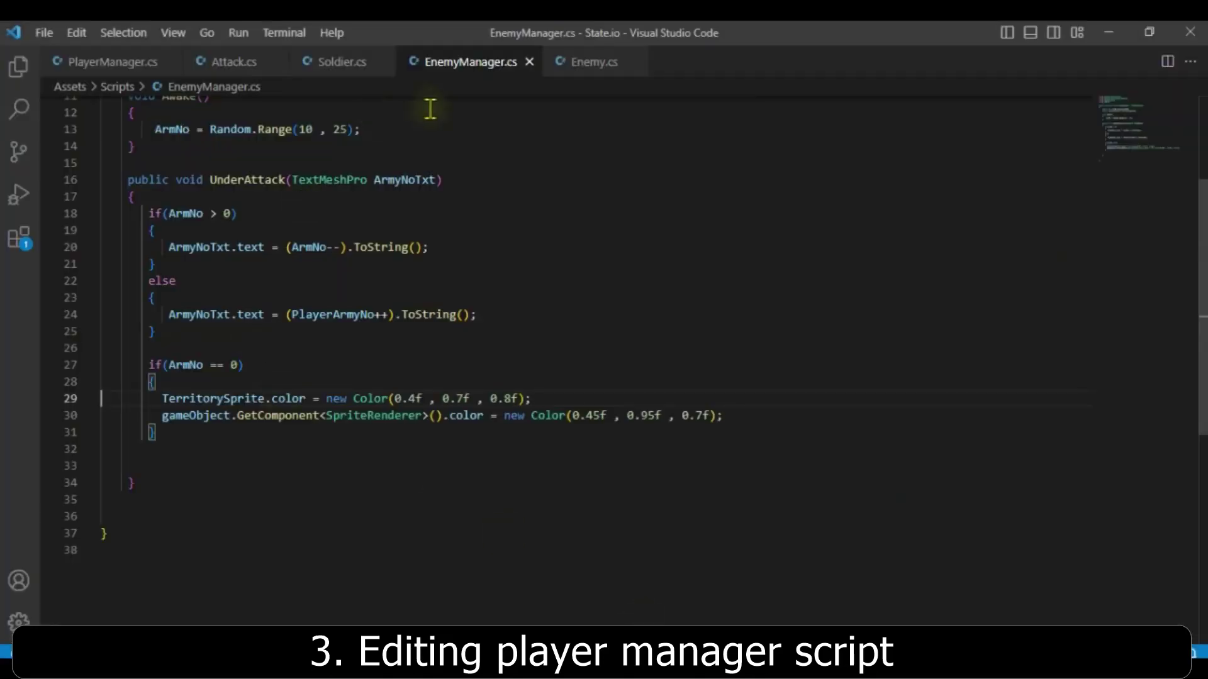
{"action": "left_click", "coordinate": [587, 63]}
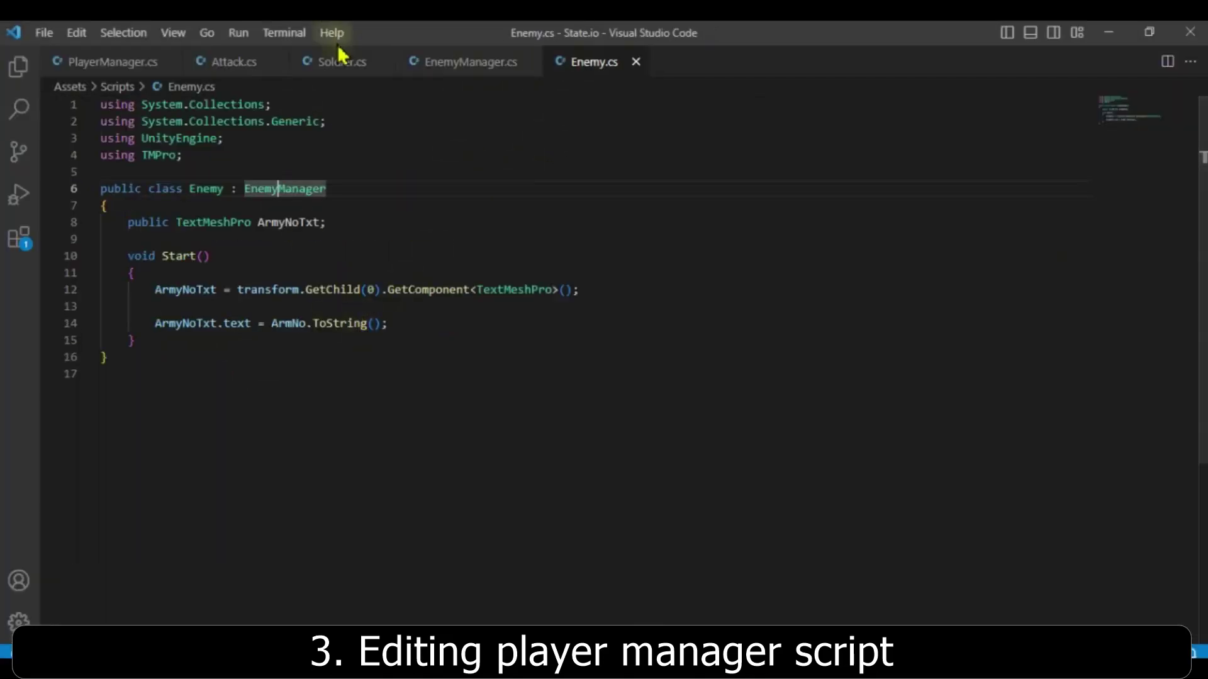
{"action": "left_click", "coordinate": [340, 61]}
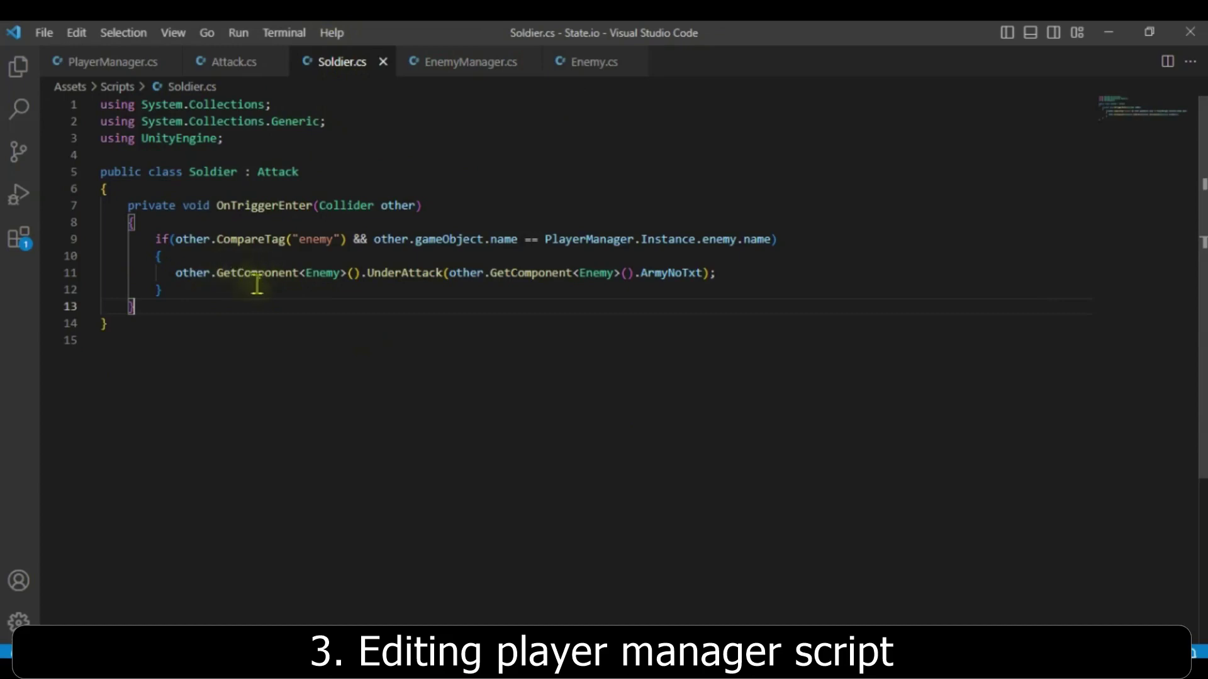
{"action": "left_click", "coordinate": [726, 275]}
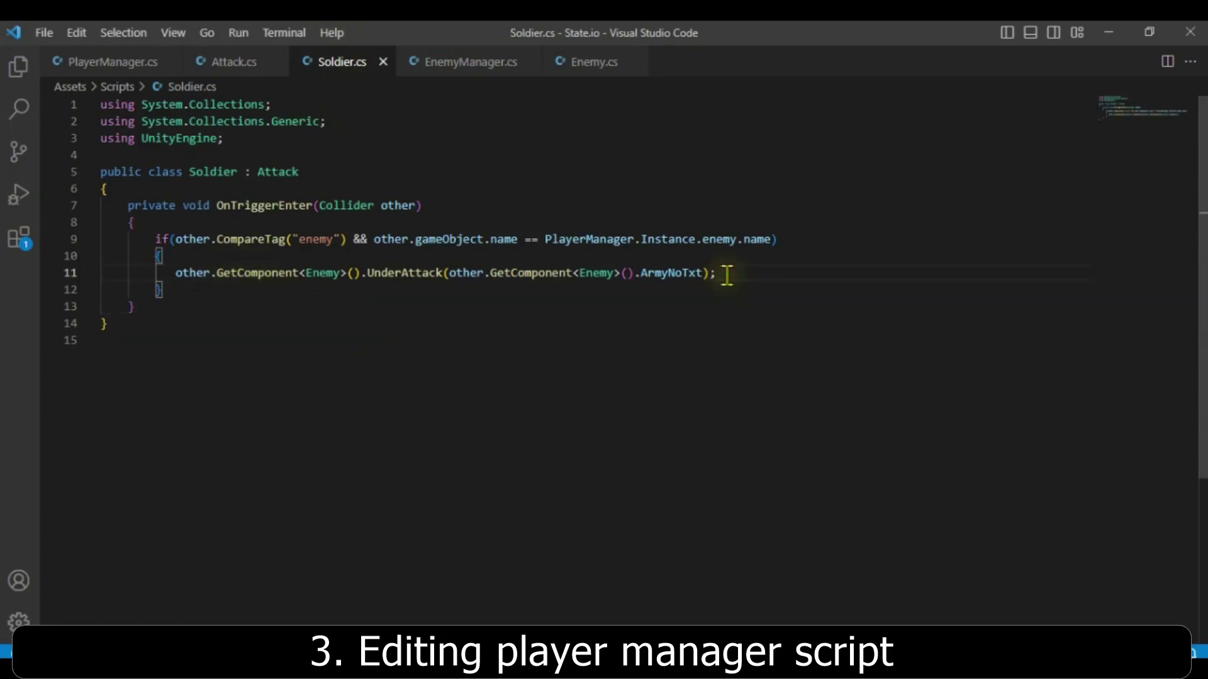
{"action": "key", "text": "Return"}
{"action": "type", "text": "game"}
{"action": "key", "text": "Return"}
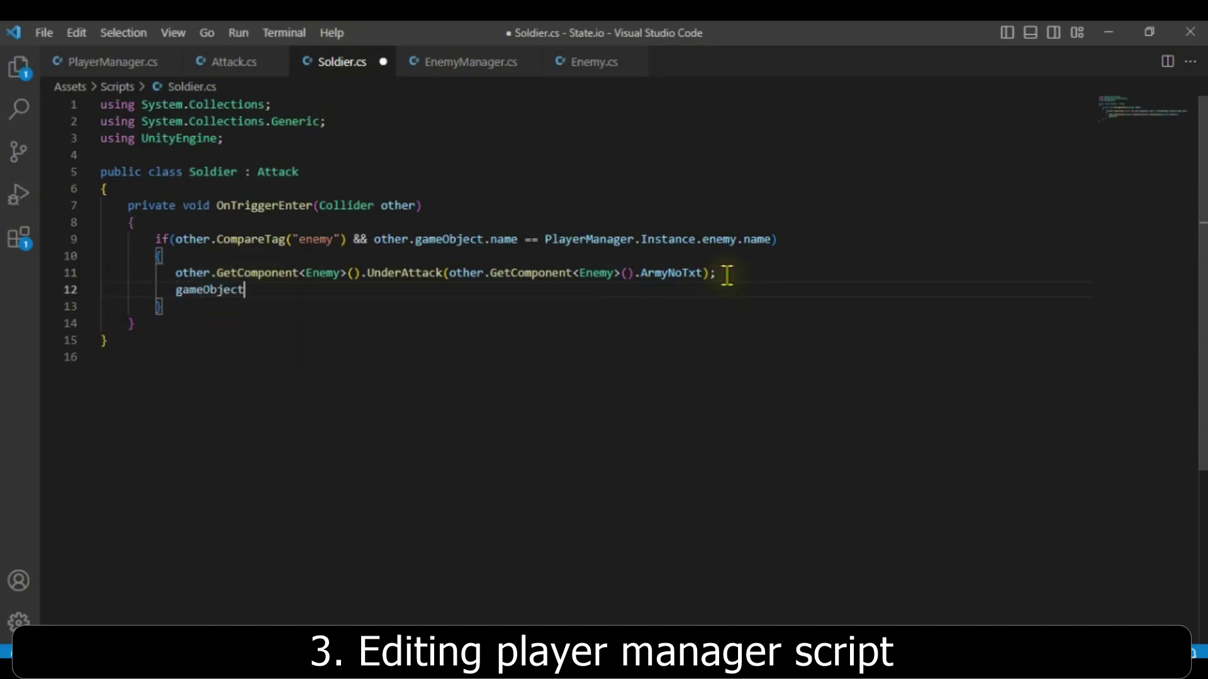
{"action": "type", "text": ".S"}
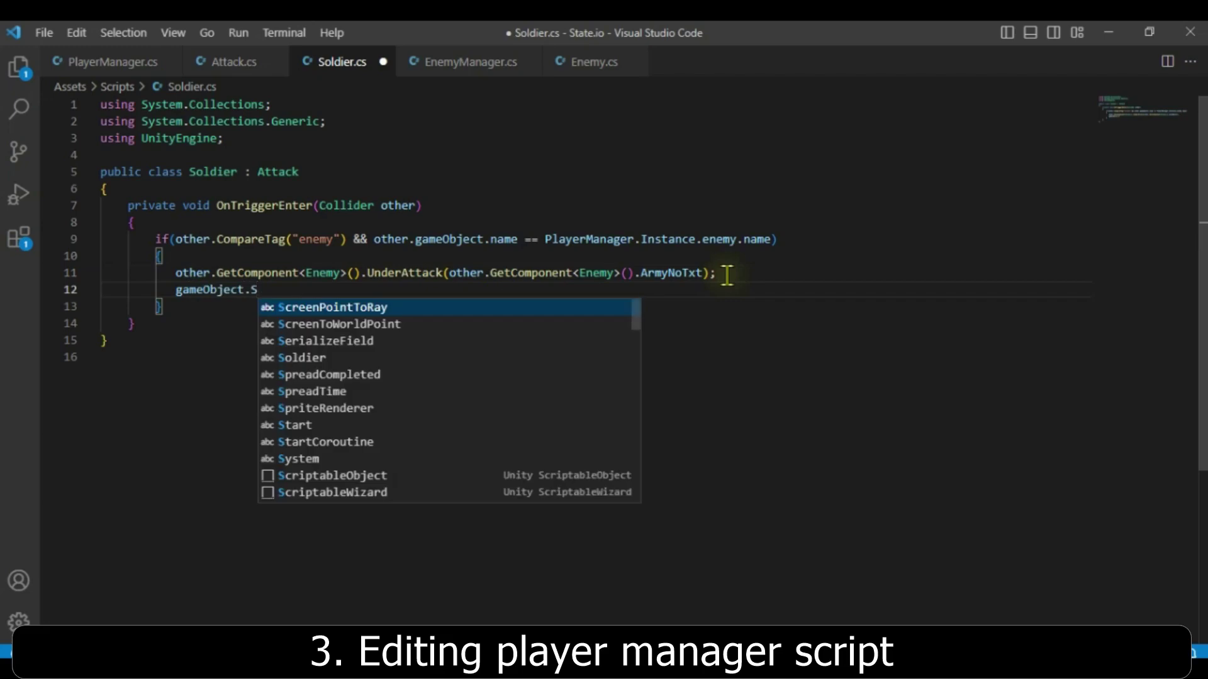
{"action": "type", "text": "etAc"}
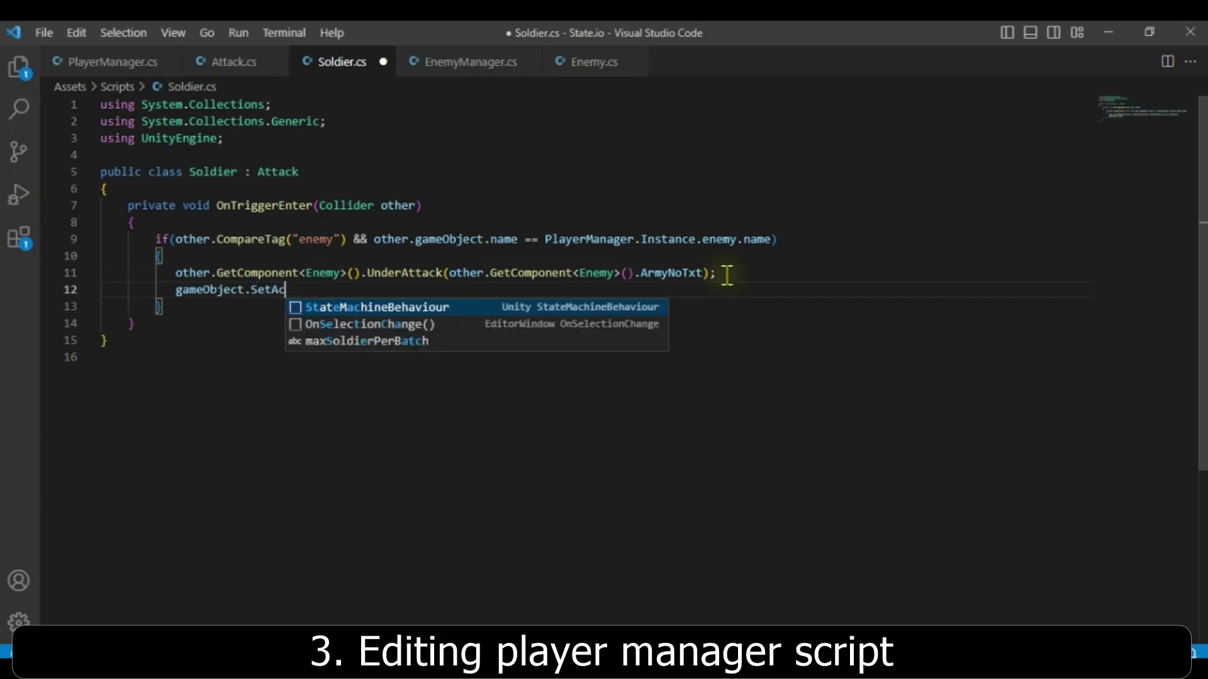
{"action": "type", "text": "tive"}
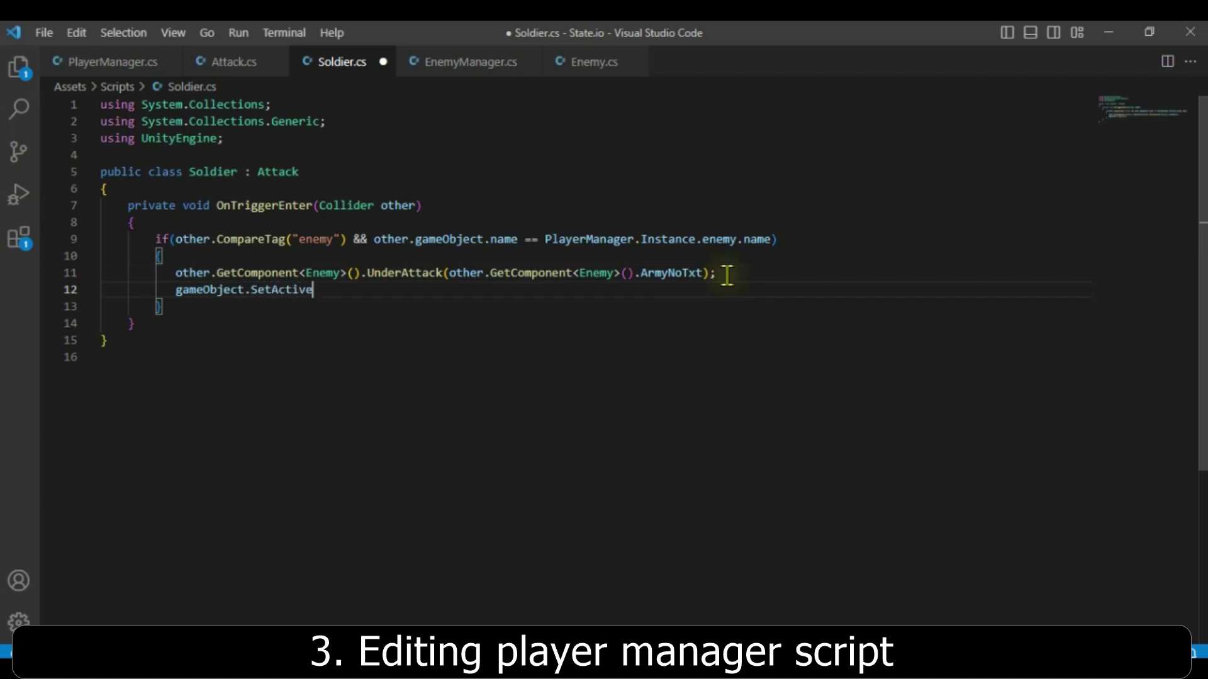
{"action": "type", "text": "(false"}
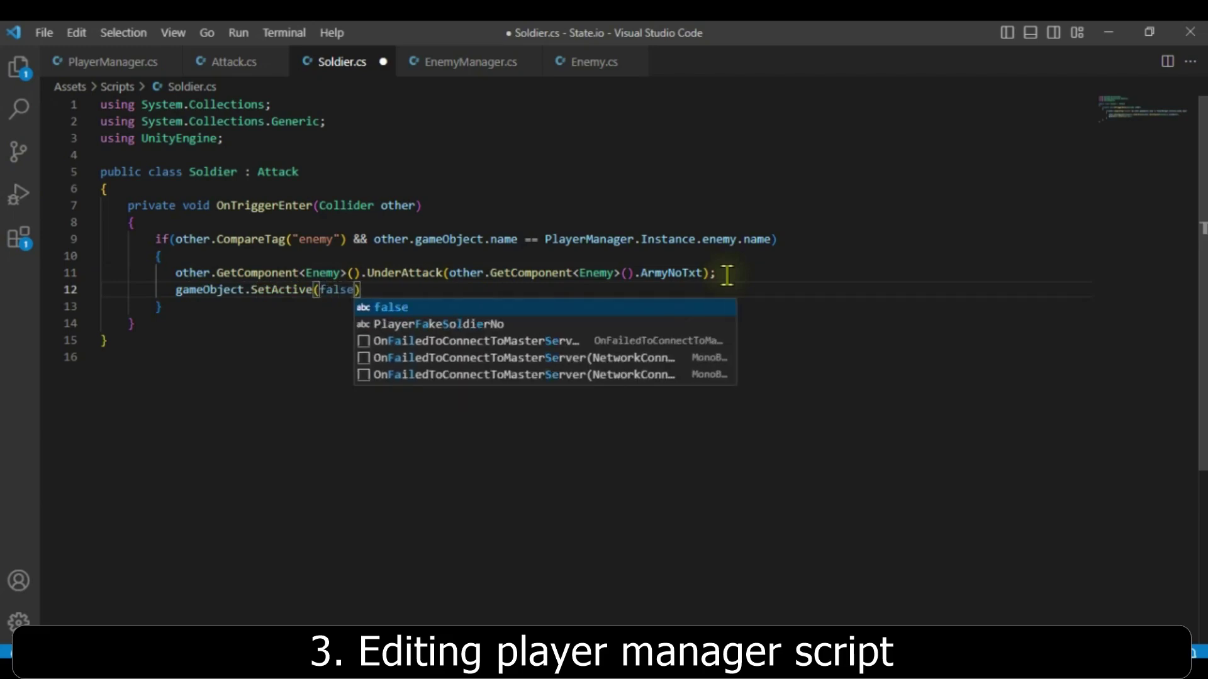
{"action": "type", "text": ");"}
{"action": "key", "text": "ctrl+s"}
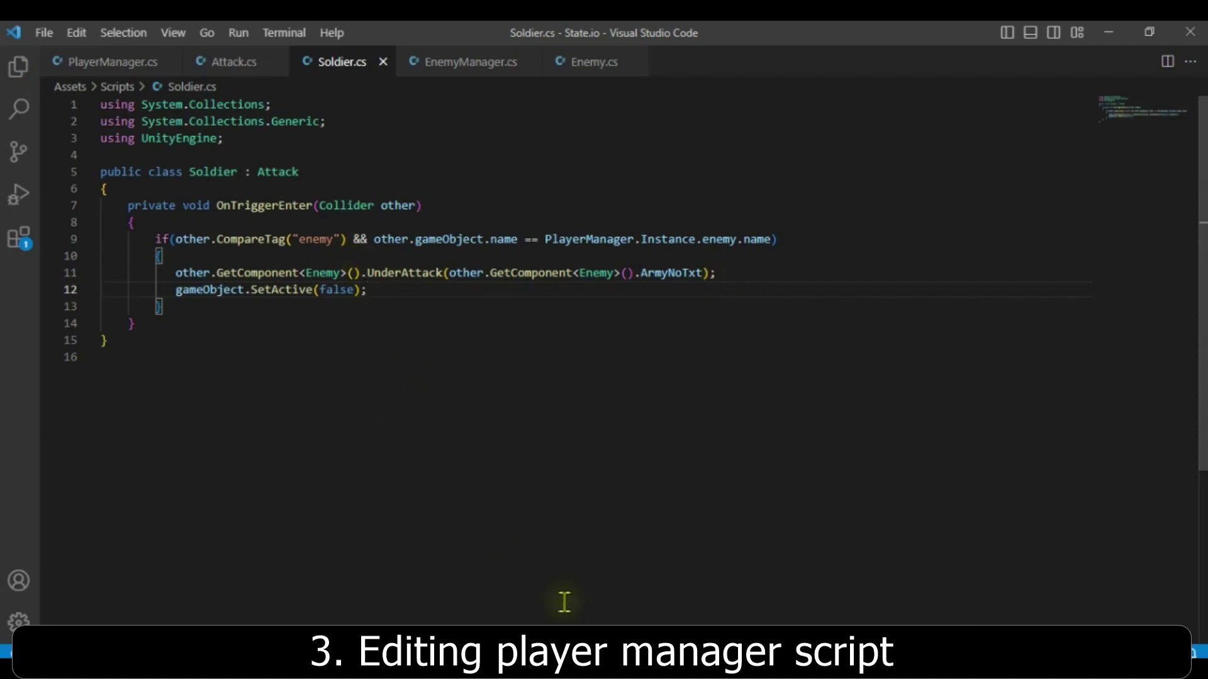
{"action": "left_click", "coordinate": [786, 478]}
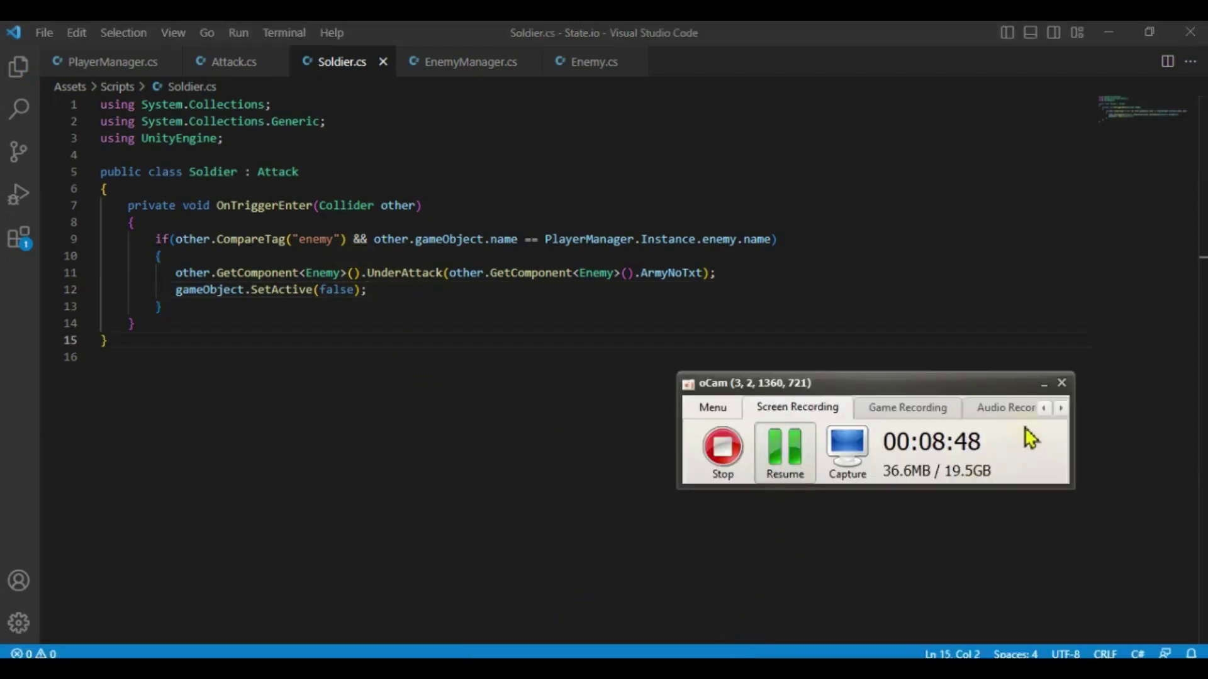
{"action": "left_click", "coordinate": [1043, 383]}
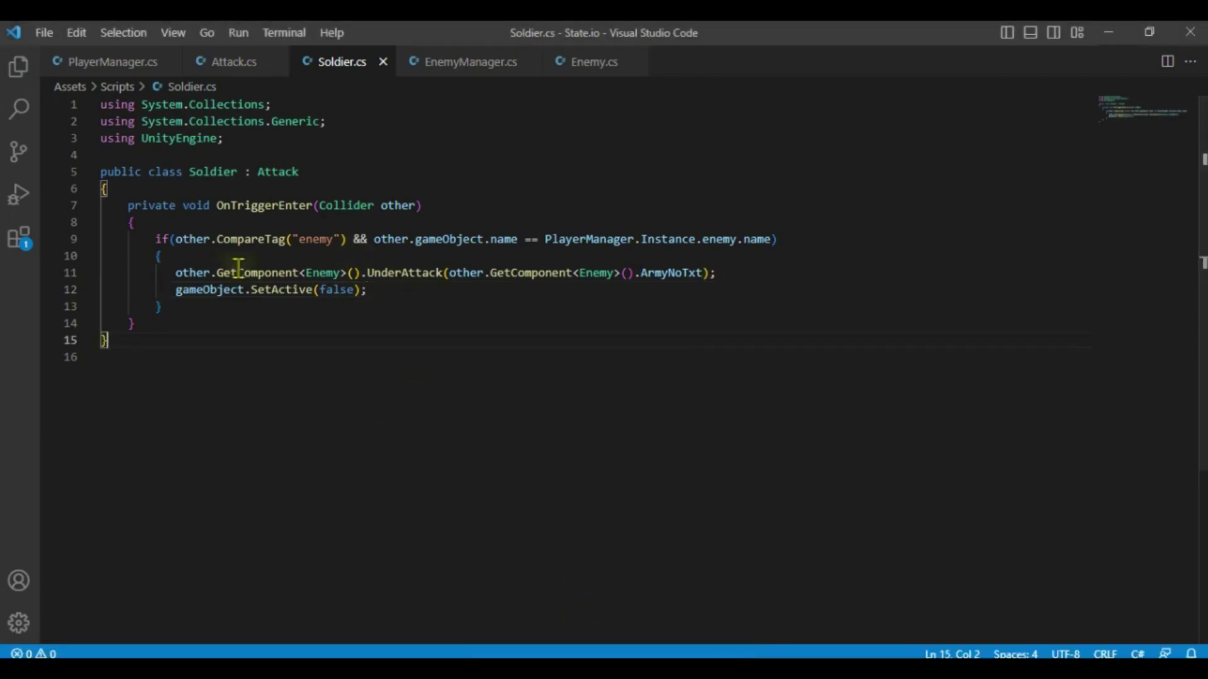
In Attack.cs, change the spread speed on line 19 from 2f to 1.5f
{"action": "left_click", "coordinate": [258, 68]}
{"action": "scroll", "coordinate": [345, 343], "scroll_direction": "down", "scroll_amount": 3}
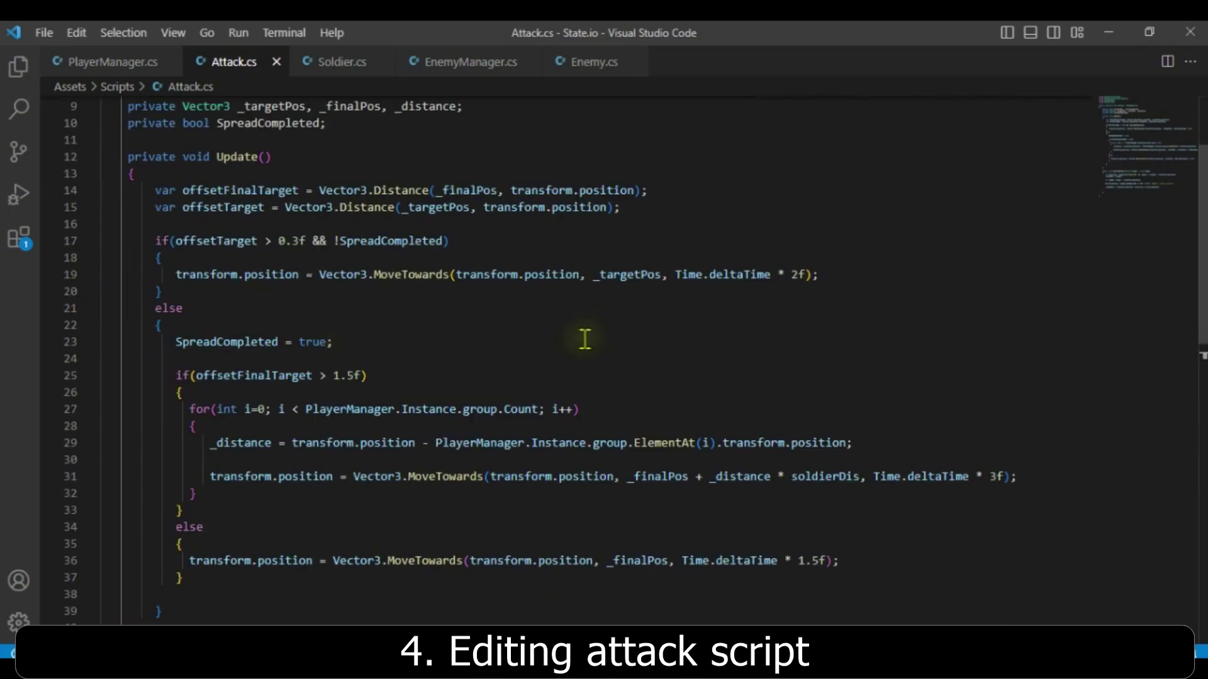
{"action": "left_click_drag", "start_coordinate": [175, 275], "coordinate": [449, 275]}
{"action": "left_click", "coordinate": [449, 296]}
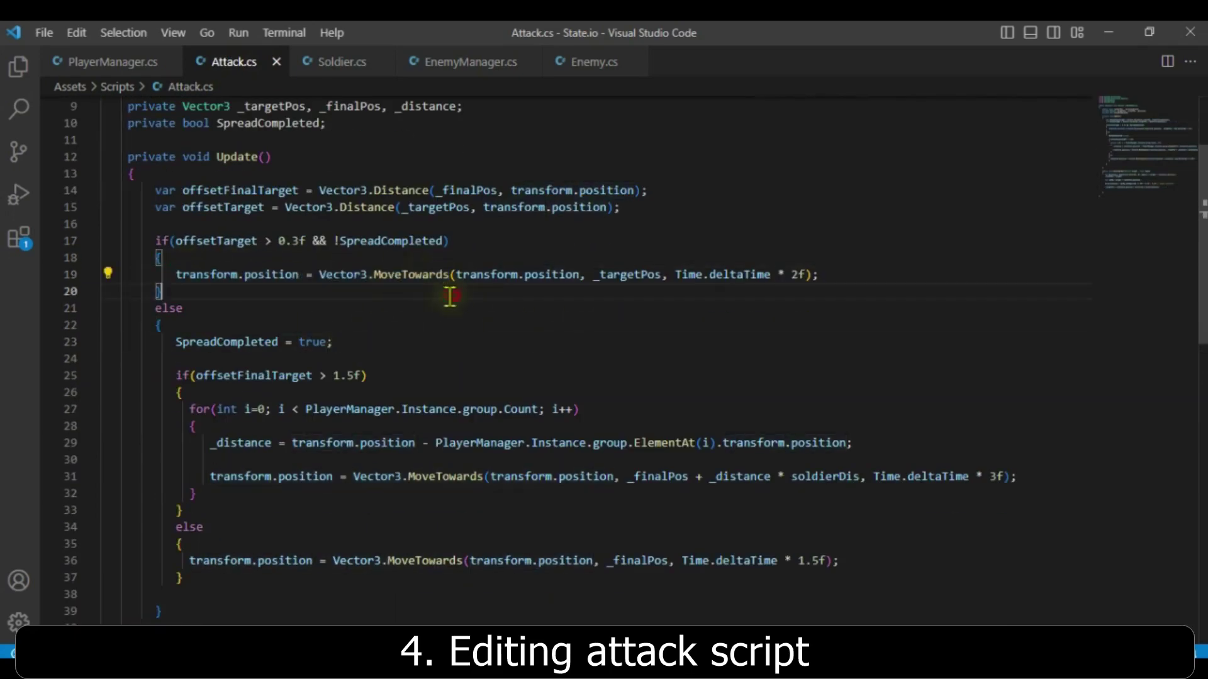
{"action": "left_click", "coordinate": [792, 275]}
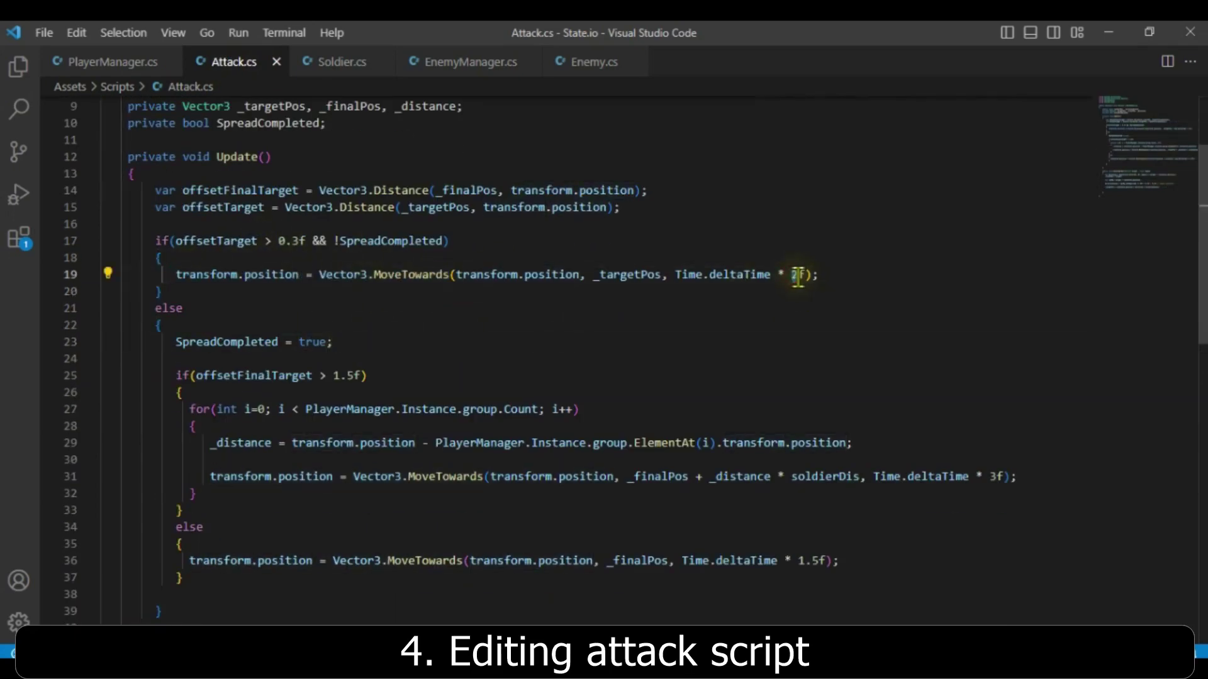
{"action": "type", "text": "1.5"}
{"action": "left_click", "coordinate": [790, 306]}
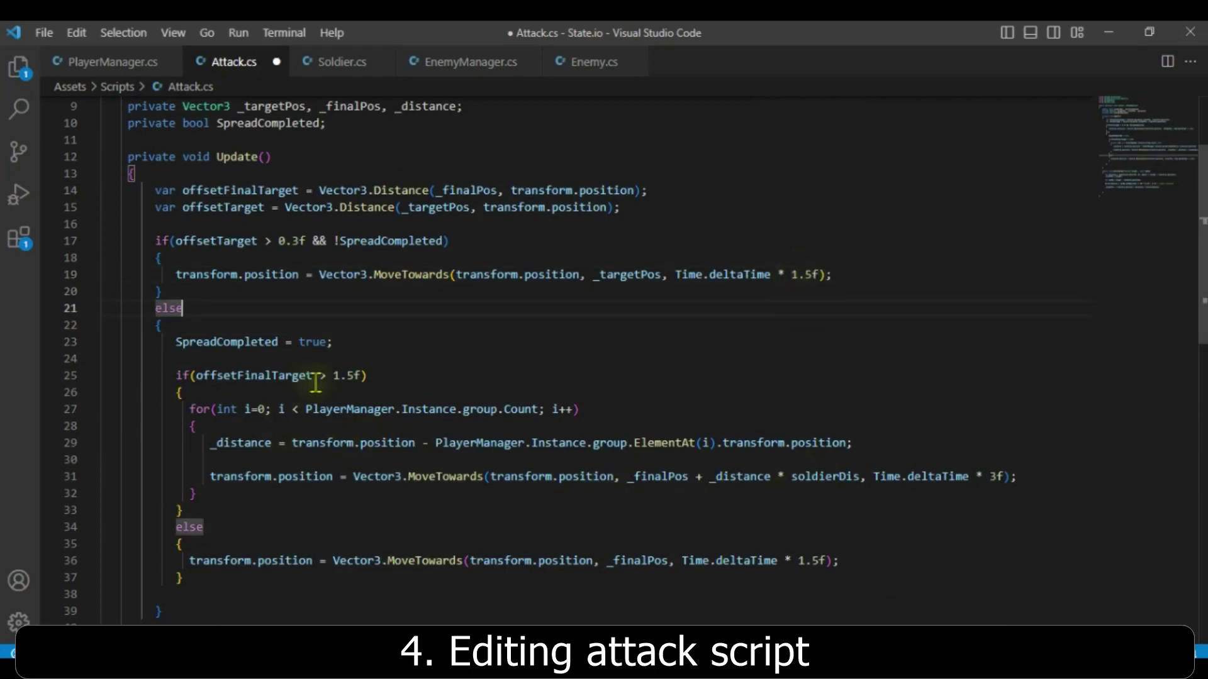
{"action": "left_click", "coordinate": [337, 375]}
Change the group march speed on line 31 from 3f to 2f
{"action": "left_click", "coordinate": [996, 476]}
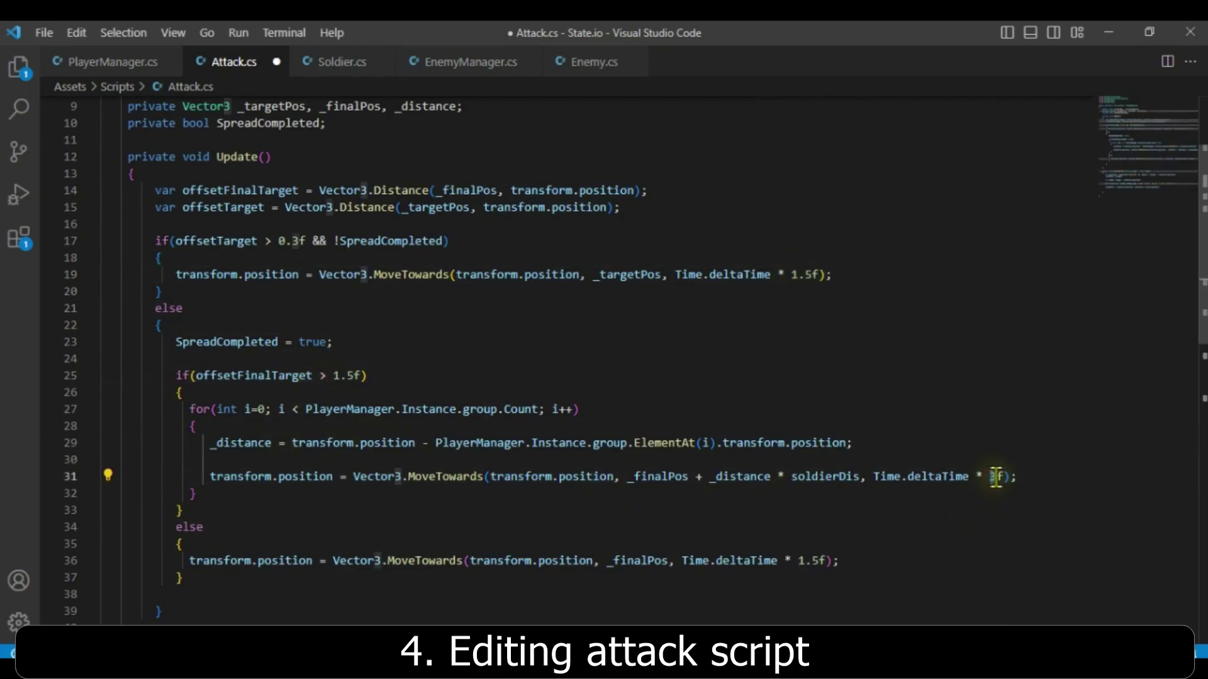
{"action": "type", "text": "2"}
{"action": "left_click", "coordinate": [551, 431]}
{"action": "scroll", "coordinate": [551, 438], "scroll_direction": "down", "scroll_amount": 5}
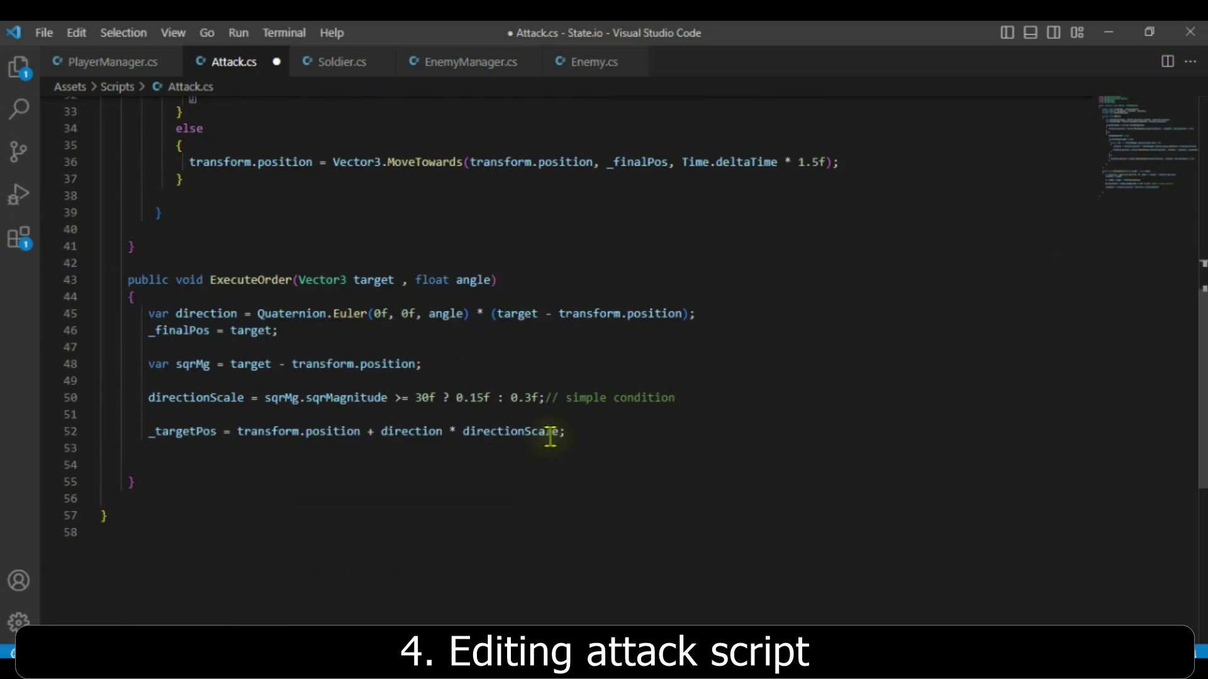
{"action": "scroll", "coordinate": [550, 435], "scroll_direction": "up", "scroll_amount": 3}
{"action": "scroll", "coordinate": [550, 435], "scroll_direction": "up", "scroll_amount": 2}
{"action": "scroll", "coordinate": [524, 298], "scroll_direction": "up", "scroll_amount": 1}
{"action": "scroll", "coordinate": [524, 297], "scroll_direction": "up", "scroll_amount": 3}
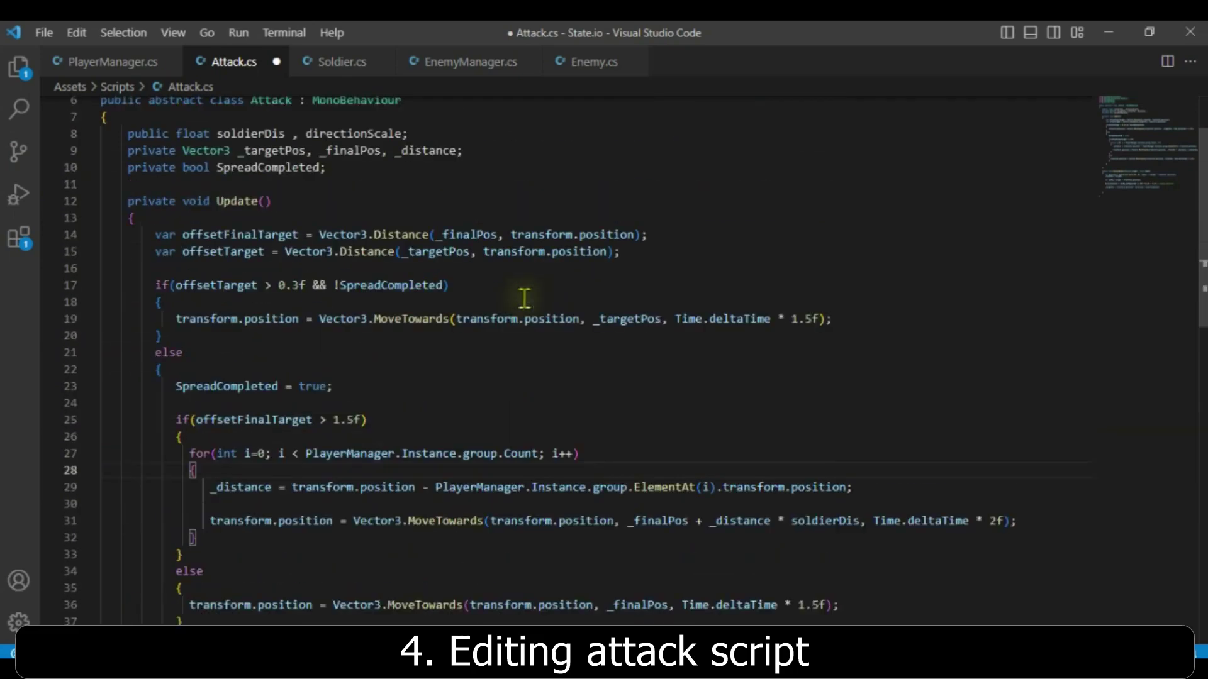
{"action": "scroll", "coordinate": [814, 378], "scroll_direction": "down", "scroll_amount": 2}
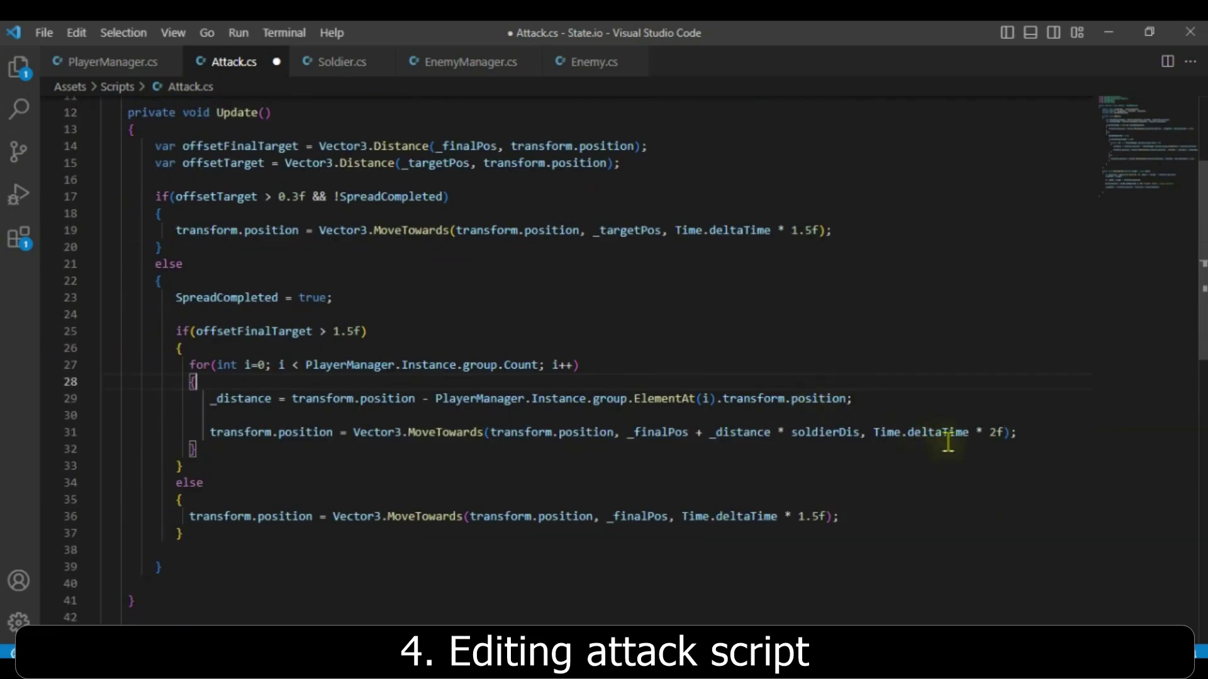
{"action": "scroll", "coordinate": [948, 440], "scroll_direction": "down", "scroll_amount": 3}
Change the final approach speed on line 36 from 1.5f to 1f
{"action": "left_click_drag", "start_coordinate": [805, 383], "coordinate": [817, 383]}
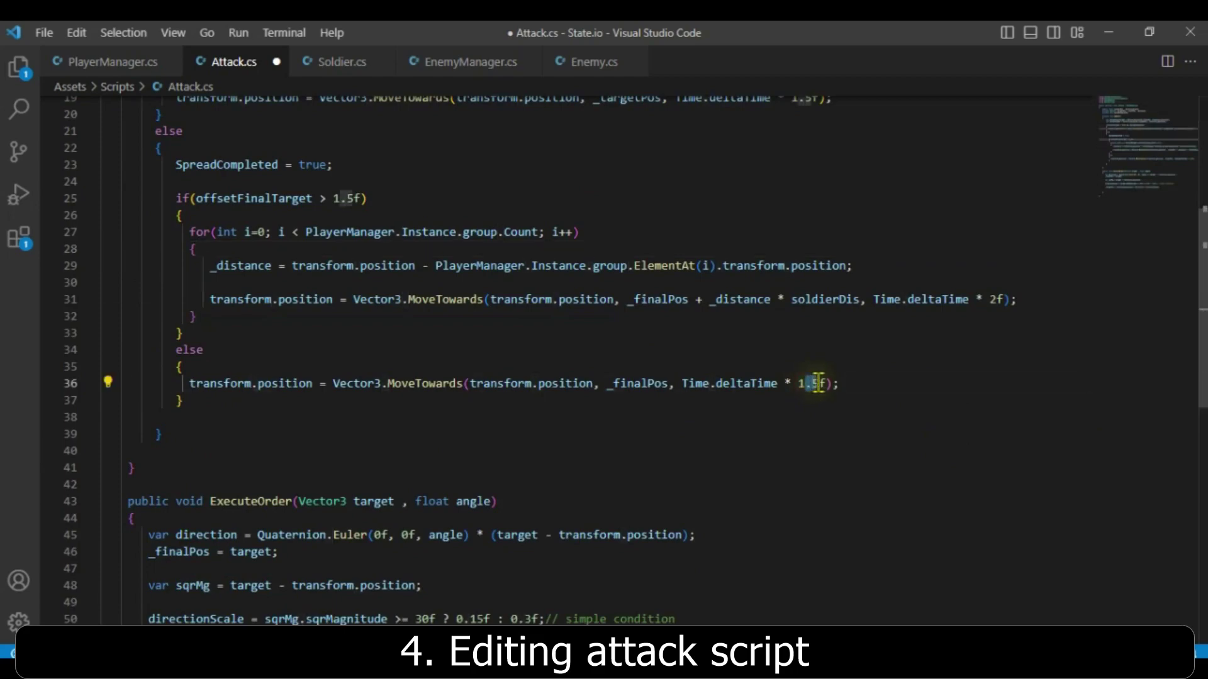
{"action": "key", "text": "BackSpace"}
{"action": "scroll", "coordinate": [723, 415], "scroll_direction": "down", "scroll_amount": 2}
{"action": "scroll", "coordinate": [597, 441], "scroll_direction": "down", "scroll_amount": 2}
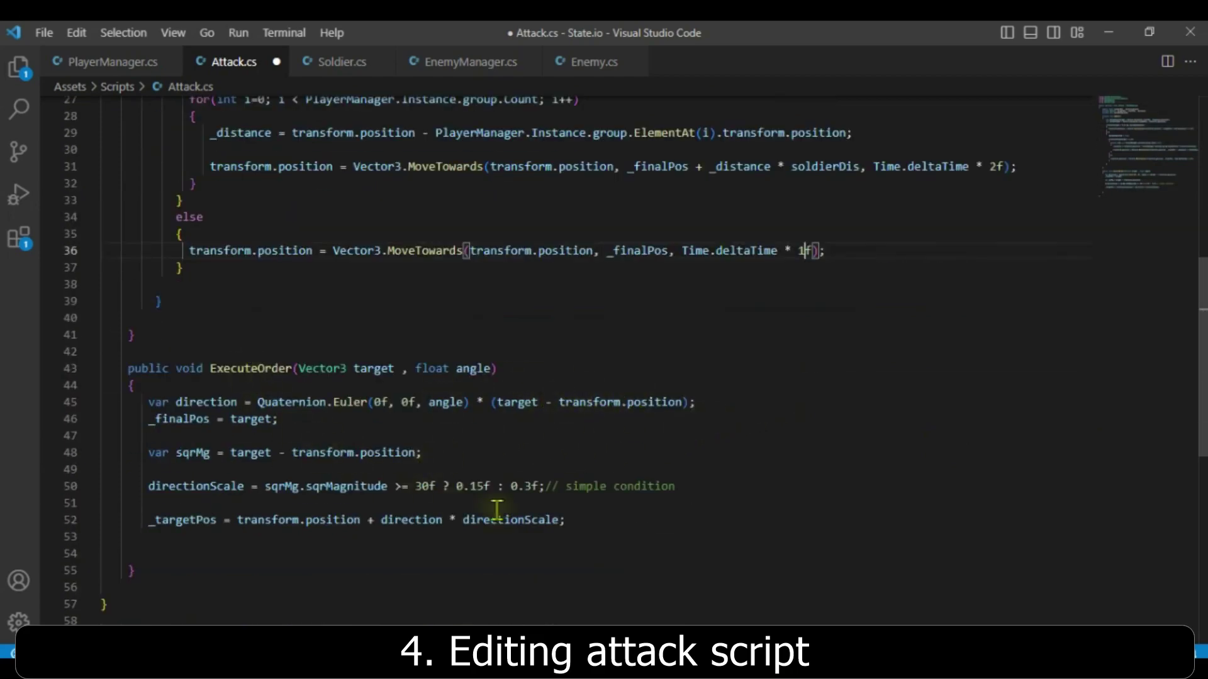
{"action": "scroll", "coordinate": [728, 382], "scroll_direction": "up", "scroll_amount": 1}
{"action": "scroll", "coordinate": [941, 369], "scroll_direction": "up", "scroll_amount": 1}
{"action": "scroll", "coordinate": [752, 362], "scroll_direction": "up", "scroll_amount": 3}
{"action": "scroll", "coordinate": [752, 361], "scroll_direction": "up", "scroll_amount": 1}
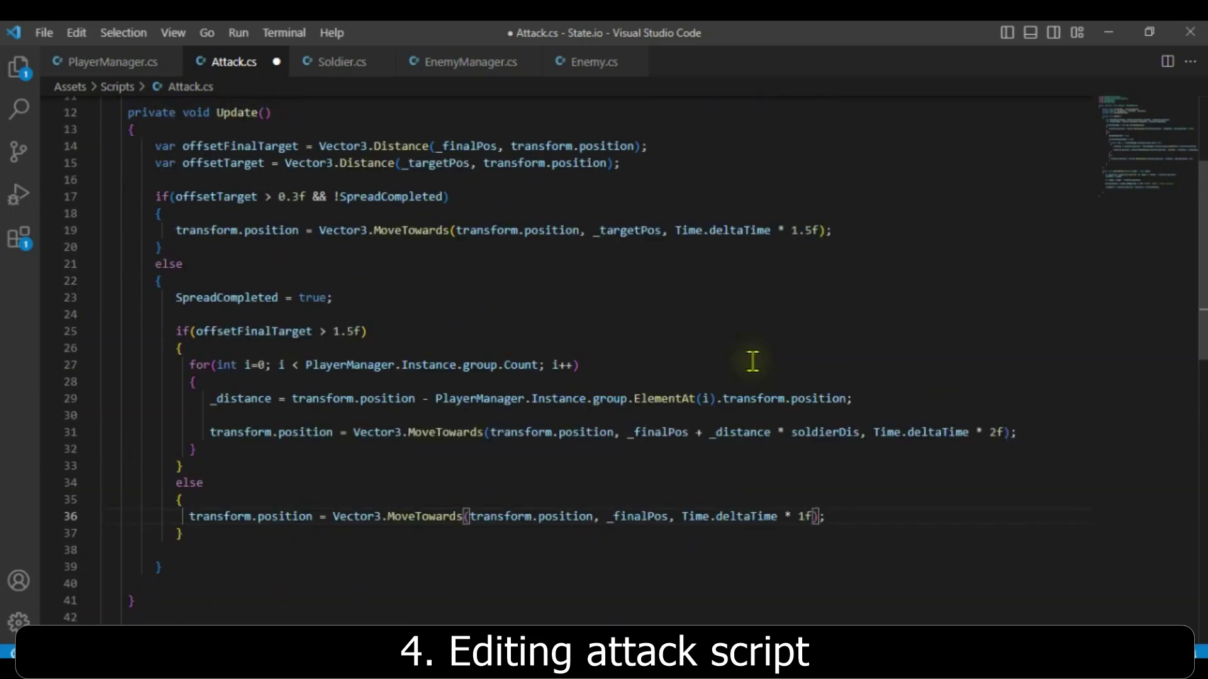
{"action": "scroll", "coordinate": [752, 362], "scroll_direction": "up", "scroll_amount": 2}
Save Attack.cs and return to Unity so the script changes reload
{"action": "key", "text": "ctrl+s"}
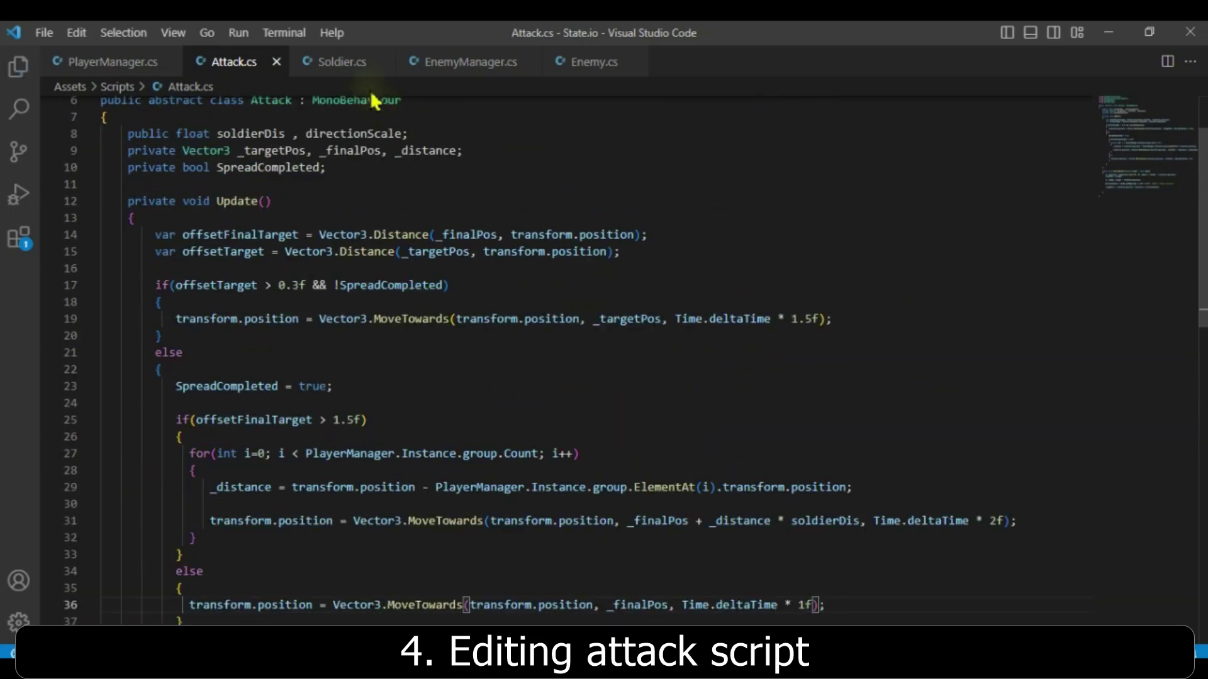
{"action": "left_click", "coordinate": [346, 69]}
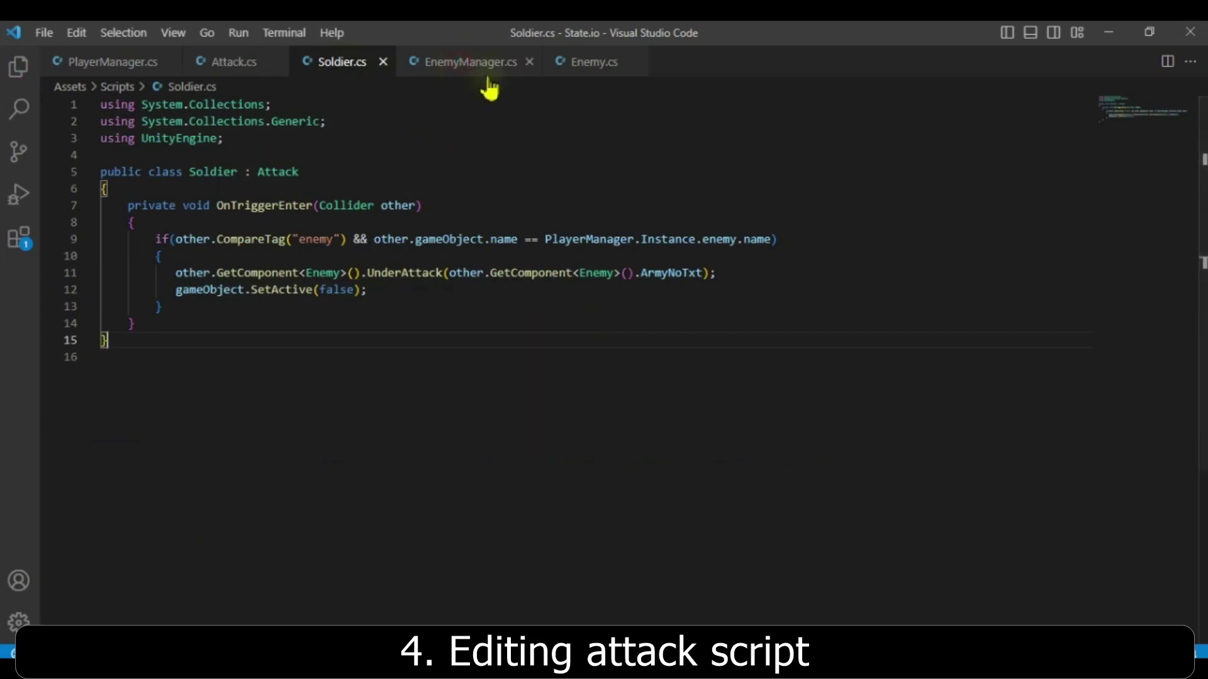
{"action": "left_click", "coordinate": [481, 64]}
{"action": "left_click", "coordinate": [241, 69]}
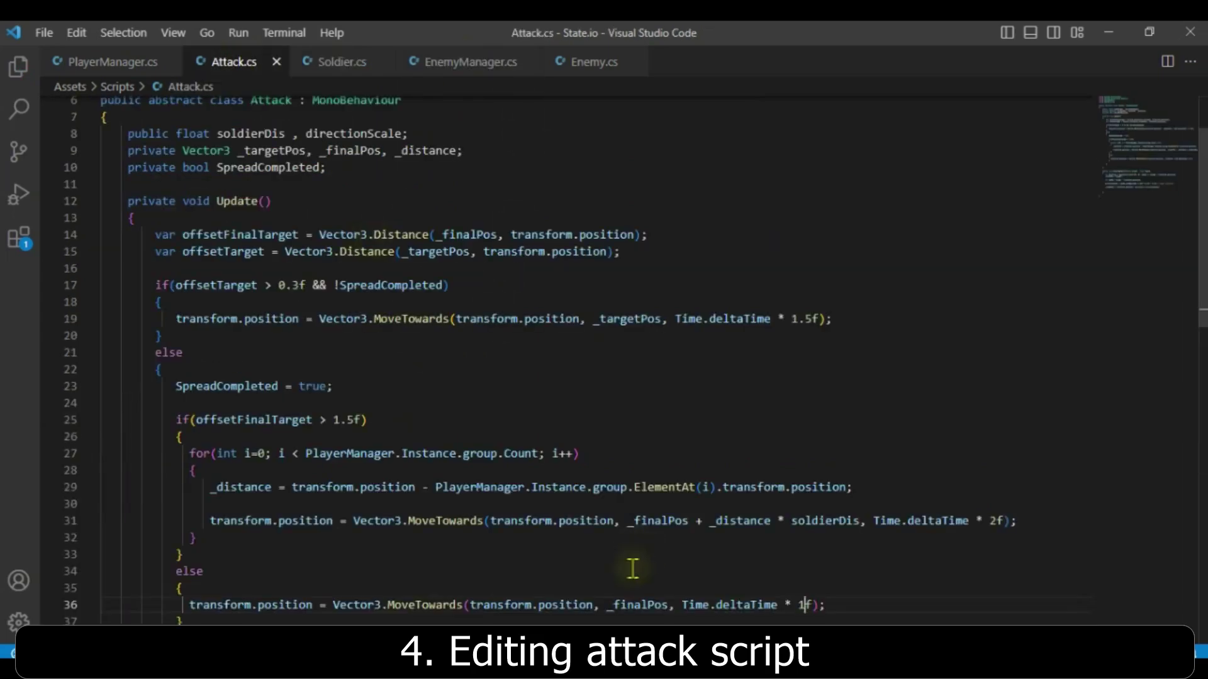
{"action": "key", "text": "alt+Tab"}
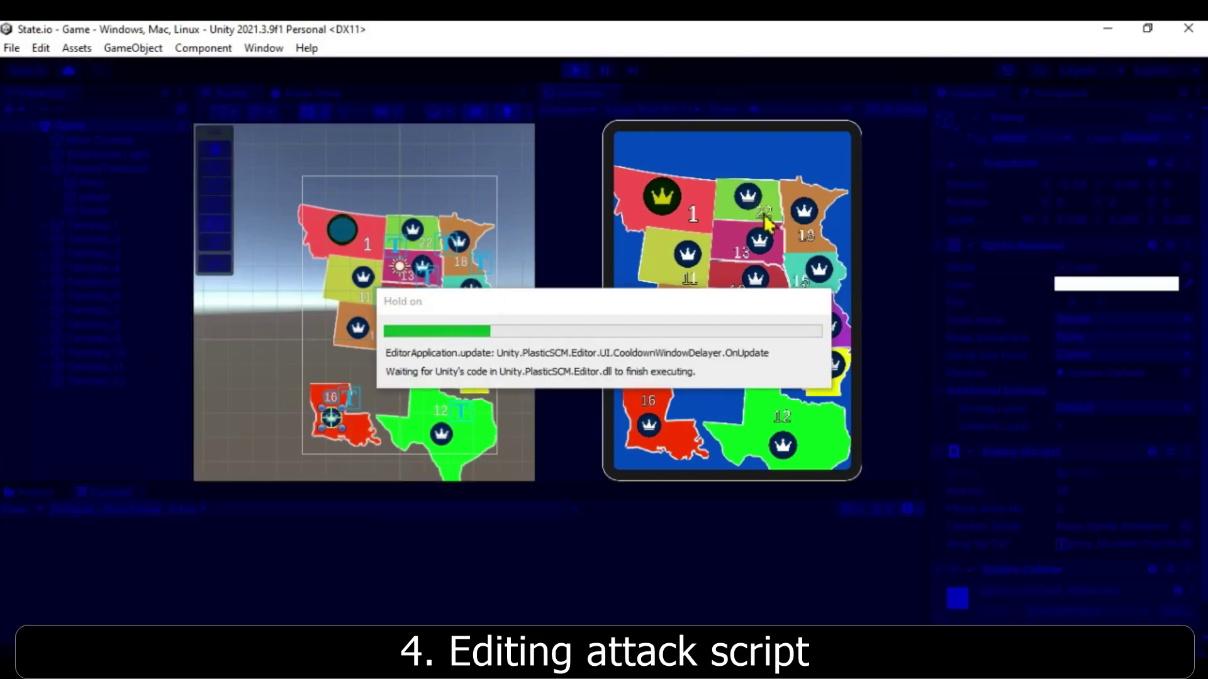
Enlarge the views and send Montana's army against Louisiana, North Dakota, Texas and Wyoming
{"action": "left_click_drag", "start_coordinate": [566, 483], "coordinate": [568, 570]}
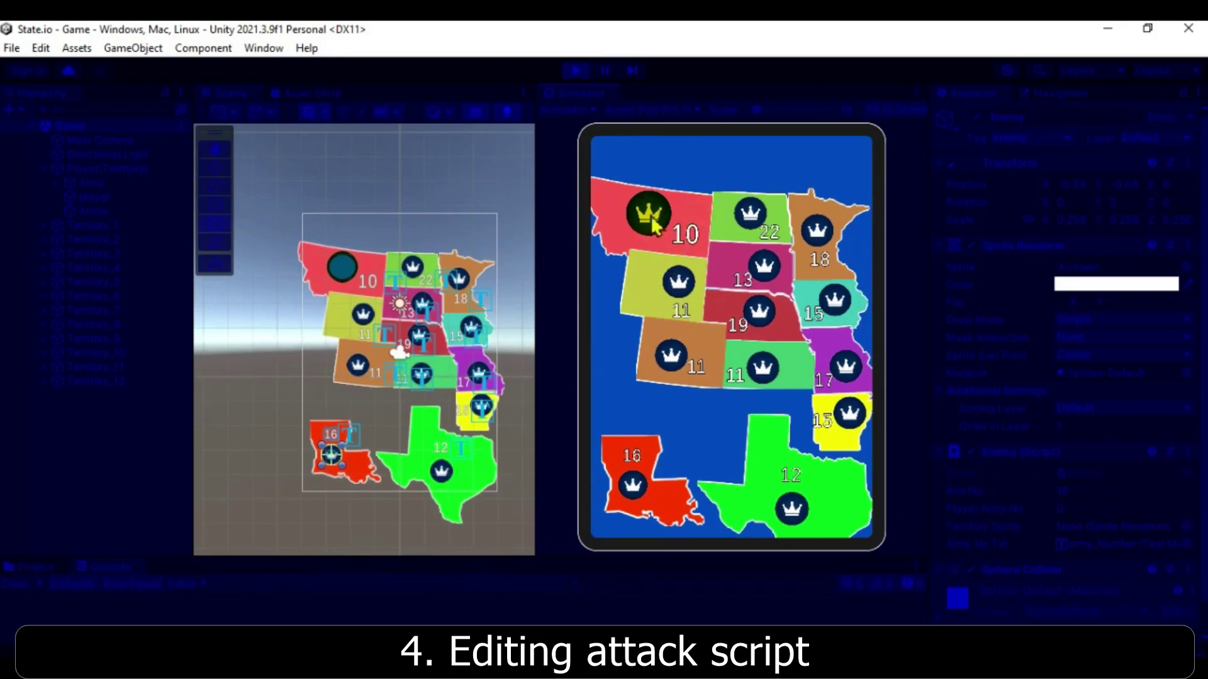
{"action": "left_click_drag", "start_coordinate": [654, 224], "coordinate": [632, 484]}
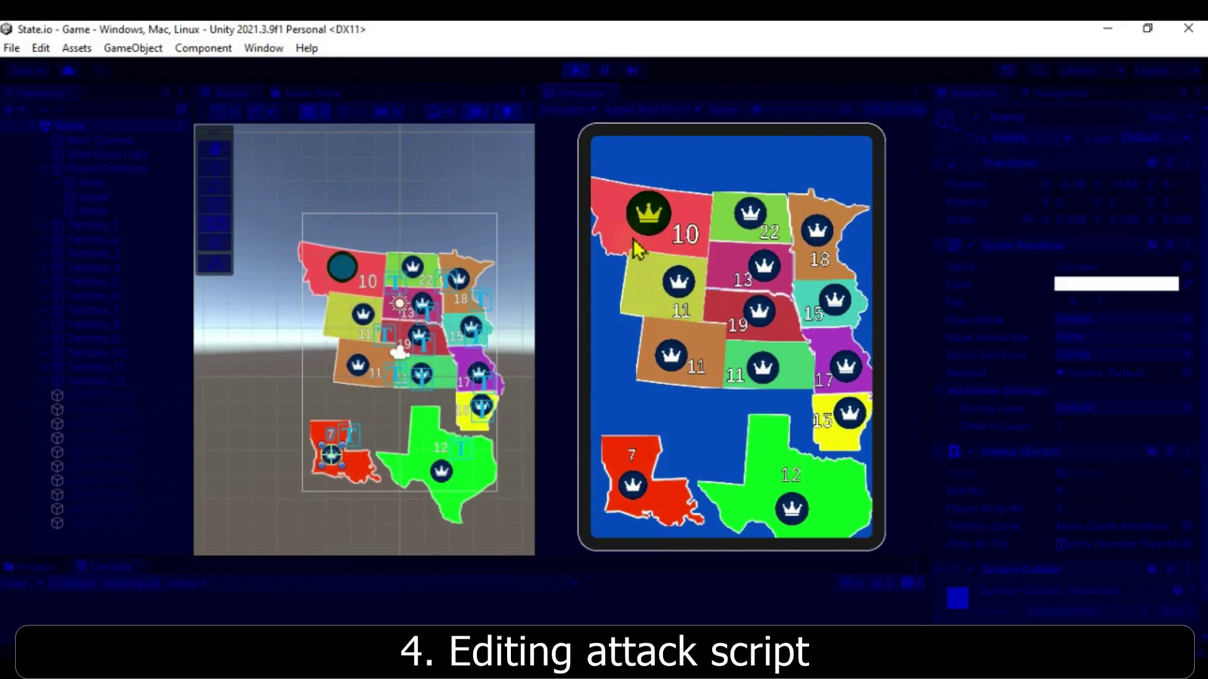
{"action": "left_click_drag", "start_coordinate": [654, 230], "coordinate": [736, 227]}
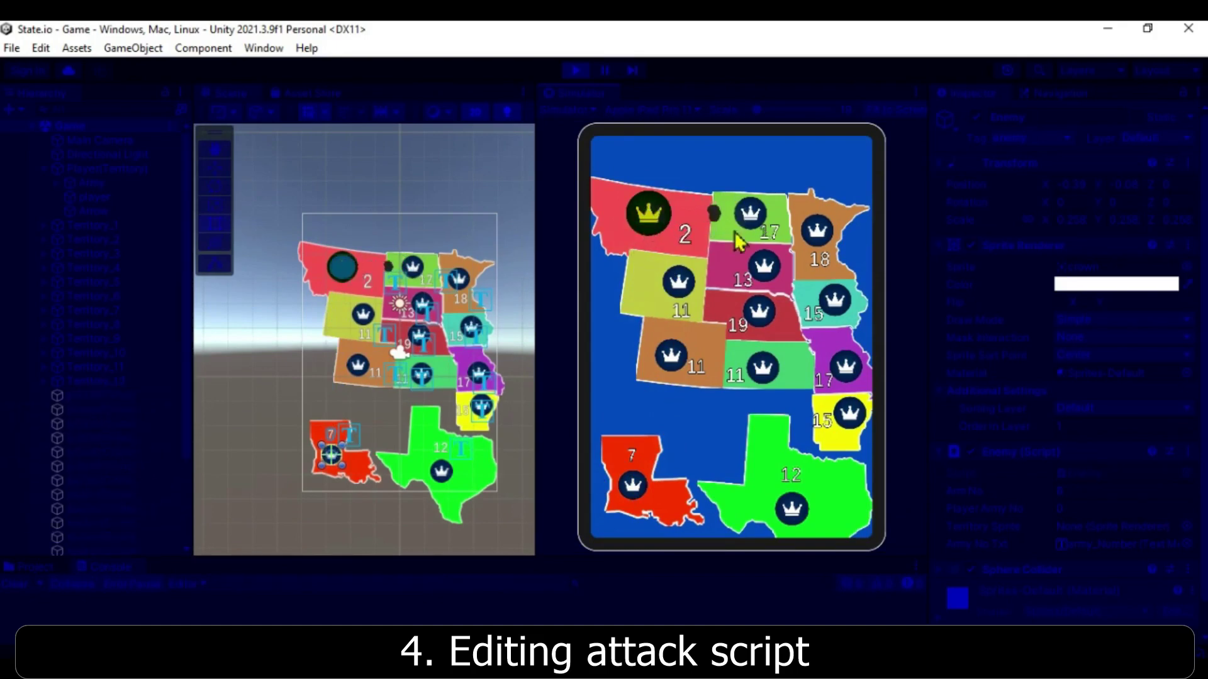
{"action": "scroll", "coordinate": [134, 489], "scroll_direction": "down", "scroll_amount": 3}
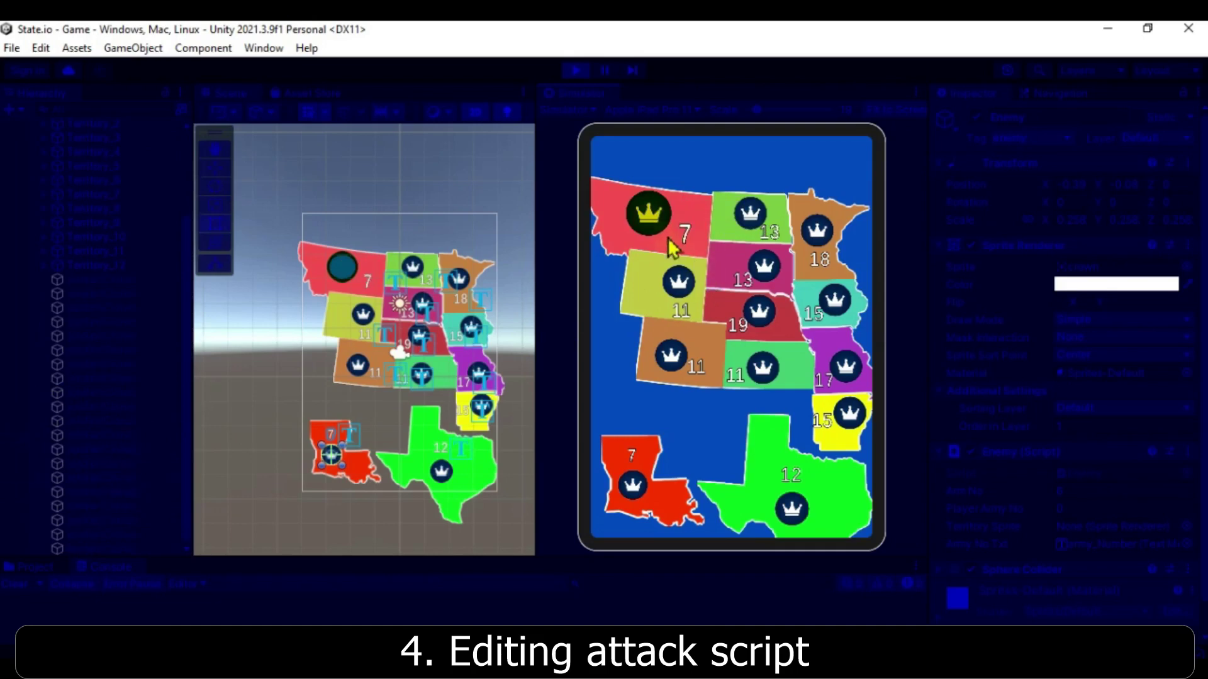
{"action": "mouse_move", "coordinate": [668, 241]}
{"action": "left_mouse_down"}
{"action": "mouse_move", "coordinate": [796, 513]}
{"action": "mouse_move", "coordinate": [858, 508]}
{"action": "left_mouse_up"}
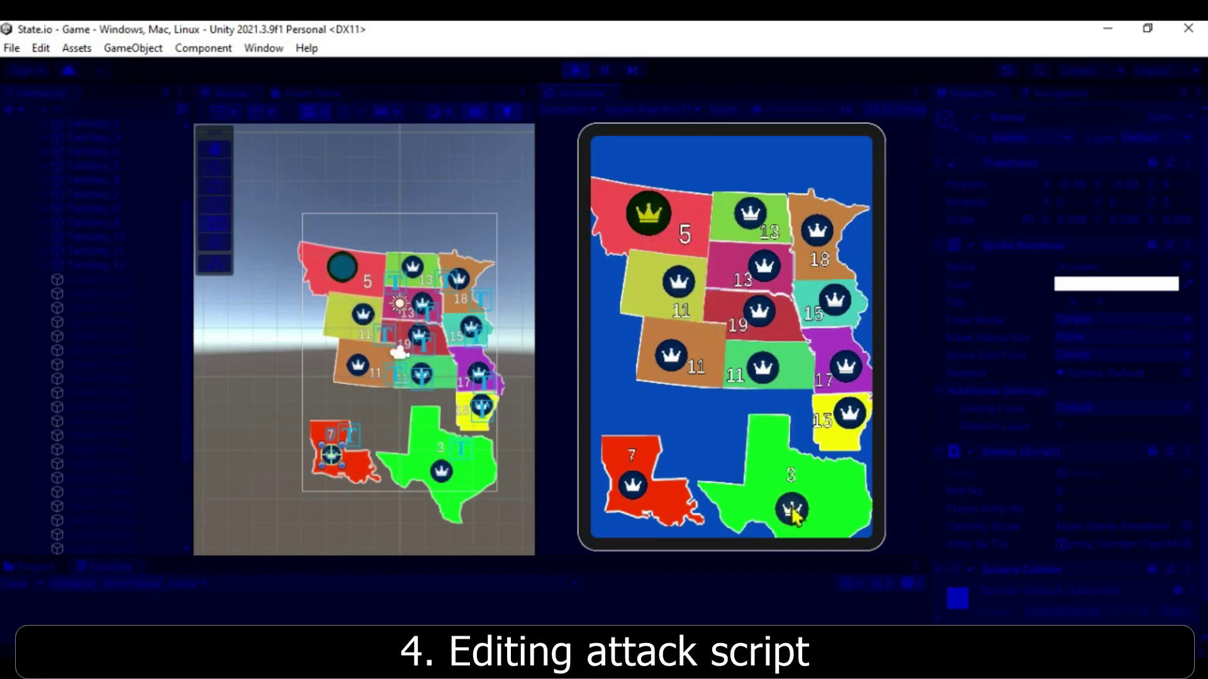
{"action": "left_click_drag", "start_coordinate": [667, 252], "coordinate": [680, 289]}
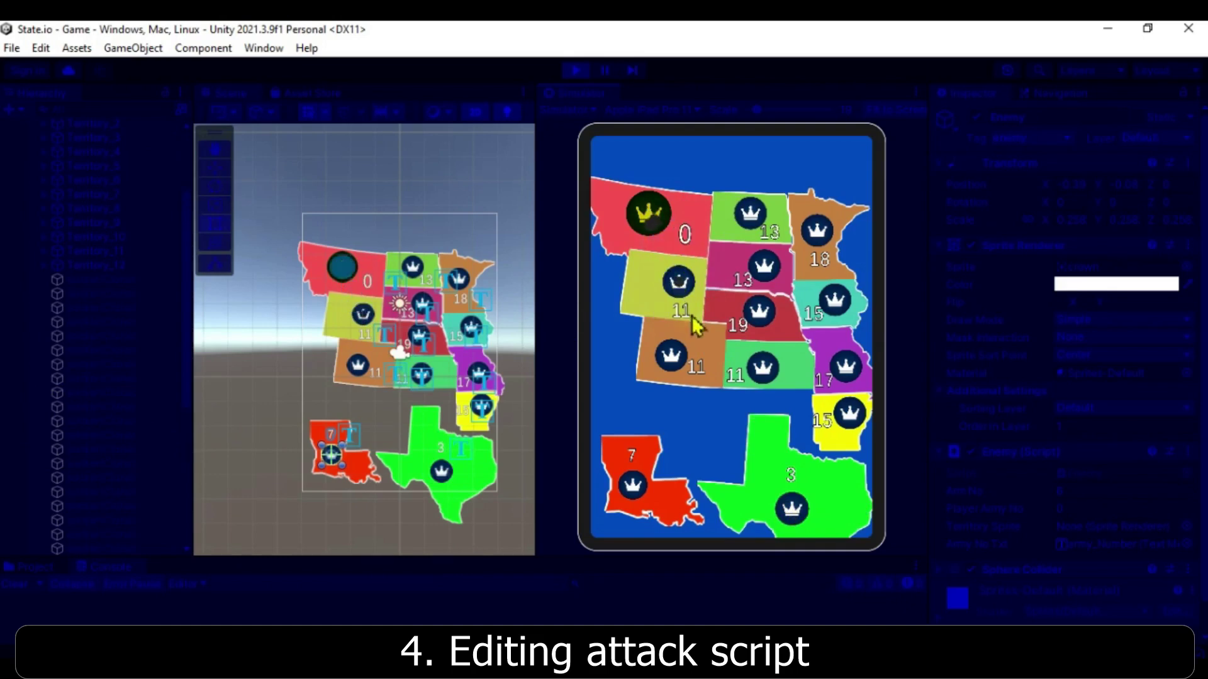
{"action": "left_click_drag", "start_coordinate": [648, 217], "coordinate": [640, 406]}
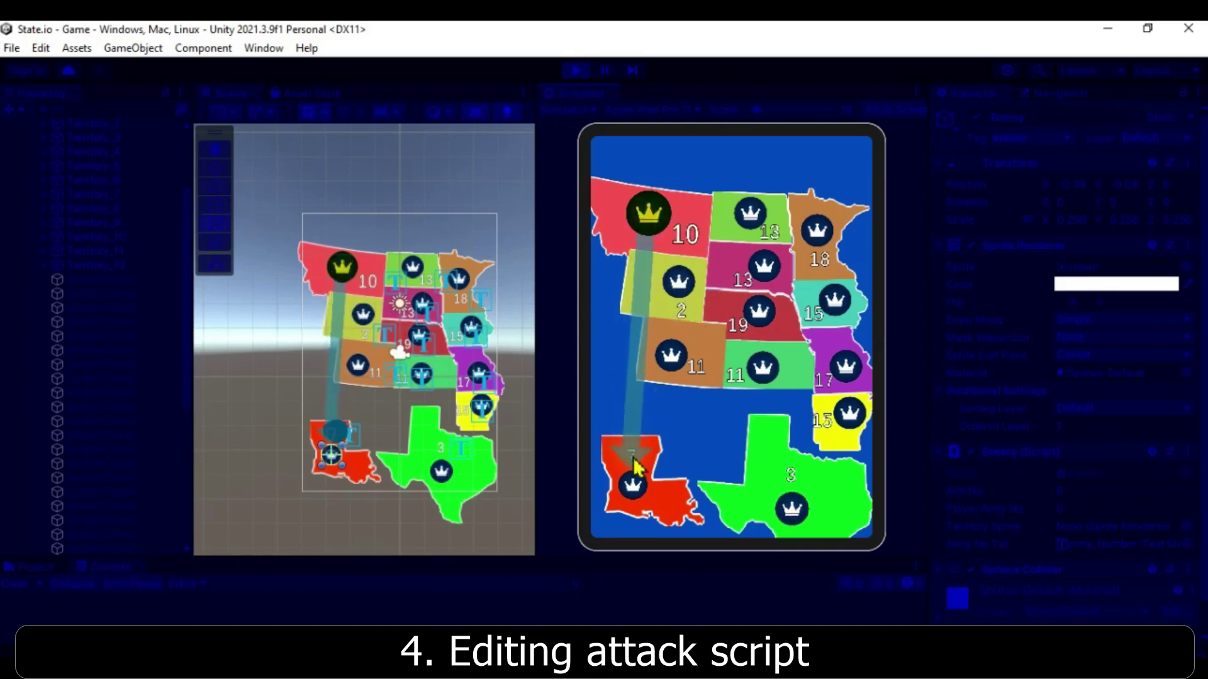
{"action": "left_click_drag", "start_coordinate": [639, 406], "coordinate": [632, 472]}
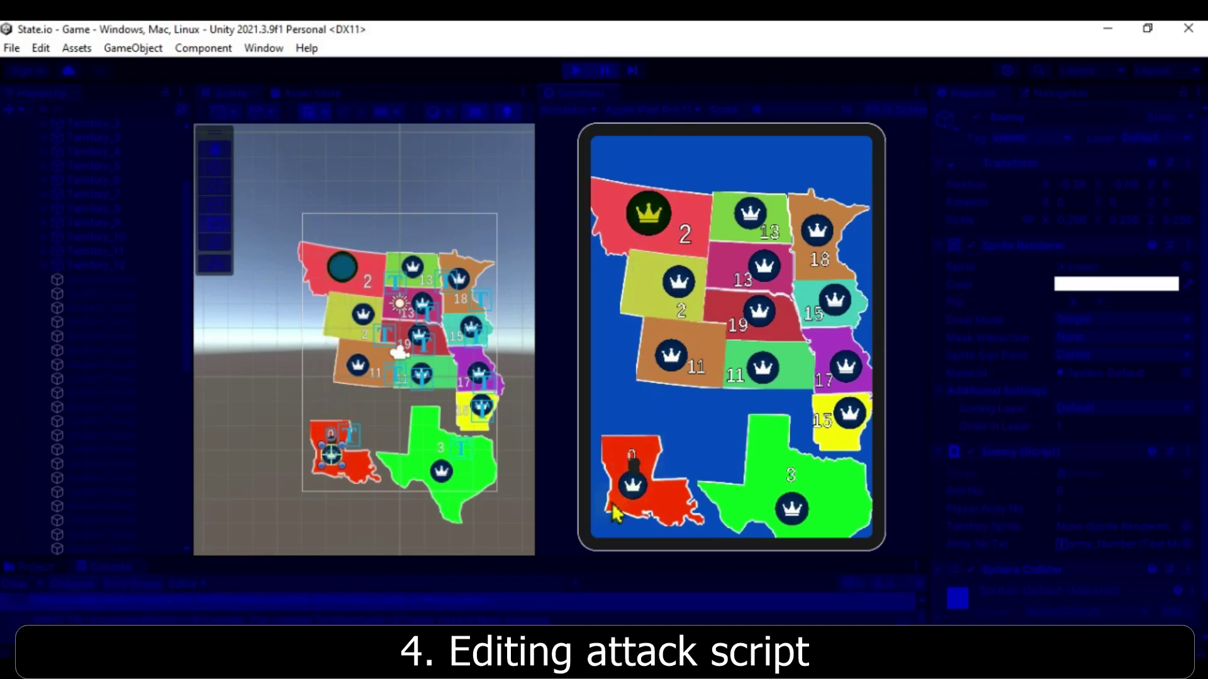
Stop the game, clear the console errors and enlarge the console area
{"action": "left_click", "coordinate": [576, 70]}
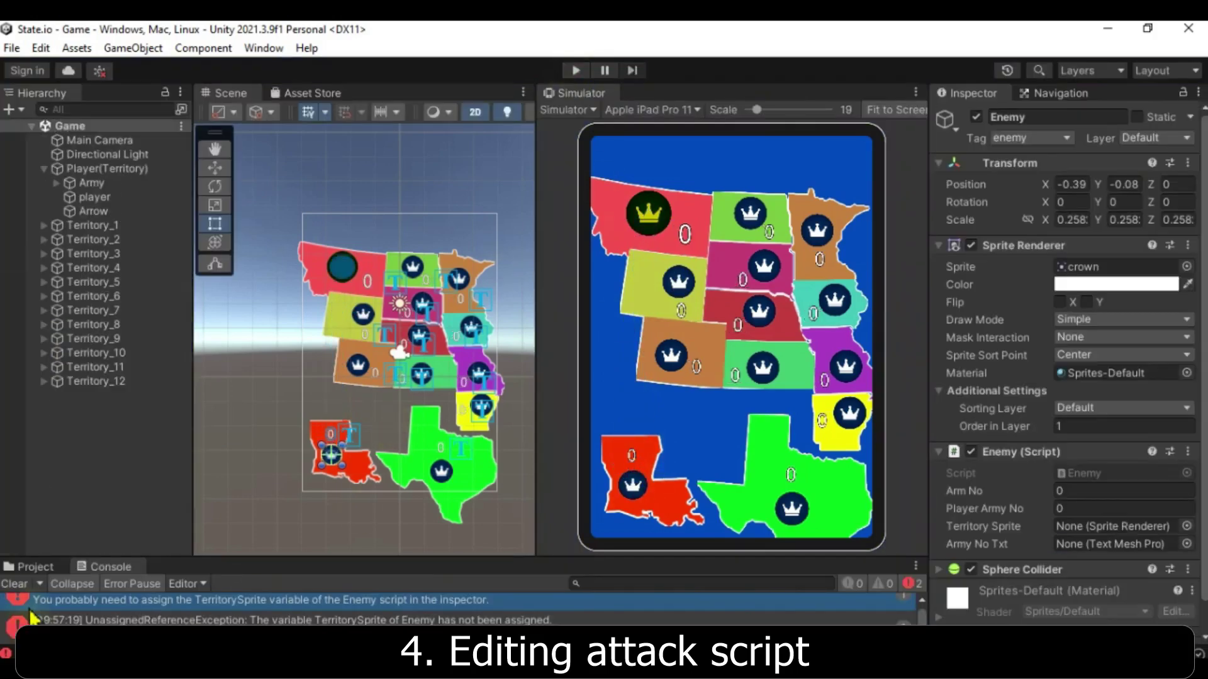
{"action": "left_click", "coordinate": [14, 584]}
{"action": "left_click_drag", "start_coordinate": [271, 560], "coordinate": [310, 435]}
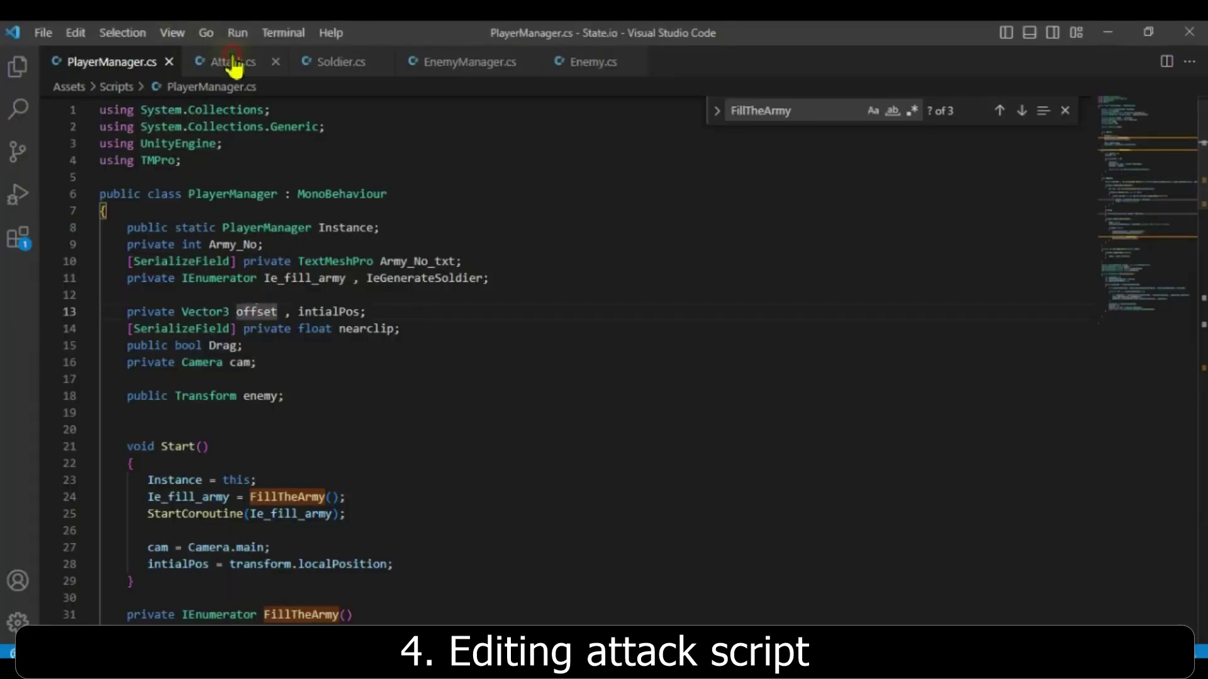
Review Attack.cs, checking the else block's brackets and the Vector3 and SpreadCompleted usages
{"action": "left_click", "coordinate": [233, 64]}
{"action": "scroll", "coordinate": [252, 311], "scroll_direction": "up", "scroll_amount": 5}
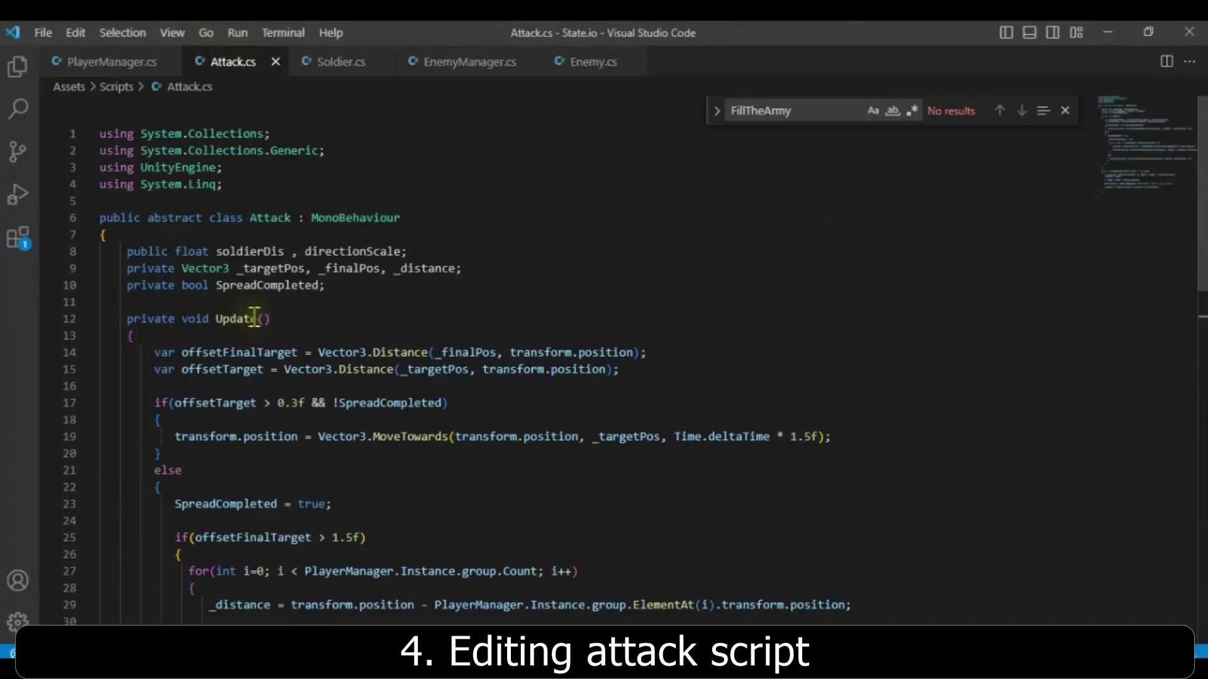
{"action": "left_click", "coordinate": [220, 355]}
{"action": "scroll", "coordinate": [219, 355], "scroll_direction": "down", "scroll_amount": 2}
{"action": "scroll", "coordinate": [310, 399], "scroll_direction": "down", "scroll_amount": 2}
{"action": "scroll", "coordinate": [418, 226], "scroll_direction": "down", "scroll_amount": 2}
{"action": "left_click", "coordinate": [203, 224]}
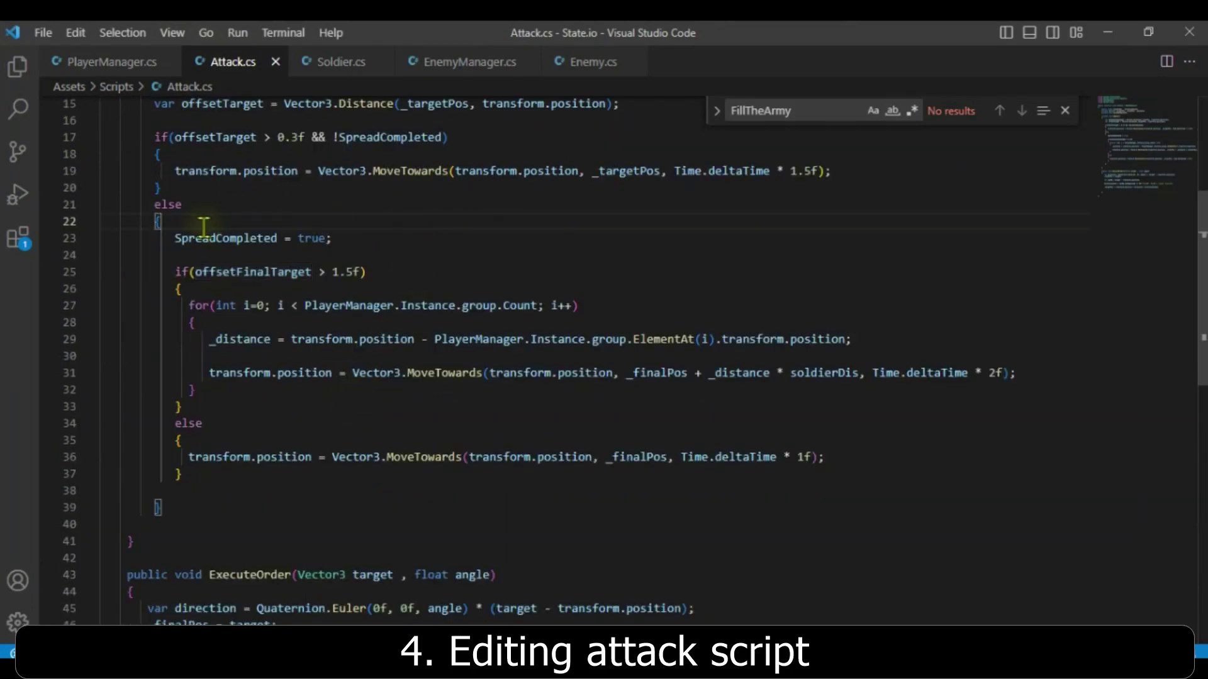
{"action": "scroll", "coordinate": [245, 350], "scroll_direction": "down", "scroll_amount": 4}
{"action": "scroll", "coordinate": [246, 349], "scroll_direction": "up", "scroll_amount": 1}
{"action": "scroll", "coordinate": [247, 344], "scroll_direction": "up", "scroll_amount": 2}
{"action": "scroll", "coordinate": [252, 340], "scroll_direction": "up", "scroll_amount": 3}
{"action": "scroll", "coordinate": [252, 341], "scroll_direction": "down", "scroll_amount": 1}
{"action": "left_click", "coordinate": [317, 260]}
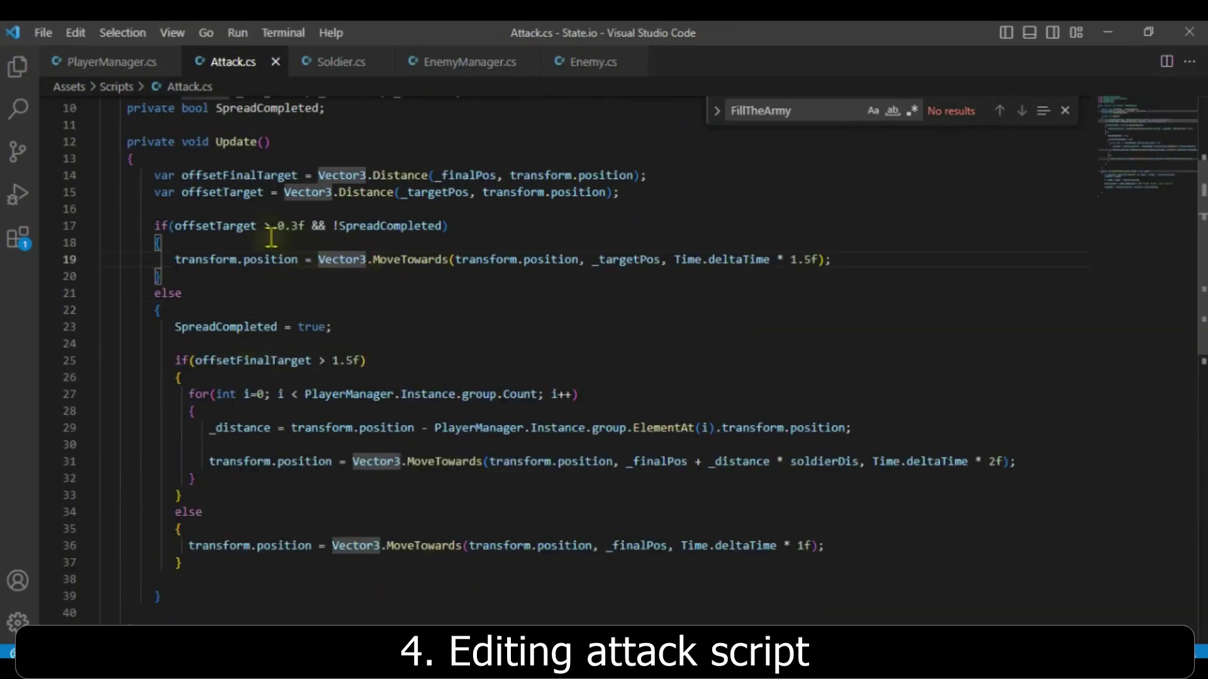
{"action": "left_click", "coordinate": [263, 330]}
{"action": "scroll", "coordinate": [342, 365], "scroll_direction": "down", "scroll_amount": 3}
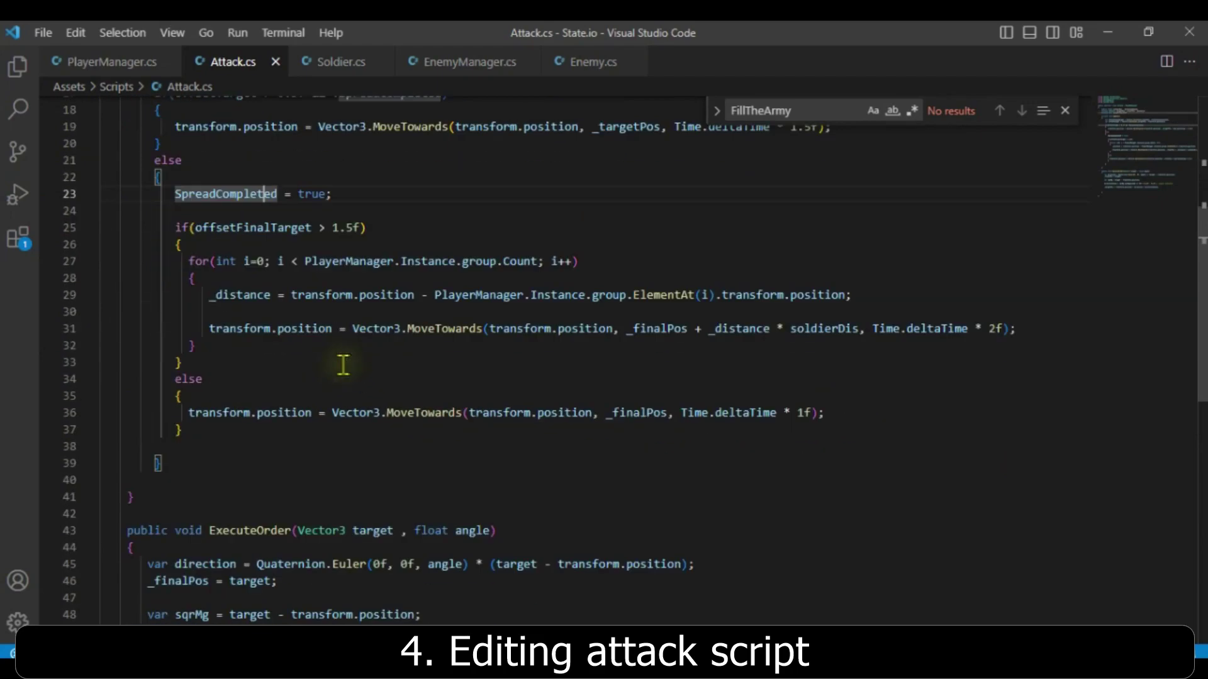
Delete the for loop's opening and closing braces so only the distance line repeats, and save Attack.cs
{"action": "left_click", "coordinate": [208, 261]}
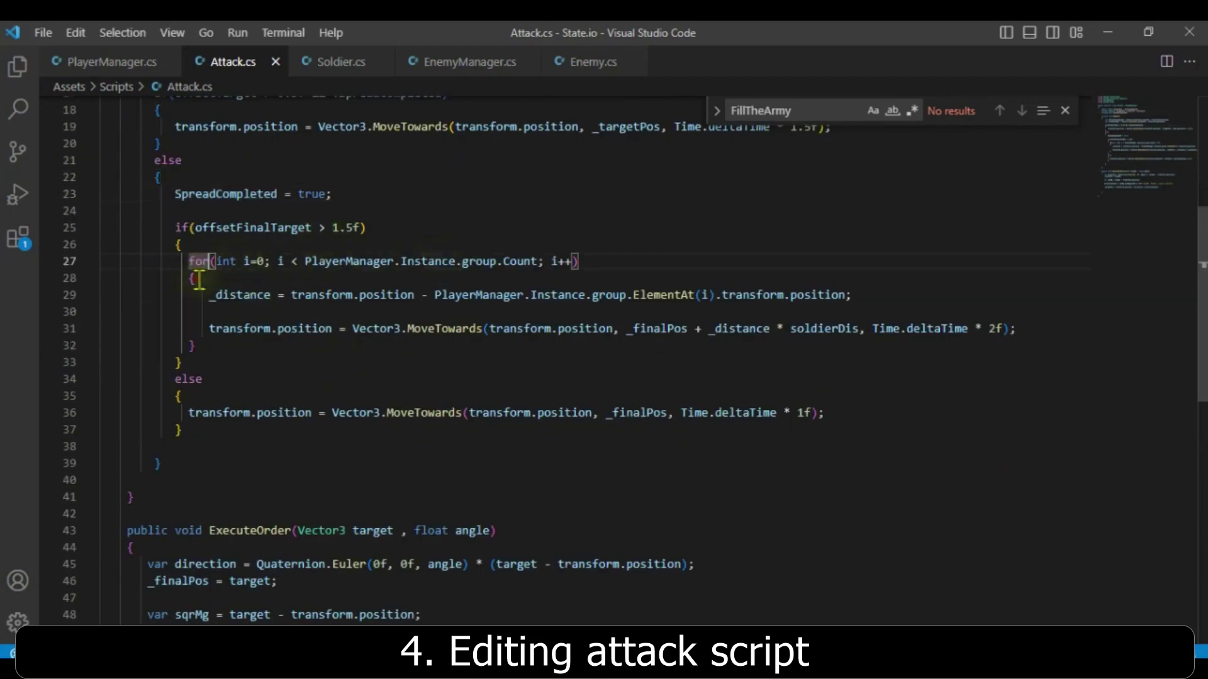
{"action": "left_click_drag", "start_coordinate": [199, 280], "coordinate": [91, 285]}
{"action": "key", "text": "BackSpace"}
{"action": "key", "text": "BackSpace"}
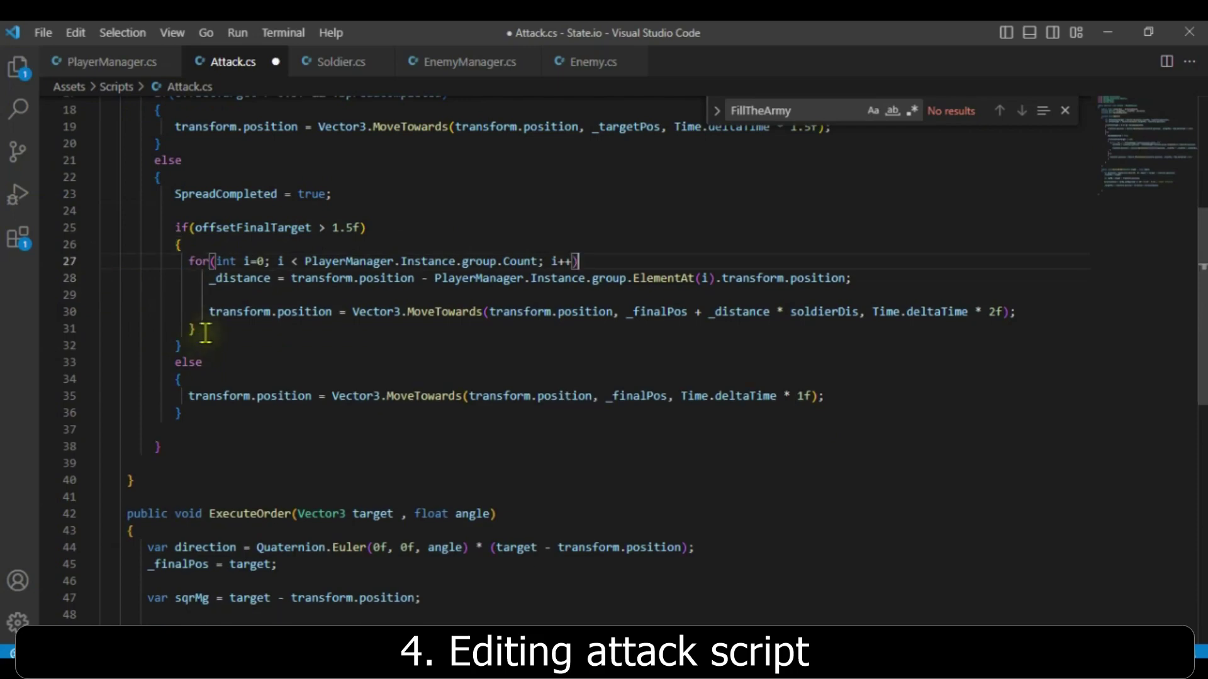
{"action": "left_click_drag", "start_coordinate": [195, 329], "coordinate": [101, 328]}
{"action": "key", "text": "BackSpace"}
{"action": "key", "text": "BackSpace"}
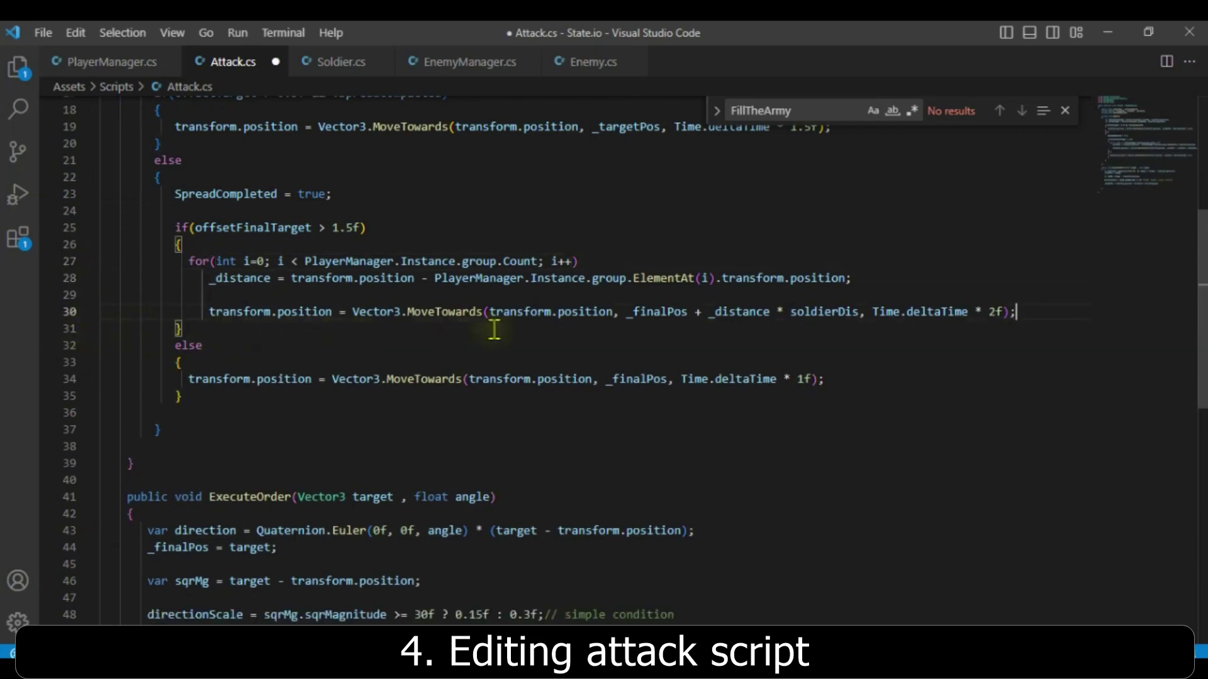
{"action": "left_click_drag", "start_coordinate": [188, 261], "coordinate": [855, 278]}
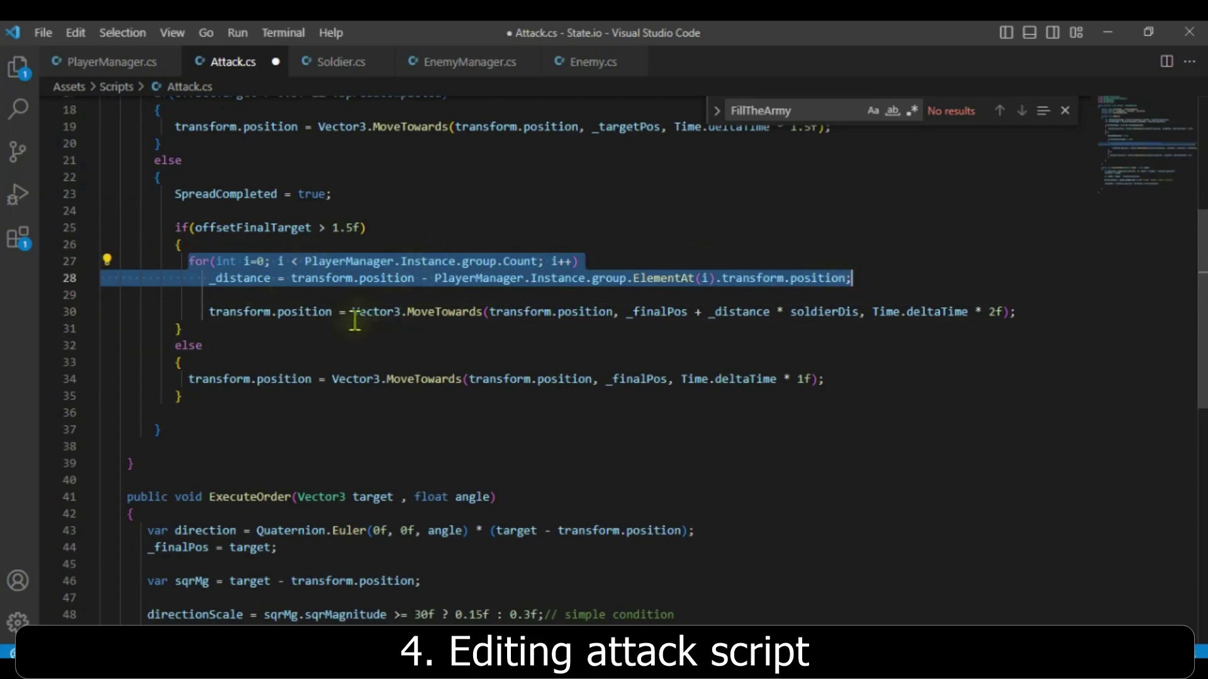
{"action": "left_click_drag", "start_coordinate": [209, 313], "coordinate": [333, 312]}
{"action": "key", "text": "ctrl+s"}
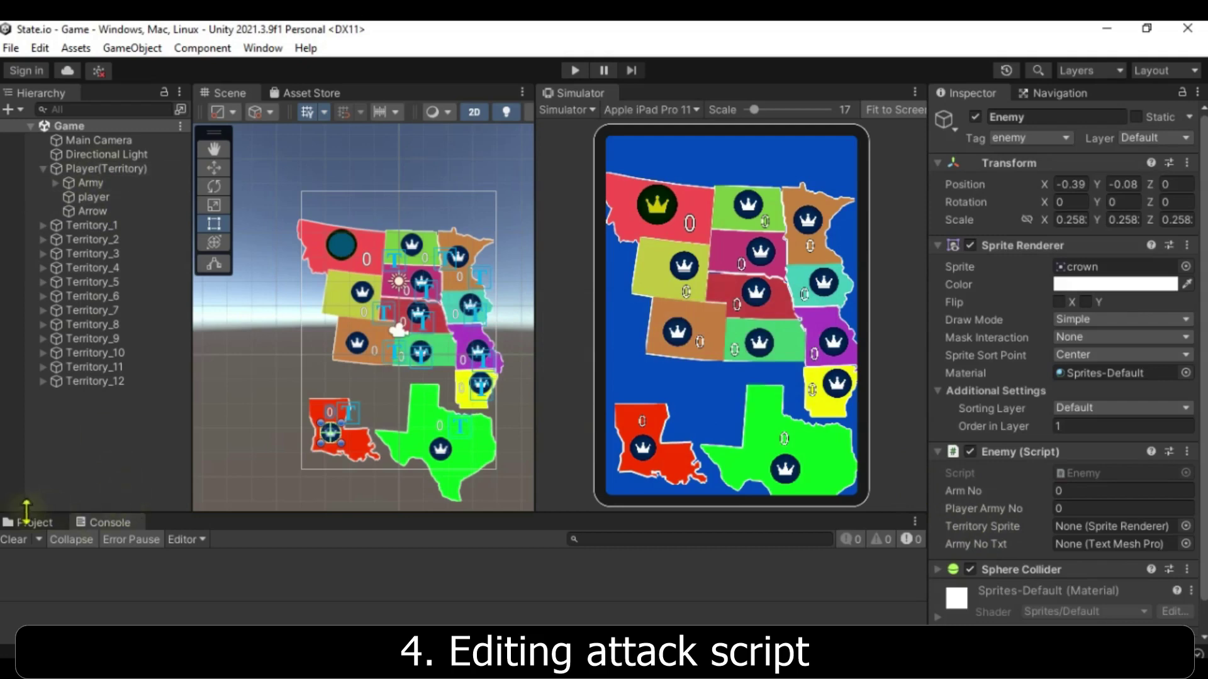
Open the soldier prefab from the Prefabs folder for editing
{"action": "left_click", "coordinate": [44, 527]}
{"action": "left_click_drag", "start_coordinate": [89, 513], "coordinate": [103, 436]}
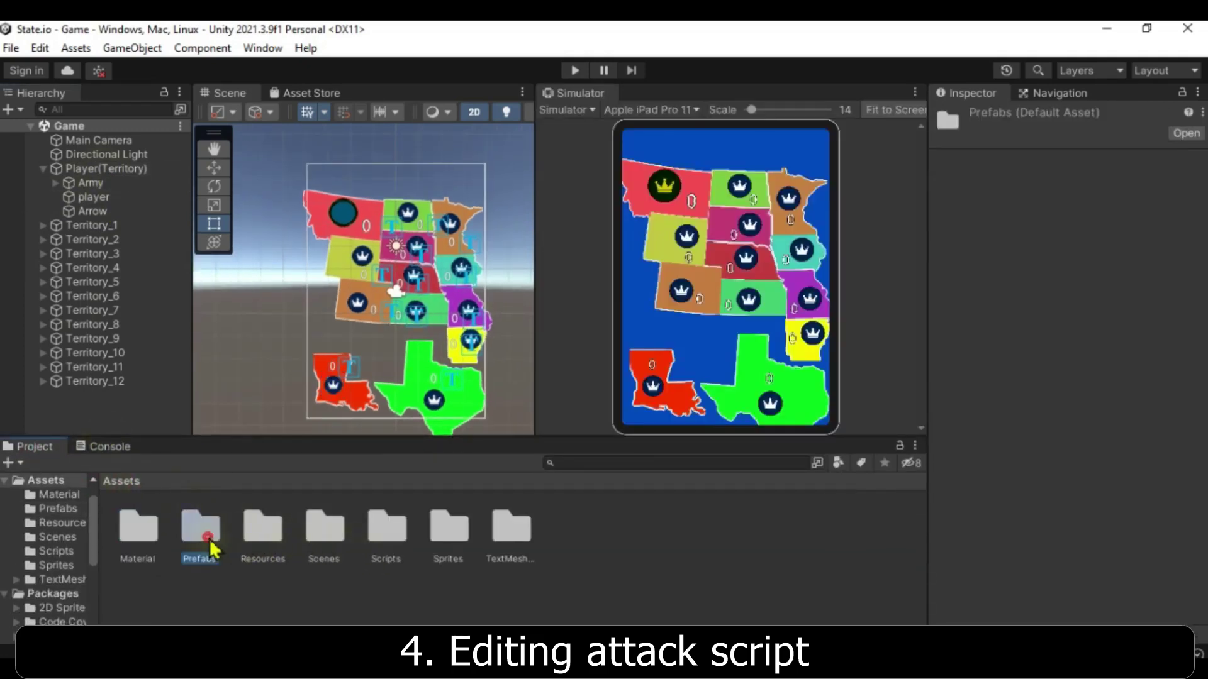
{"action": "double_click", "coordinate": [204, 544]}
{"action": "left_click", "coordinate": [145, 541]}
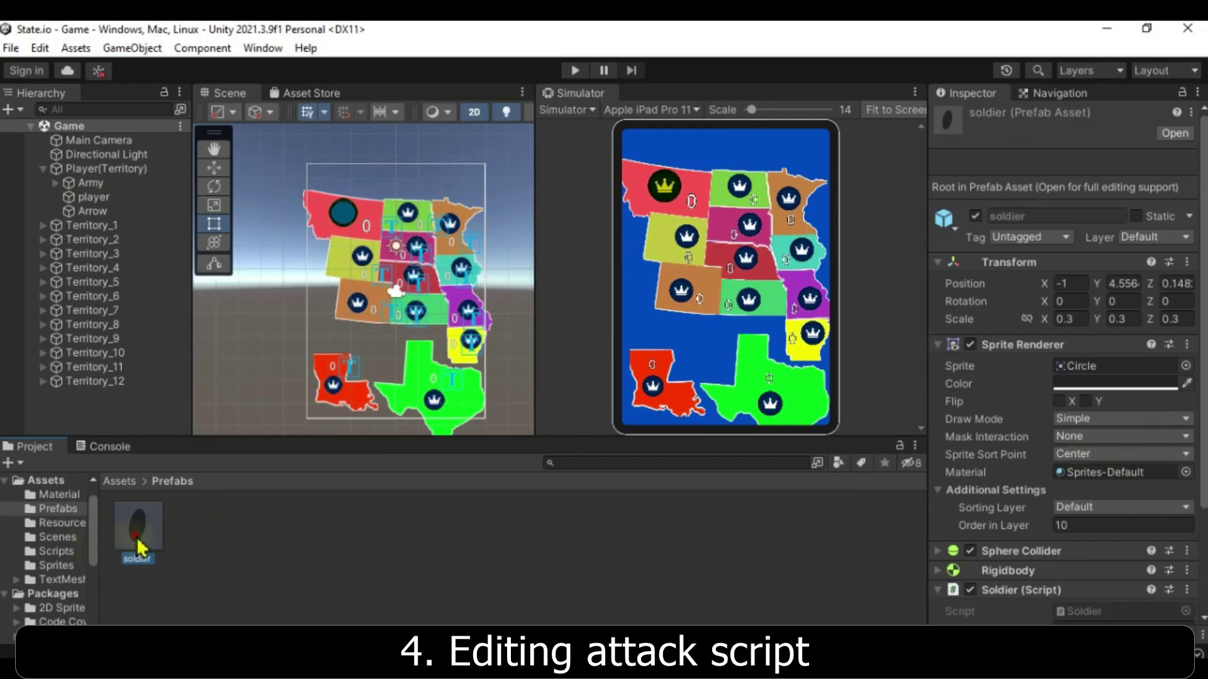
{"action": "double_click", "coordinate": [139, 542]}
Make the soldier's Sphere Collider a trigger and return to the Game scene
{"action": "scroll", "coordinate": [987, 459], "scroll_direction": "down", "scroll_amount": 1}
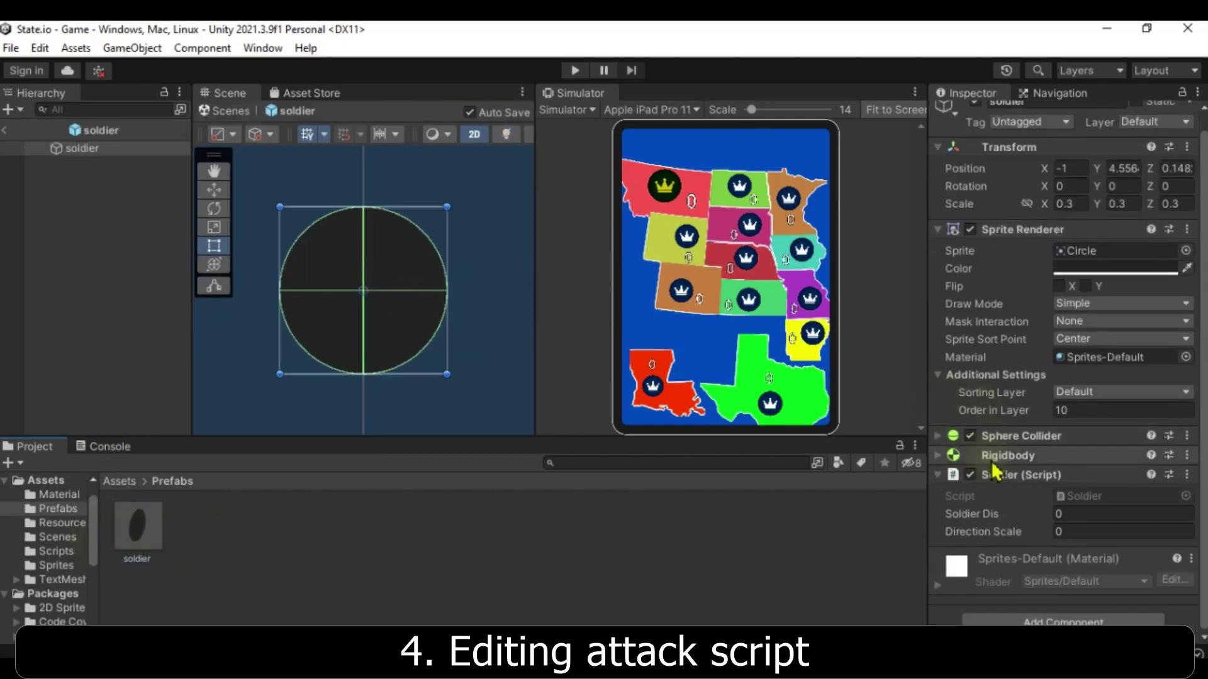
{"action": "left_click", "coordinate": [1020, 435]}
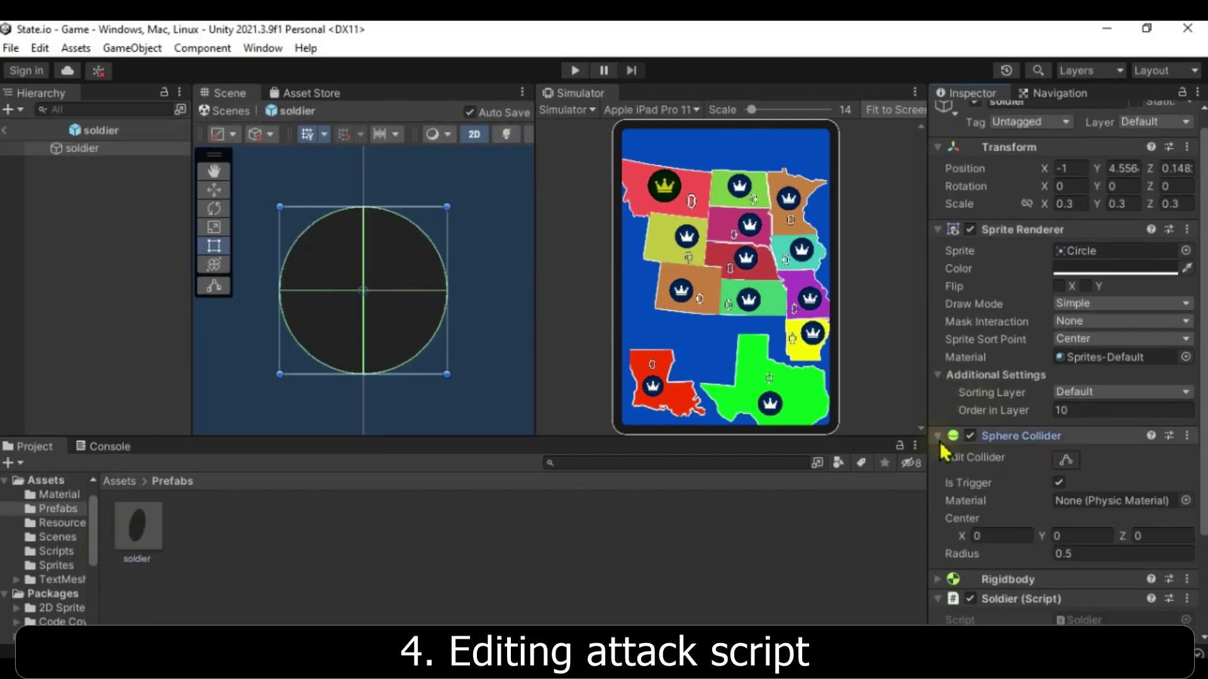
{"action": "scroll", "coordinate": [1057, 484], "scroll_direction": "down", "scroll_amount": 1}
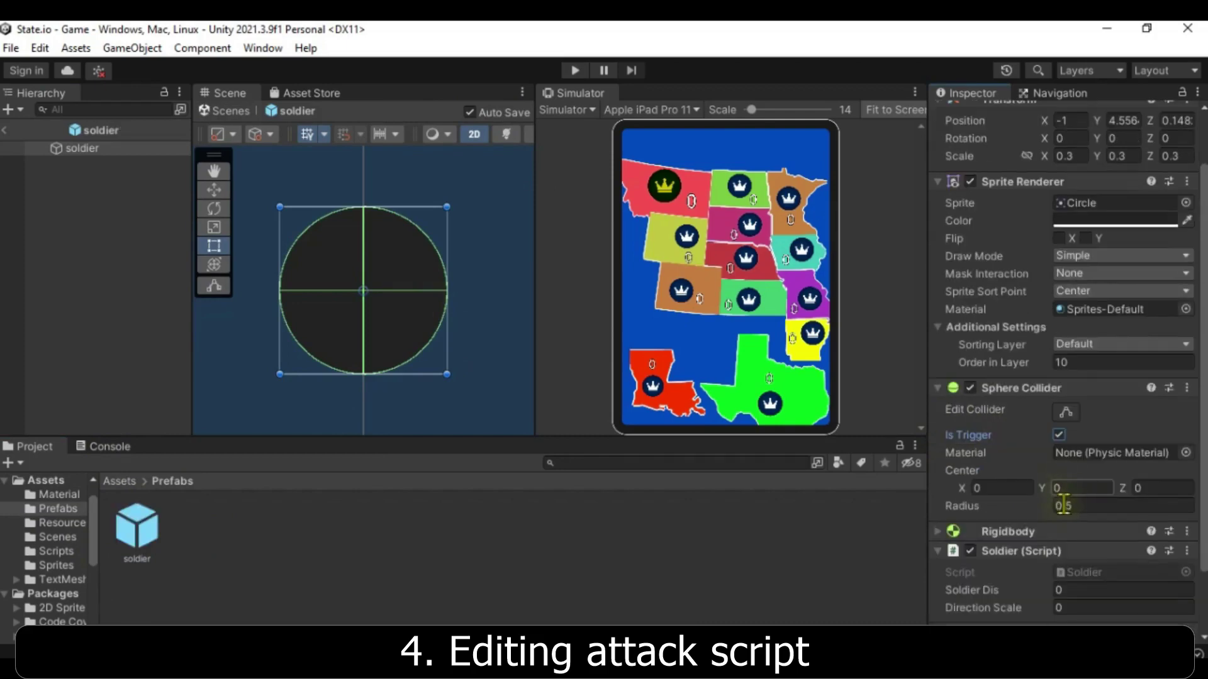
{"action": "left_click", "coordinate": [1059, 435]}
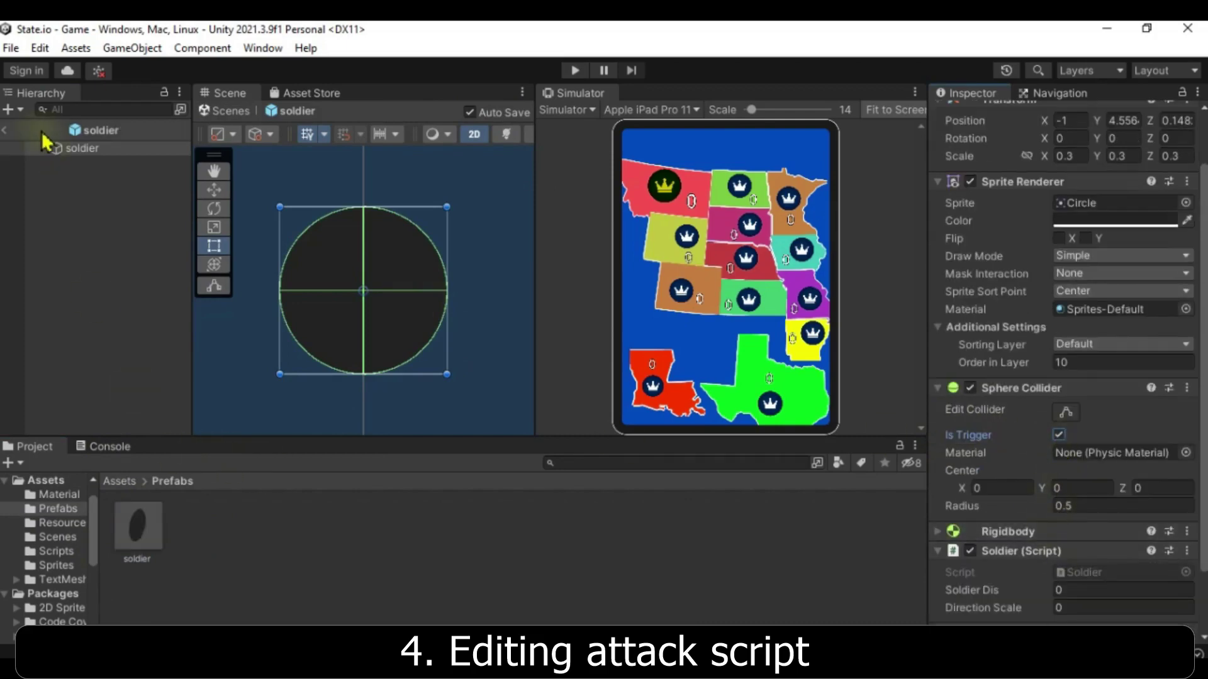
{"action": "left_click", "coordinate": [5, 129]}
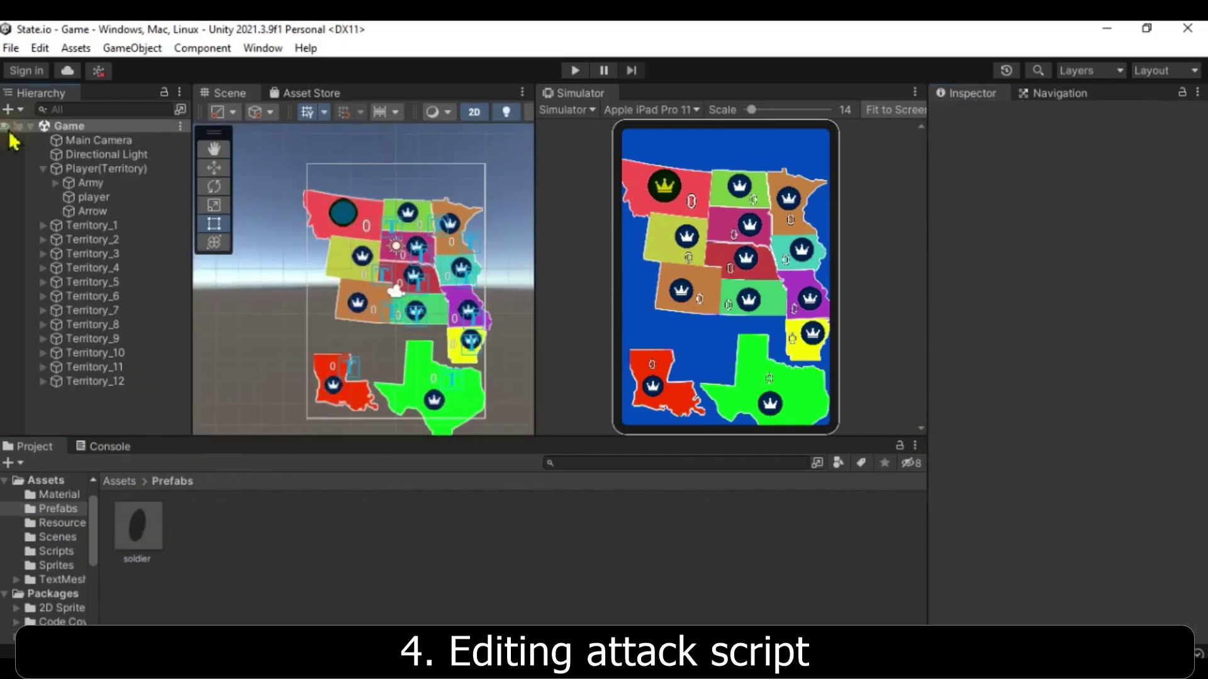
Expand Territory_1 in the Hierarchy and frame it in the scene view
{"action": "left_click", "coordinate": [92, 170]}
{"action": "left_click", "coordinate": [42, 226]}
{"action": "left_click", "coordinate": [88, 225]}
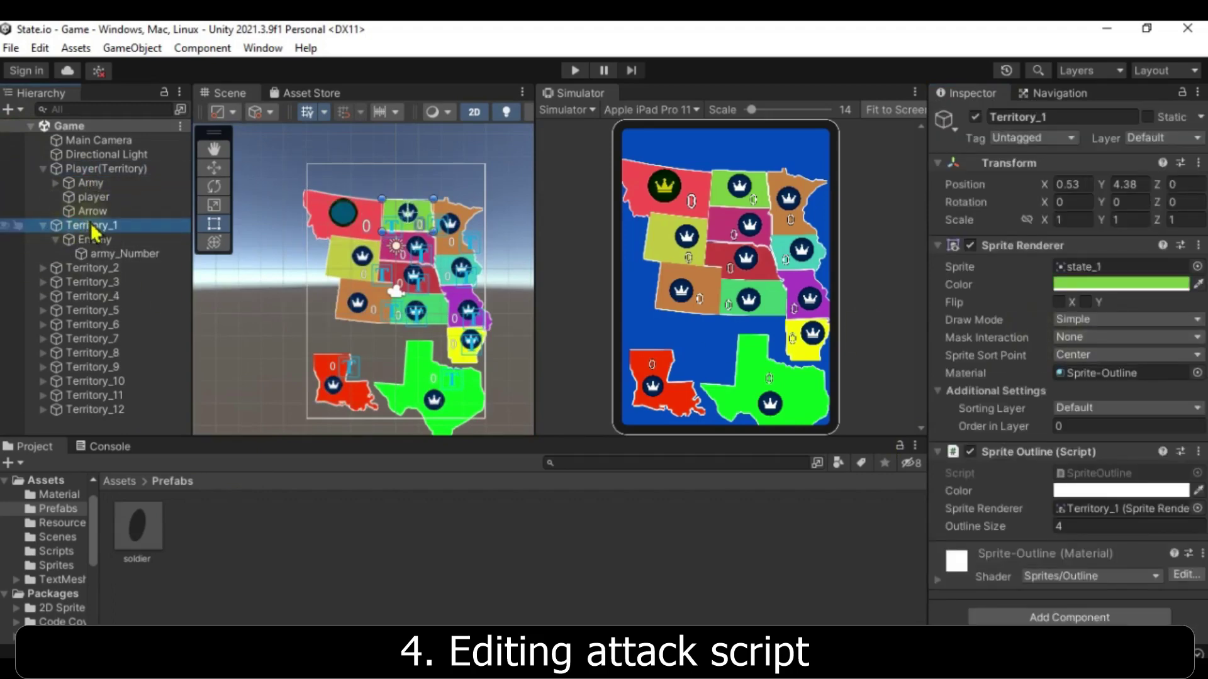
{"action": "double_click", "coordinate": [91, 225]}
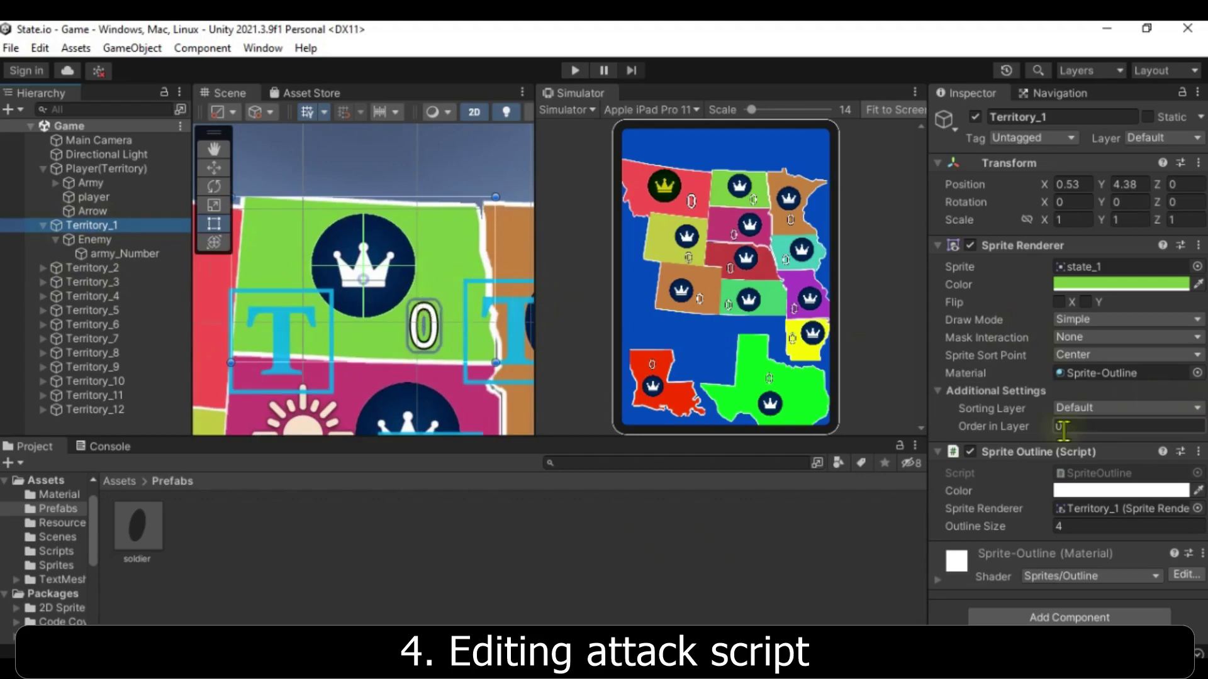
Select Territory_1's Enemy child and toggle its Sphere Collider off and back on
{"action": "left_click", "coordinate": [80, 242]}
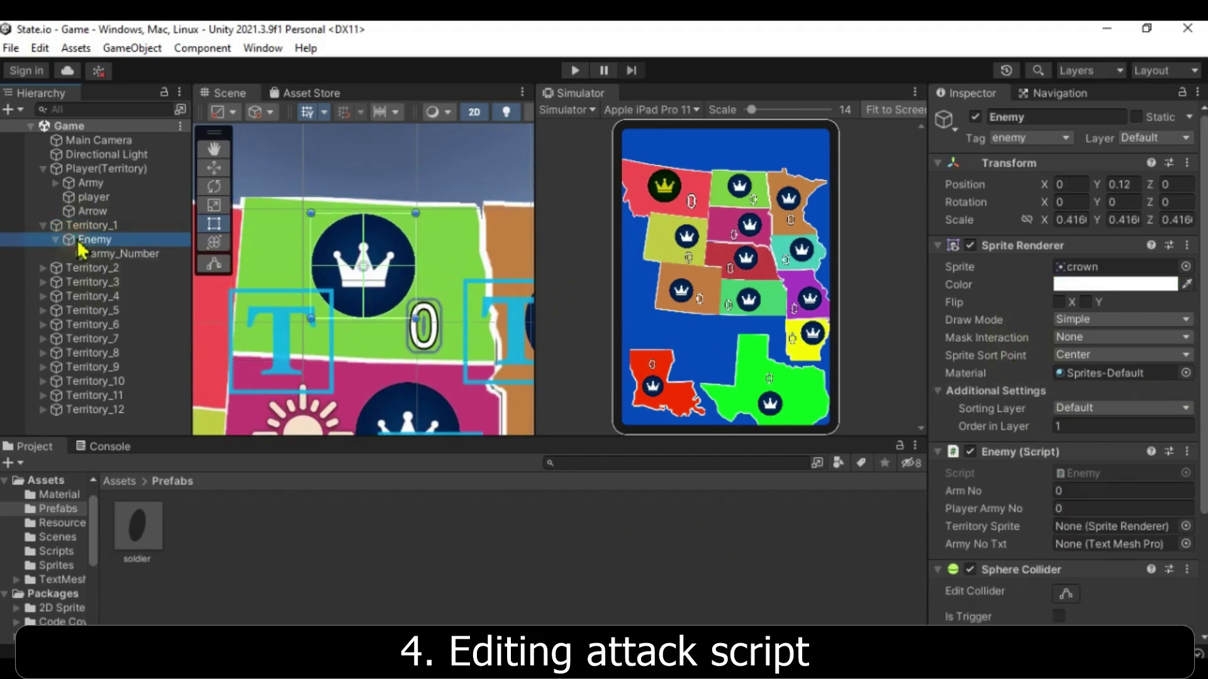
{"action": "scroll", "coordinate": [1120, 377], "scroll_direction": "down", "scroll_amount": 2}
{"action": "scroll", "coordinate": [1038, 428], "scroll_direction": "down", "scroll_amount": 3}
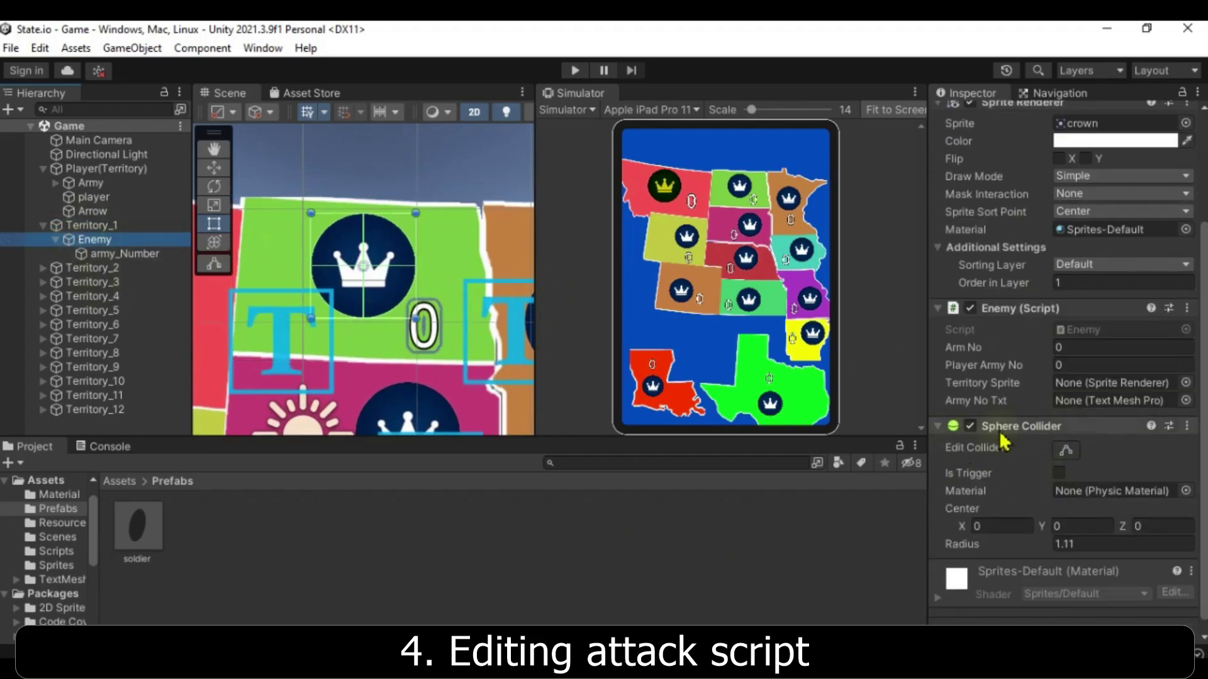
{"action": "left_click", "coordinate": [969, 427]}
{"action": "left_click", "coordinate": [970, 426]}
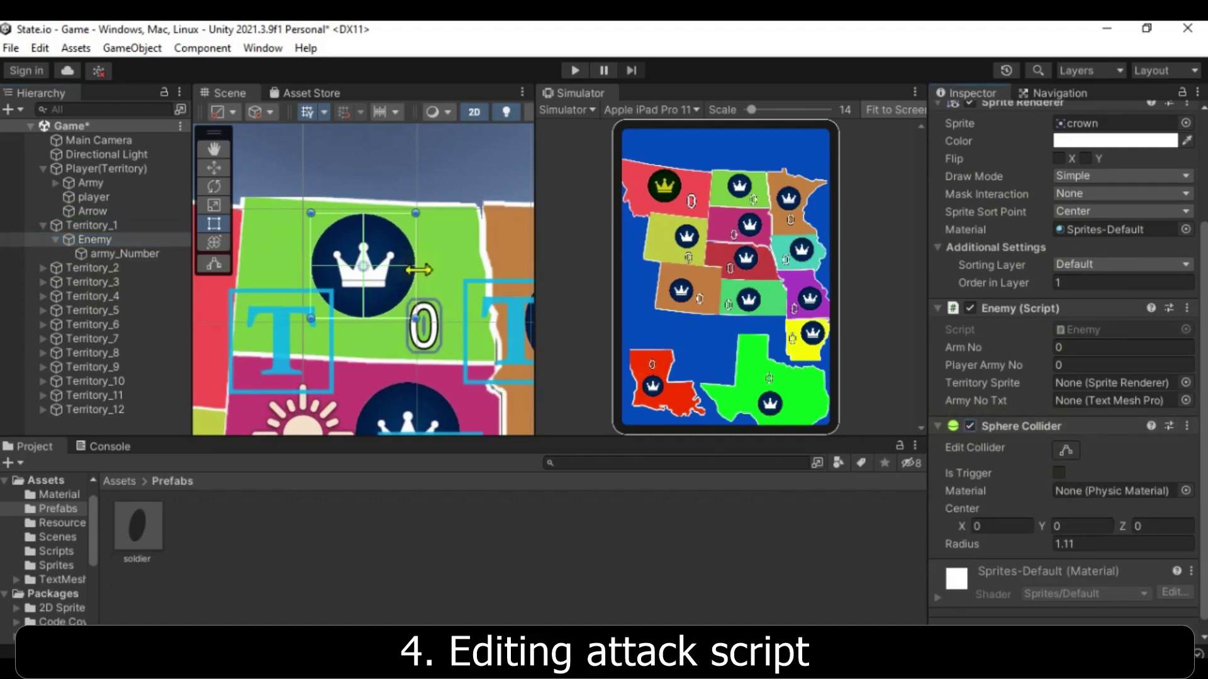
Reselect the Enemy object so its Enemy script shows Territory Sprite still unassigned
{"action": "left_click", "coordinate": [63, 239]}
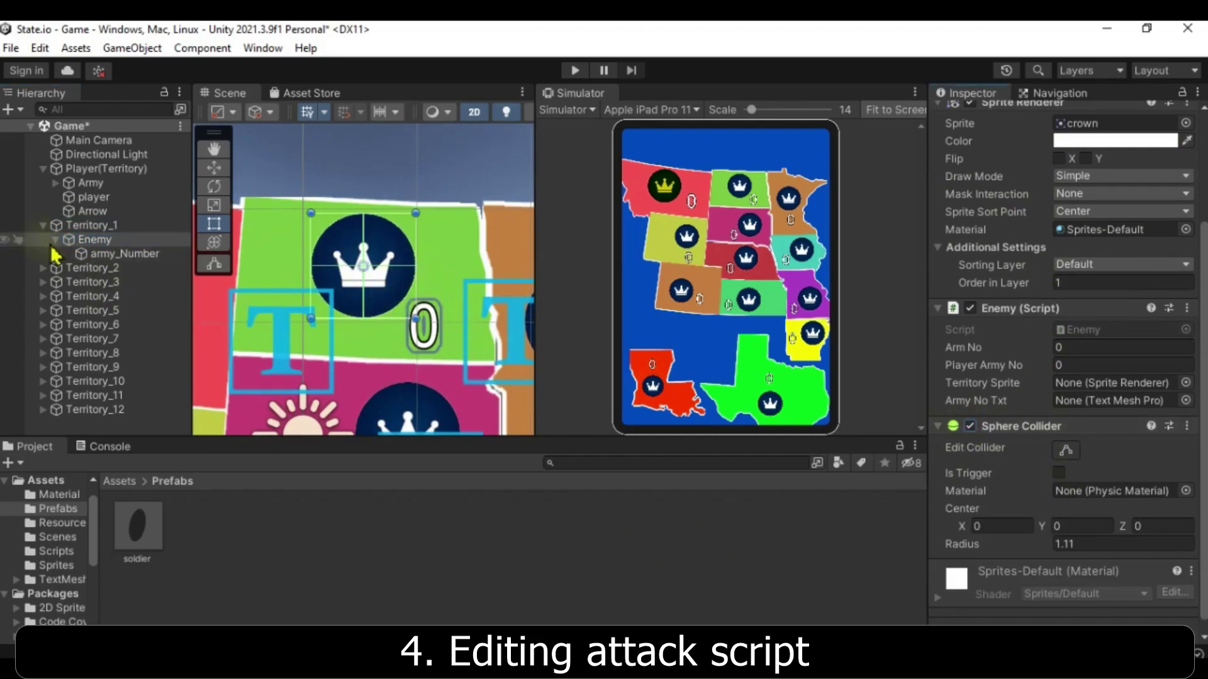
{"action": "left_click", "coordinate": [56, 239]}
{"action": "left_click", "coordinate": [56, 240]}
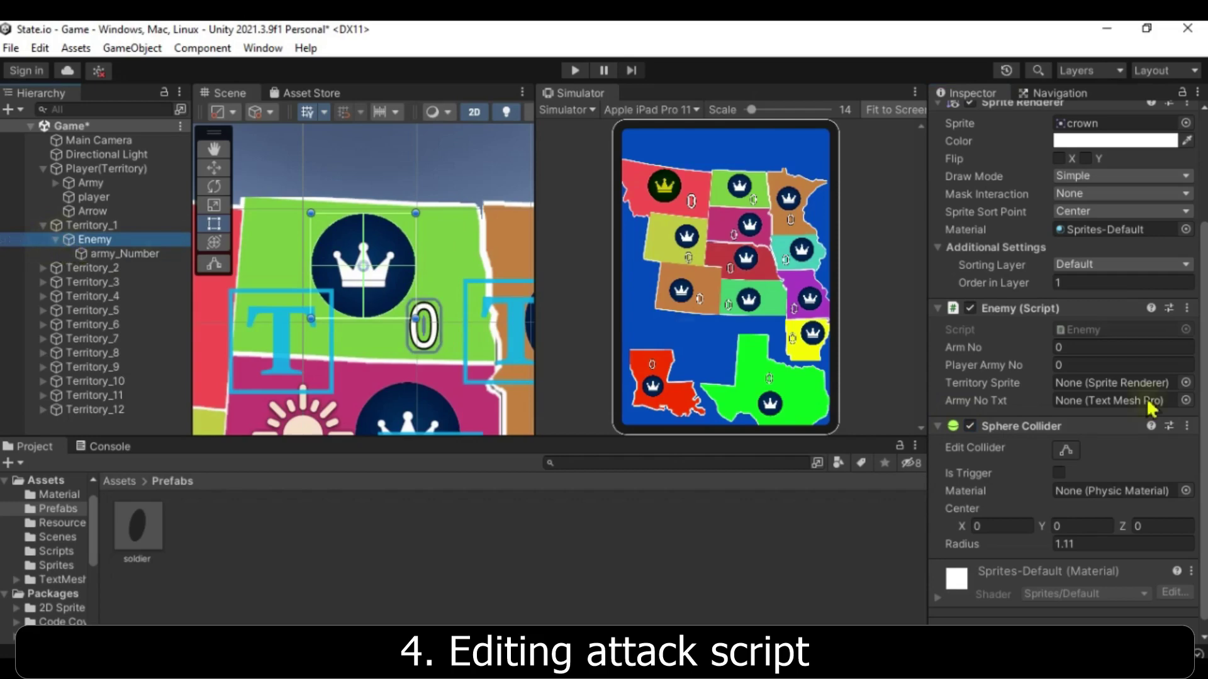
{"action": "scroll", "coordinate": [1126, 440], "scroll_direction": "down", "scroll_amount": 1}
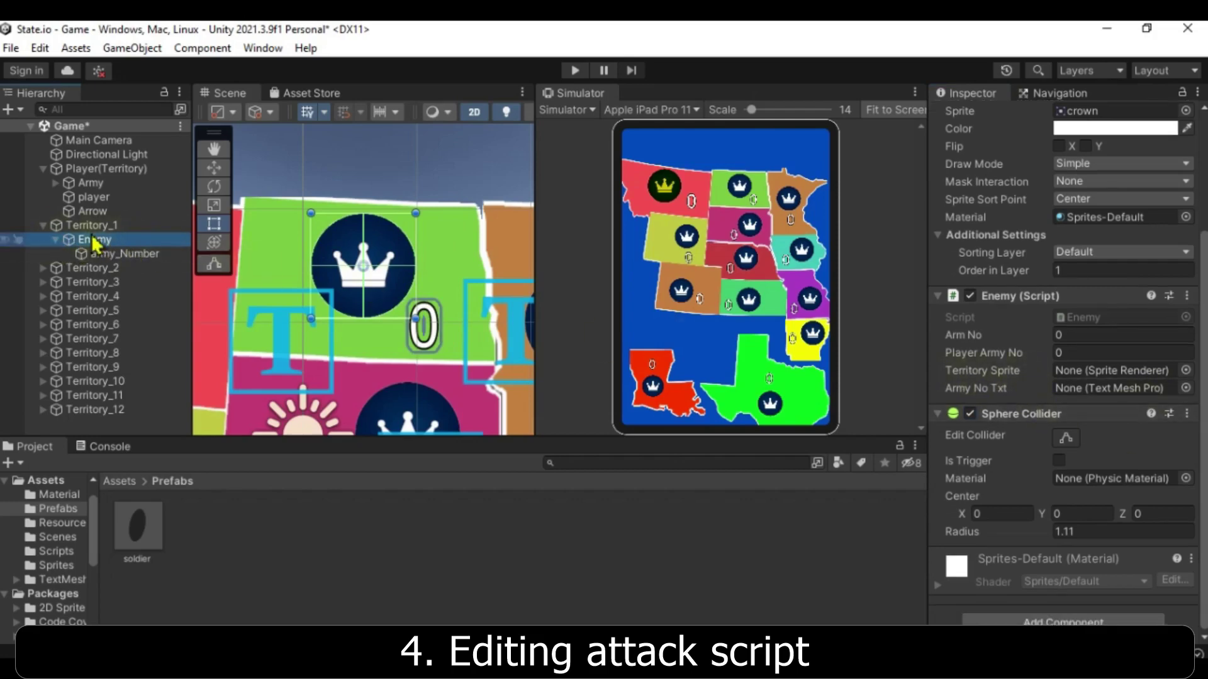
{"action": "scroll", "coordinate": [1119, 319], "scroll_direction": "up", "scroll_amount": 5}
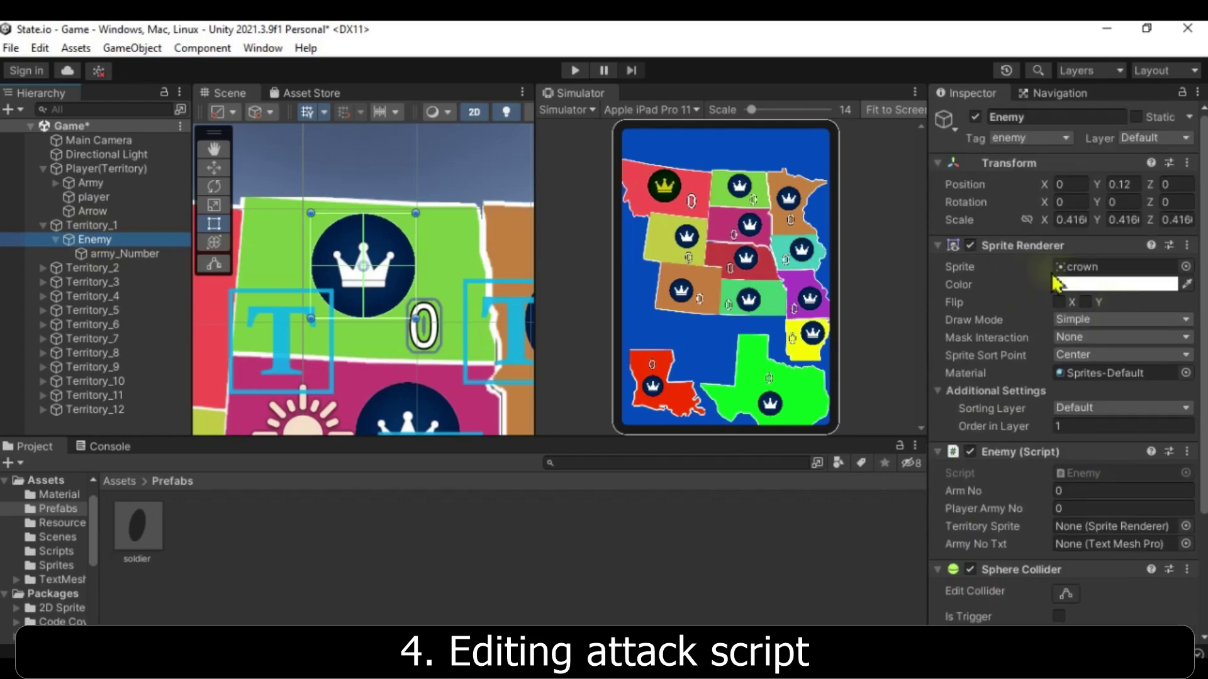
{"action": "scroll", "coordinate": [1126, 314], "scroll_direction": "down", "scroll_amount": 3}
{"action": "left_click", "coordinate": [352, 283]}
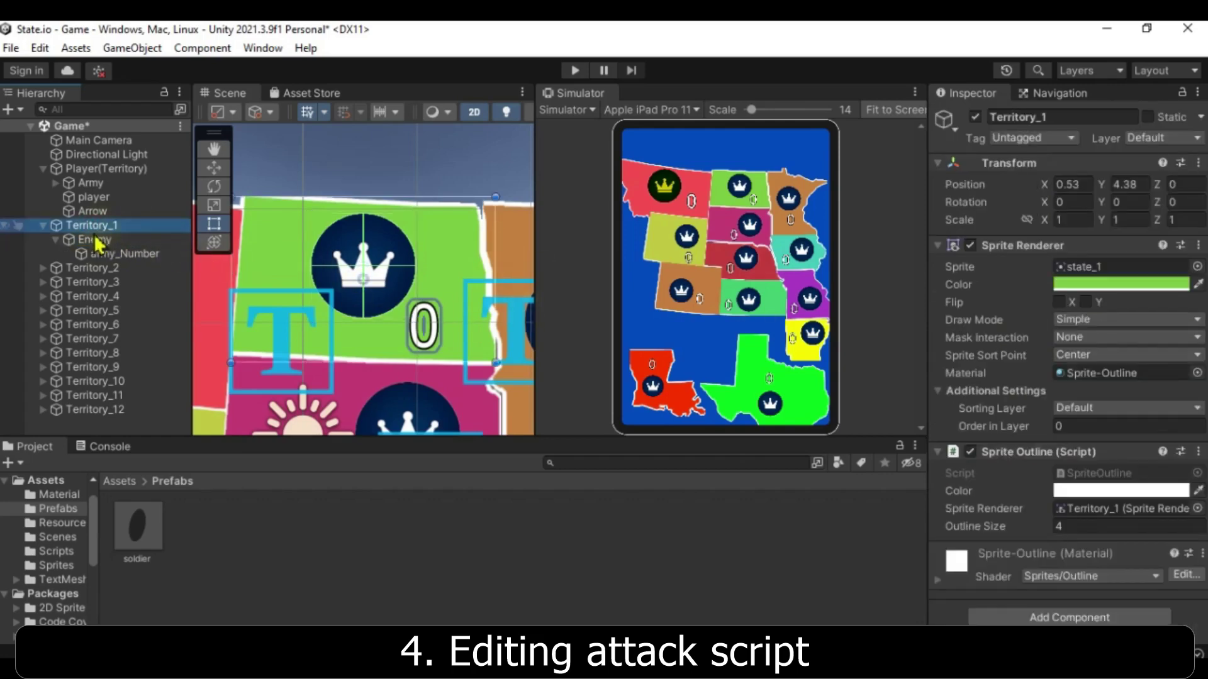
{"action": "left_click", "coordinate": [95, 240]}
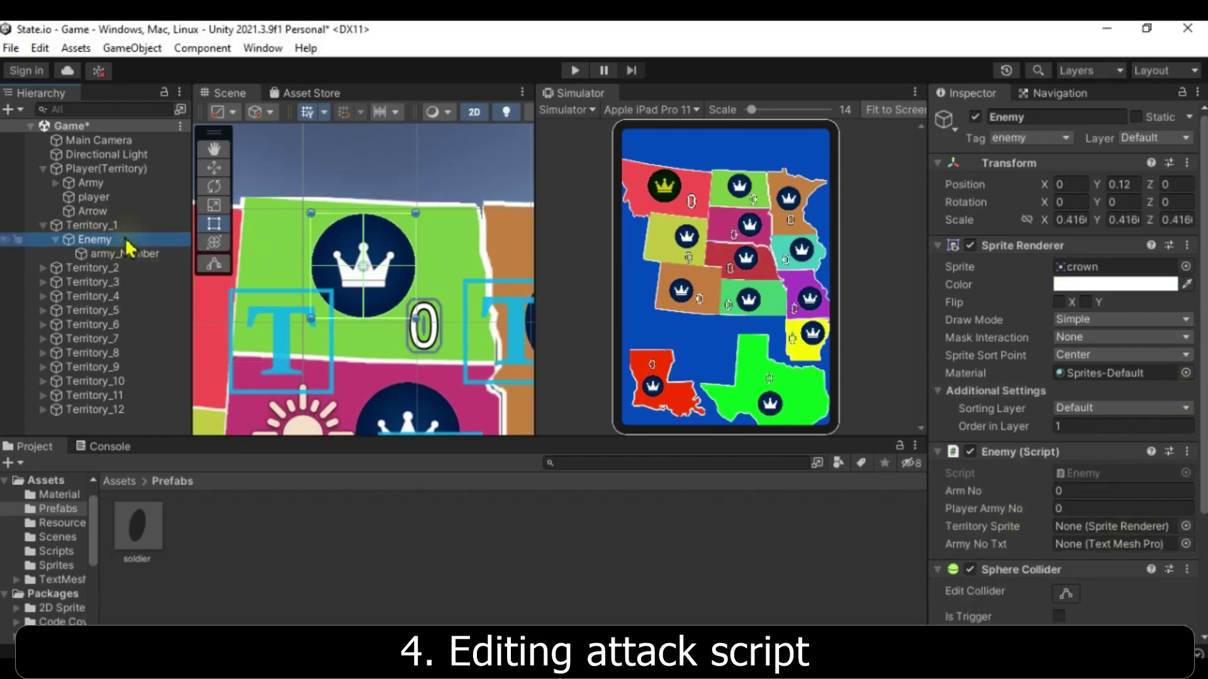
Assign Territory_1 through Territory_4 as their Enemy children's Territory Sprite
{"action": "mouse_move", "coordinate": [91, 225]}
{"action": "left_mouse_down"}
{"action": "mouse_move", "coordinate": [1129, 542]}
{"action": "mouse_move", "coordinate": [1132, 532]}
{"action": "left_mouse_up"}
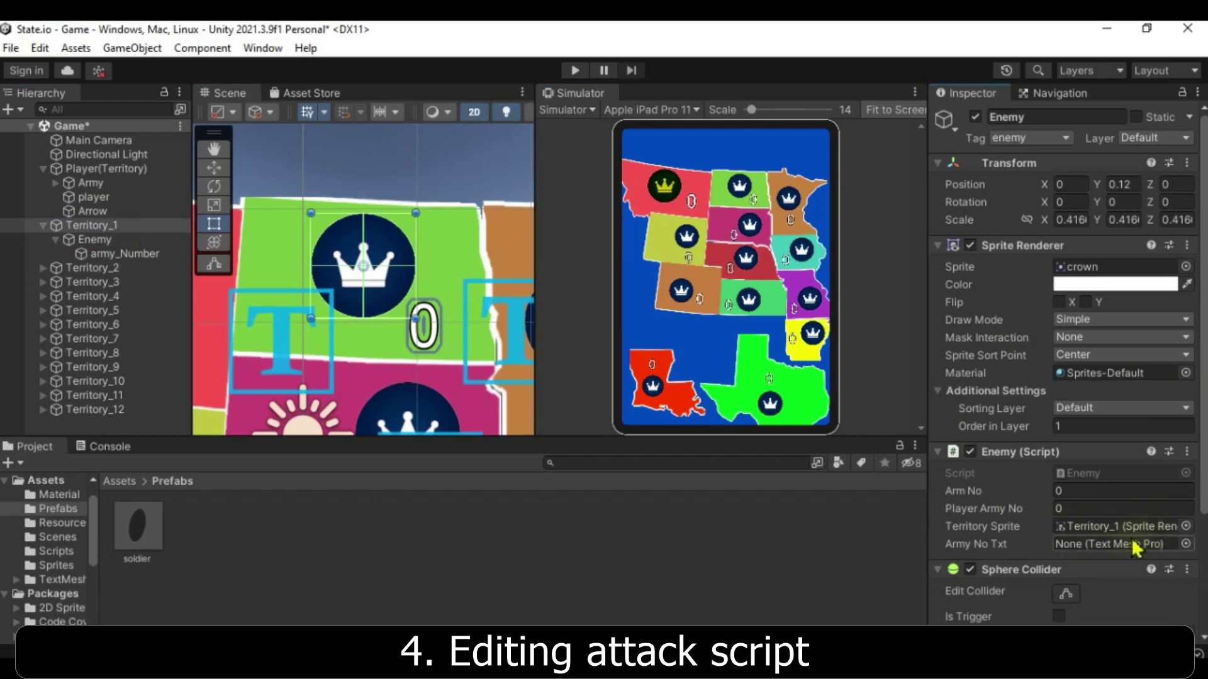
{"action": "left_click", "coordinate": [43, 268]}
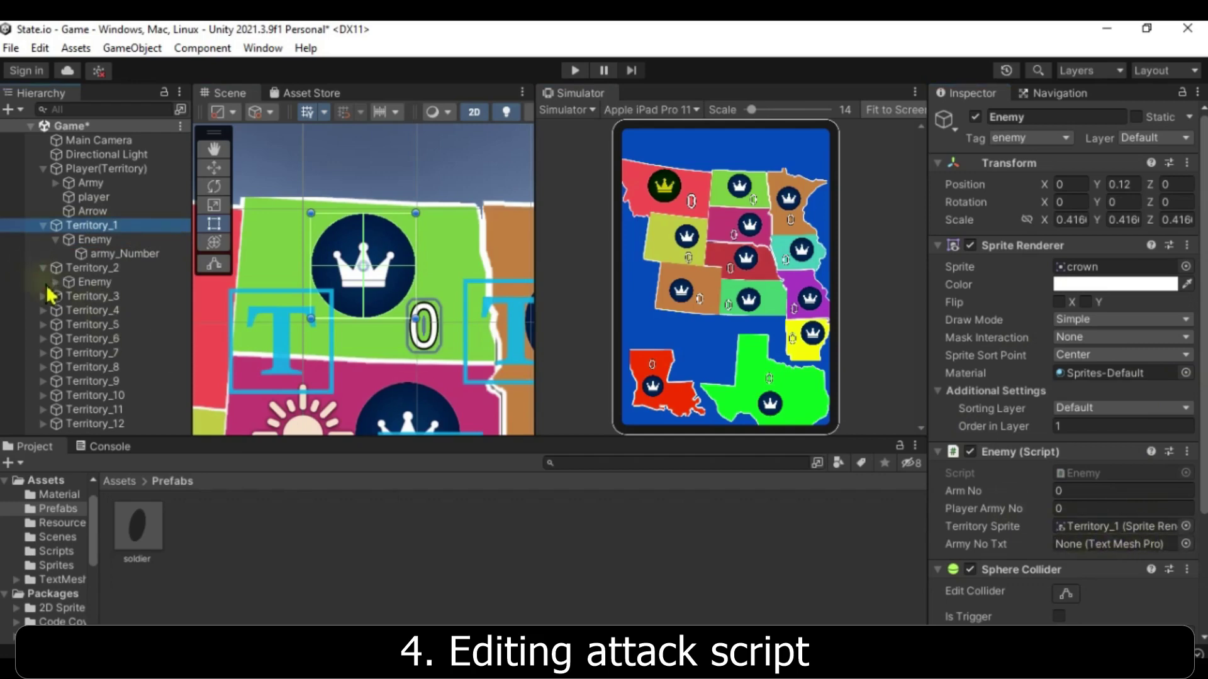
{"action": "left_click", "coordinate": [43, 297]}
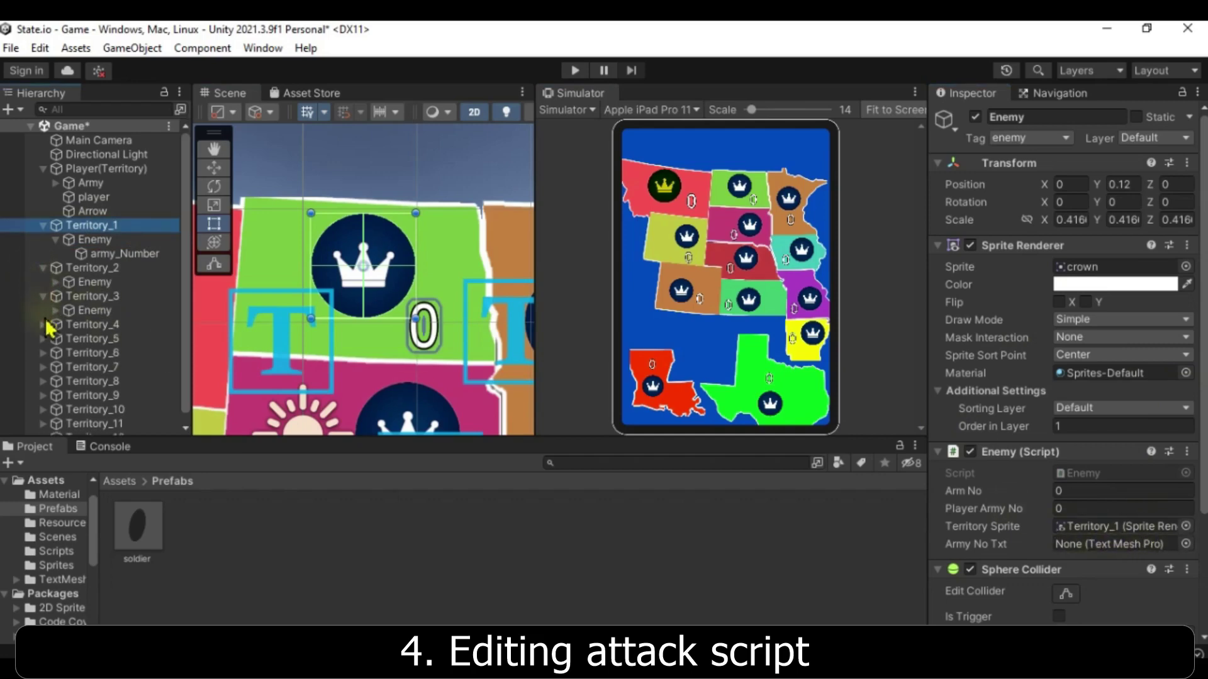
{"action": "left_click", "coordinate": [93, 283]}
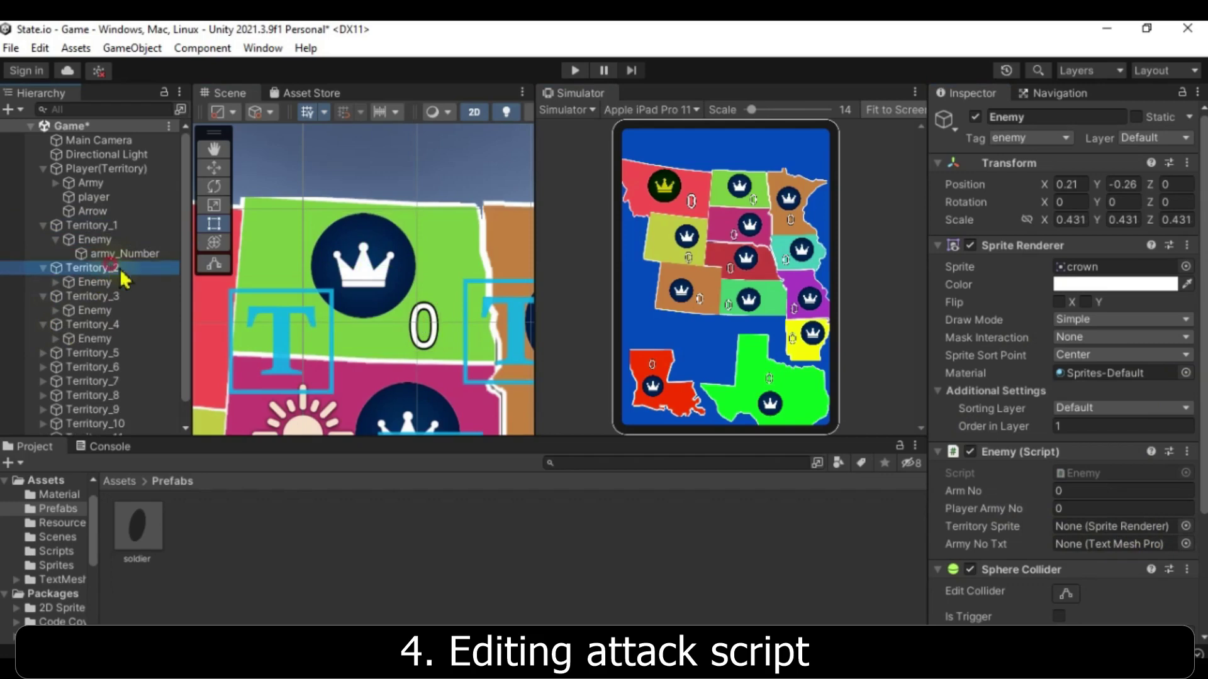
{"action": "left_click_drag", "start_coordinate": [114, 269], "coordinate": [1063, 527]}
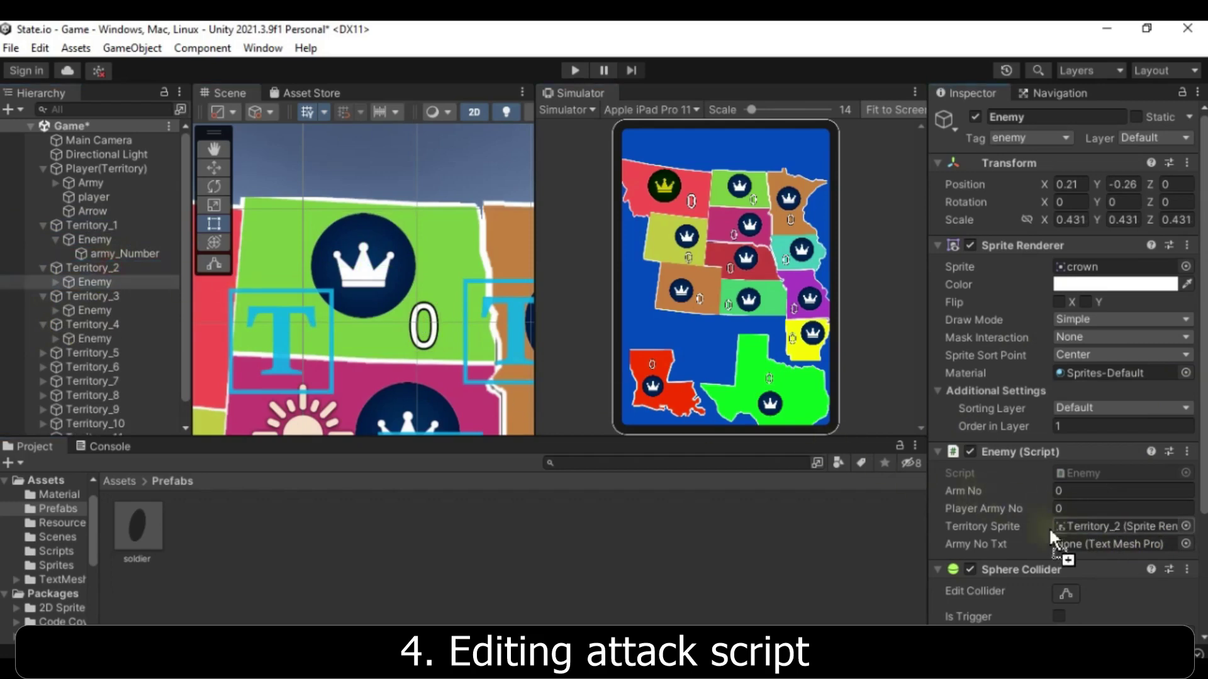
{"action": "left_click", "coordinate": [94, 311]}
{"action": "left_click_drag", "start_coordinate": [88, 296], "coordinate": [1080, 537]}
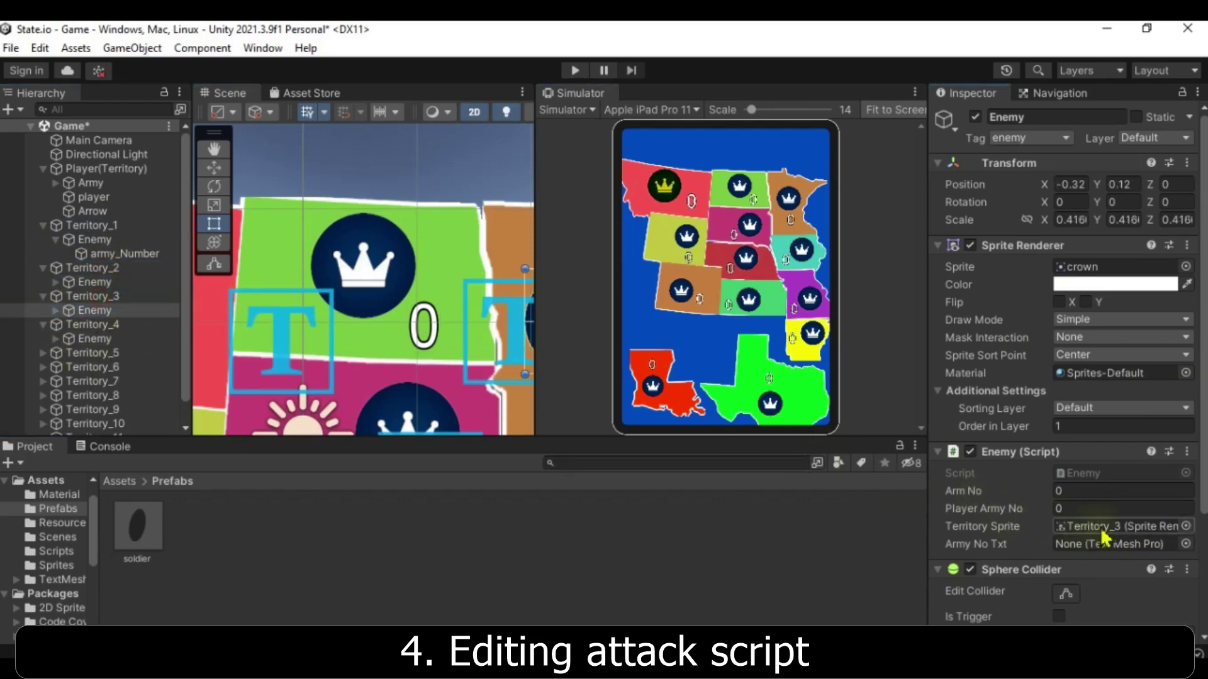
{"action": "mouse_move", "coordinate": [89, 325]}
{"action": "left_mouse_down"}
{"action": "mouse_move", "coordinate": [97, 349]}
{"action": "mouse_move", "coordinate": [1107, 527]}
{"action": "left_mouse_up"}
Assign Territory_5 through Territory_8 as their Enemy children's Territory Sprite
{"action": "scroll", "coordinate": [80, 343], "scroll_direction": "down", "scroll_amount": 1}
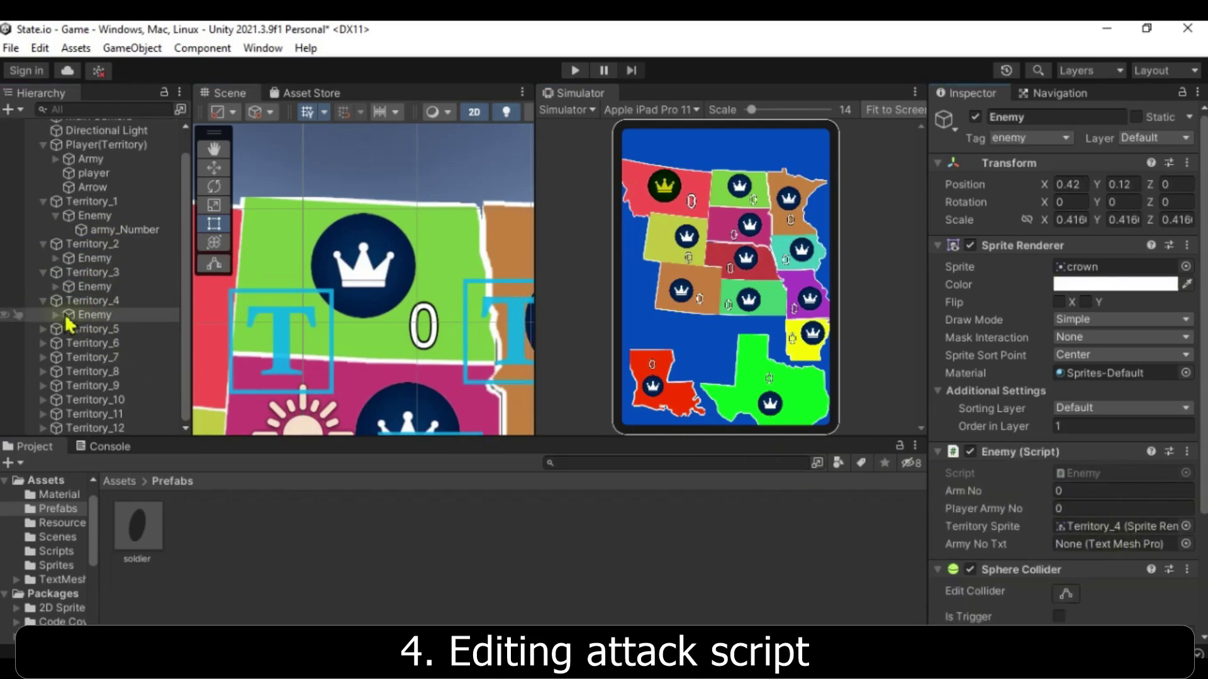
{"action": "left_click", "coordinate": [43, 329]}
{"action": "left_click", "coordinate": [42, 358]}
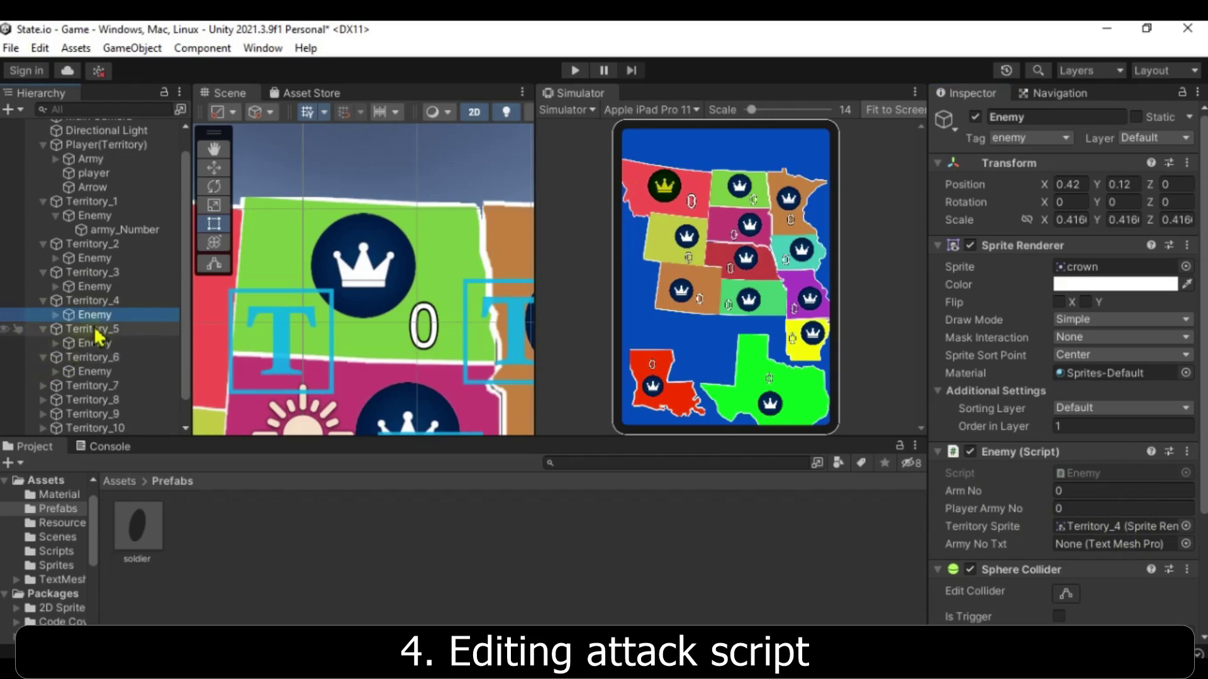
{"action": "left_click", "coordinate": [101, 343]}
{"action": "left_click_drag", "start_coordinate": [91, 329], "coordinate": [1137, 529]}
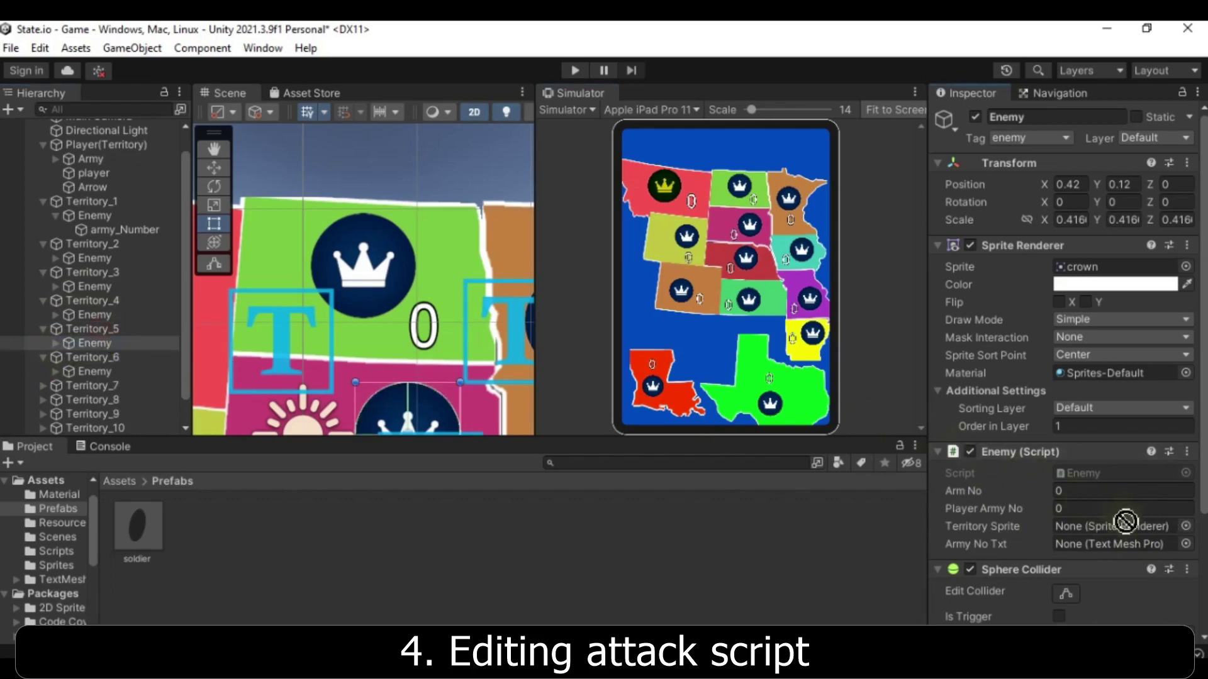
{"action": "left_click", "coordinate": [95, 371]}
{"action": "left_click_drag", "start_coordinate": [91, 357], "coordinate": [1086, 531]}
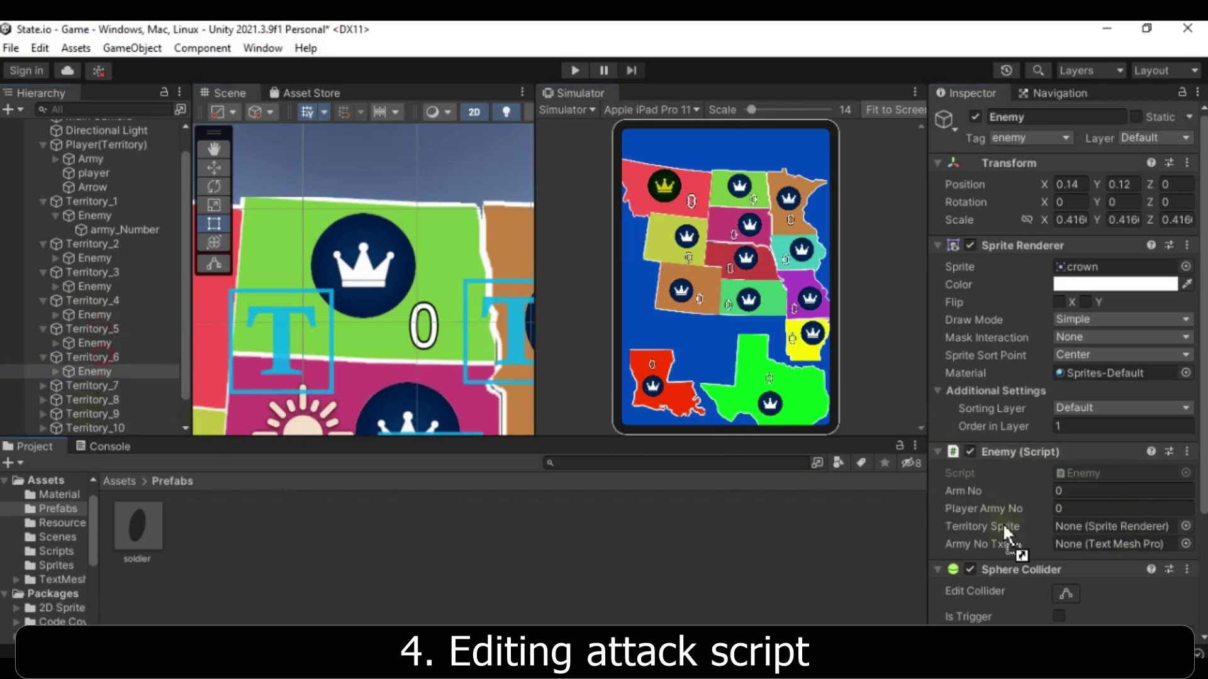
{"action": "scroll", "coordinate": [63, 375], "scroll_direction": "down", "scroll_amount": 1}
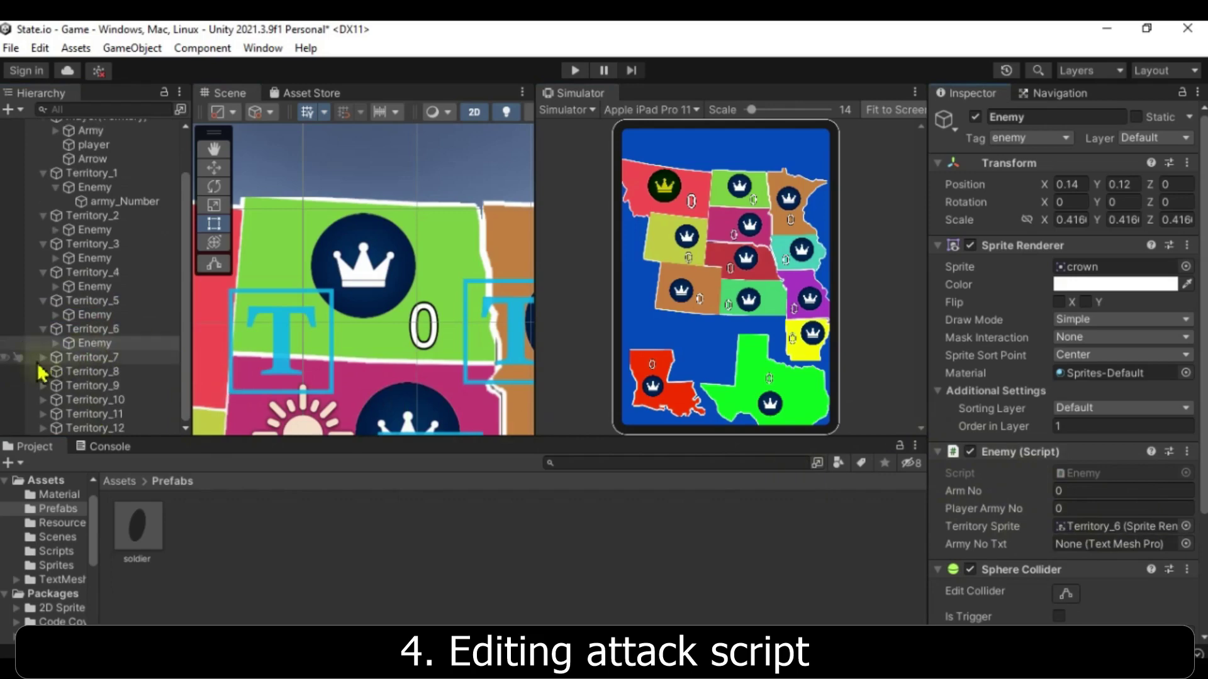
{"action": "left_click", "coordinate": [42, 357]}
{"action": "left_click", "coordinate": [43, 385]}
{"action": "left_click_drag", "start_coordinate": [94, 343], "coordinate": [1111, 534]}
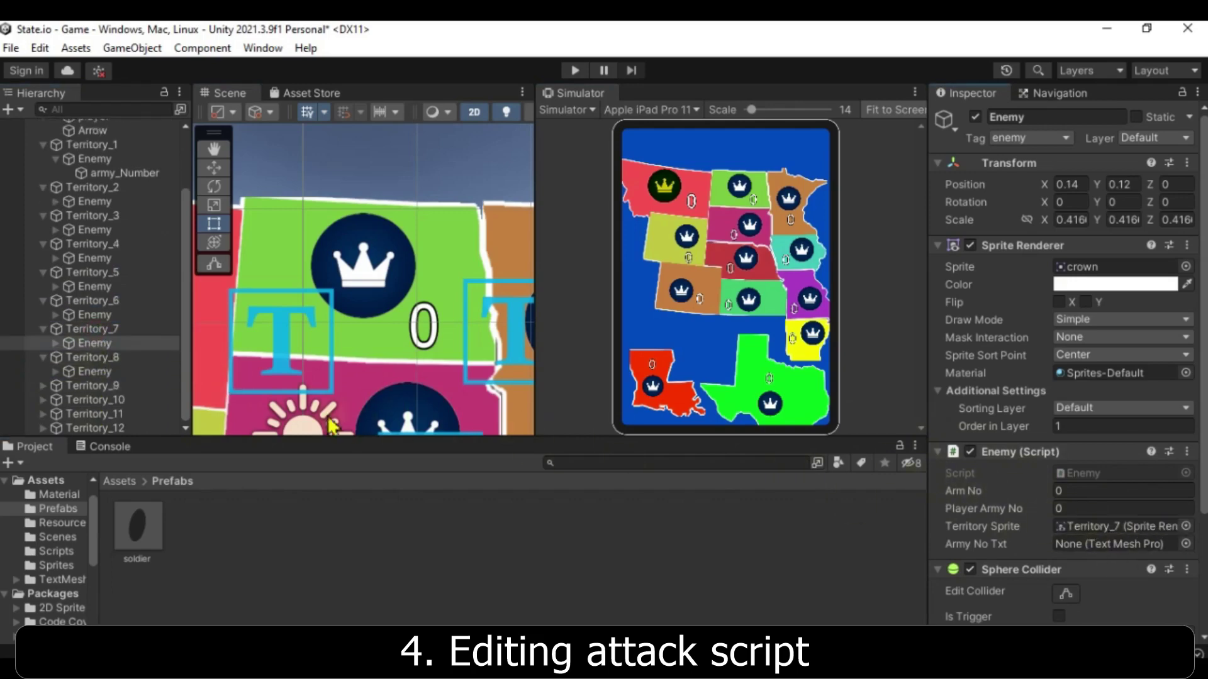
{"action": "left_click_drag", "start_coordinate": [94, 371], "coordinate": [1139, 531]}
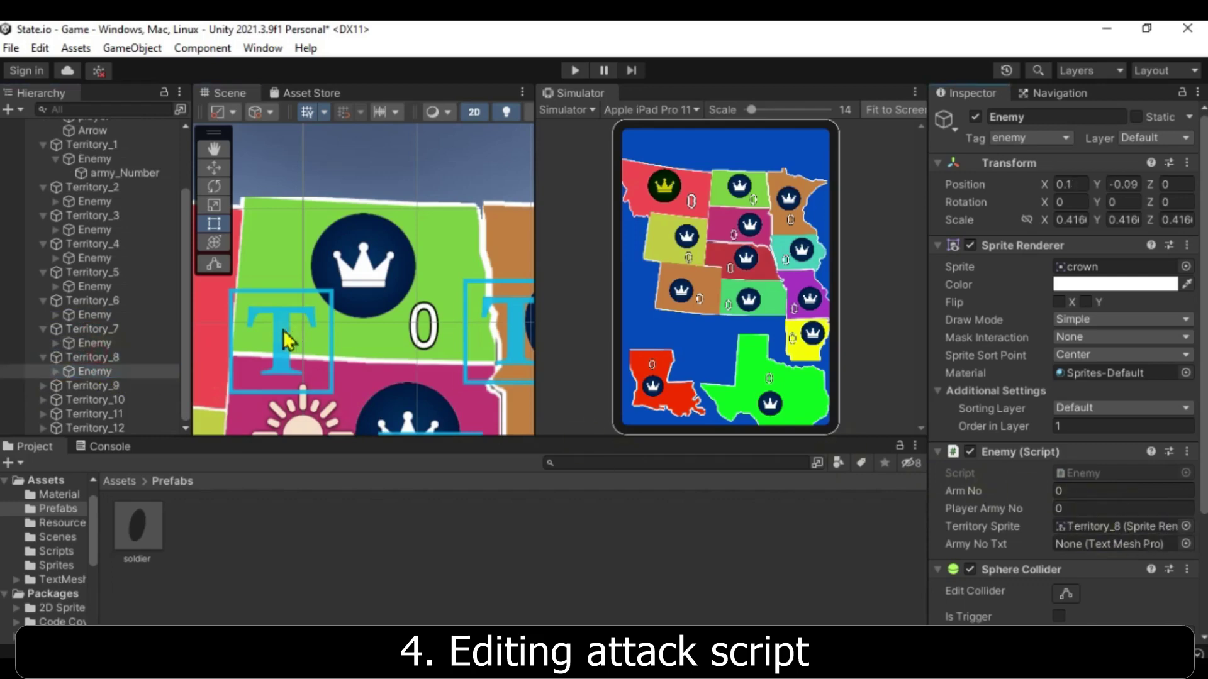
Assign Territory_9 through Territory_12 as their Enemy children's Territory Sprite
{"action": "left_click", "coordinate": [39, 385]}
{"action": "left_click", "coordinate": [42, 385]}
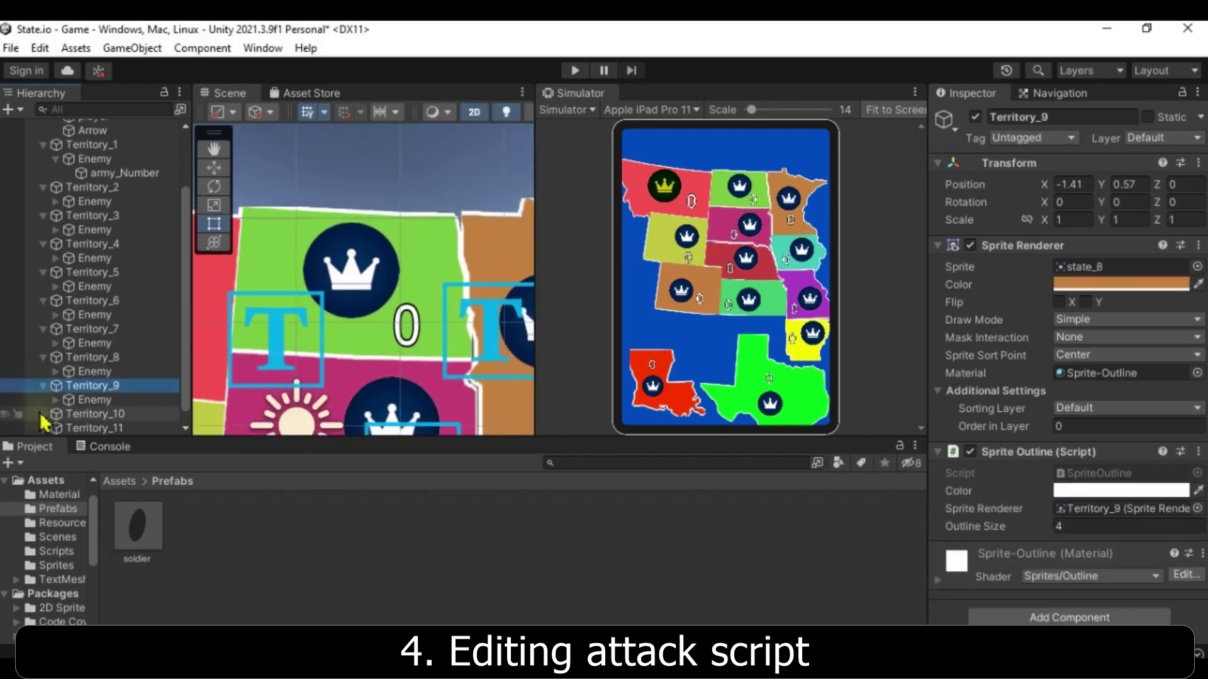
{"action": "scroll", "coordinate": [63, 378], "scroll_direction": "down", "scroll_amount": 1}
{"action": "left_click", "coordinate": [114, 371]}
{"action": "left_click_drag", "start_coordinate": [94, 357], "coordinate": [1119, 525]}
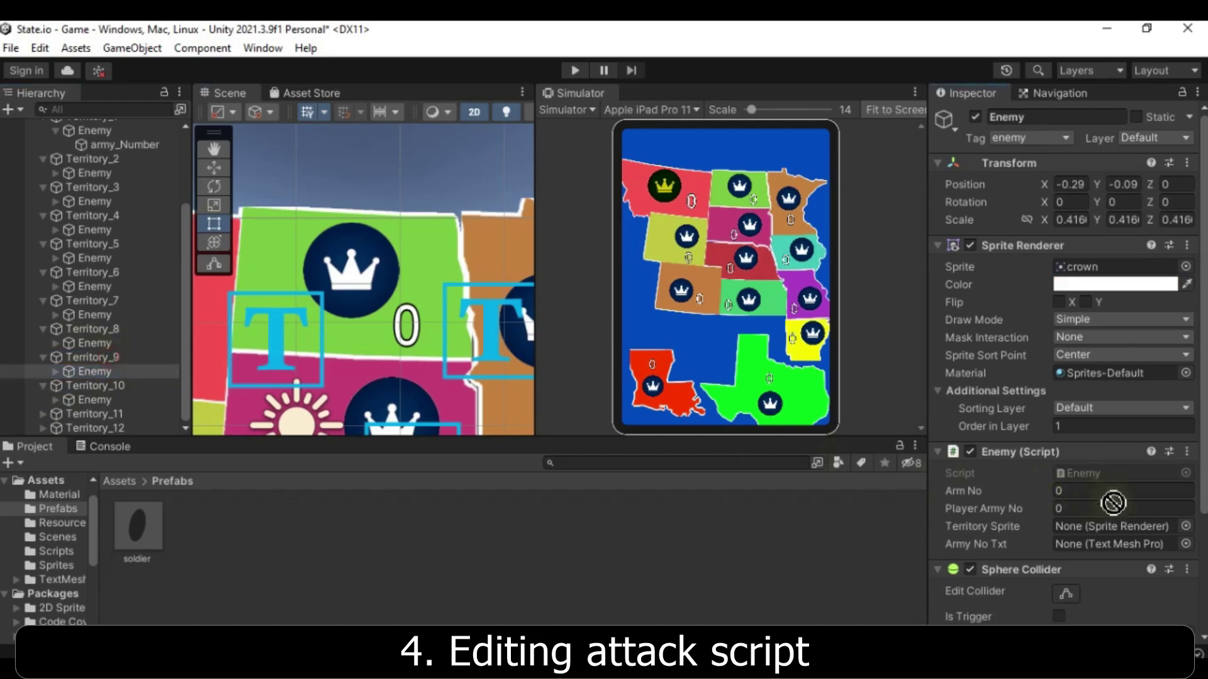
{"action": "left_click", "coordinate": [86, 400]}
{"action": "left_click_drag", "start_coordinate": [95, 385], "coordinate": [1114, 526]}
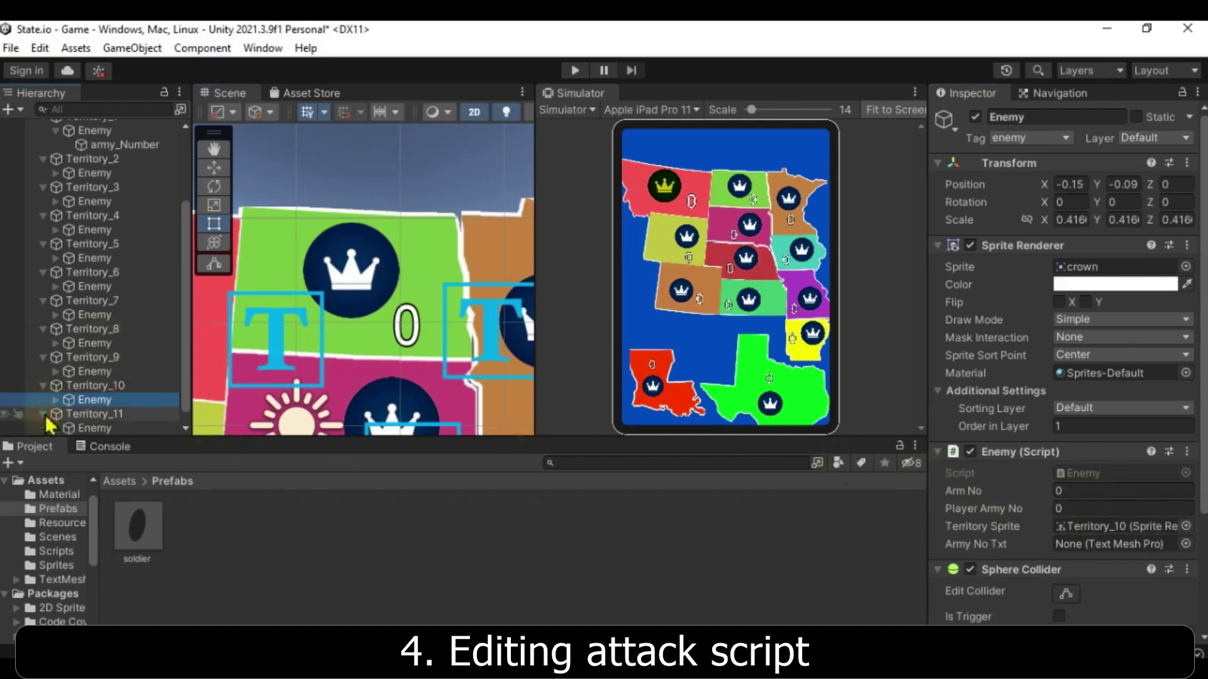
{"action": "scroll", "coordinate": [51, 413], "scroll_direction": "down", "scroll_amount": 1}
{"action": "scroll", "coordinate": [50, 414], "scroll_direction": "down", "scroll_amount": 1}
{"action": "left_click", "coordinate": [91, 400]}
{"action": "left_click_drag", "start_coordinate": [94, 385], "coordinate": [1113, 526]}
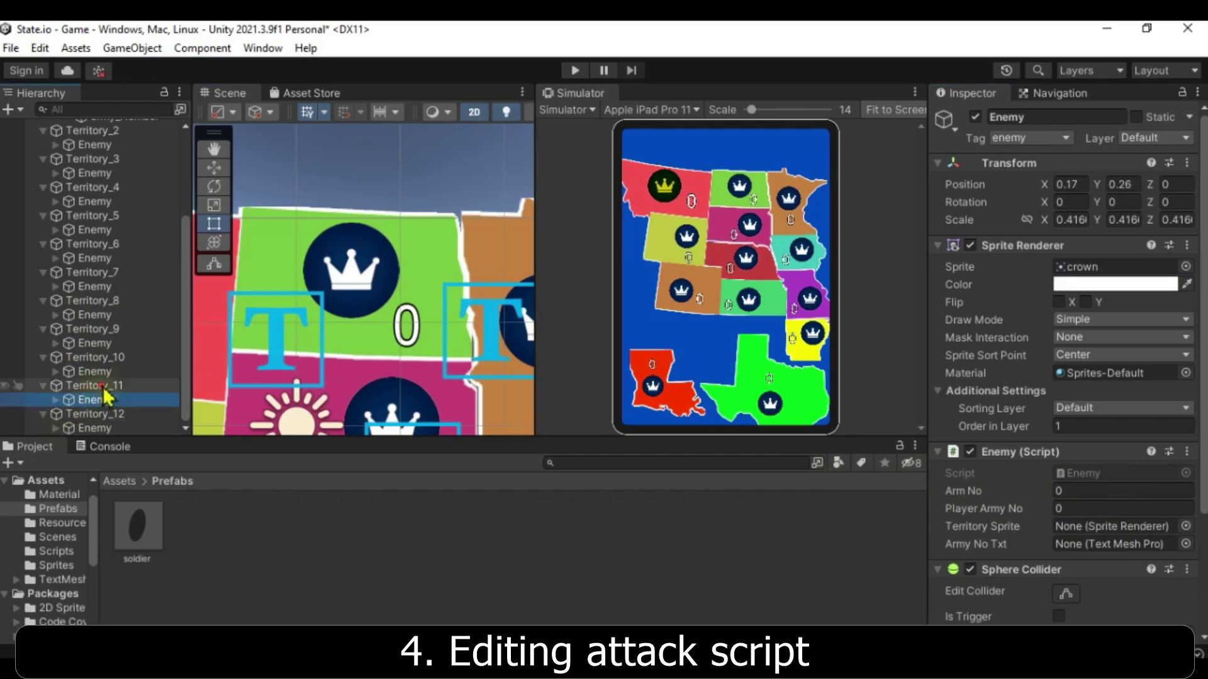
{"action": "left_click", "coordinate": [91, 428]}
{"action": "left_click_drag", "start_coordinate": [94, 413], "coordinate": [1095, 531]}
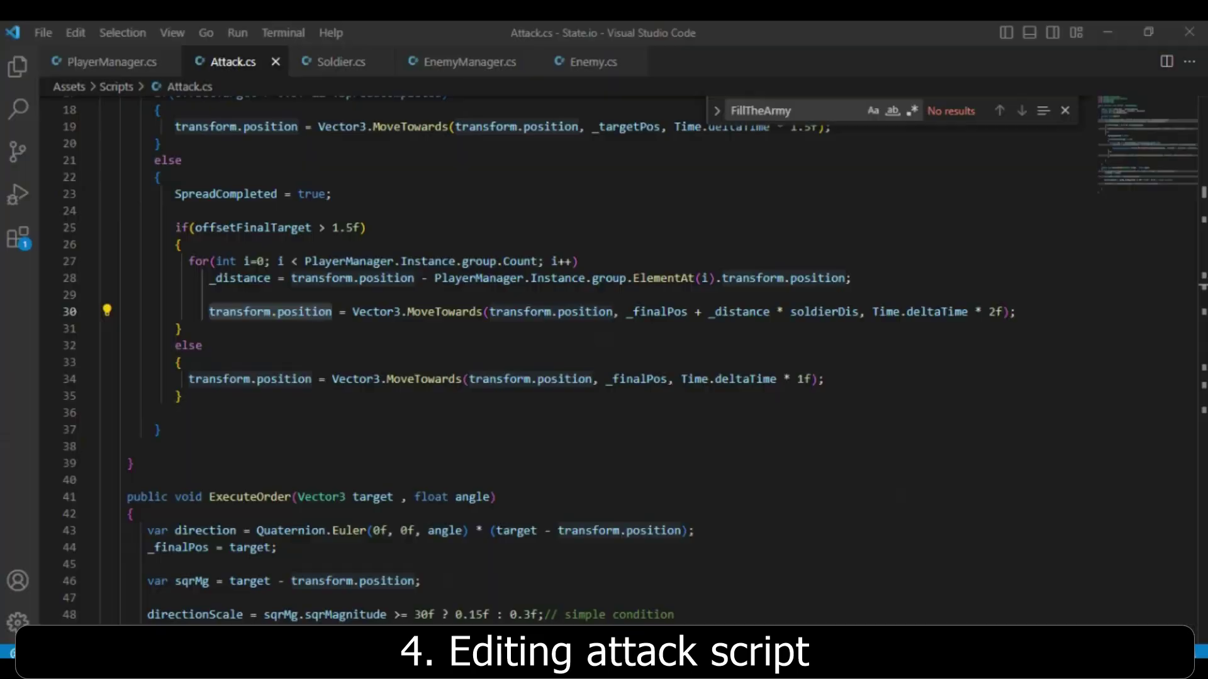
Review Enemy.cs and EnemyManager.cs, selecting the line that recolours the enemy's own sprite
{"action": "scroll", "coordinate": [392, 300], "scroll_direction": "down", "scroll_amount": 1}
{"action": "left_click", "coordinate": [465, 303]}
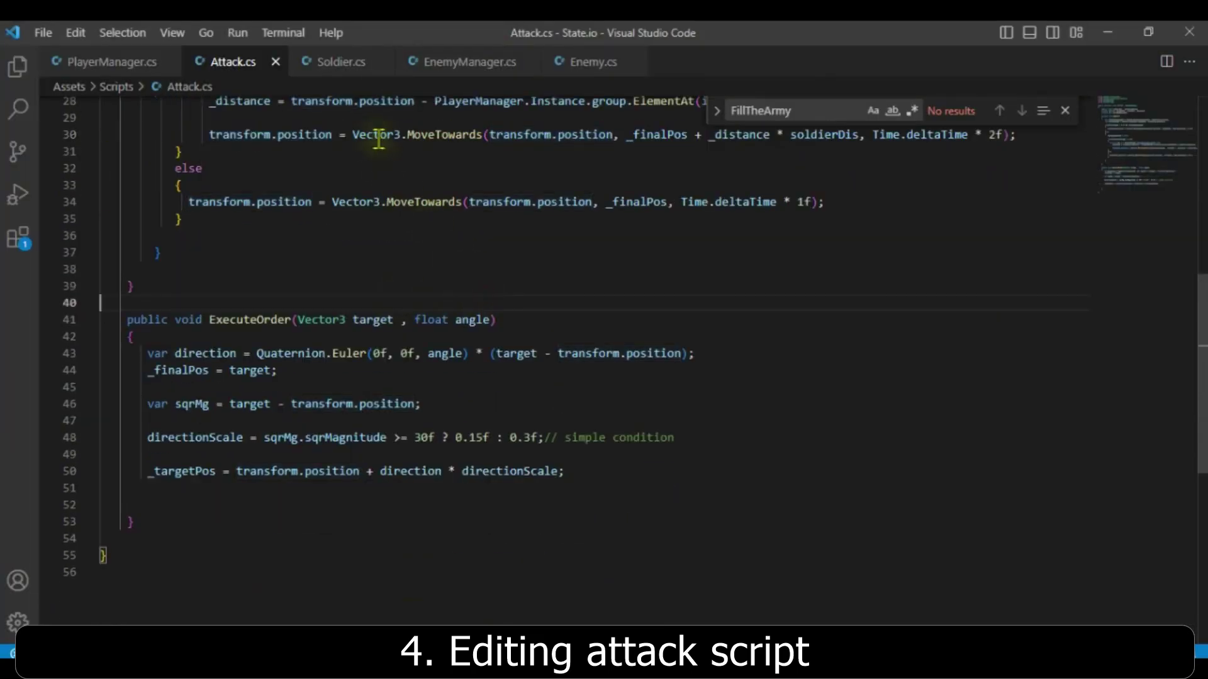
{"action": "left_click", "coordinate": [589, 75]}
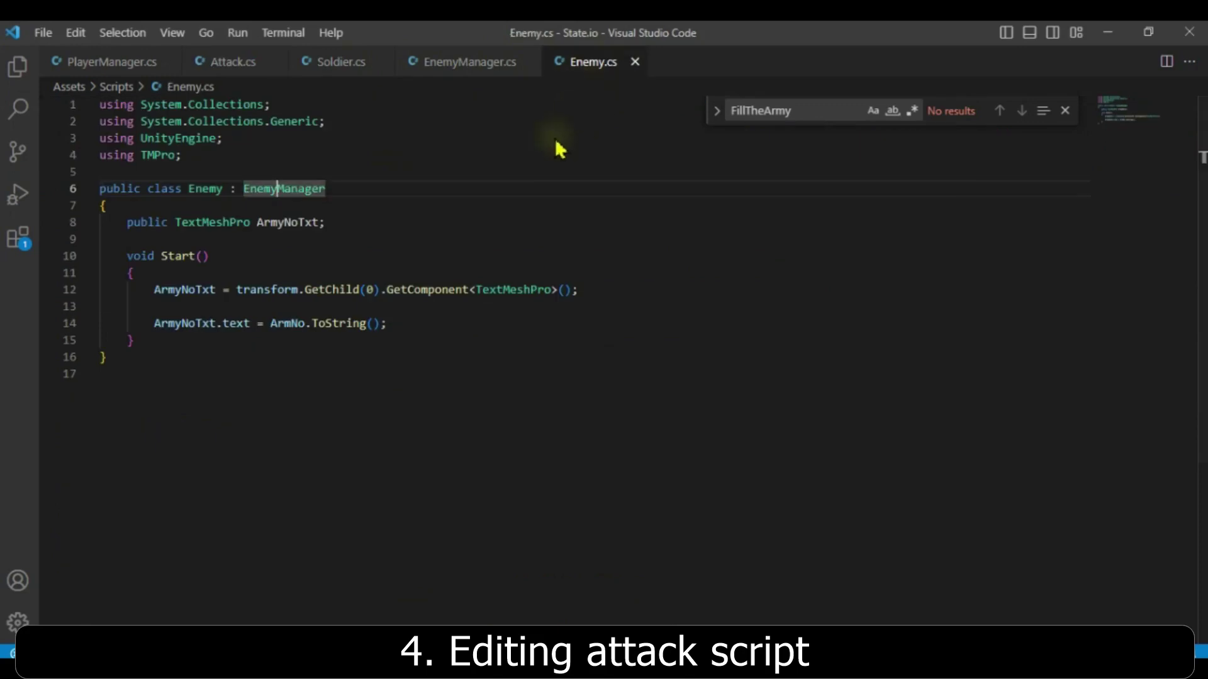
{"action": "left_click", "coordinate": [462, 70]}
{"action": "left_click", "coordinate": [521, 314]}
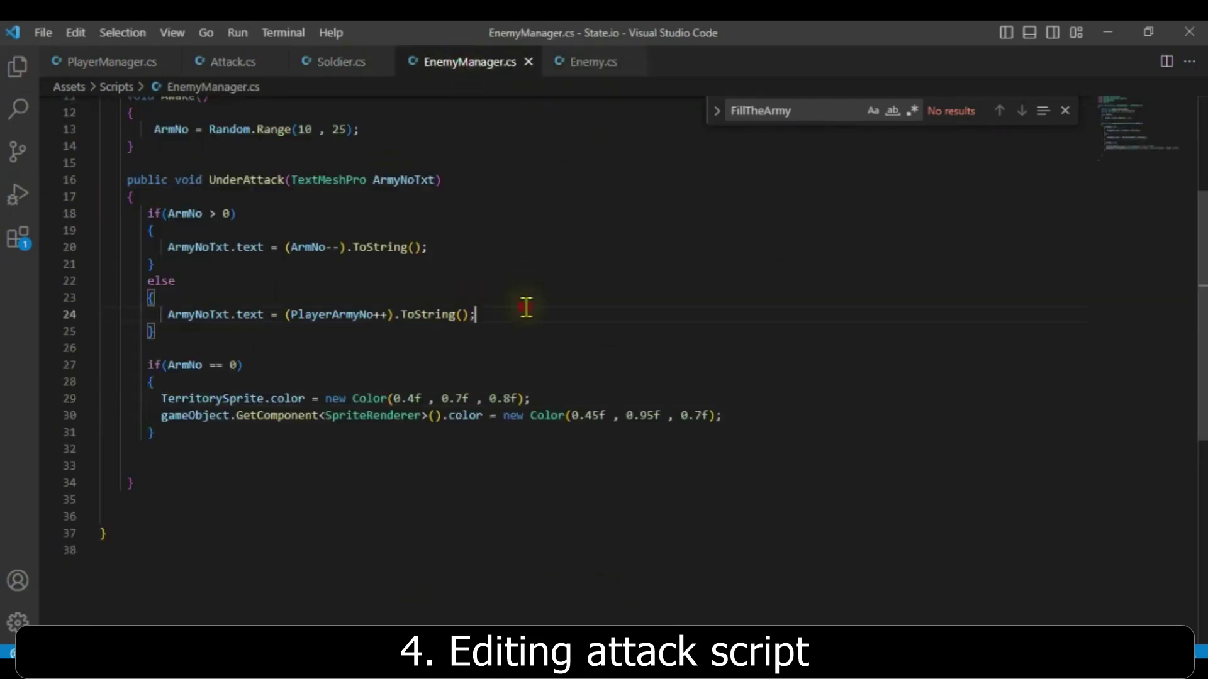
{"action": "left_click", "coordinate": [434, 382]}
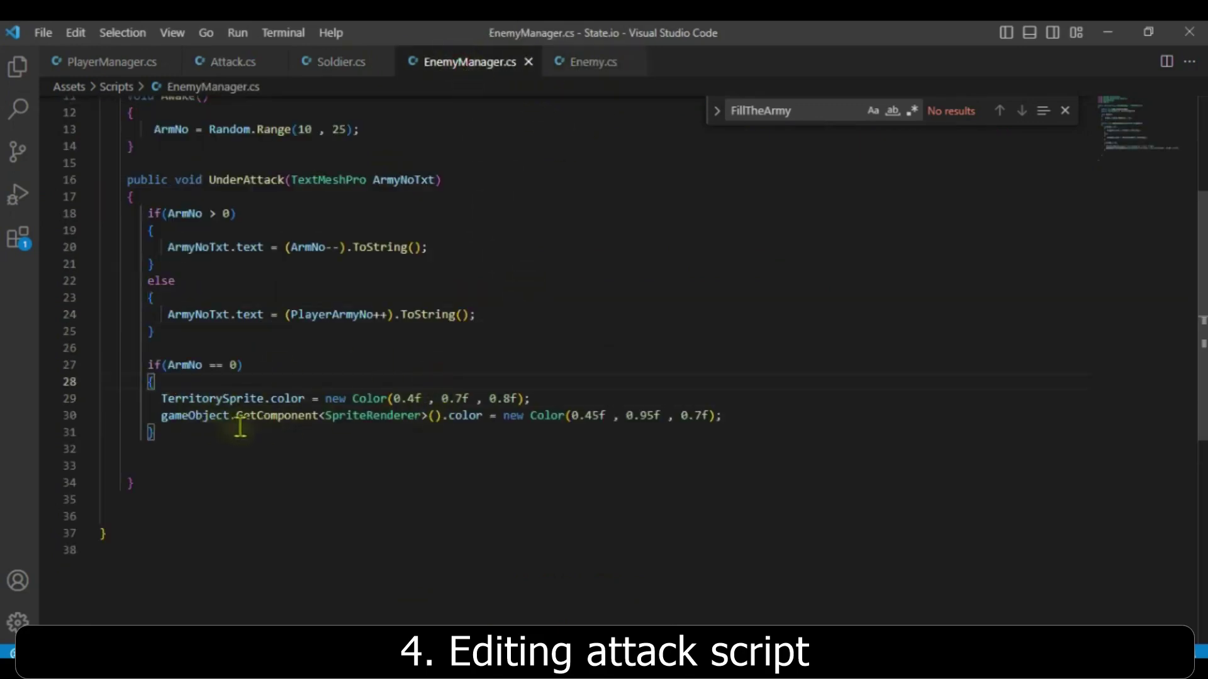
{"action": "left_click_drag", "start_coordinate": [162, 398], "coordinate": [367, 398]}
{"action": "scroll", "coordinate": [352, 365], "scroll_direction": "up", "scroll_amount": 5}
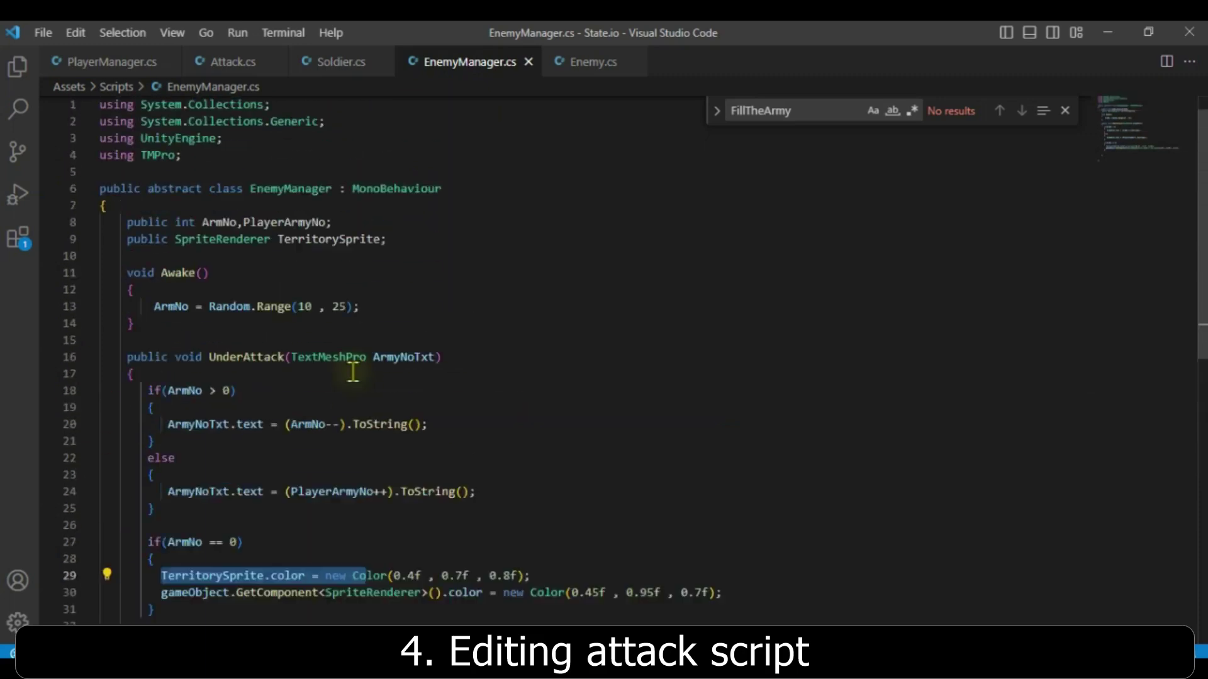
{"action": "left_click_drag", "start_coordinate": [124, 265], "coordinate": [392, 277]}
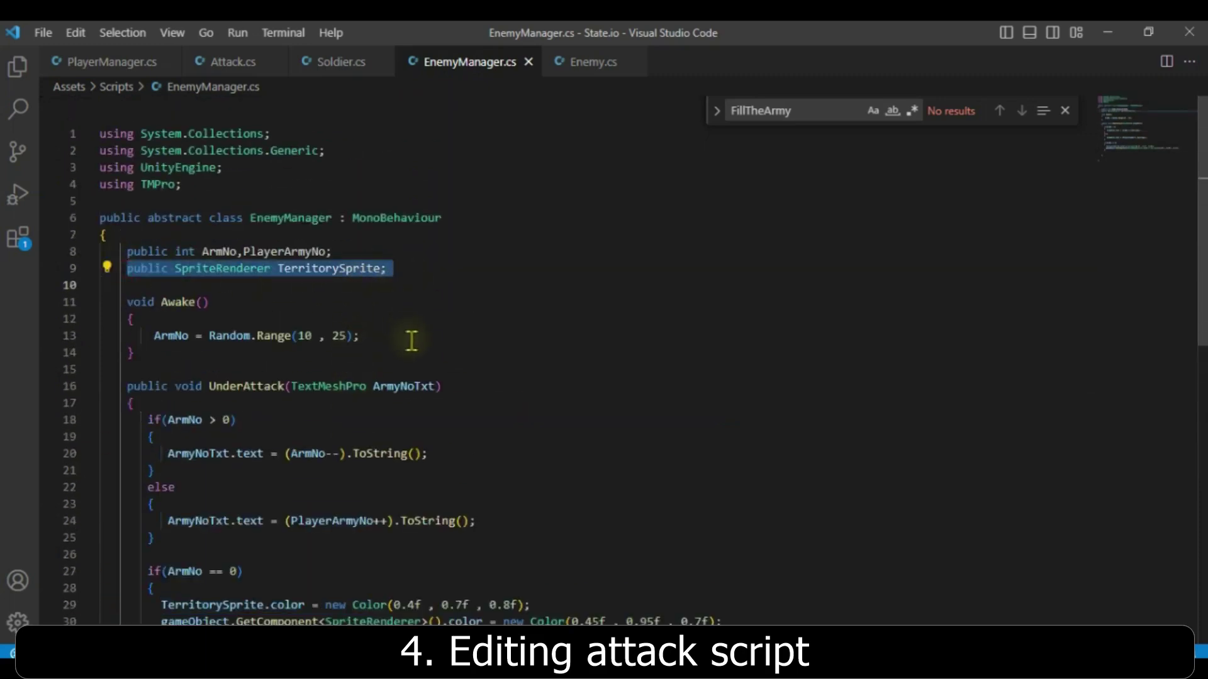
{"action": "scroll", "coordinate": [409, 339], "scroll_direction": "down", "scroll_amount": 2}
{"action": "left_click_drag", "start_coordinate": [160, 533], "coordinate": [722, 534]}
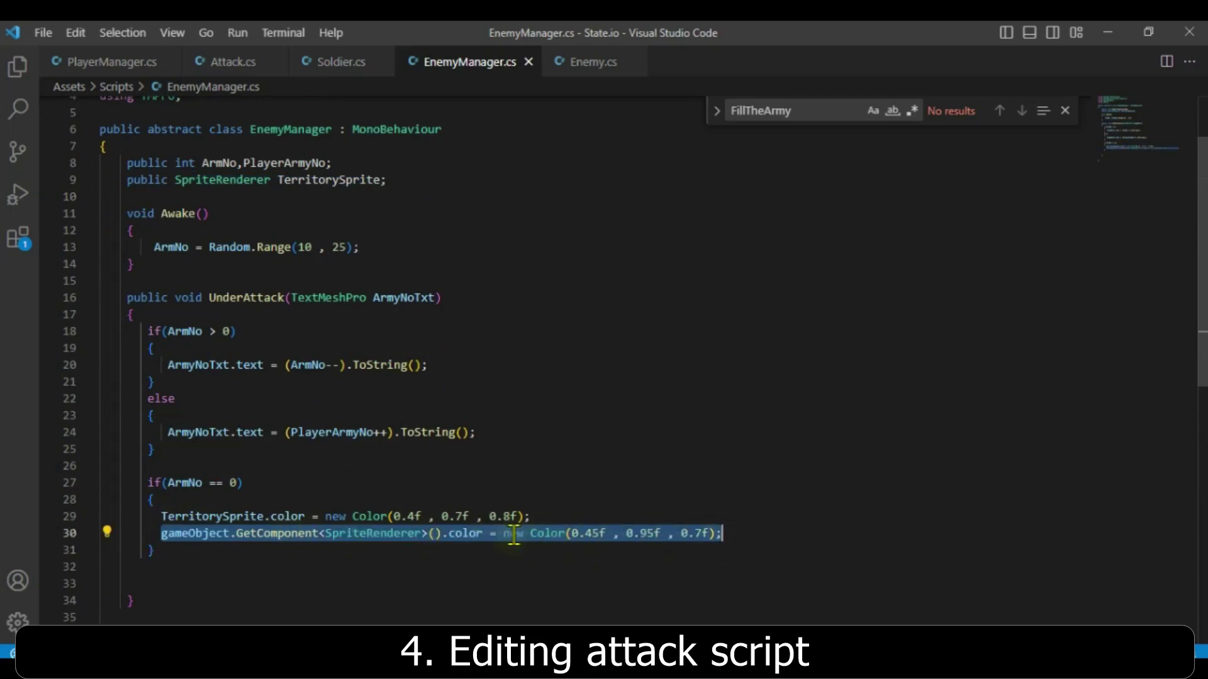
Back in Unity, show the Console, give the scene views more height and start Play mode
{"action": "left_click", "coordinate": [1107, 32]}
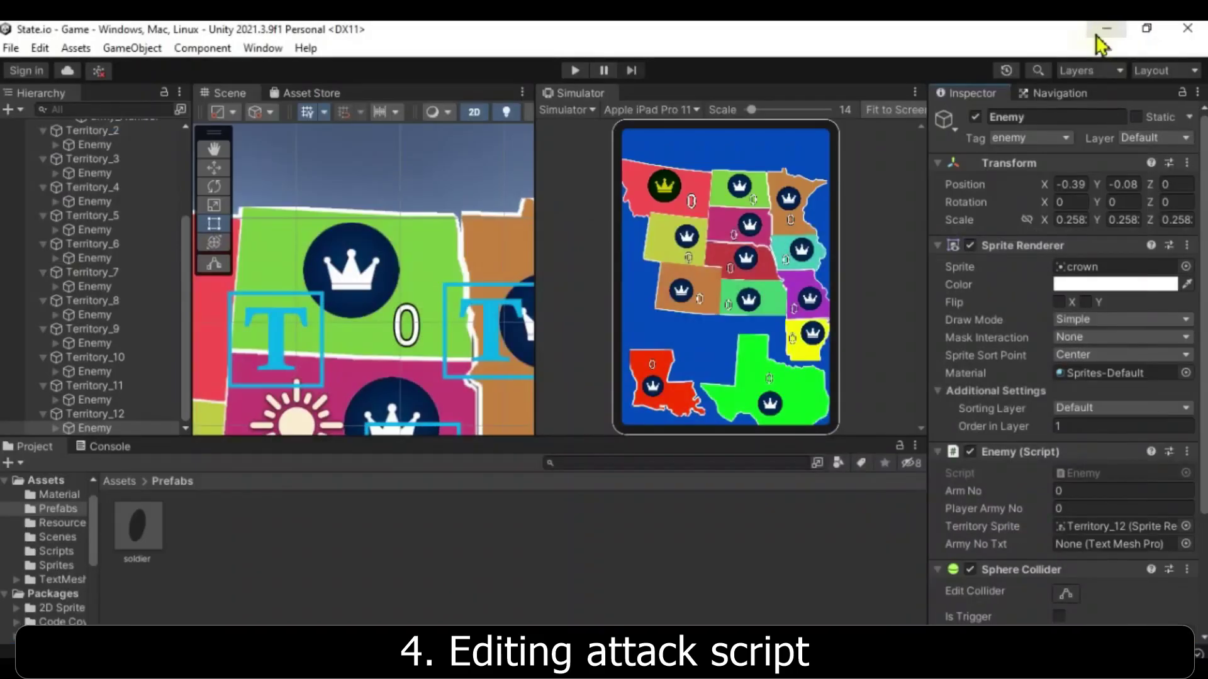
{"action": "left_click", "coordinate": [110, 446]}
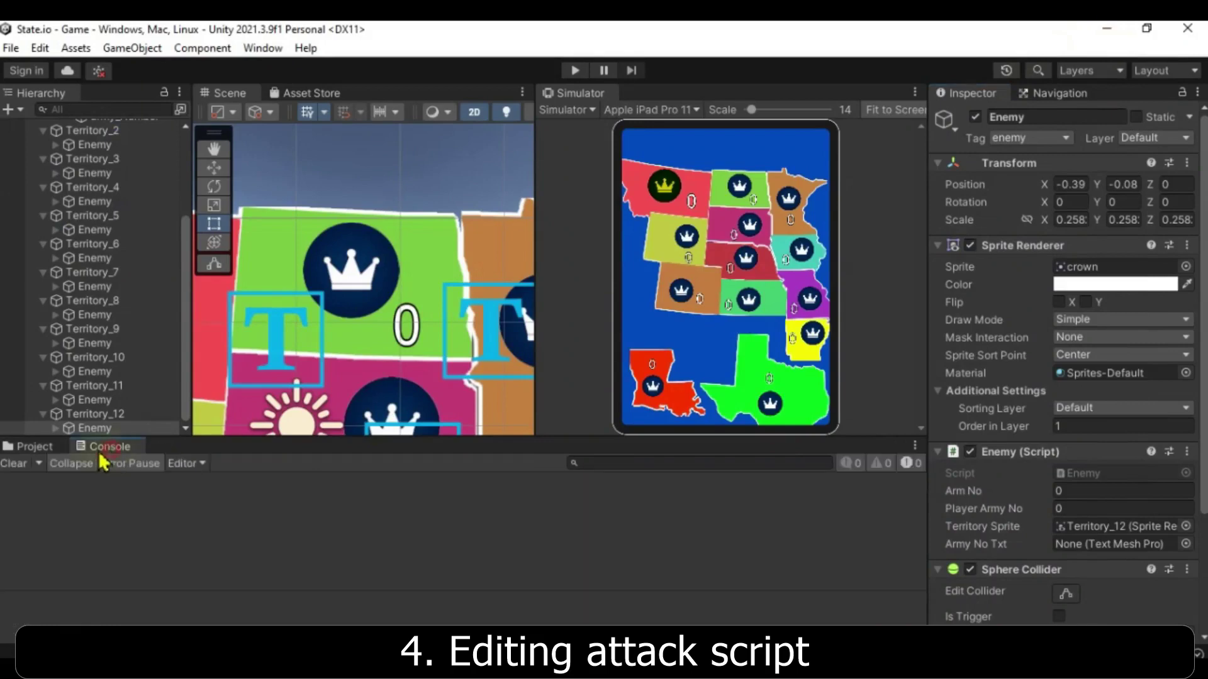
{"action": "scroll", "coordinate": [71, 345], "scroll_direction": "up", "scroll_amount": 5}
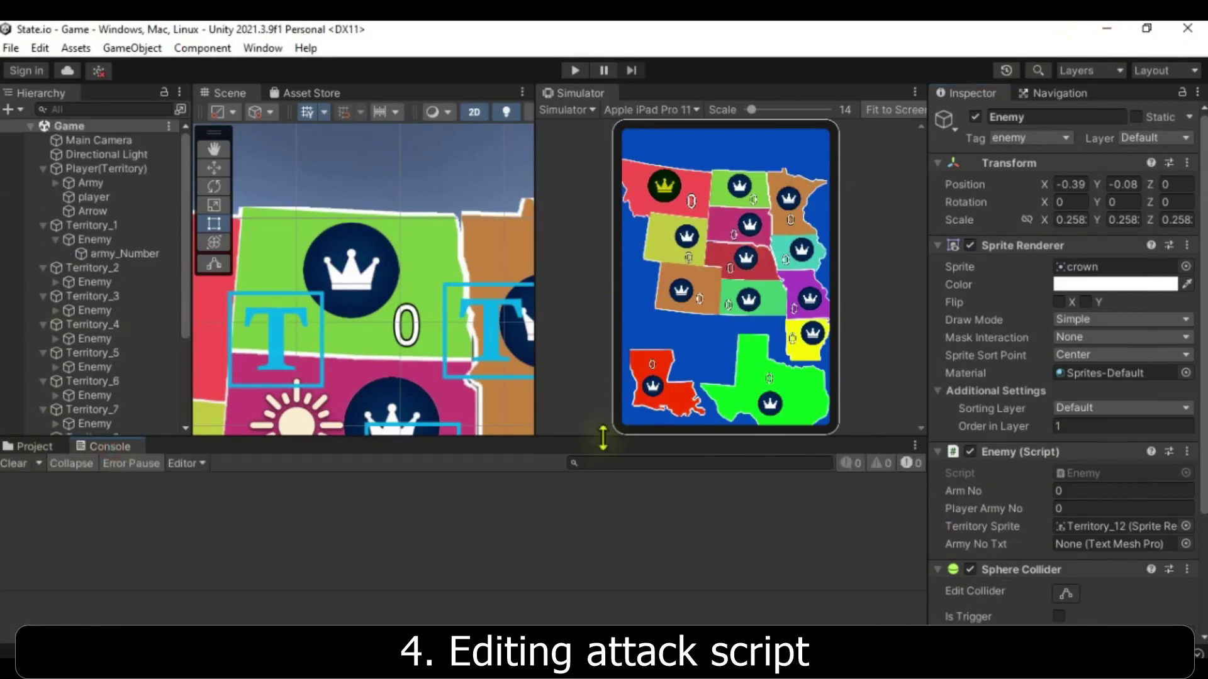
{"action": "left_click_drag", "start_coordinate": [604, 438], "coordinate": [588, 540]}
{"action": "left_click", "coordinate": [574, 70]}
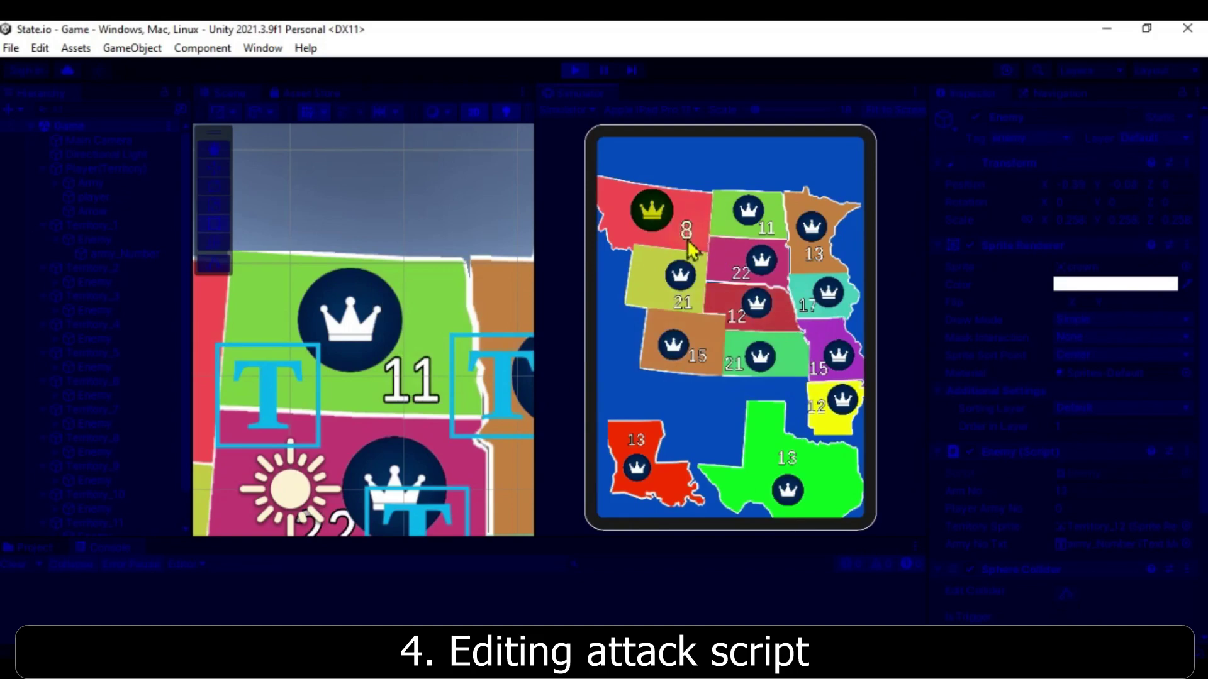
Send troops from Montana to capture and reinforce the neighbouring green territory
{"action": "left_click_drag", "start_coordinate": [667, 217], "coordinate": [742, 247]}
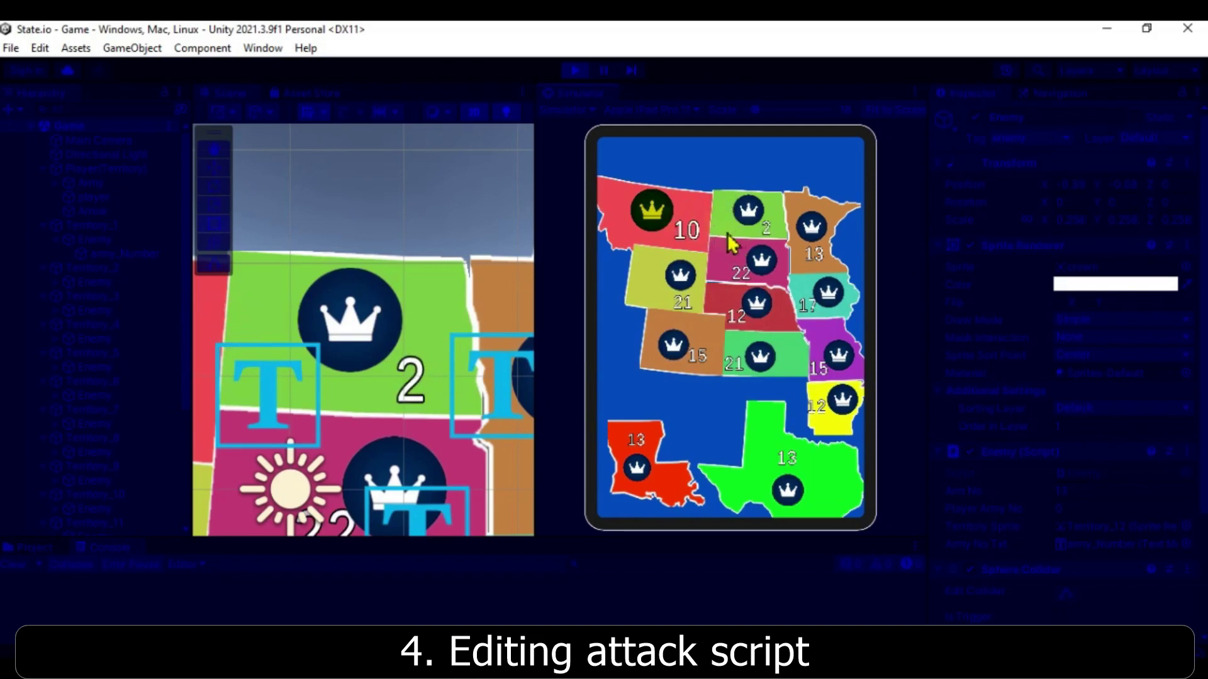
{"action": "left_click_drag", "start_coordinate": [667, 217], "coordinate": [748, 209]}
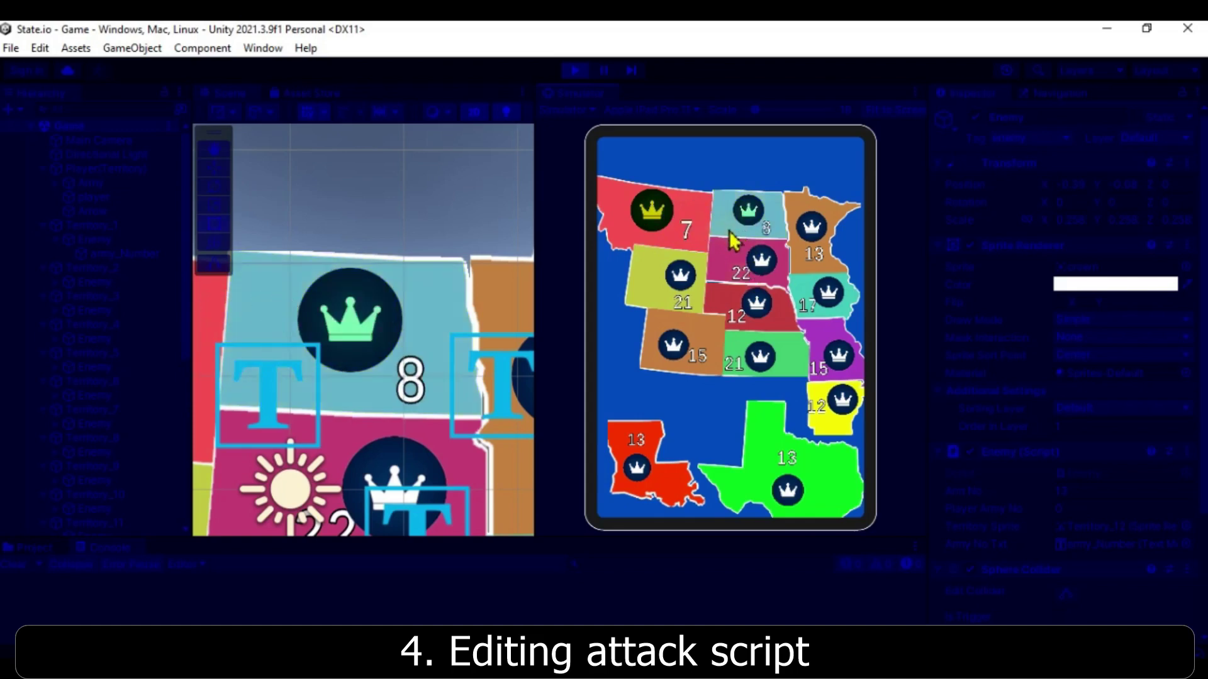
{"action": "left_click_drag", "start_coordinate": [660, 217], "coordinate": [749, 210]}
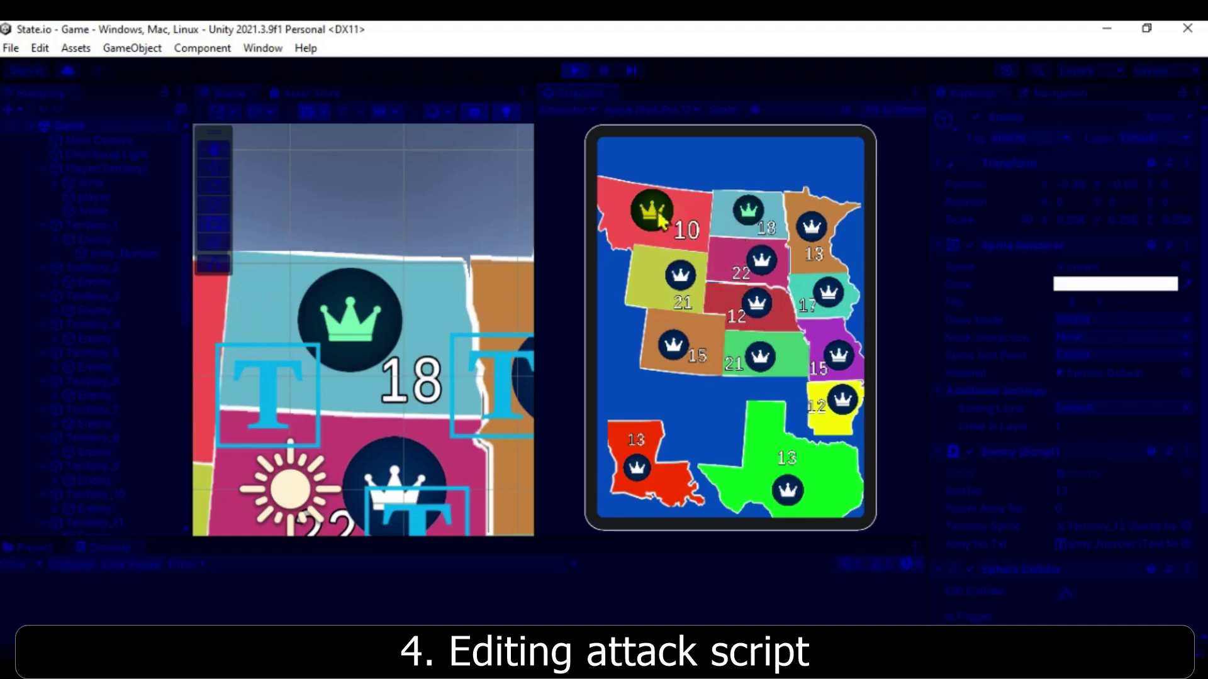
Send three waves from Montana to capture Louisiana, then stop the game
{"action": "left_click_drag", "start_coordinate": [660, 217], "coordinate": [672, 511]}
{"action": "left_click_drag", "start_coordinate": [652, 209], "coordinate": [639, 452]}
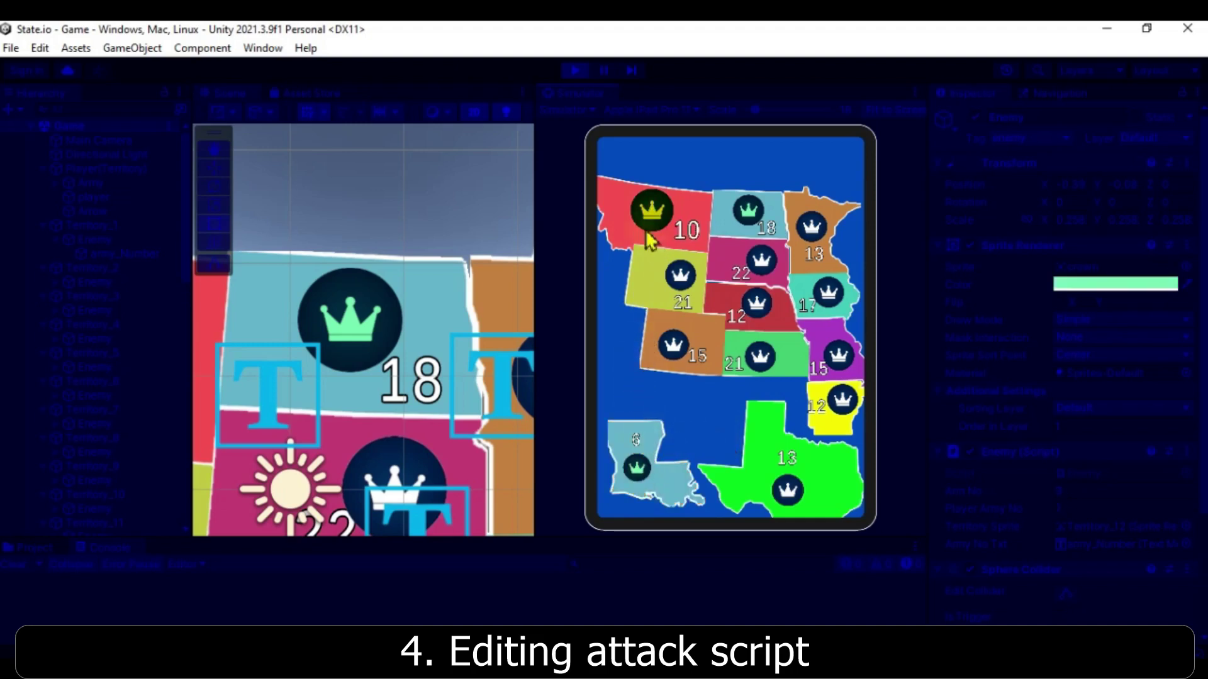
{"action": "left_click_drag", "start_coordinate": [646, 244], "coordinate": [642, 462]}
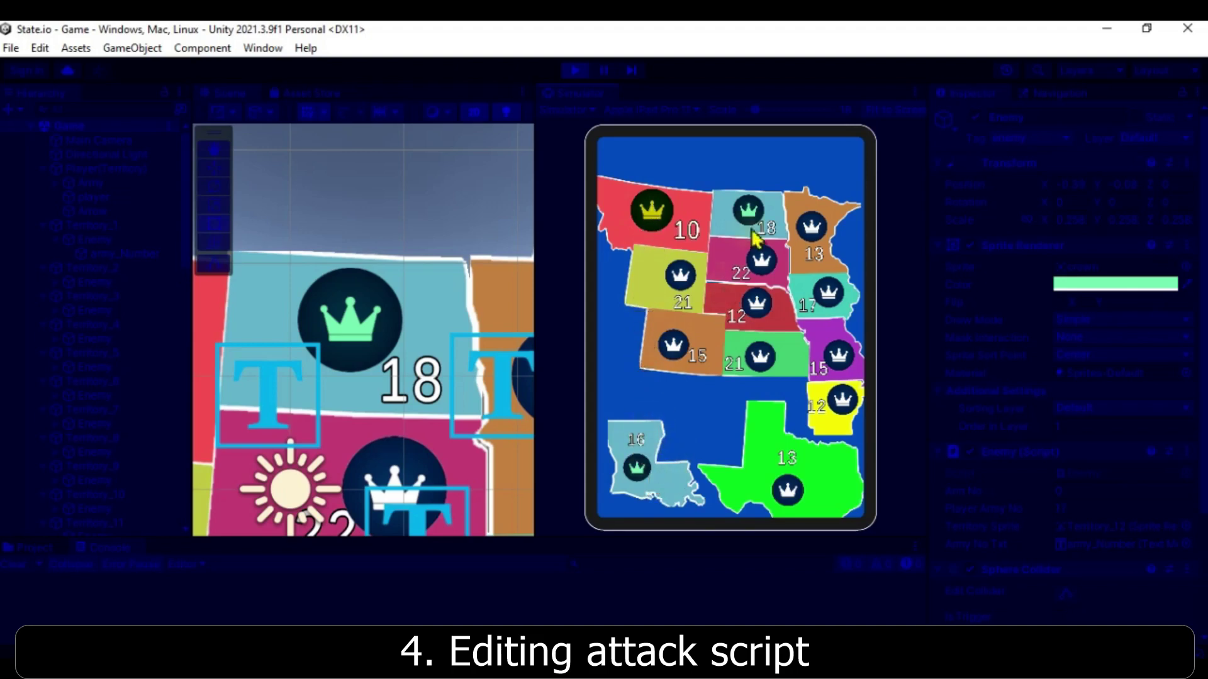
{"action": "left_click", "coordinate": [575, 71]}
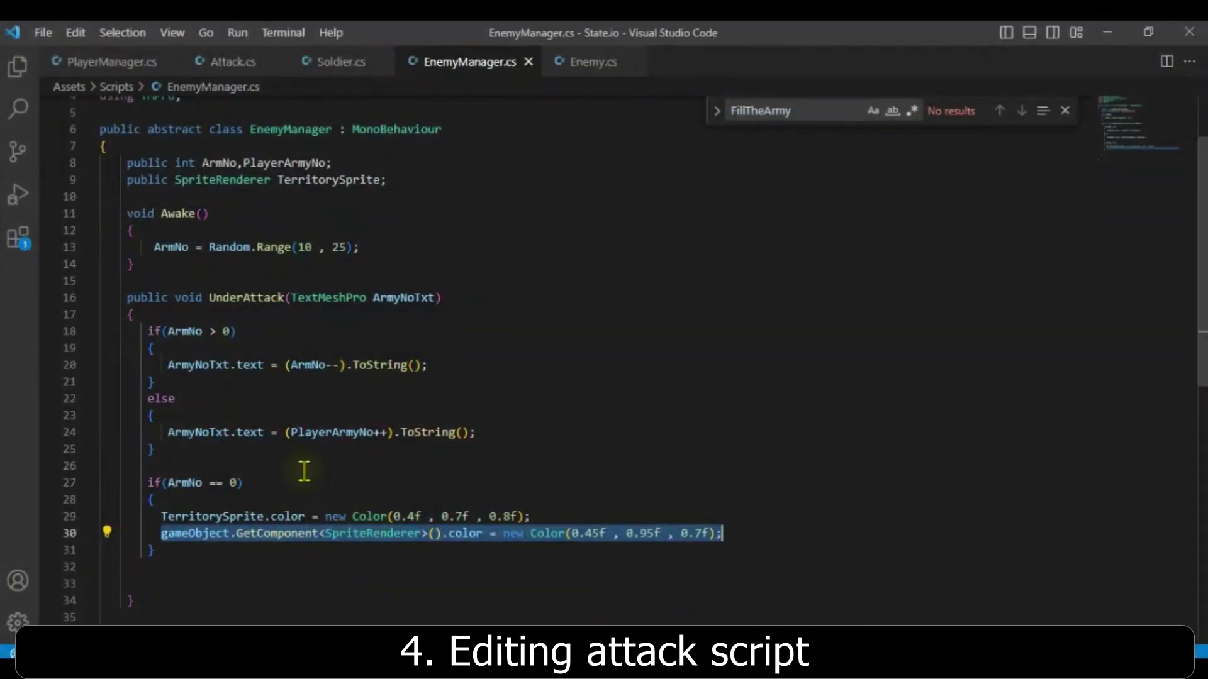
In EnemyManager.cs, highlight UnderAttack's ArmNo == 0 check and its TerritorySprite colour lines
{"action": "left_click", "coordinate": [320, 464]}
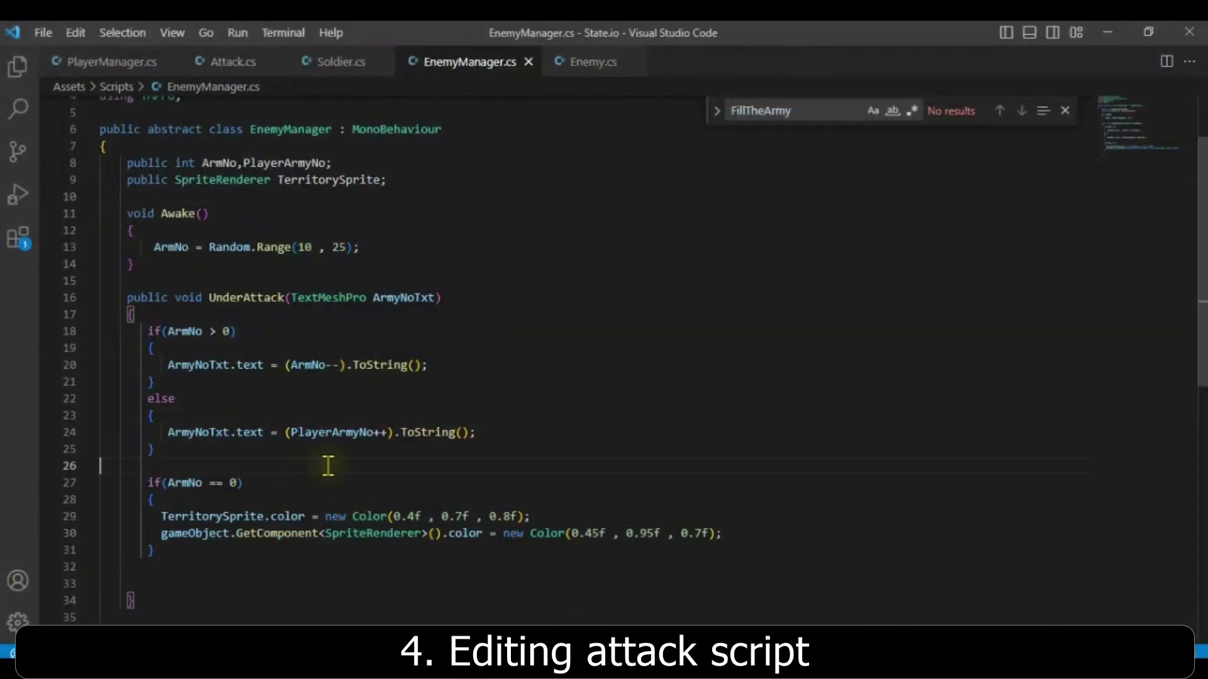
{"action": "left_click", "coordinate": [227, 299]}
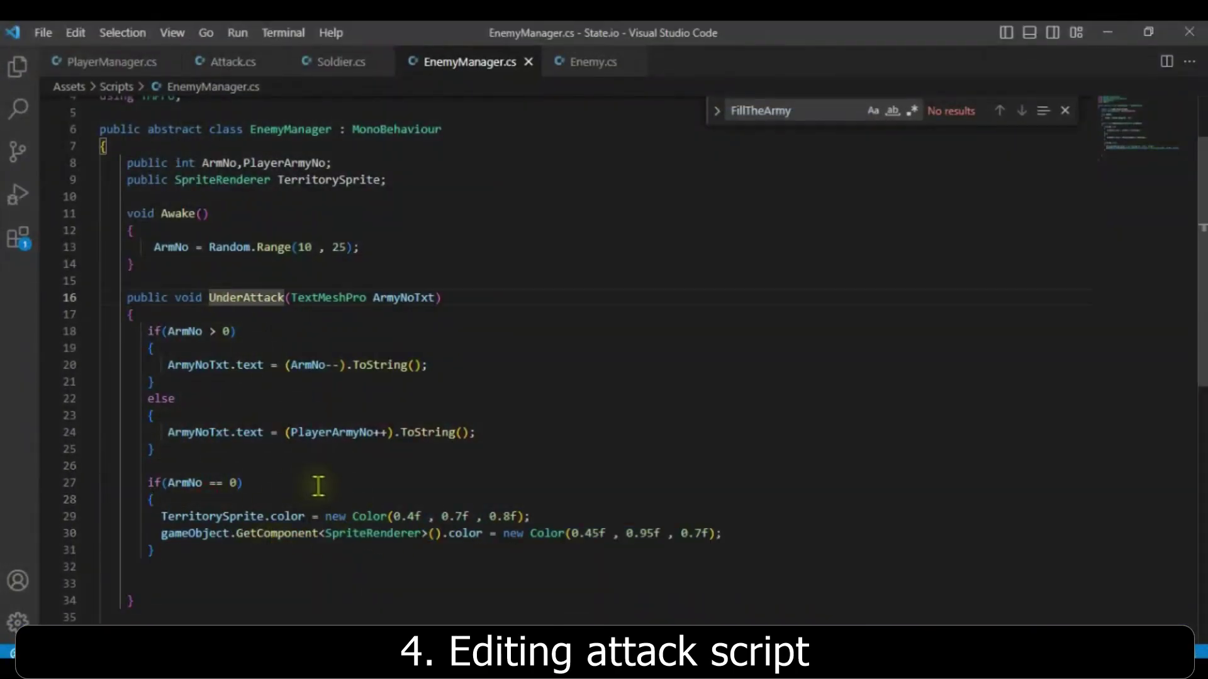
{"action": "left_click_drag", "start_coordinate": [169, 483], "coordinate": [230, 484]}
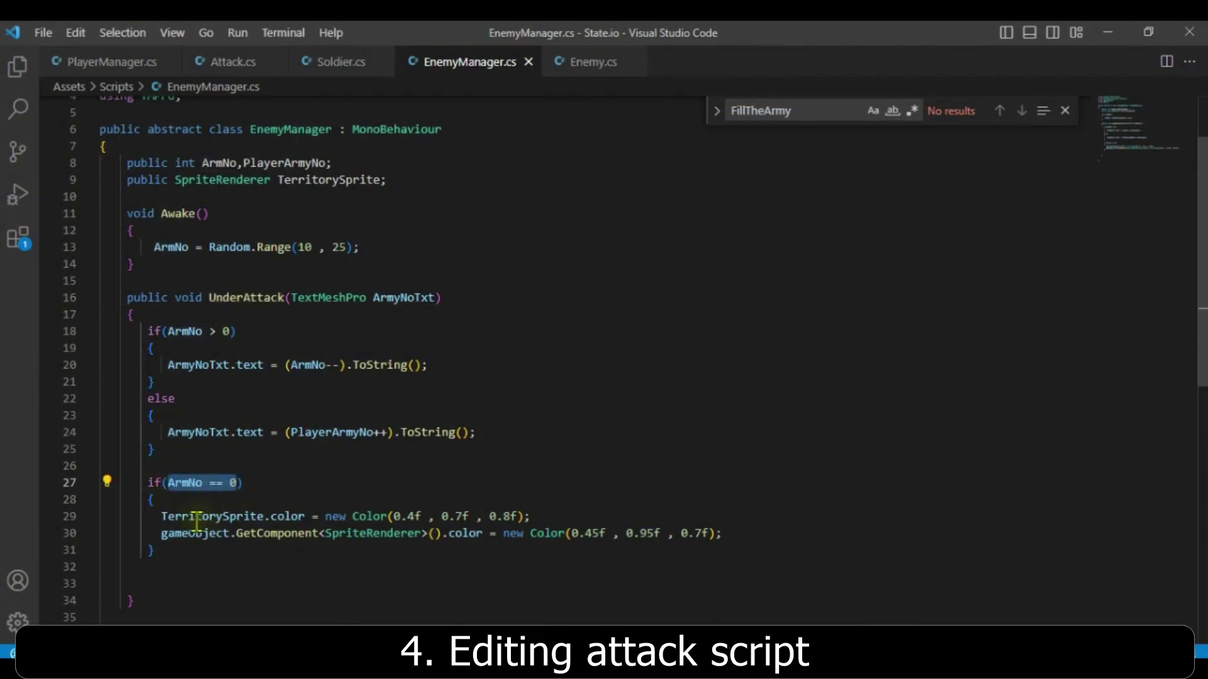
{"action": "left_click", "coordinate": [176, 516]}
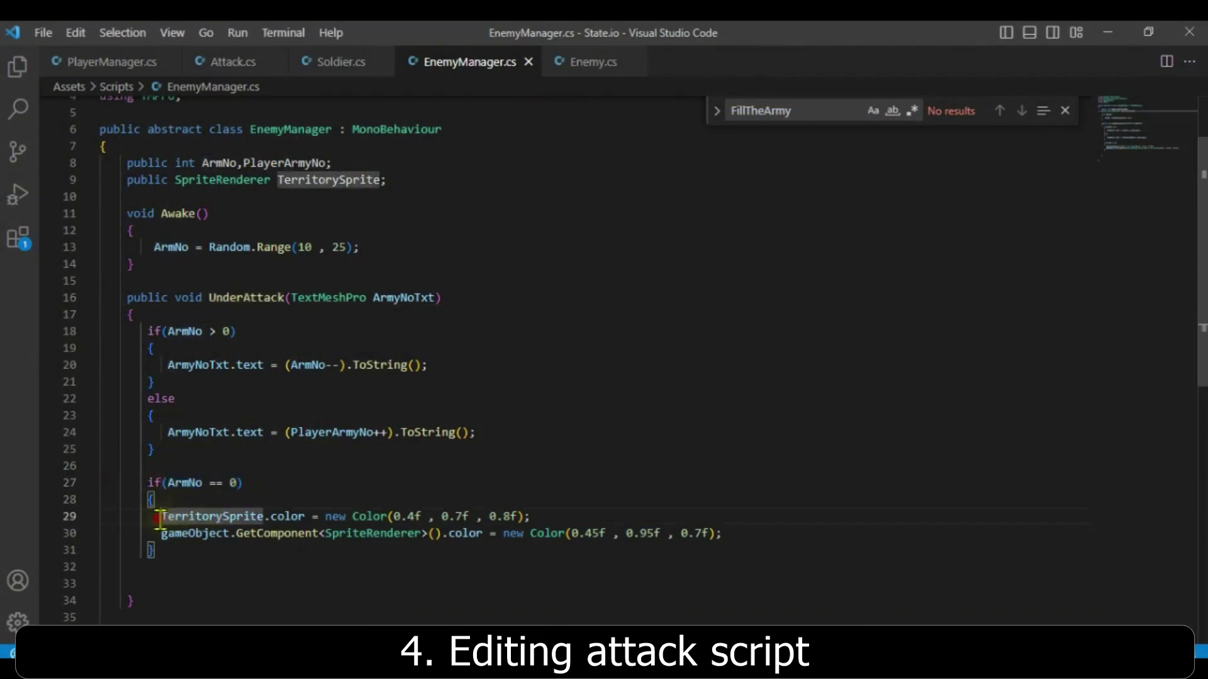
{"action": "left_click_drag", "start_coordinate": [160, 517], "coordinate": [760, 538]}
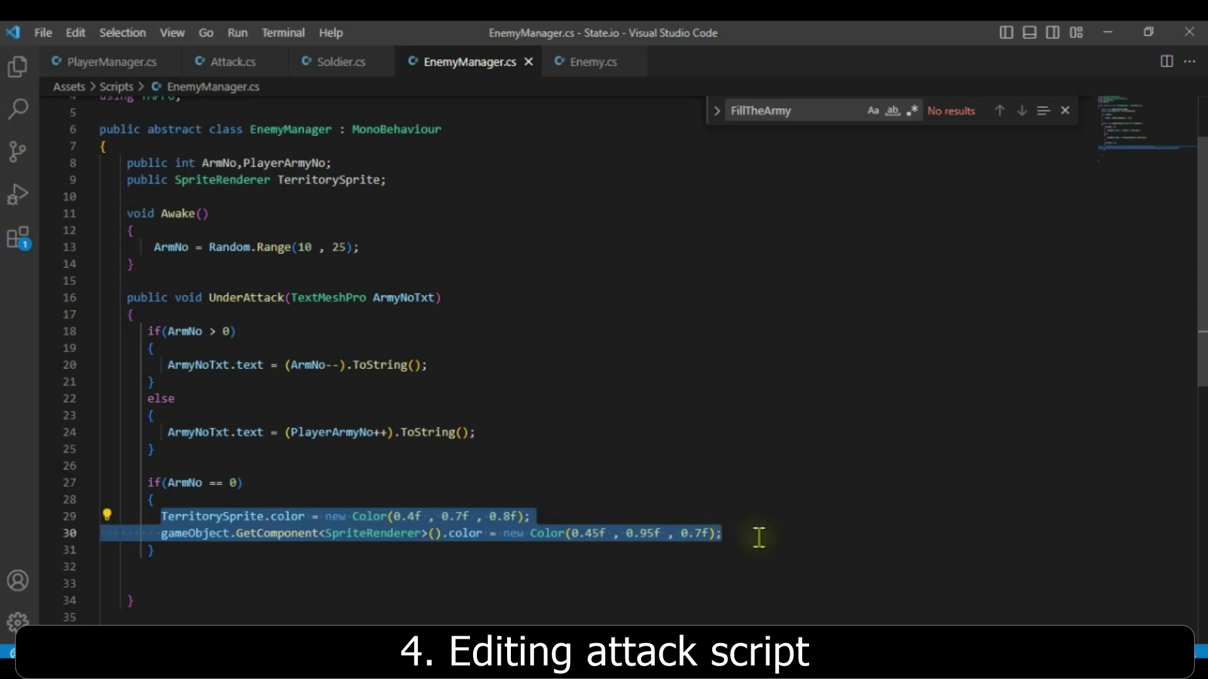
{"action": "scroll", "coordinate": [402, 553], "scroll_direction": "down", "scroll_amount": 3}
{"action": "left_click", "coordinate": [252, 368]}
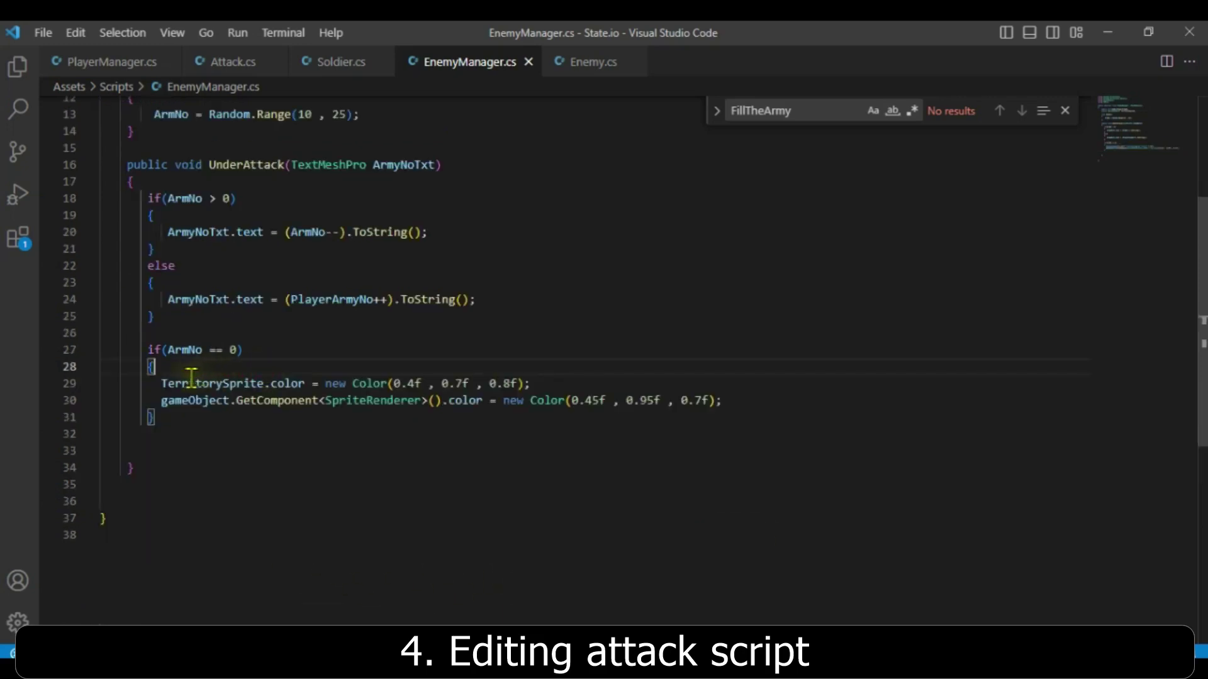
{"action": "left_click_drag", "start_coordinate": [162, 383], "coordinate": [295, 382]}
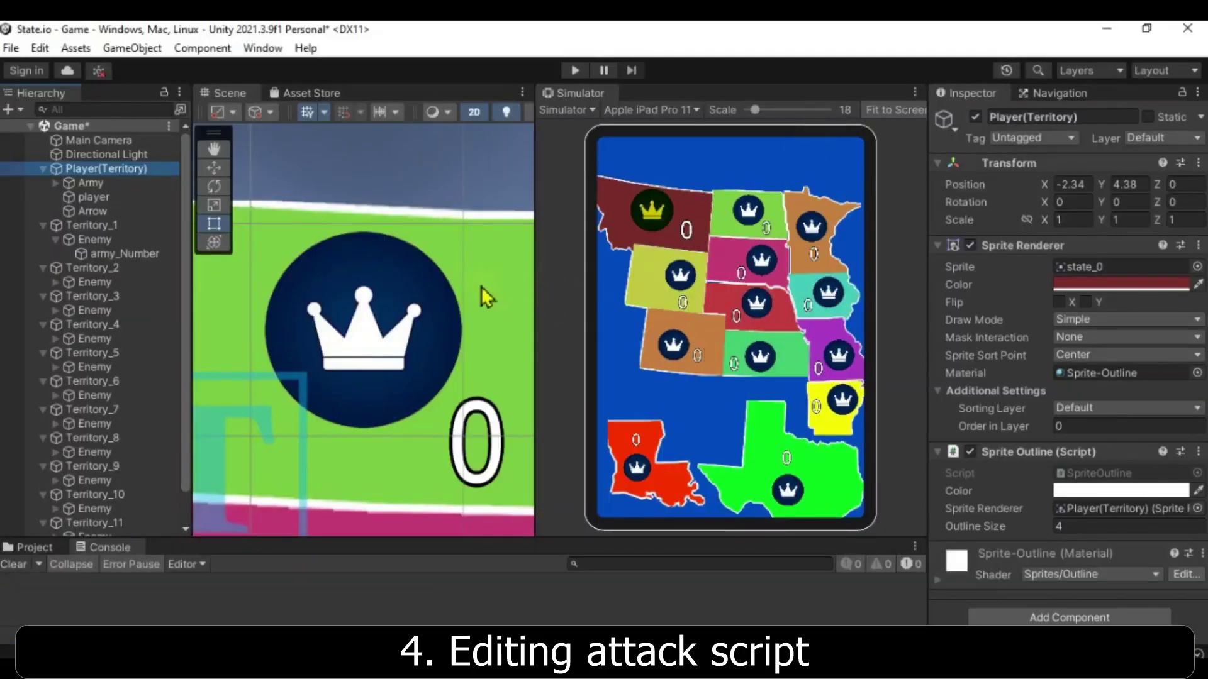
Frame the player's Montana territory and Territory_1 in the scene, then reselect the player territory
{"action": "scroll", "coordinate": [481, 286], "scroll_direction": "down", "scroll_amount": 3}
{"action": "double_click", "coordinate": [91, 170]}
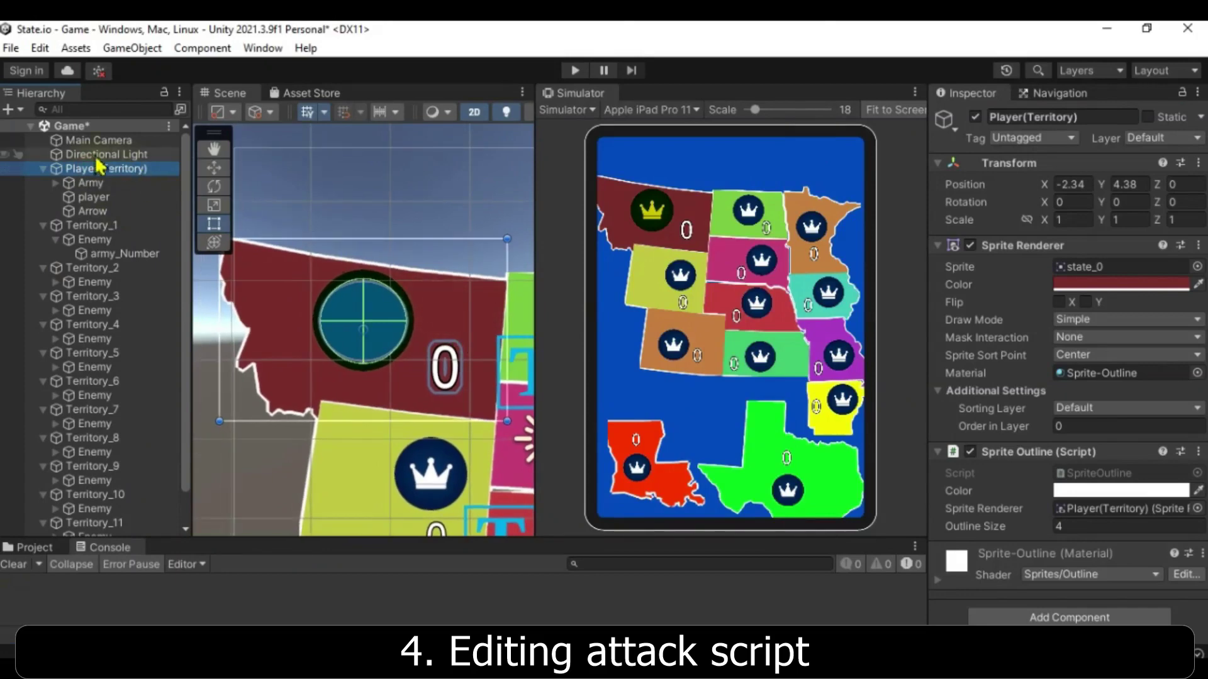
{"action": "double_click", "coordinate": [94, 226]}
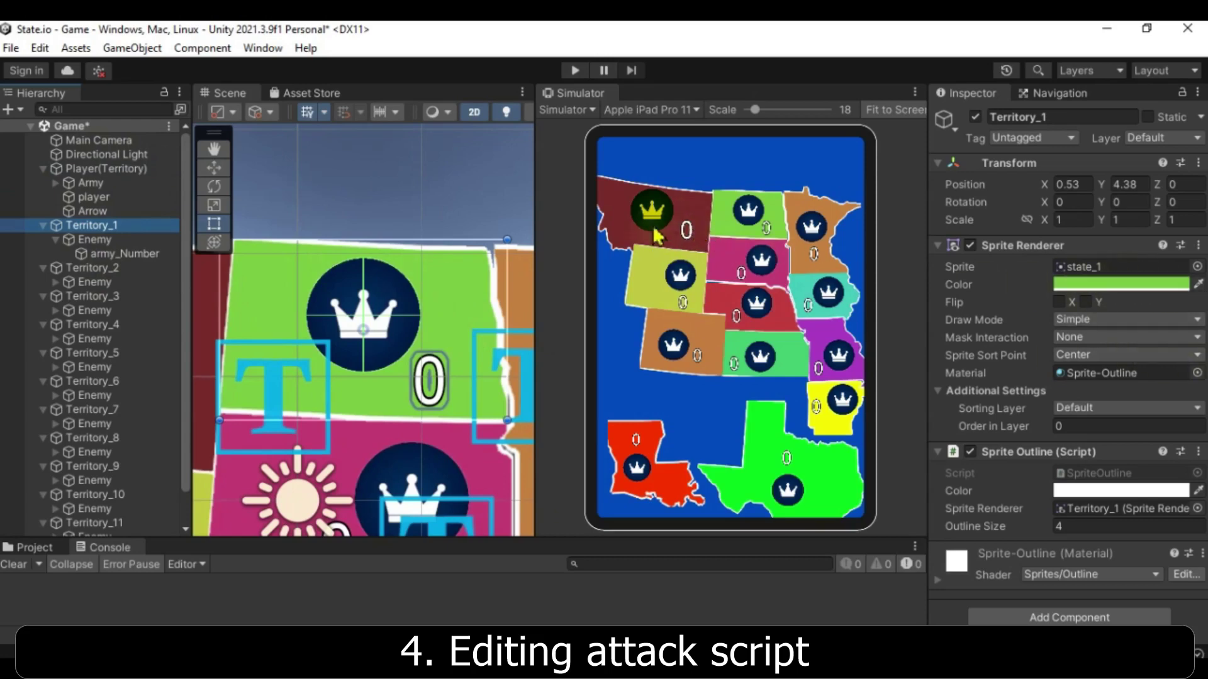
{"action": "double_click", "coordinate": [104, 168]}
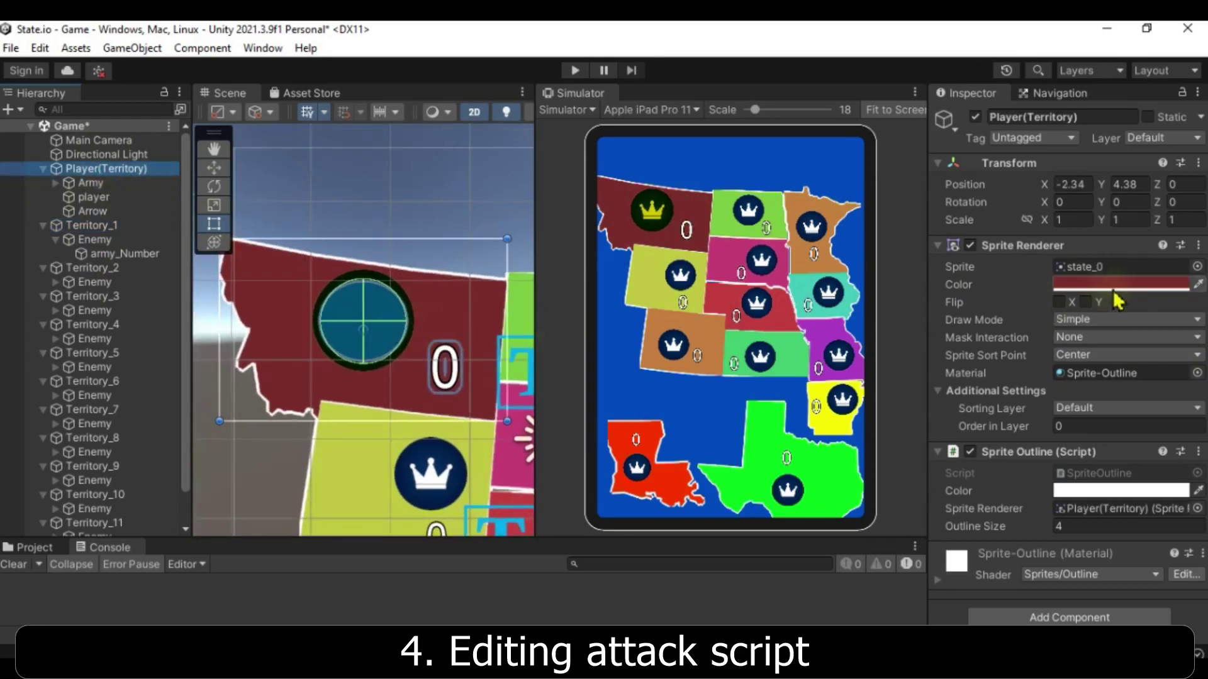
Set the player territory's Sprite Renderer colour to RGB 100, 50, 50
{"action": "left_click", "coordinate": [1121, 286]}
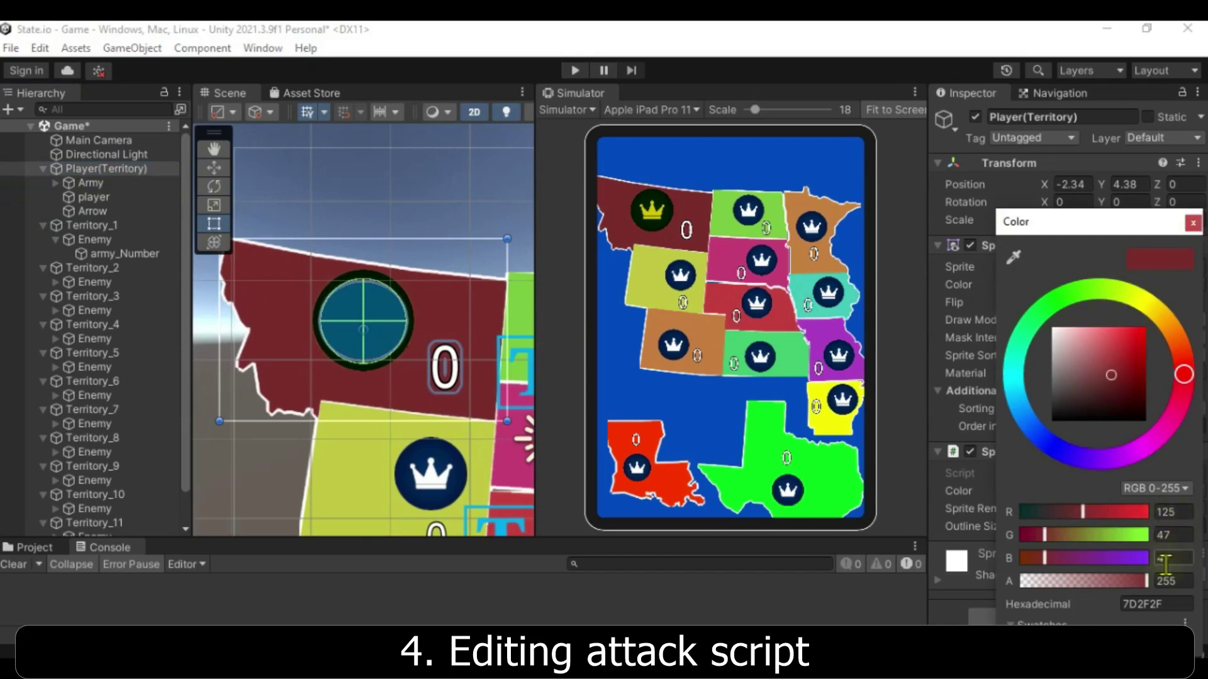
{"action": "left_click", "coordinate": [1181, 514]}
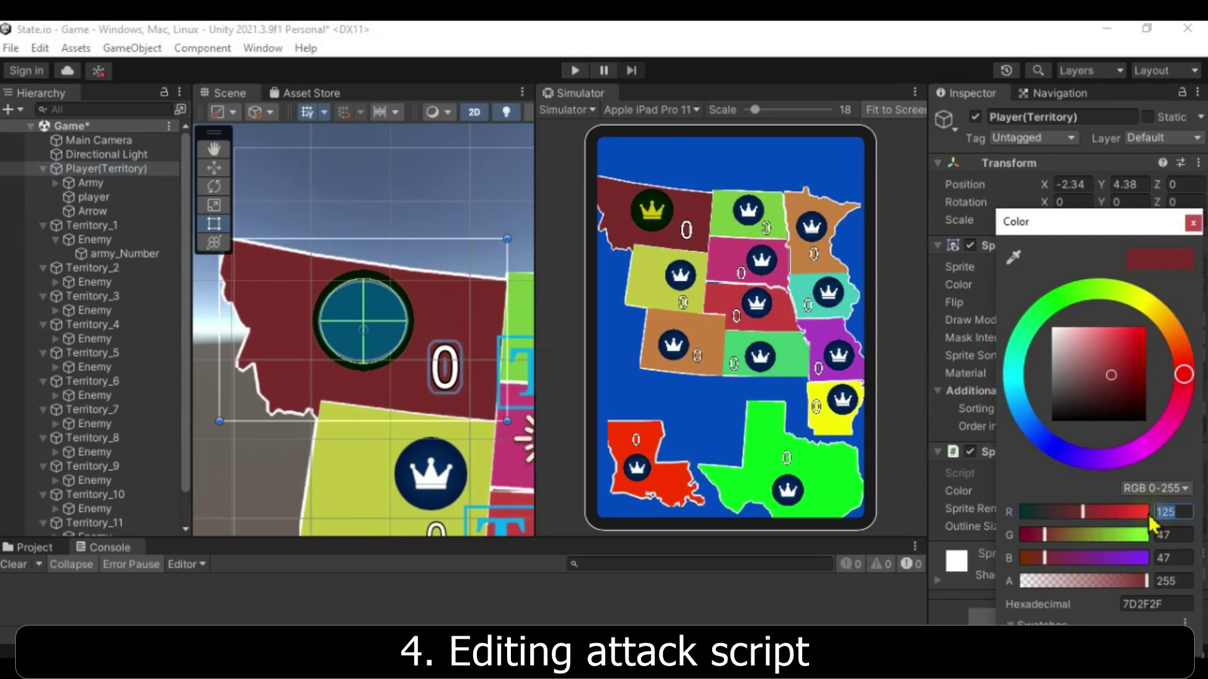
{"action": "type", "text": "100"}
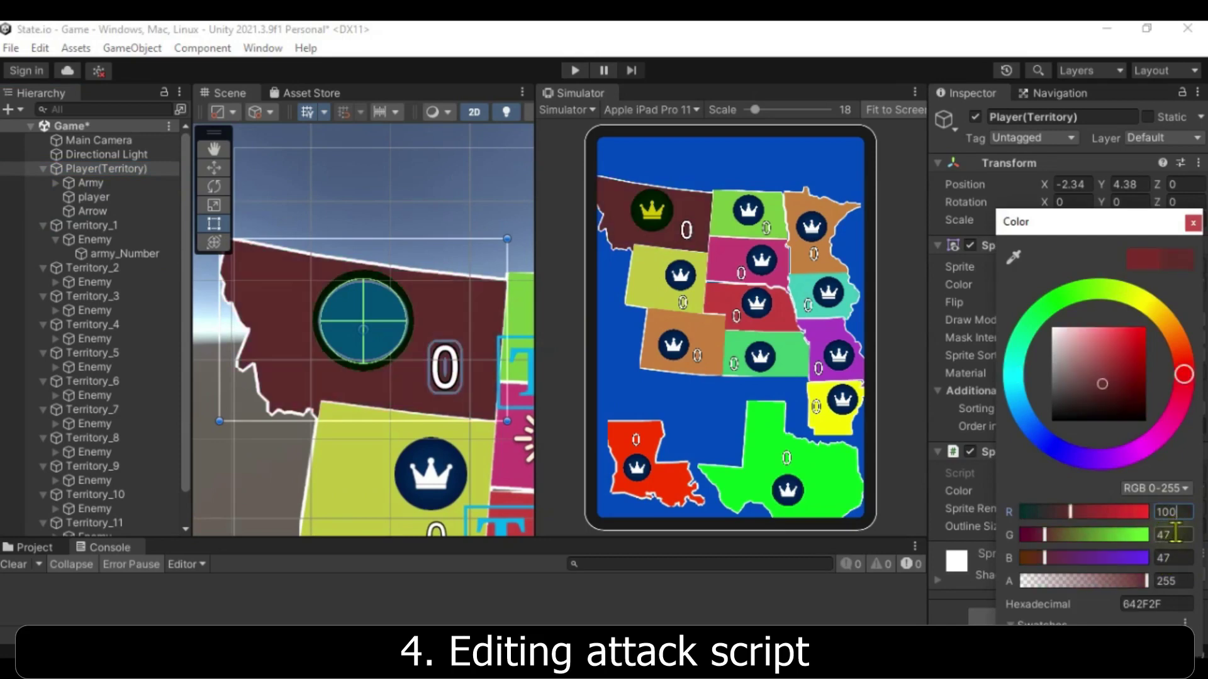
{"action": "left_click", "coordinate": [1175, 534]}
{"action": "type", "text": "50"}
{"action": "key", "text": "Tab"}
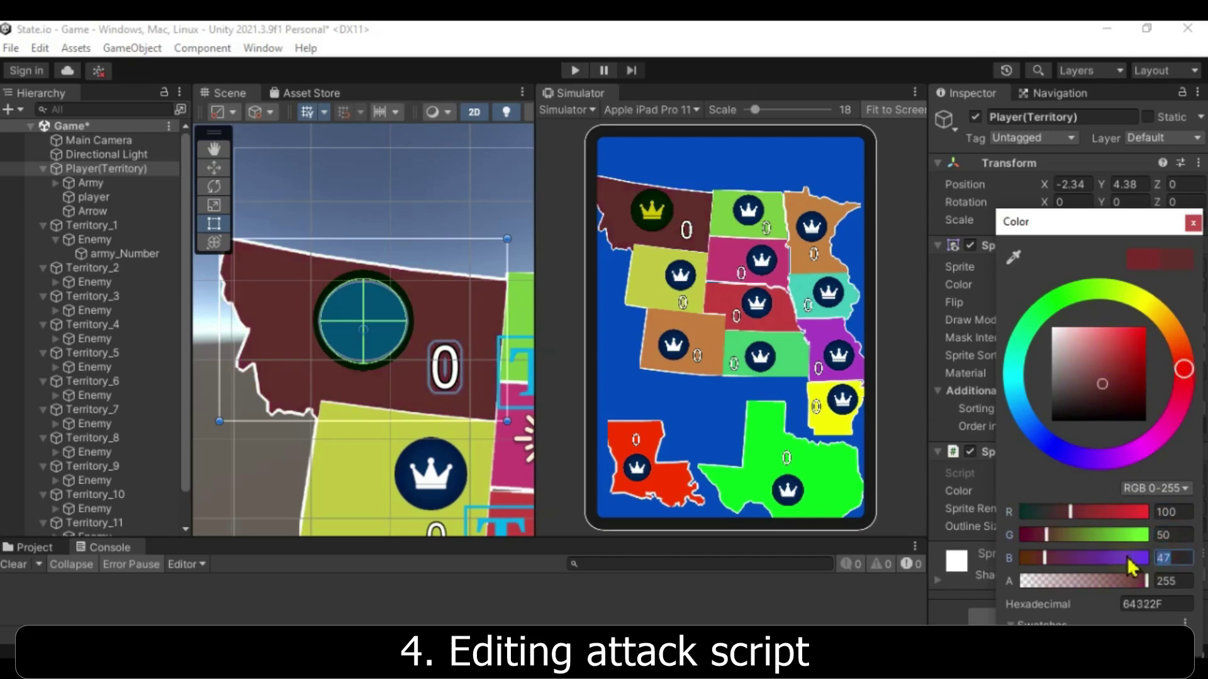
{"action": "type", "text": "50"}
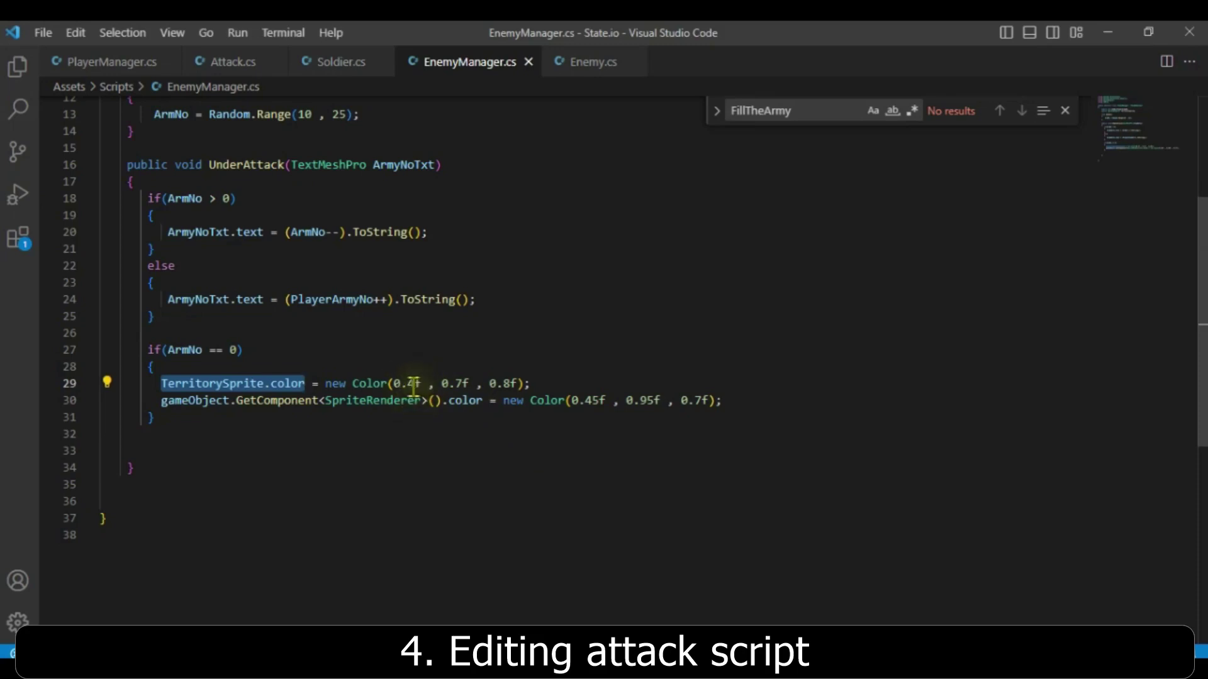
Select and retype the 0.4f red component of the captured colour on line 29
{"action": "left_click", "coordinate": [413, 385]}
{"action": "double_click", "coordinate": [414, 385]}
{"action": "type", "text": "0.4f"}
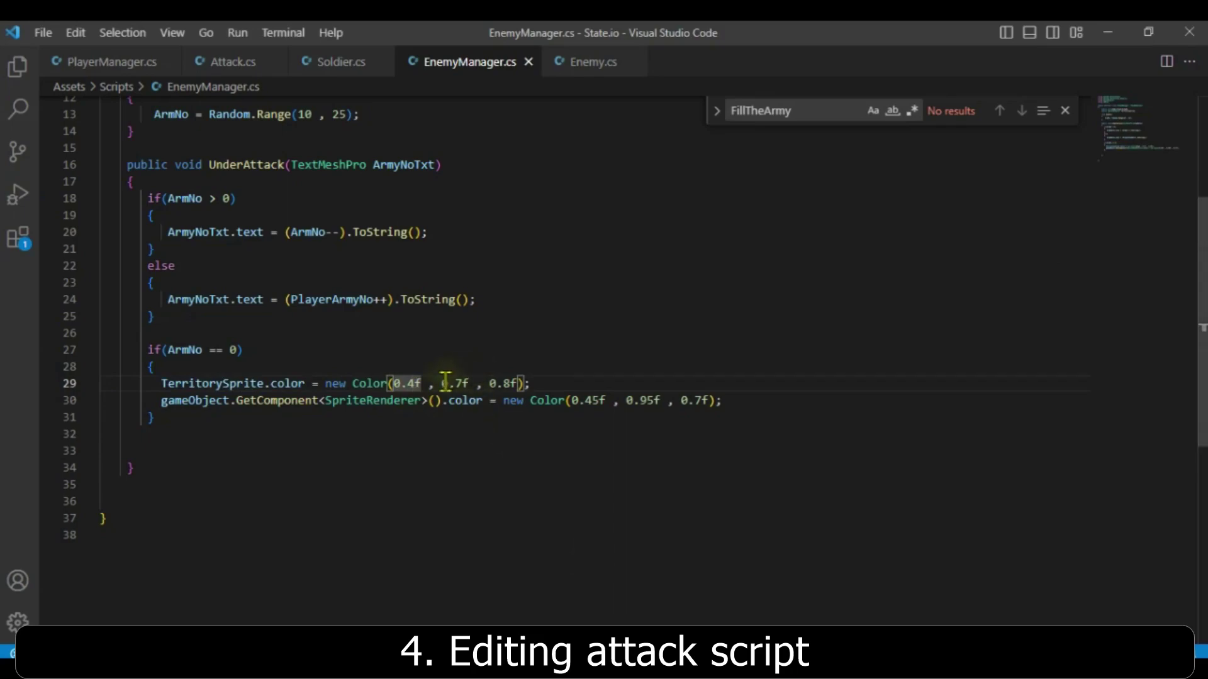
In Unity, bring up the player territory's colour picker and set its values to RGB 0–1.0 mode
{"action": "left_click", "coordinate": [1107, 32]}
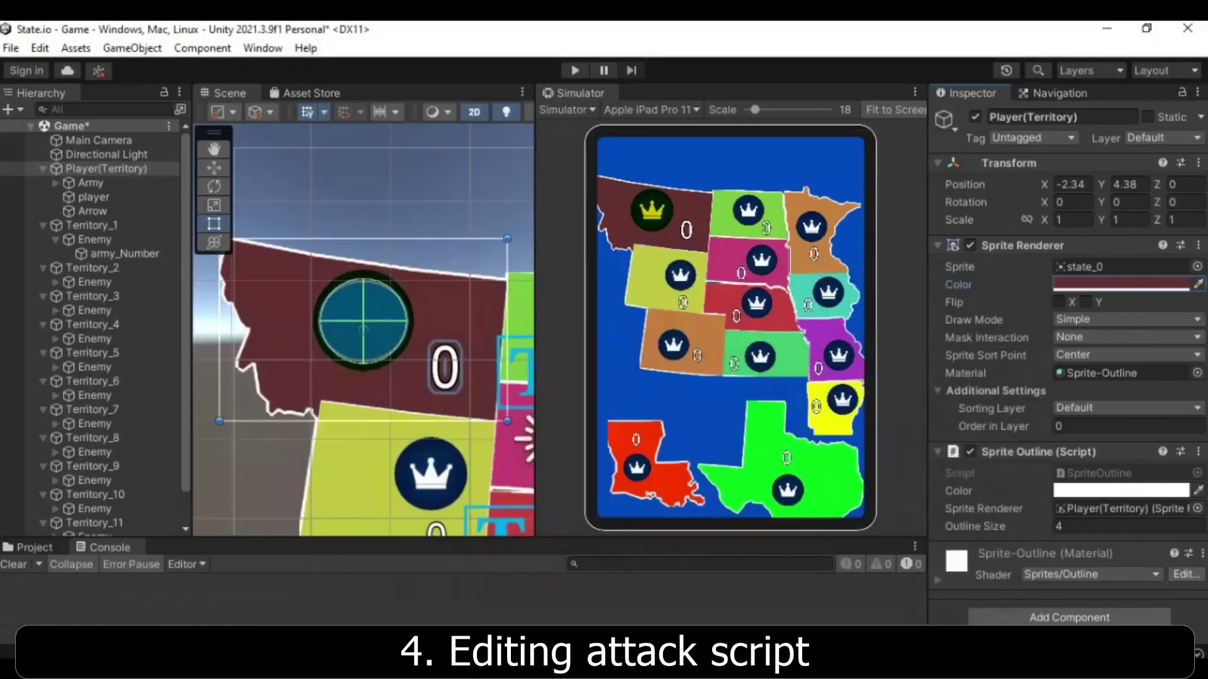
{"action": "left_click", "coordinate": [1112, 284]}
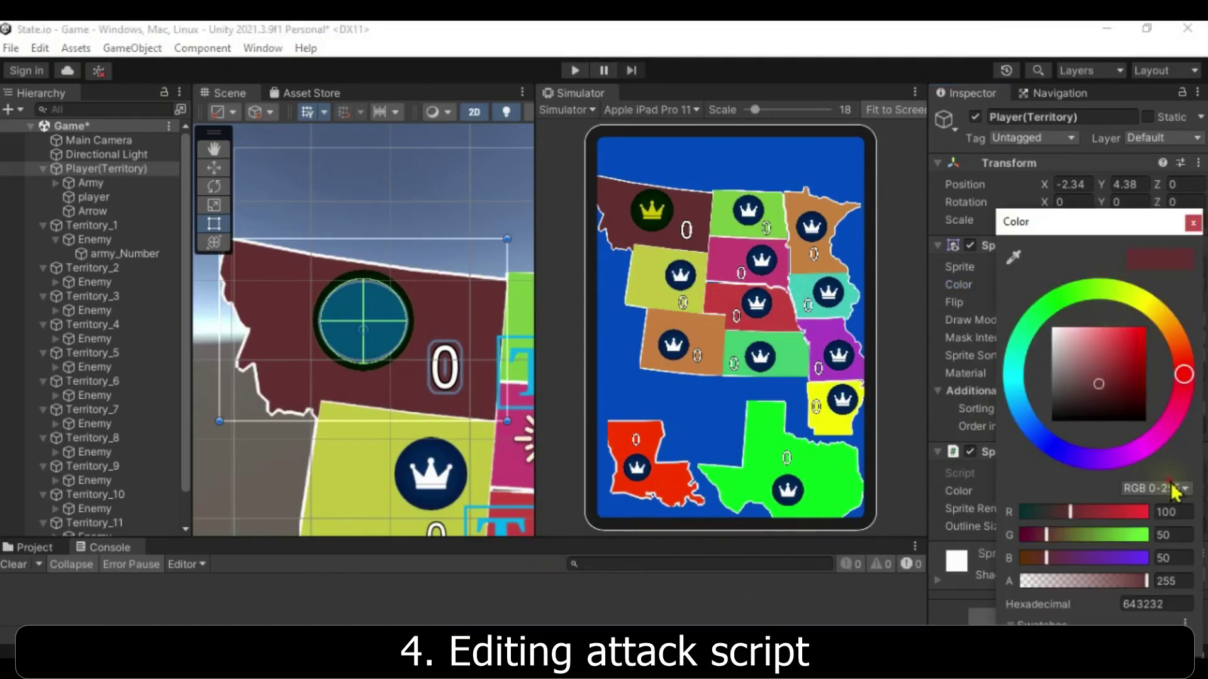
{"action": "left_click", "coordinate": [1174, 489]}
{"action": "left_click", "coordinate": [1138, 524]}
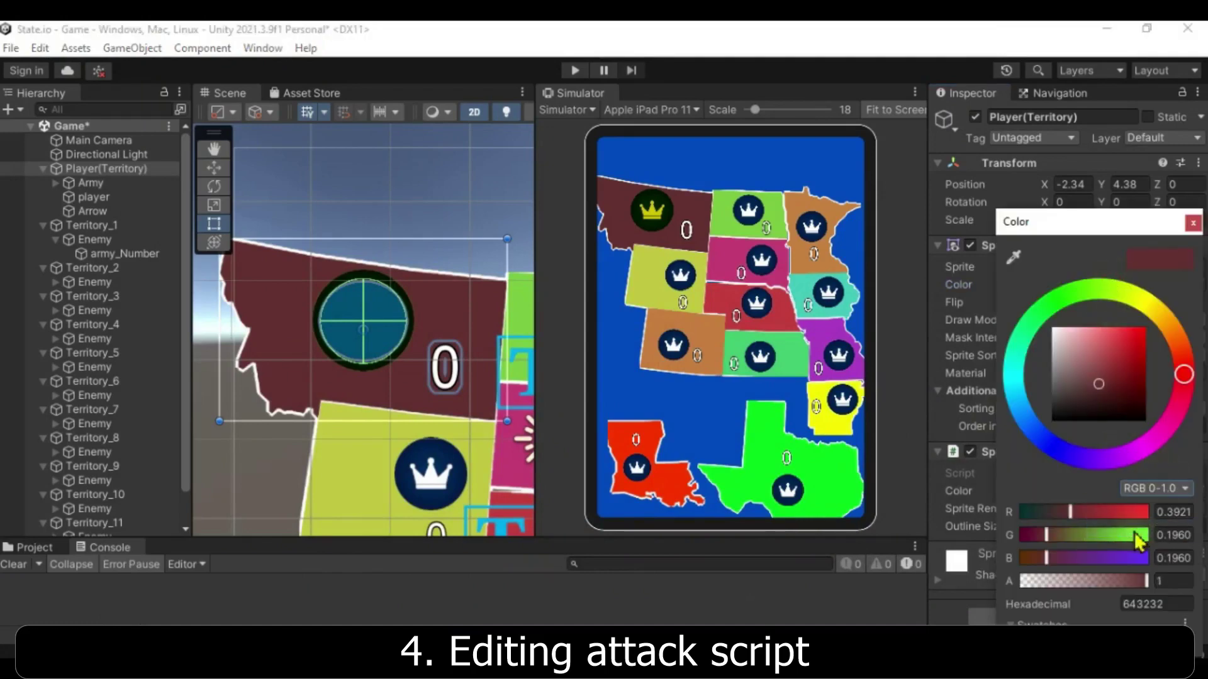
{"action": "left_click", "coordinate": [1174, 490]}
{"action": "left_click", "coordinate": [1144, 549]}
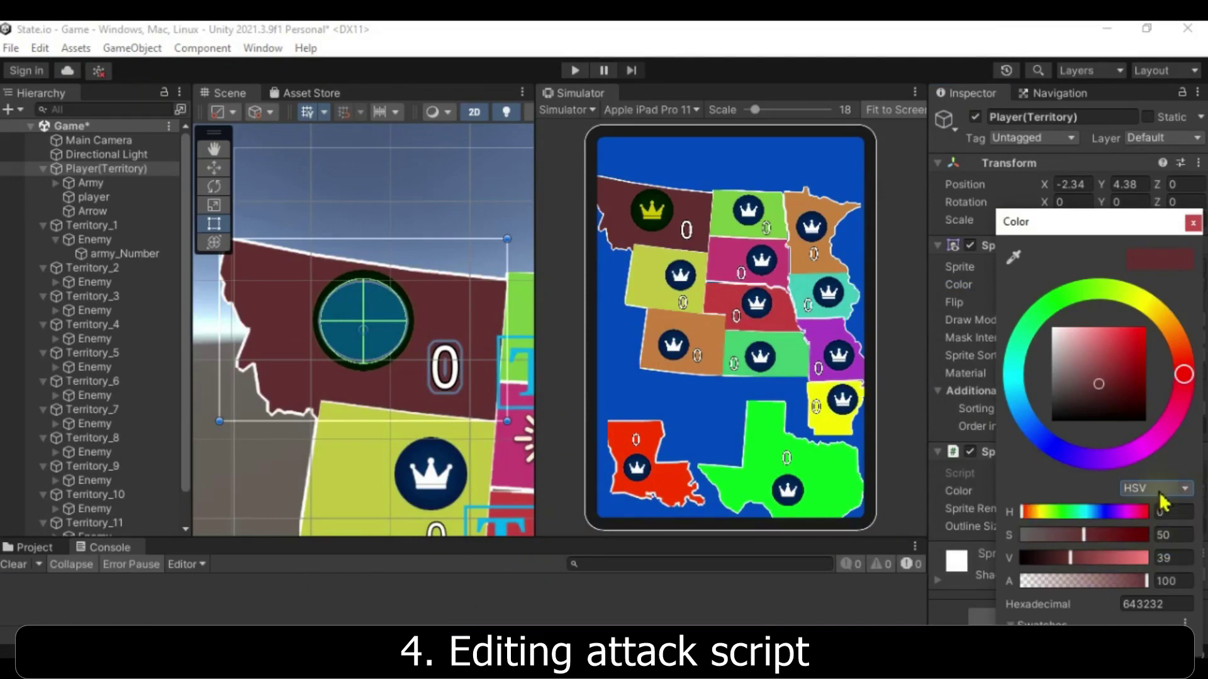
{"action": "left_click", "coordinate": [1172, 489]}
{"action": "left_click", "coordinate": [1140, 528]}
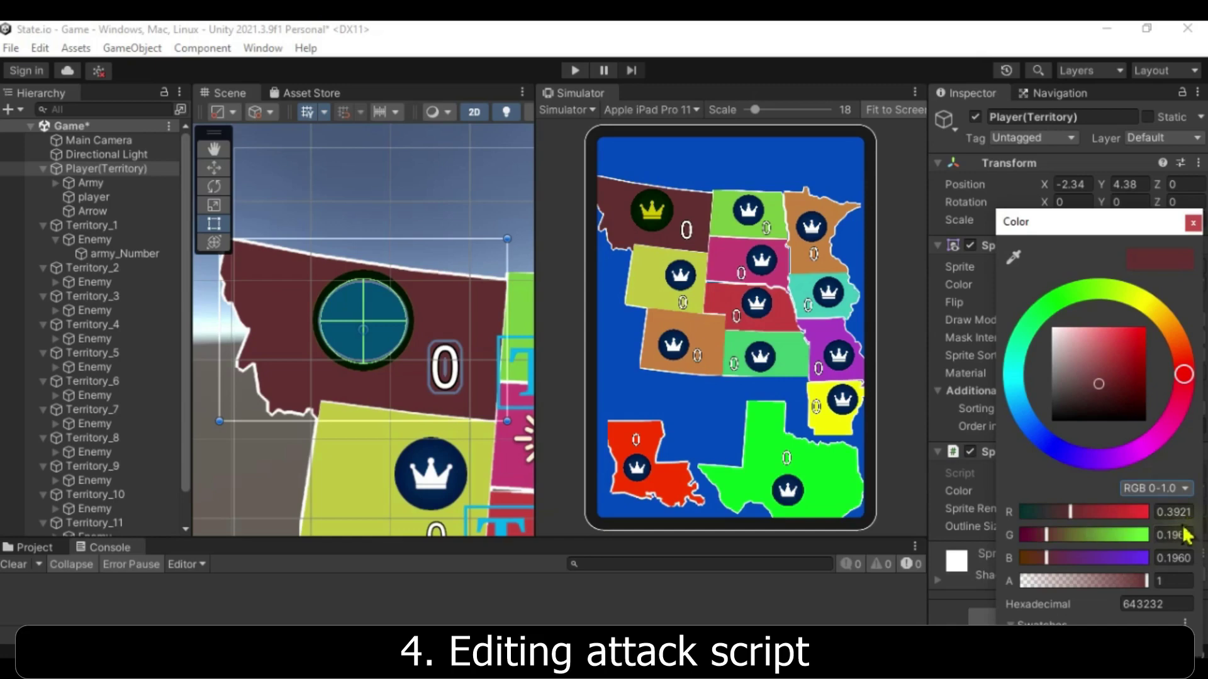
Enter R 0.4, G 0.2, B 0.2 for the player territory colour
{"action": "left_click_drag", "start_coordinate": [1171, 512], "coordinate": [1202, 517]}
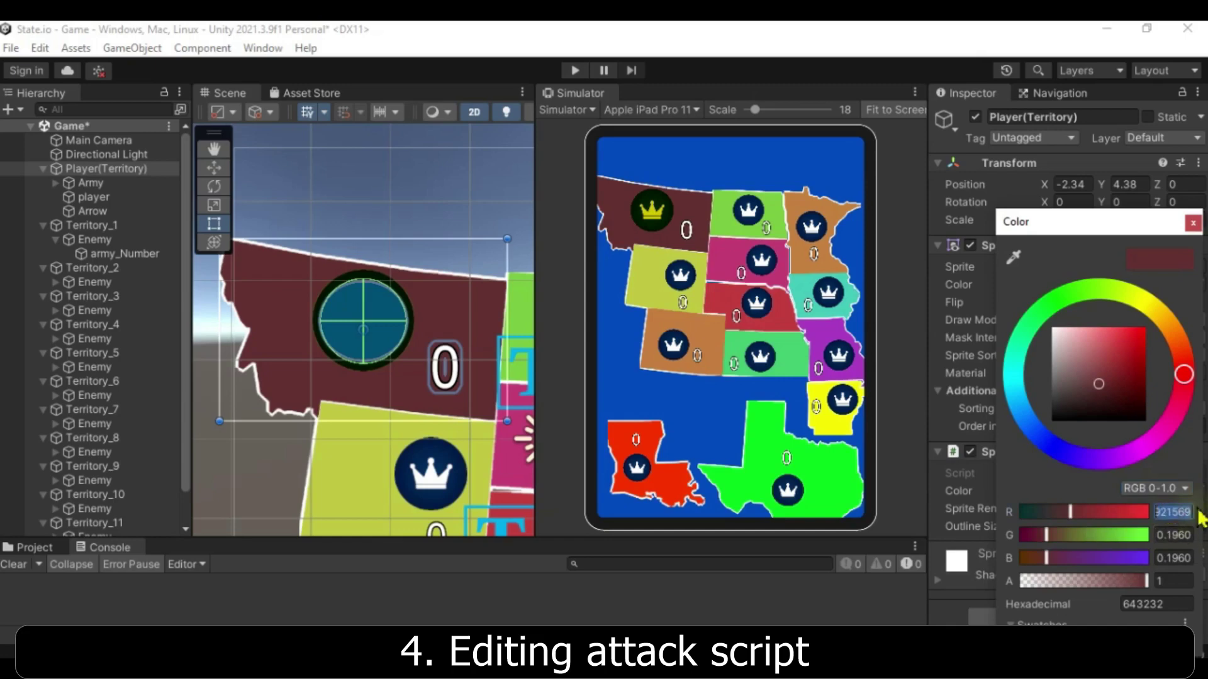
{"action": "type", "text": "0.4"}
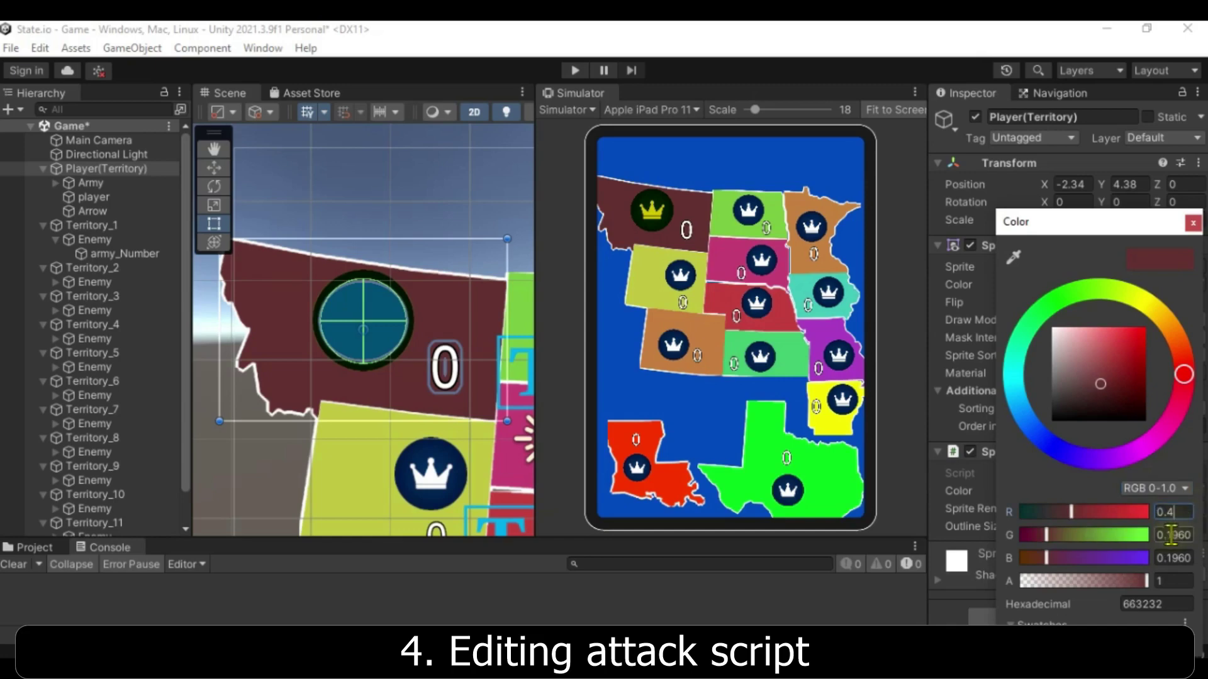
{"action": "left_click_drag", "start_coordinate": [1171, 535], "coordinate": [1191, 550]}
{"action": "type", "text": "0.2"}
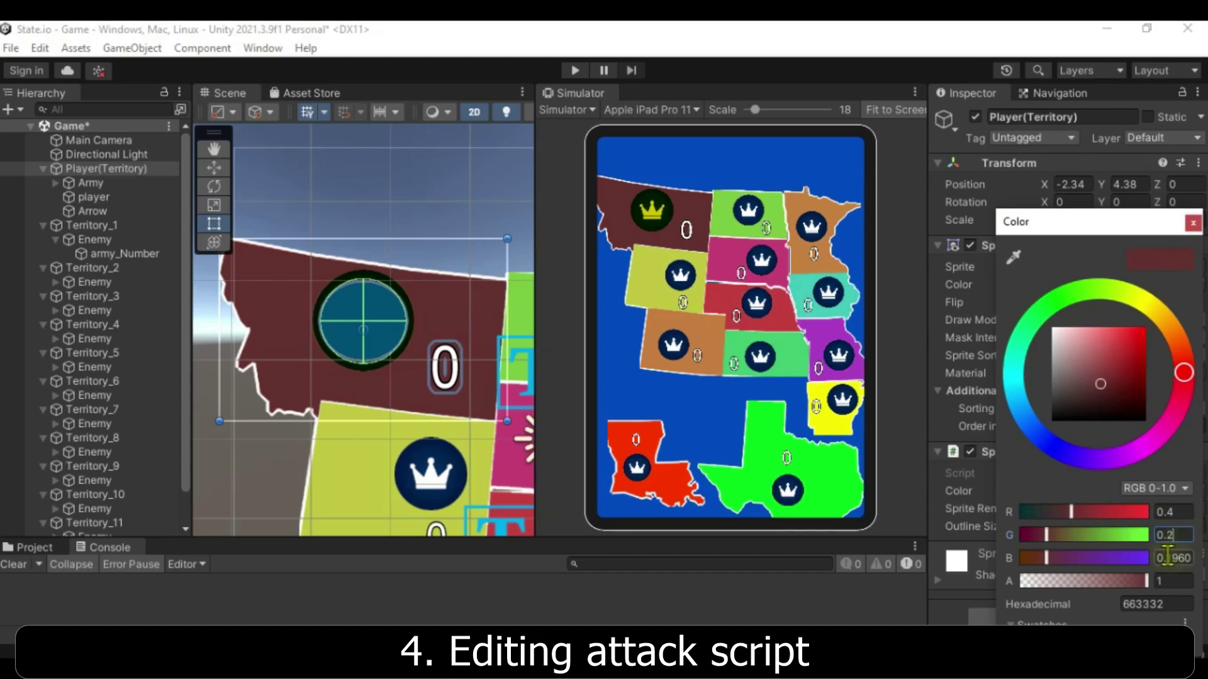
{"action": "left_click_drag", "start_coordinate": [1168, 558], "coordinate": [1201, 562]}
{"action": "type", "text": "0.2"}
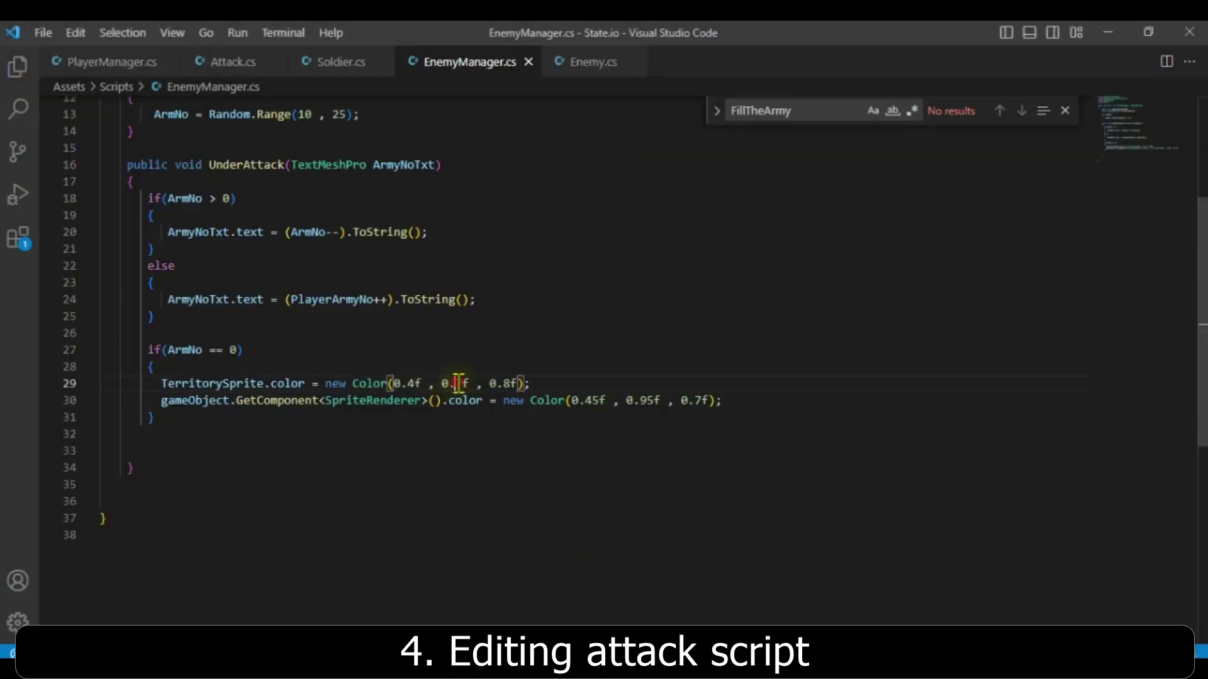
Change EnemyManager.cs's captured-territory colour to Color(0.4f, 0.2f, 0.2f), save, and return to Unity
{"action": "type", "text": "7f , 0.8f"}
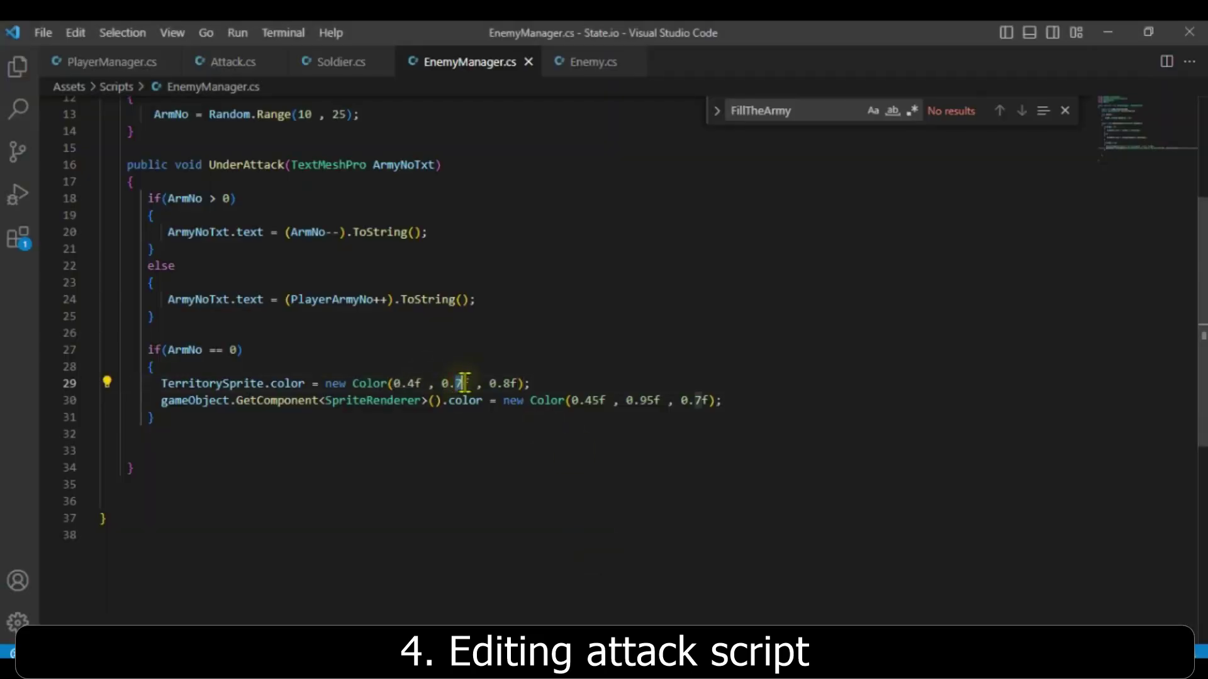
{"action": "type", "text": "2"}
{"action": "type", "text": "2"}
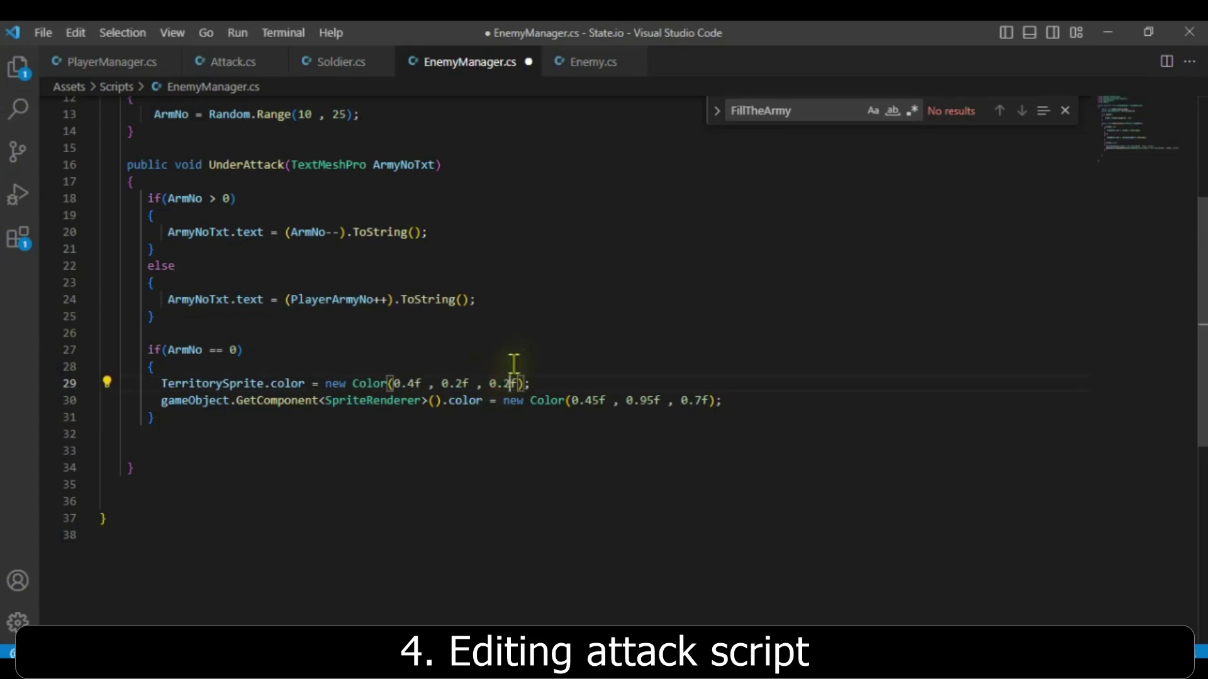
{"action": "key", "text": "ctrl+s"}
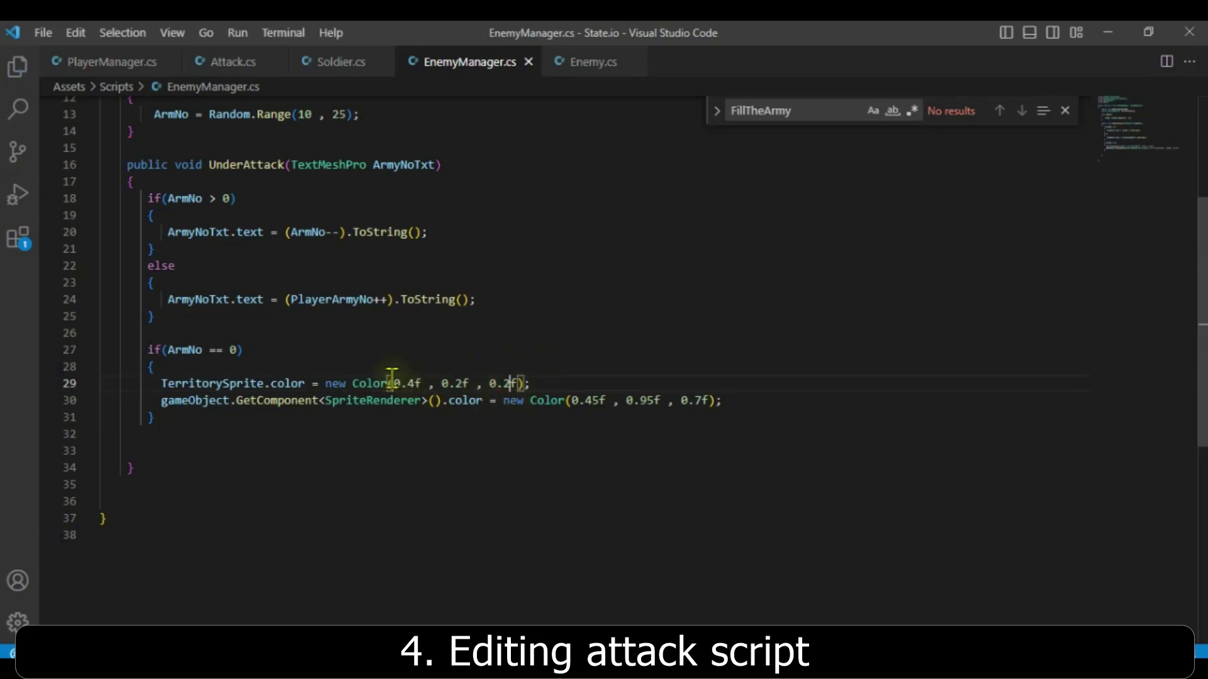
{"action": "left_click_drag", "start_coordinate": [393, 382], "coordinate": [521, 374]}
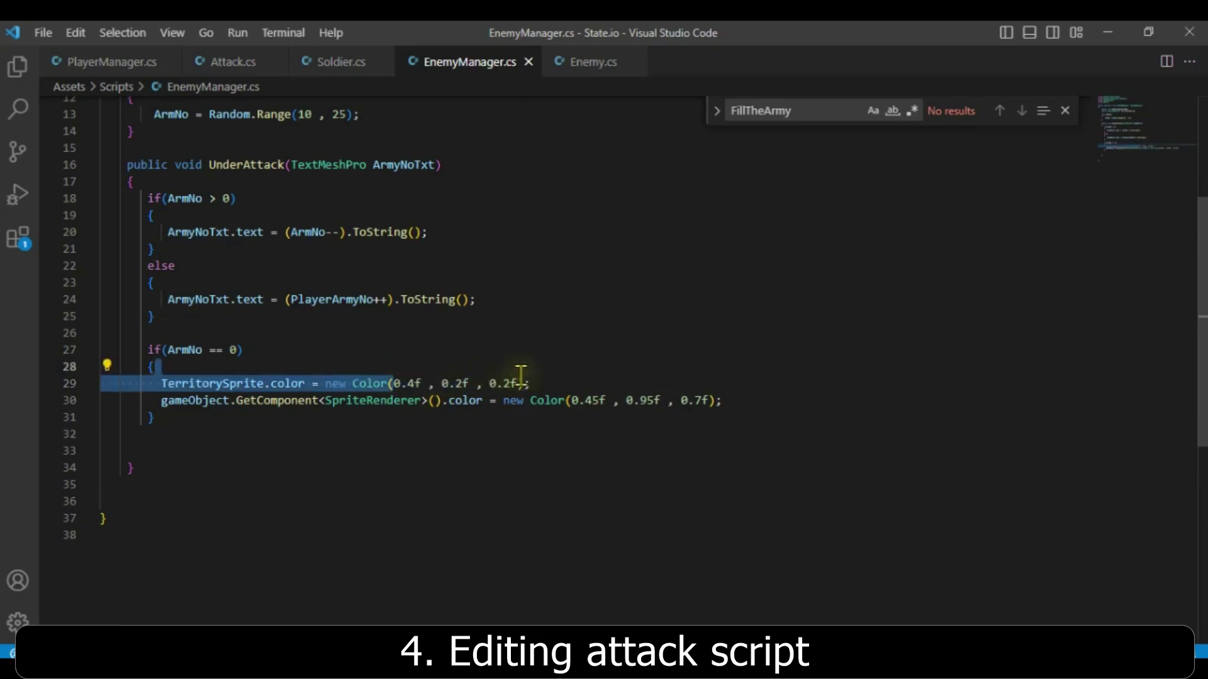
{"action": "left_click", "coordinate": [1109, 33]}
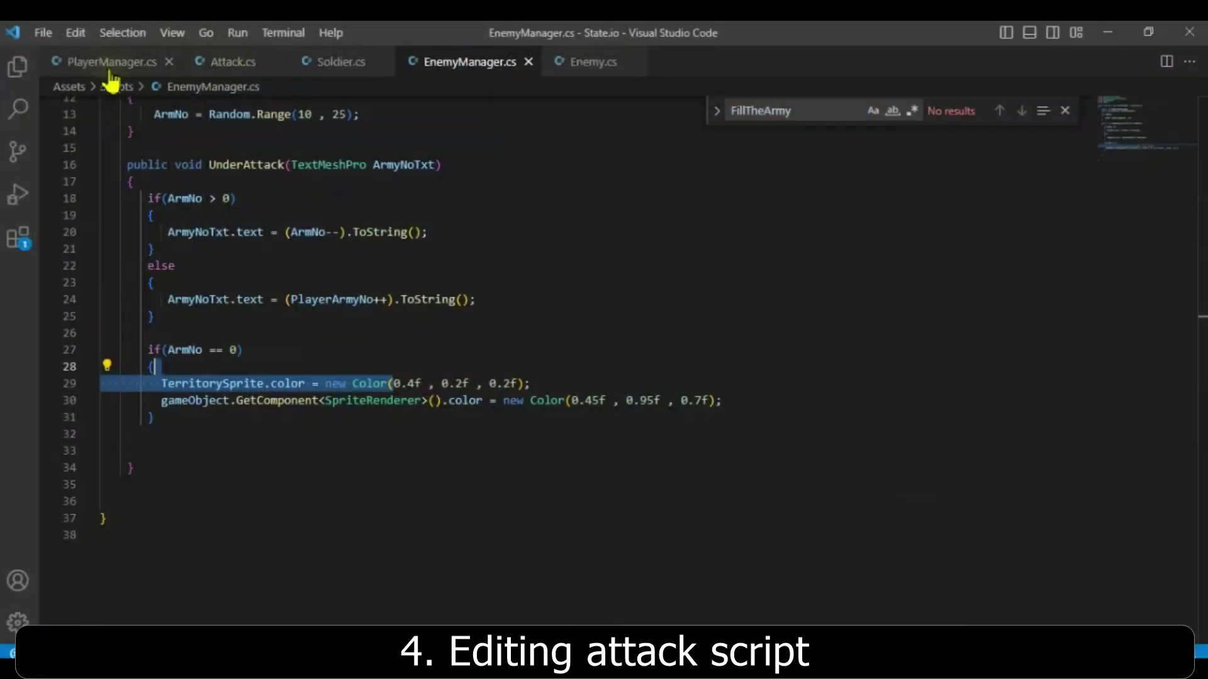
Look over ExecuteOrder in Attack.cs, then scroll through PlayerManager.cs
{"action": "left_click", "coordinate": [53, 69]}
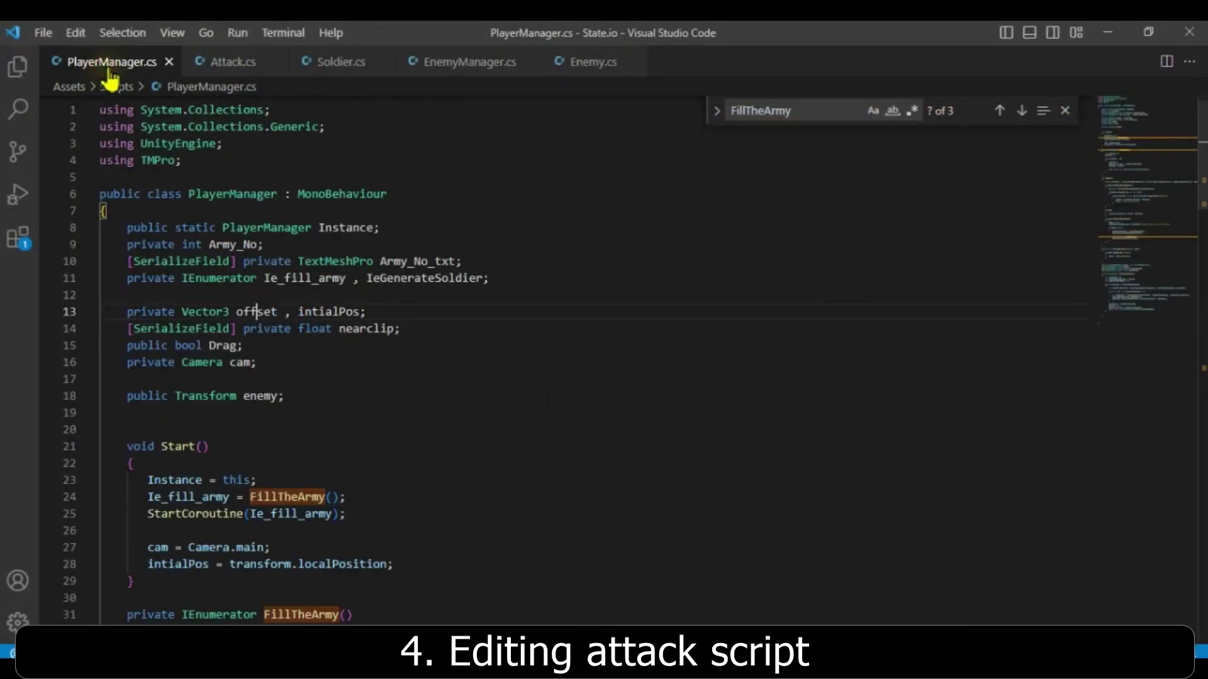
{"action": "left_click", "coordinate": [213, 72]}
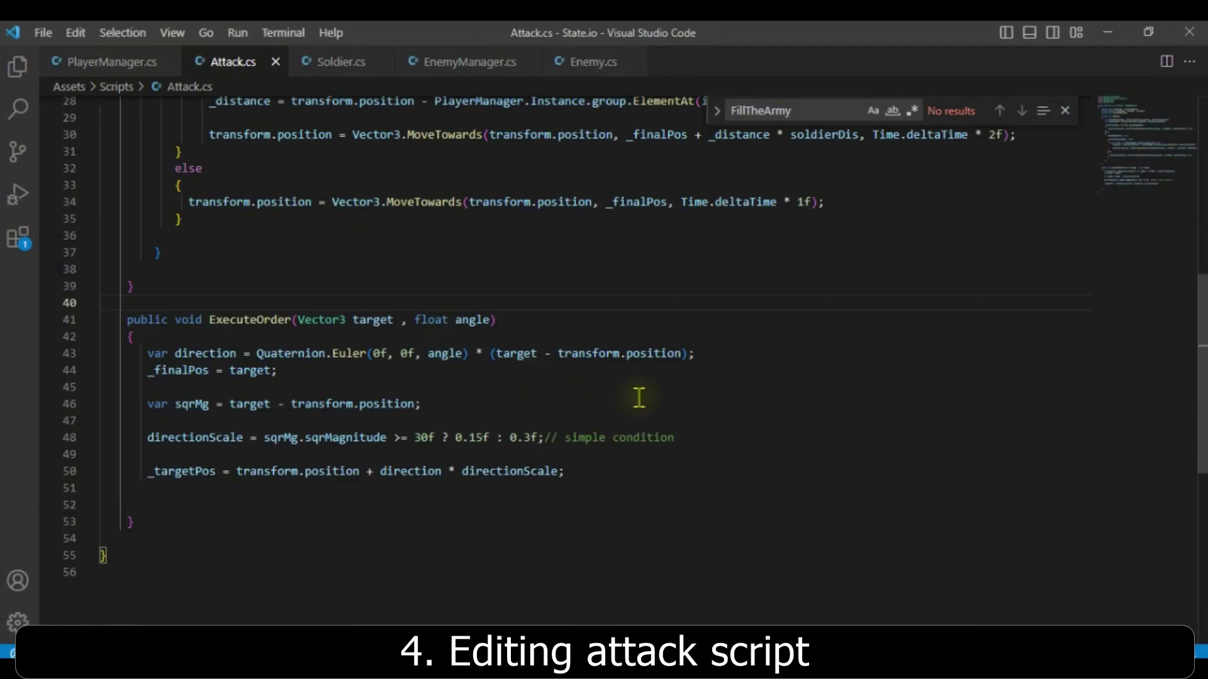
{"action": "left_click", "coordinate": [620, 389]}
{"action": "scroll", "coordinate": [620, 395], "scroll_direction": "up", "scroll_amount": 3}
{"action": "left_click", "coordinate": [124, 63]}
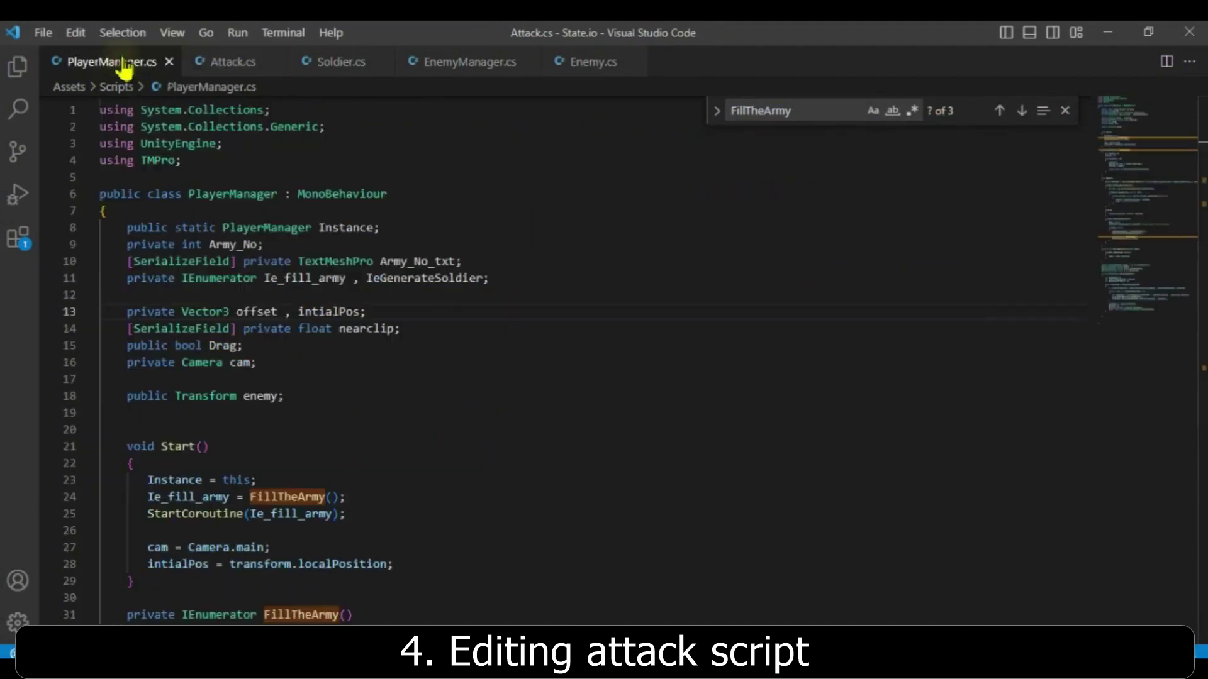
{"action": "scroll", "coordinate": [1089, 302], "scroll_direction": "down", "scroll_amount": 1}
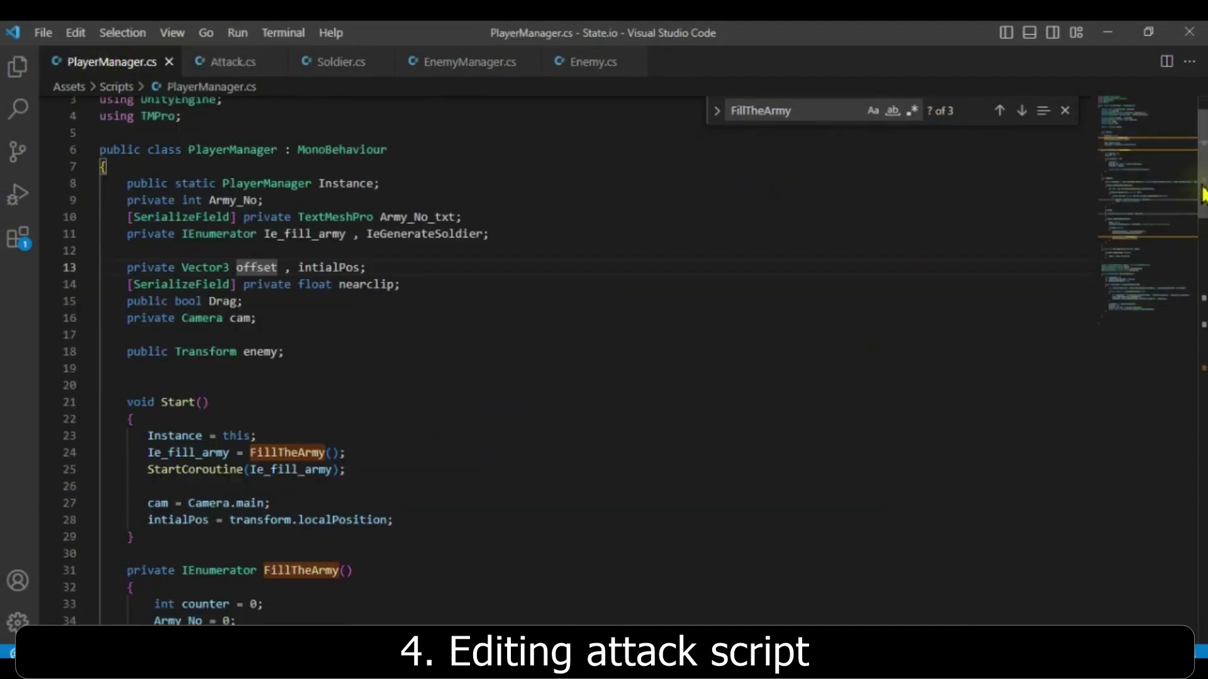
{"action": "scroll", "coordinate": [1170, 450], "scroll_direction": "down", "scroll_amount": 12}
{"action": "scroll", "coordinate": [1178, 494], "scroll_direction": "down", "scroll_amount": 17}
{"action": "scroll", "coordinate": [1178, 505], "scroll_direction": "down", "scroll_amount": 1}
{"action": "scroll", "coordinate": [1175, 487], "scroll_direction": "up", "scroll_amount": 2}
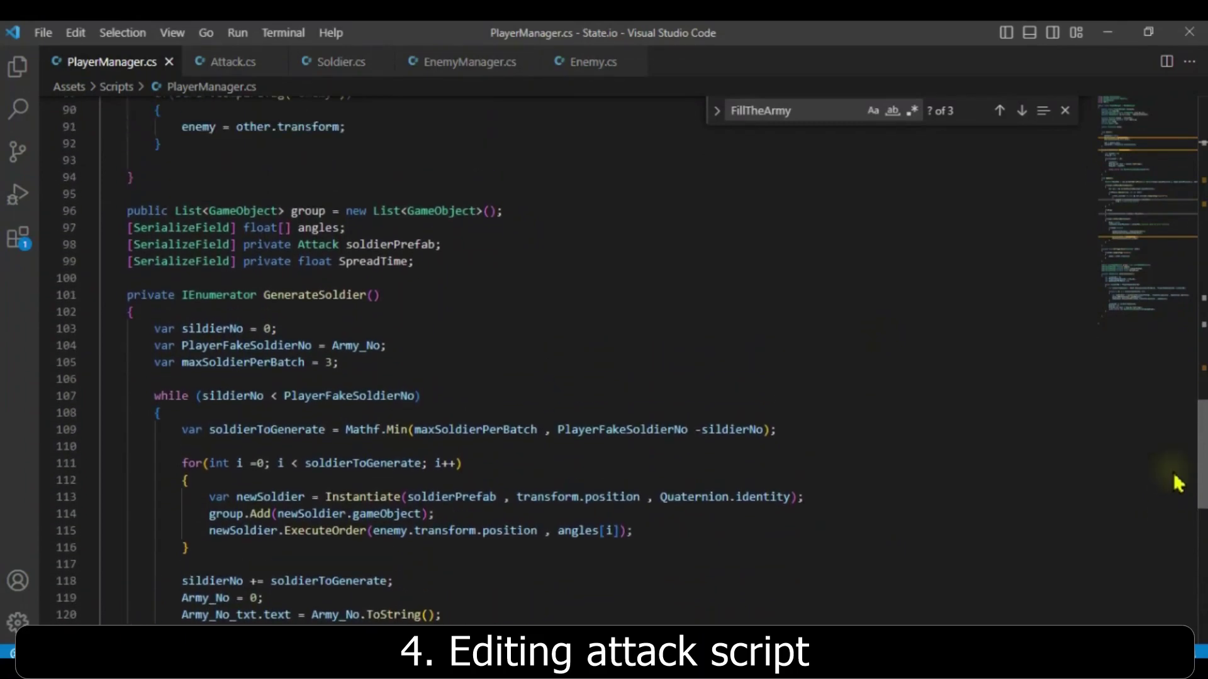
{"action": "scroll", "coordinate": [1175, 509], "scroll_direction": "down", "scroll_amount": 3}
{"action": "scroll", "coordinate": [1175, 487], "scroll_direction": "up", "scroll_amount": 4}
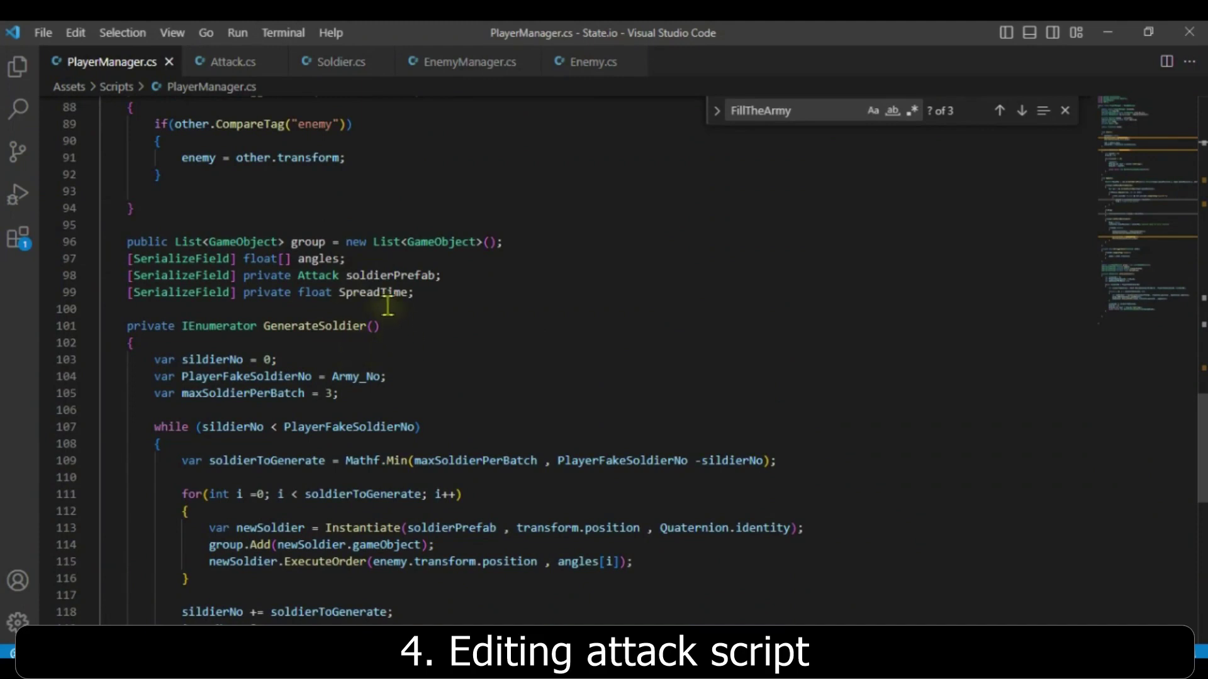
Examine the SpreadTime field and its WaitForSecondsRealtime wait in GenerateSoldier, then go back to Unity
{"action": "left_click_drag", "start_coordinate": [338, 292], "coordinate": [423, 293]}
{"action": "scroll", "coordinate": [425, 299], "scroll_direction": "down", "scroll_amount": 2}
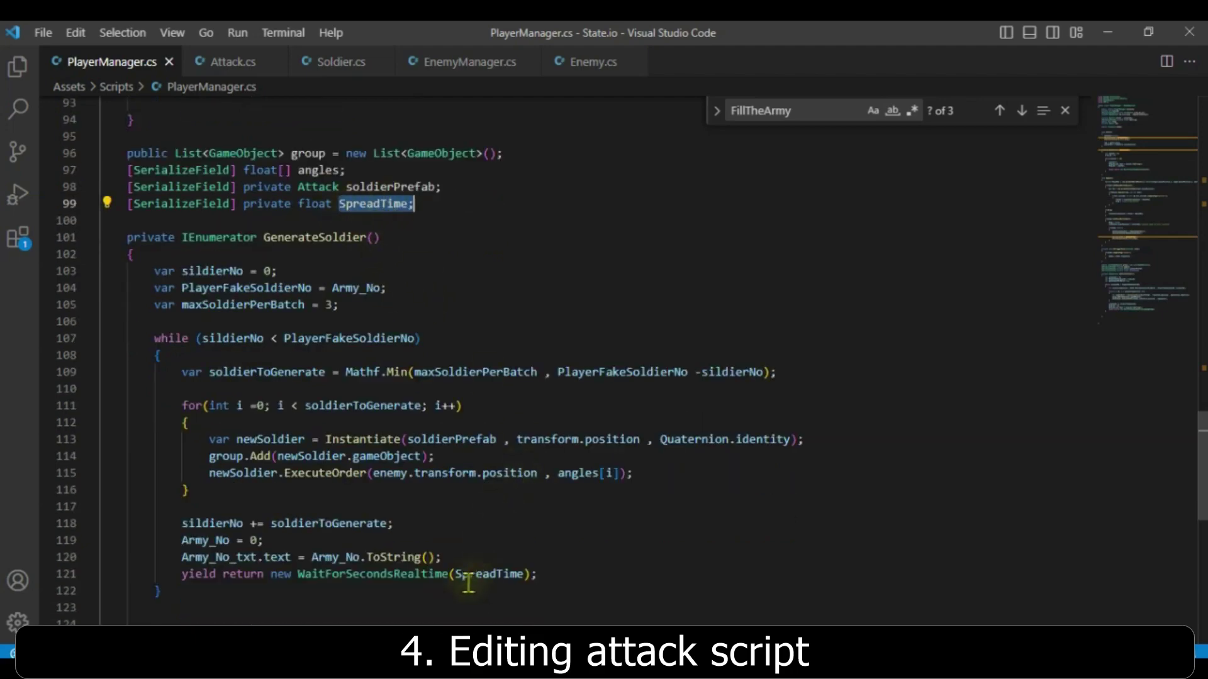
{"action": "scroll", "coordinate": [418, 574], "scroll_direction": "down", "scroll_amount": 1}
{"action": "left_click_drag", "start_coordinate": [181, 531], "coordinate": [553, 528]}
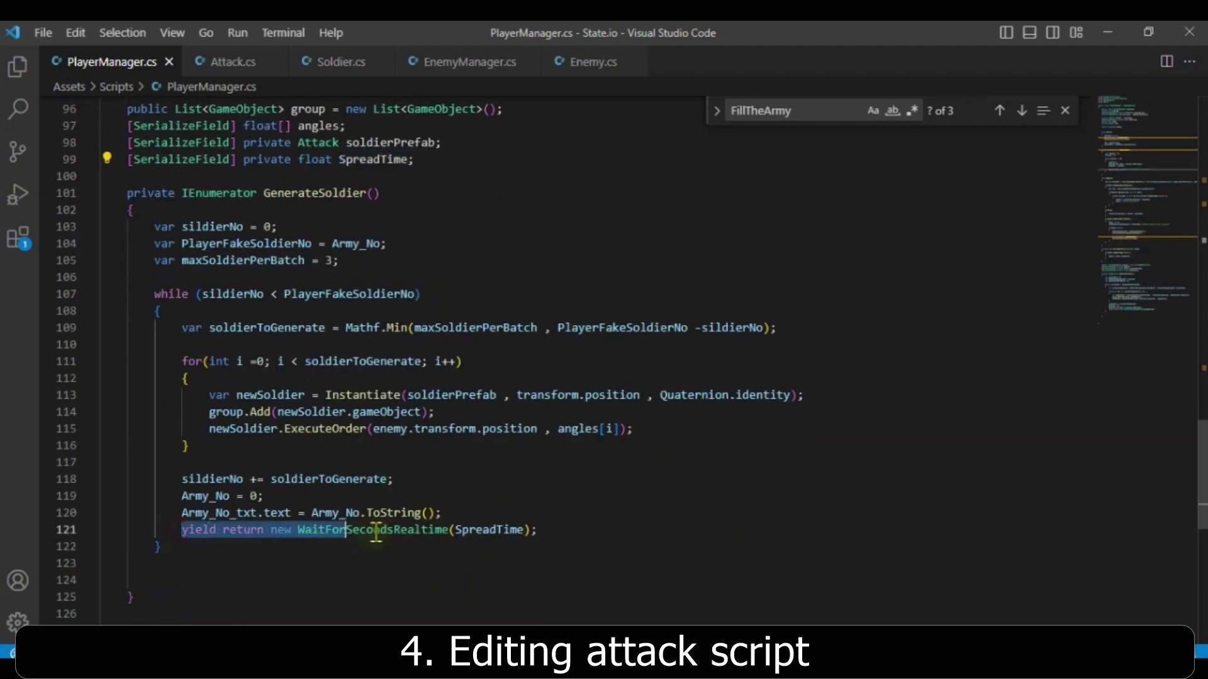
{"action": "left_click", "coordinate": [443, 535]}
{"action": "scroll", "coordinate": [494, 531], "scroll_direction": "down", "scroll_amount": 3}
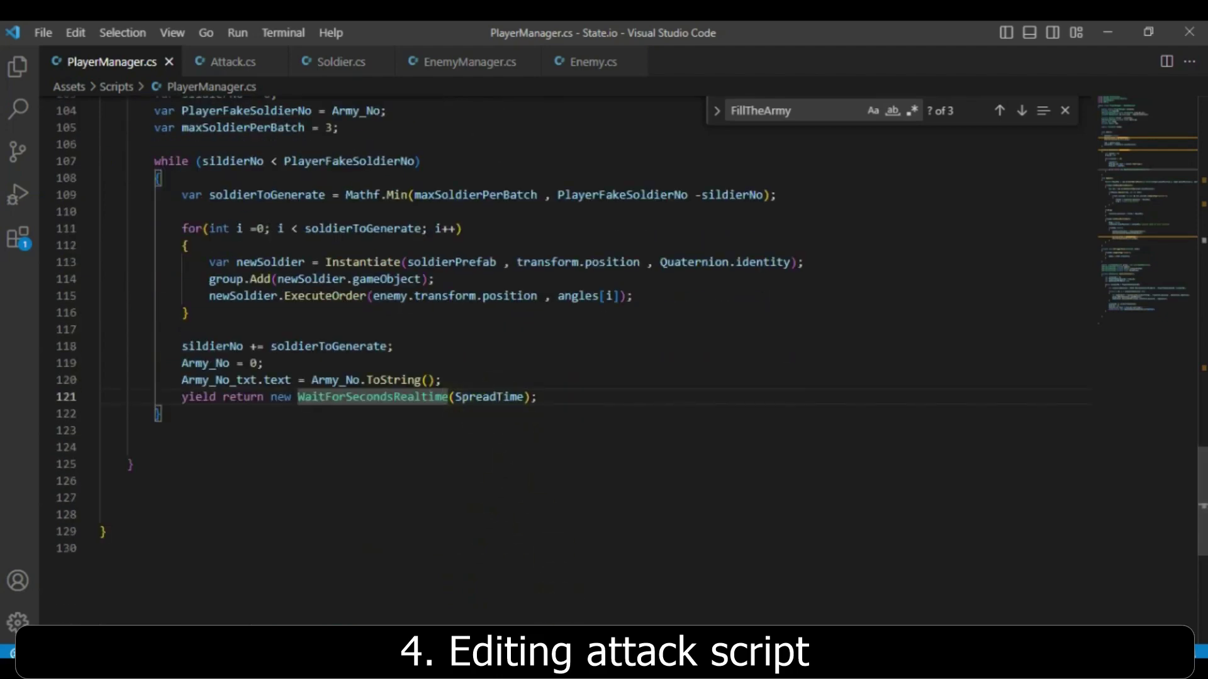
{"action": "key", "text": "alt+Tab"}
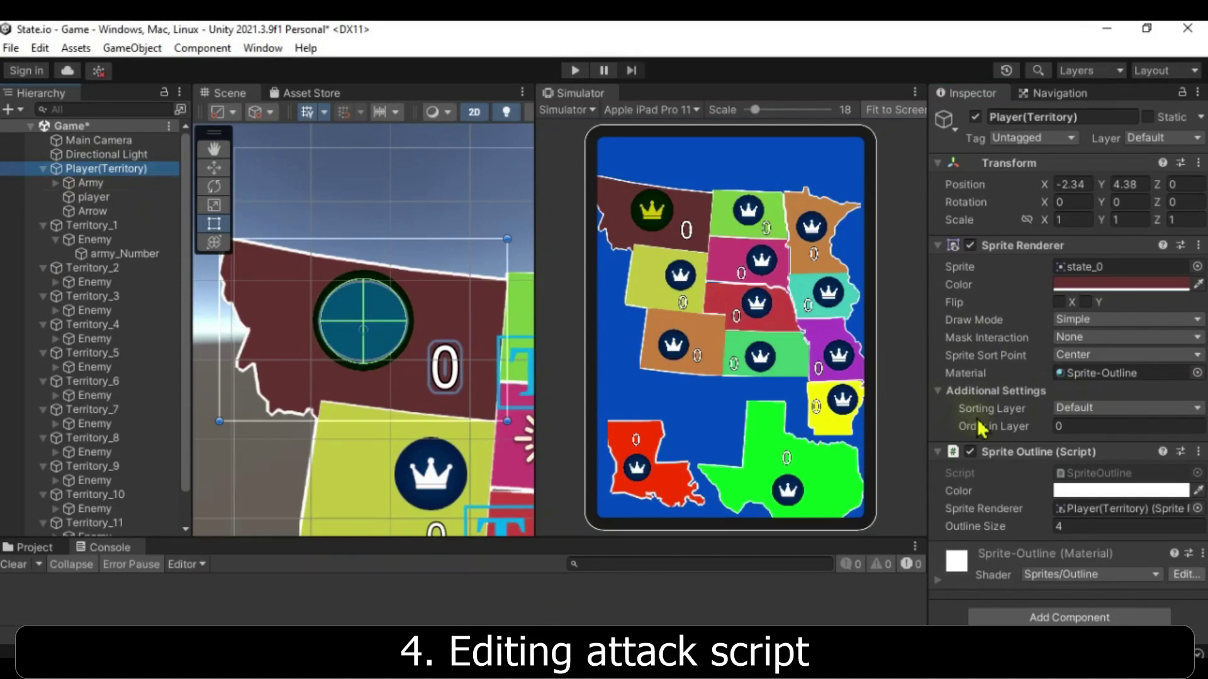
Select the player object and set its Player Manager Spread Time to 0.3
{"action": "left_click", "coordinate": [94, 182]}
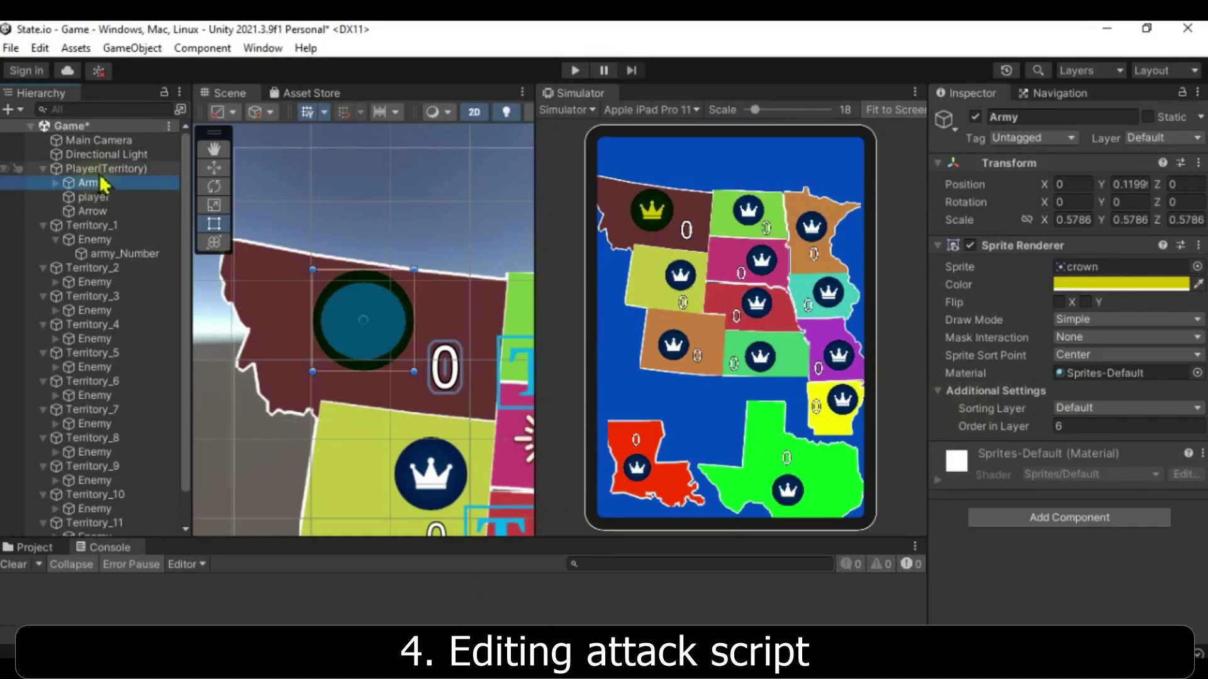
{"action": "left_click", "coordinate": [101, 168]}
{"action": "left_click", "coordinate": [94, 198]}
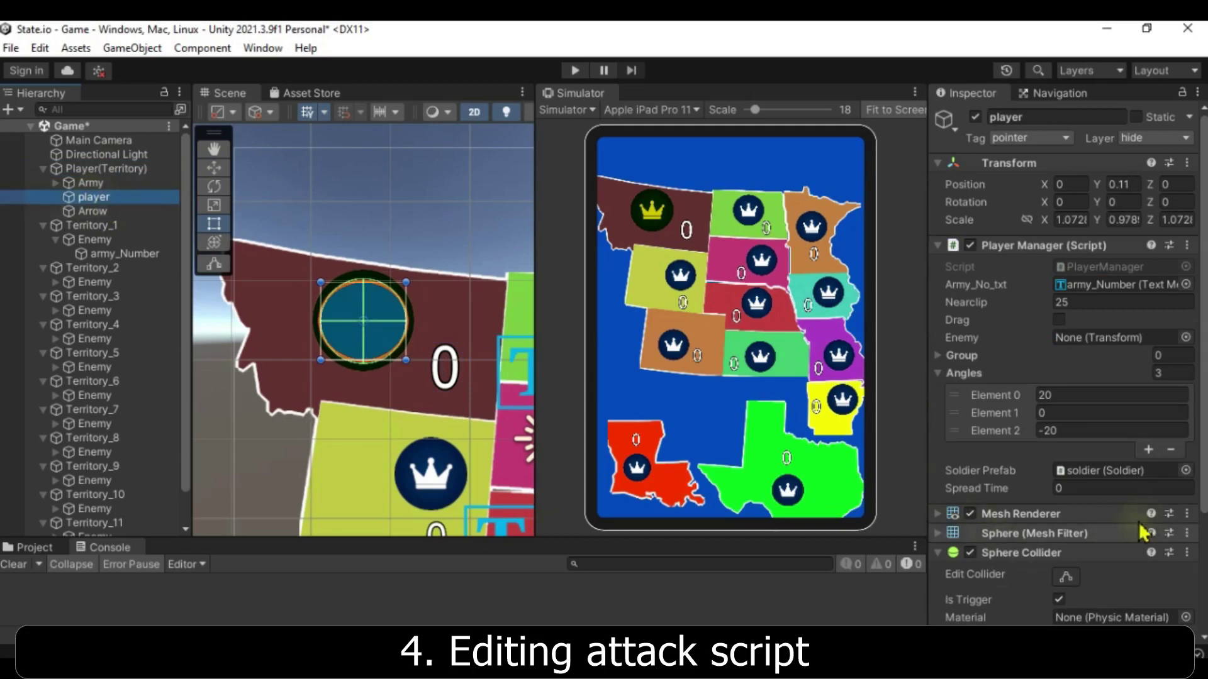
{"action": "left_click", "coordinate": [1055, 489]}
{"action": "type", "text": ".3"}
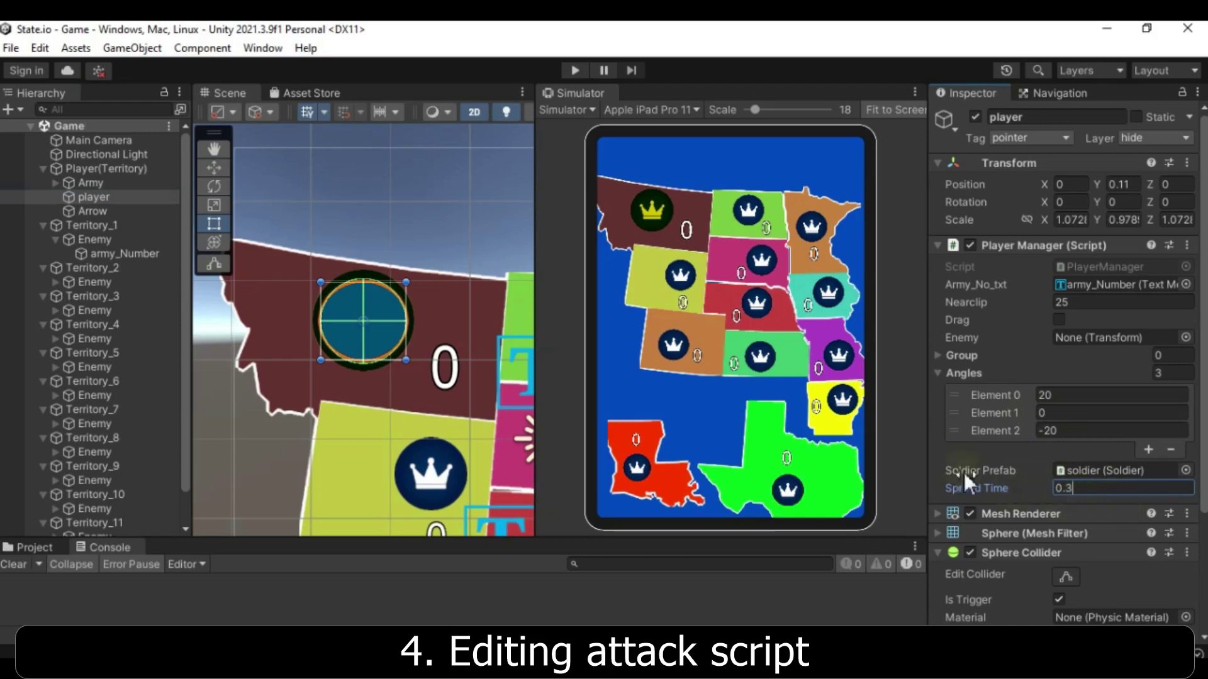
{"action": "left_click_drag", "start_coordinate": [452, 540], "coordinate": [464, 547]}
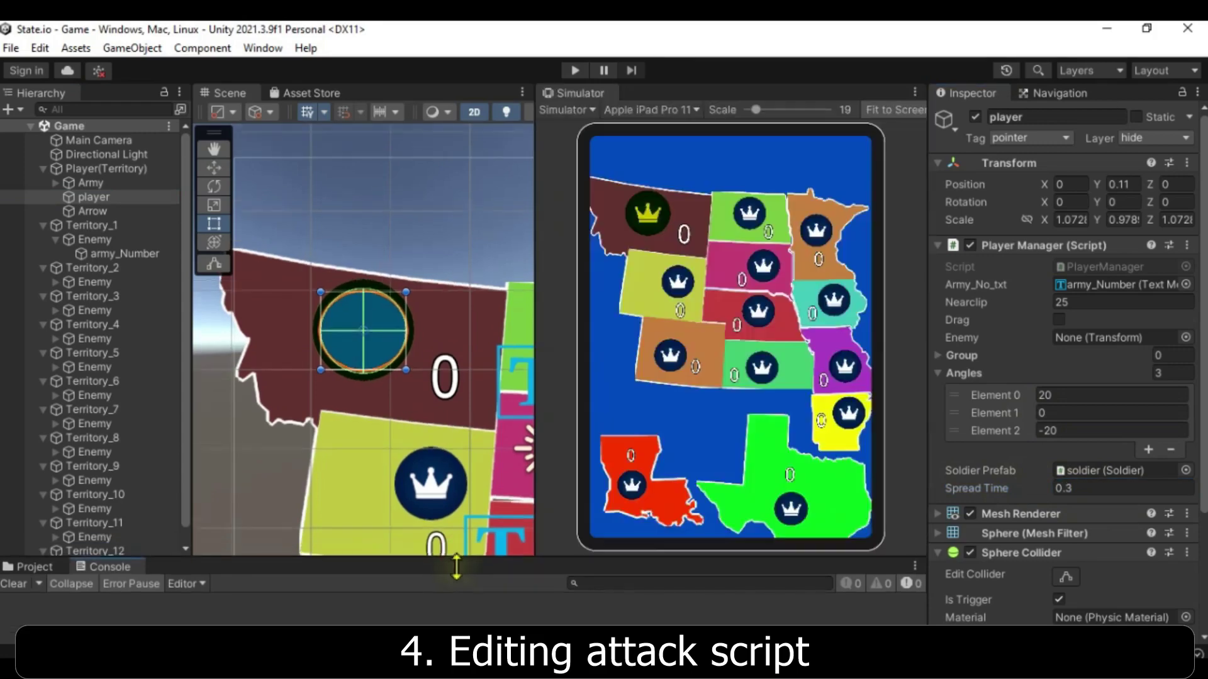
Start Play mode and send Montana's soldiers to capture Louisiana
{"action": "left_click", "coordinate": [574, 69]}
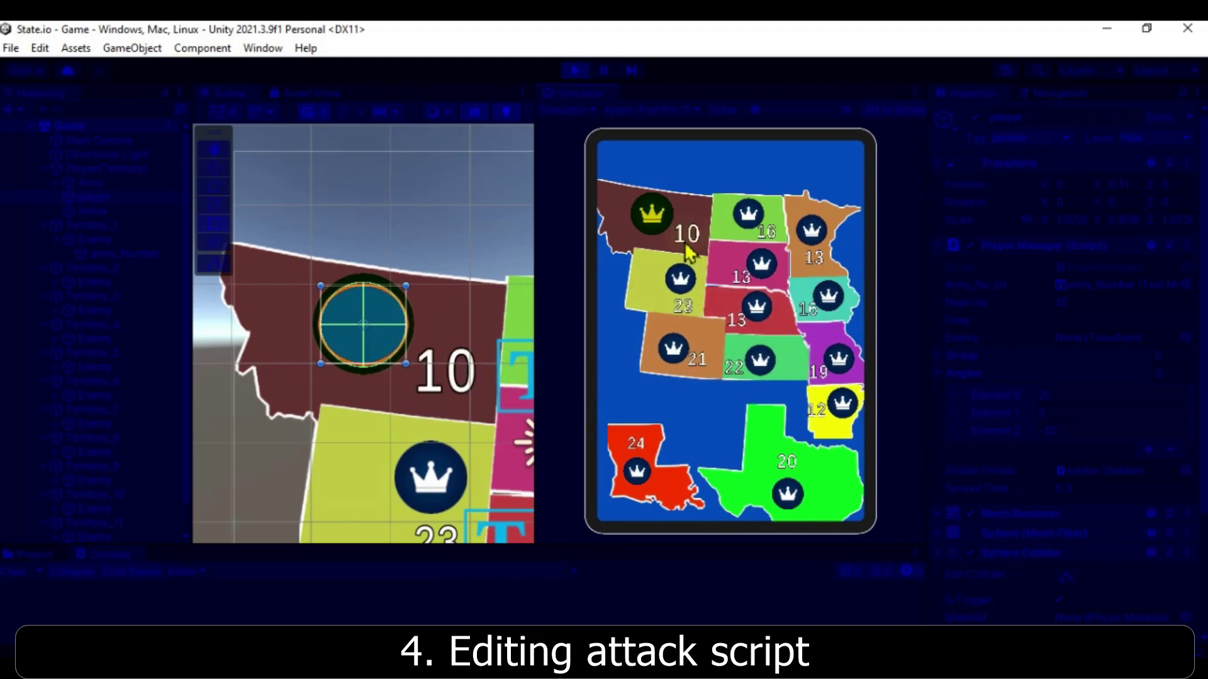
{"action": "left_click_drag", "start_coordinate": [665, 234], "coordinate": [644, 480]}
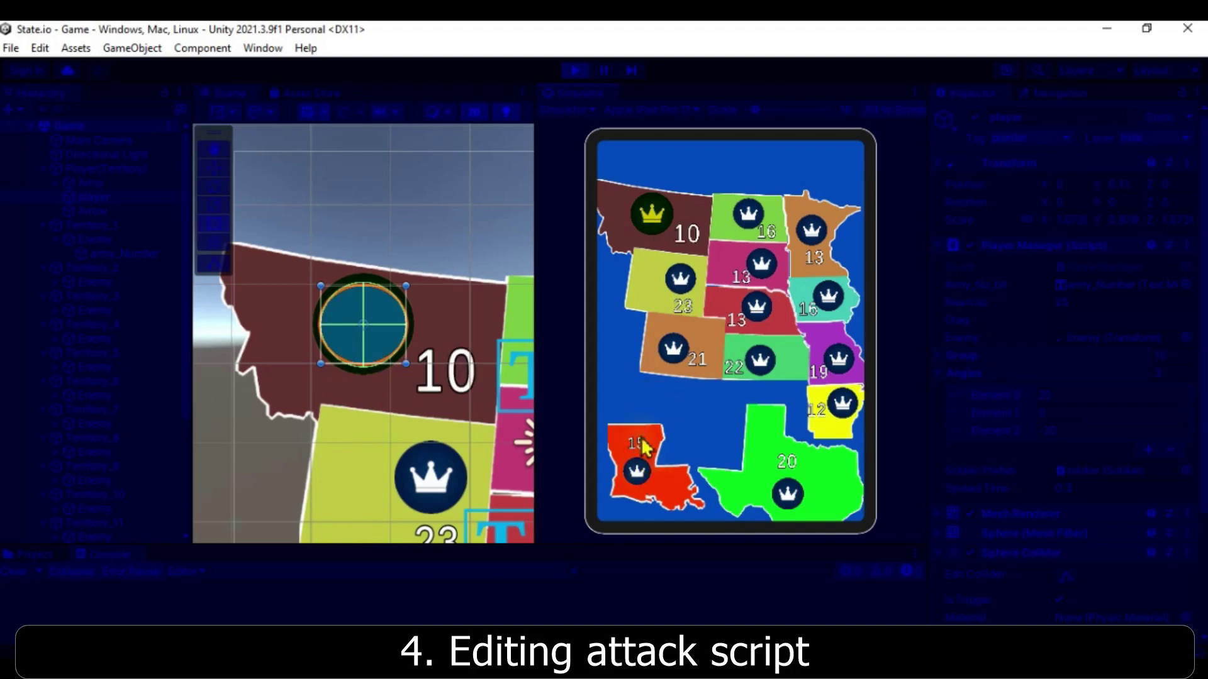
{"action": "left_click_drag", "start_coordinate": [651, 217], "coordinate": [640, 478]}
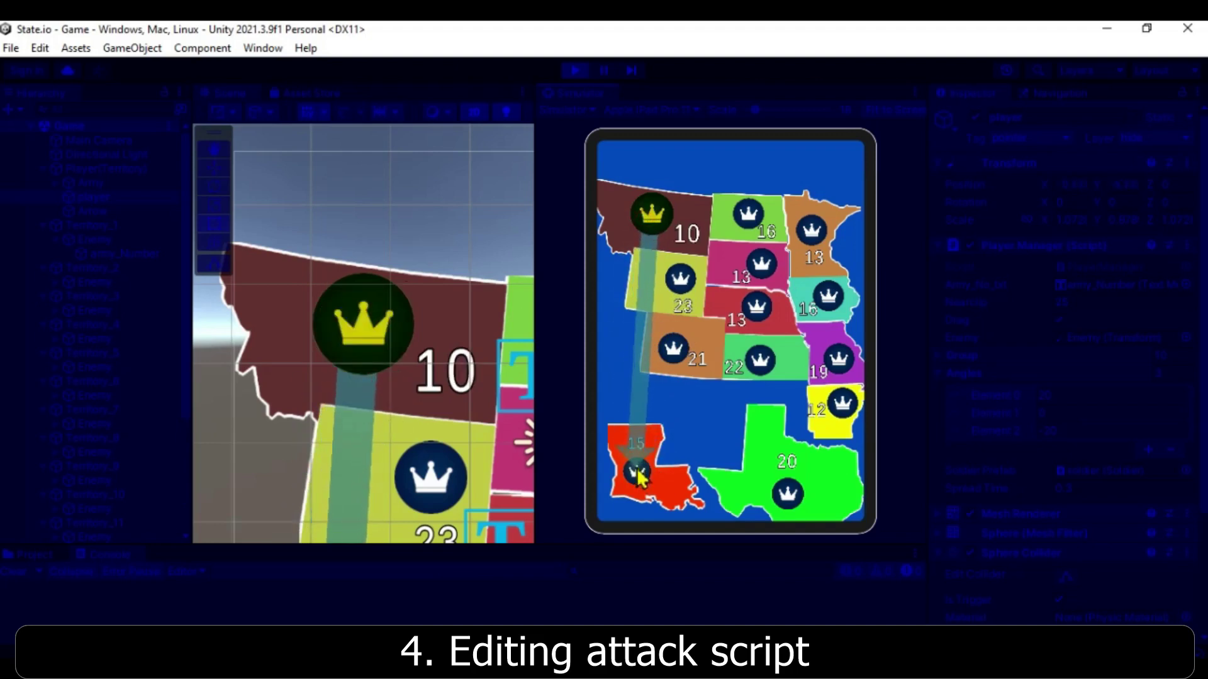
{"action": "left_click_drag", "start_coordinate": [637, 472], "coordinate": [638, 473]}
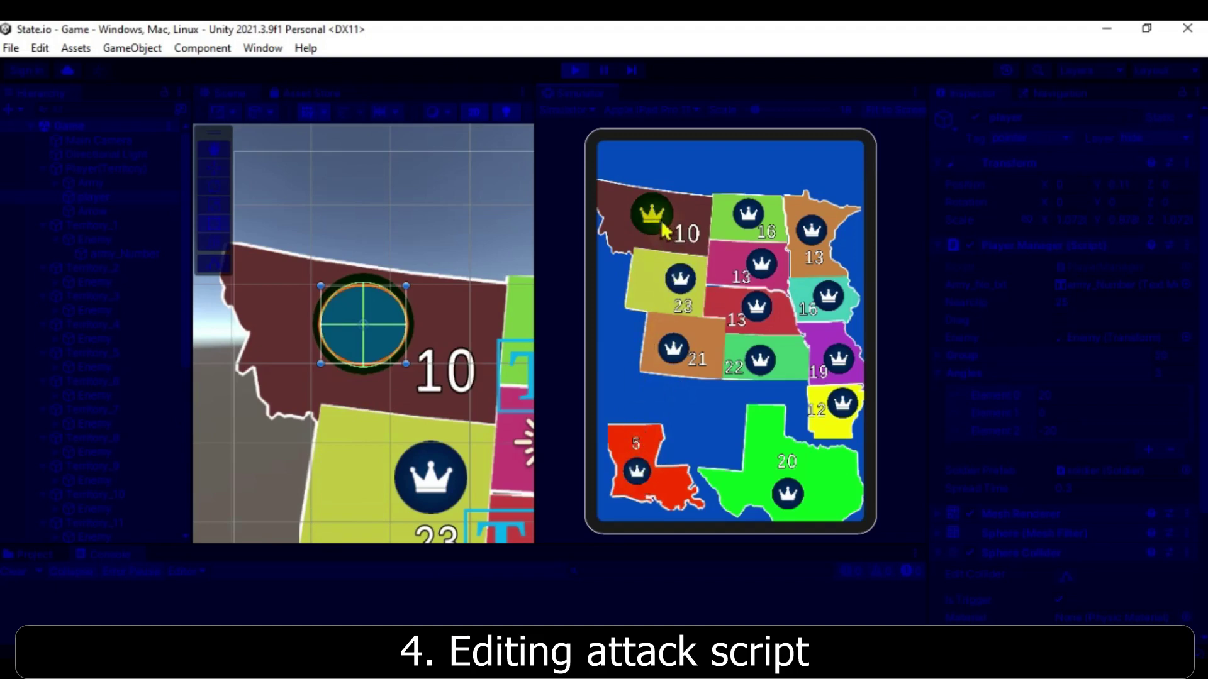
{"action": "left_click_drag", "start_coordinate": [662, 227], "coordinate": [638, 479]}
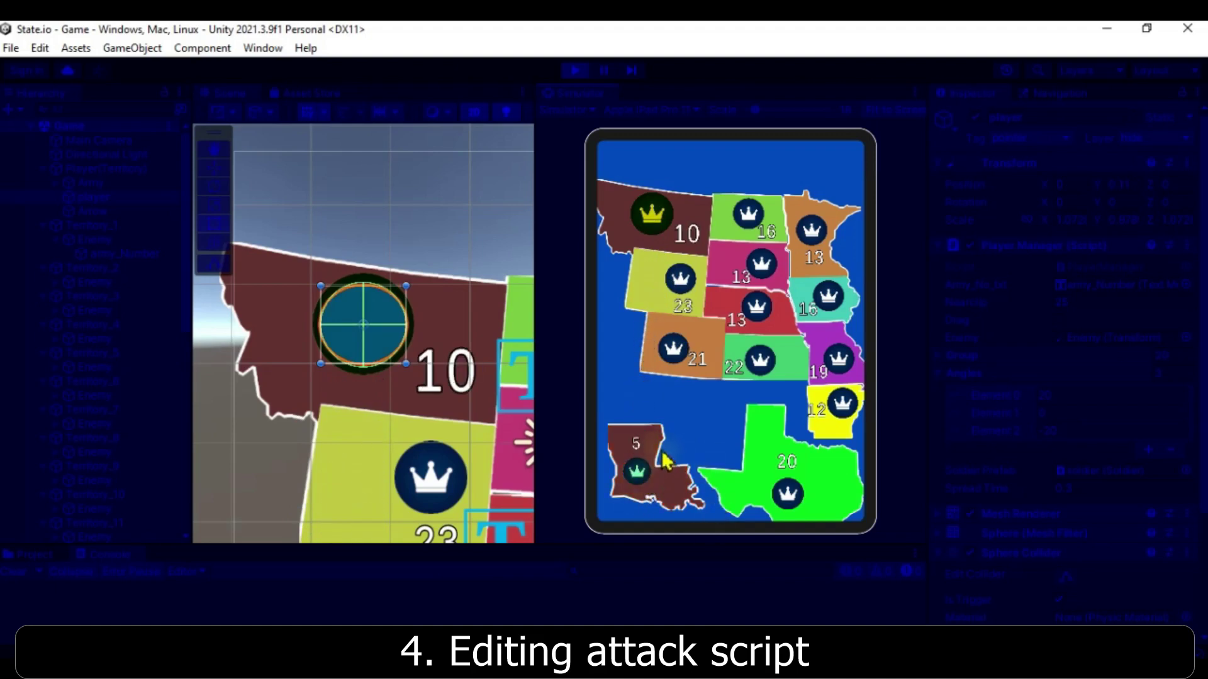
Attack the magenta territory showing 13 from Montana, then stop the test run
{"action": "left_click_drag", "start_coordinate": [662, 220], "coordinate": [763, 272]}
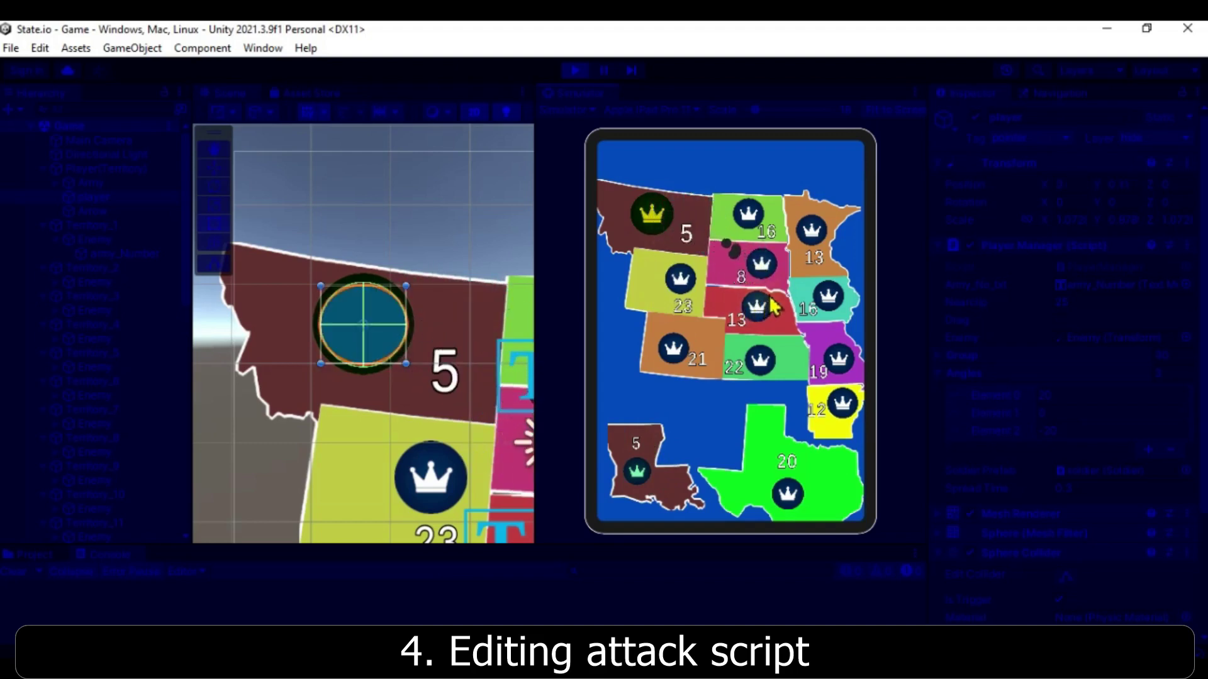
{"action": "left_click_drag", "start_coordinate": [648, 221], "coordinate": [756, 299]}
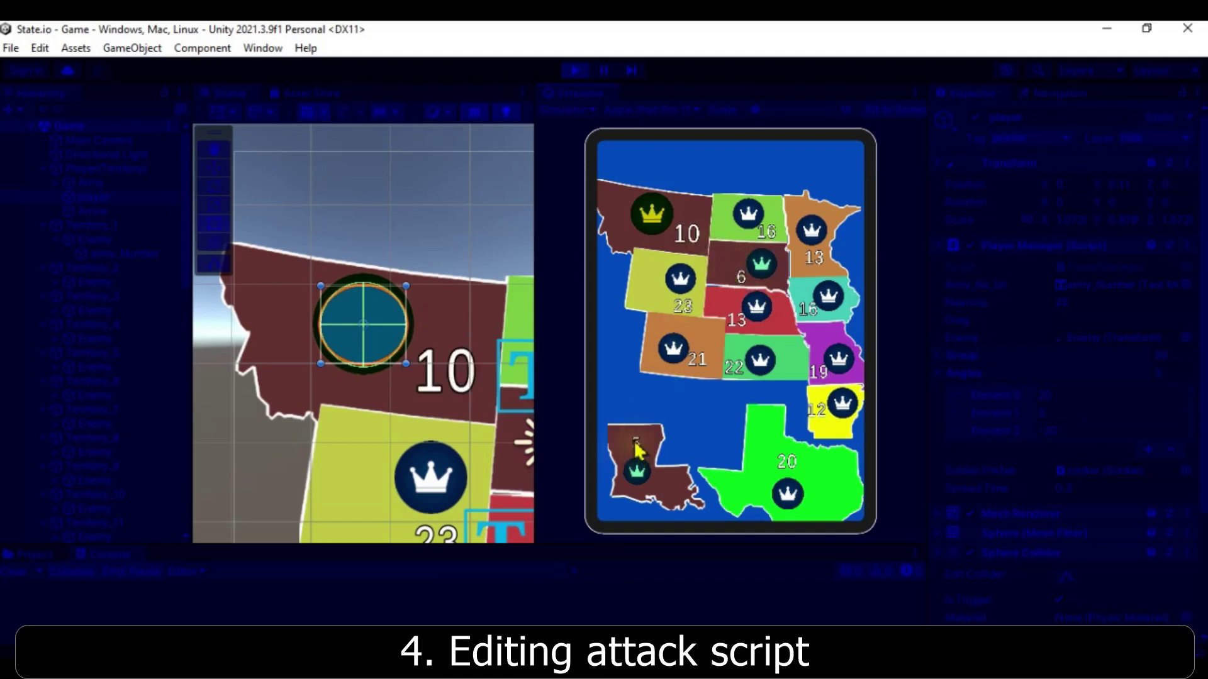
{"action": "left_click", "coordinate": [581, 71]}
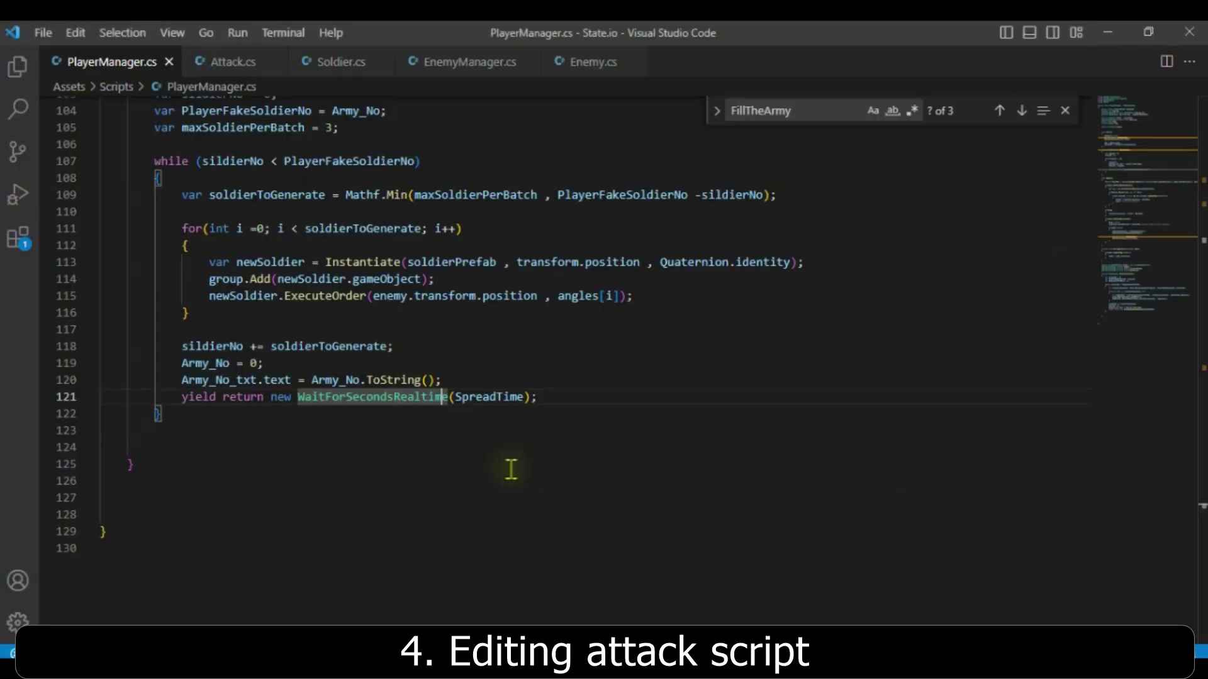
Flip through the PlayerManager, Attack, Soldier, Enemy and EnemyManager scripts, ending on EnemyManager
{"action": "scroll", "coordinate": [424, 423], "scroll_direction": "up", "scroll_amount": 1}
{"action": "scroll", "coordinate": [412, 409], "scroll_direction": "up", "scroll_amount": 2}
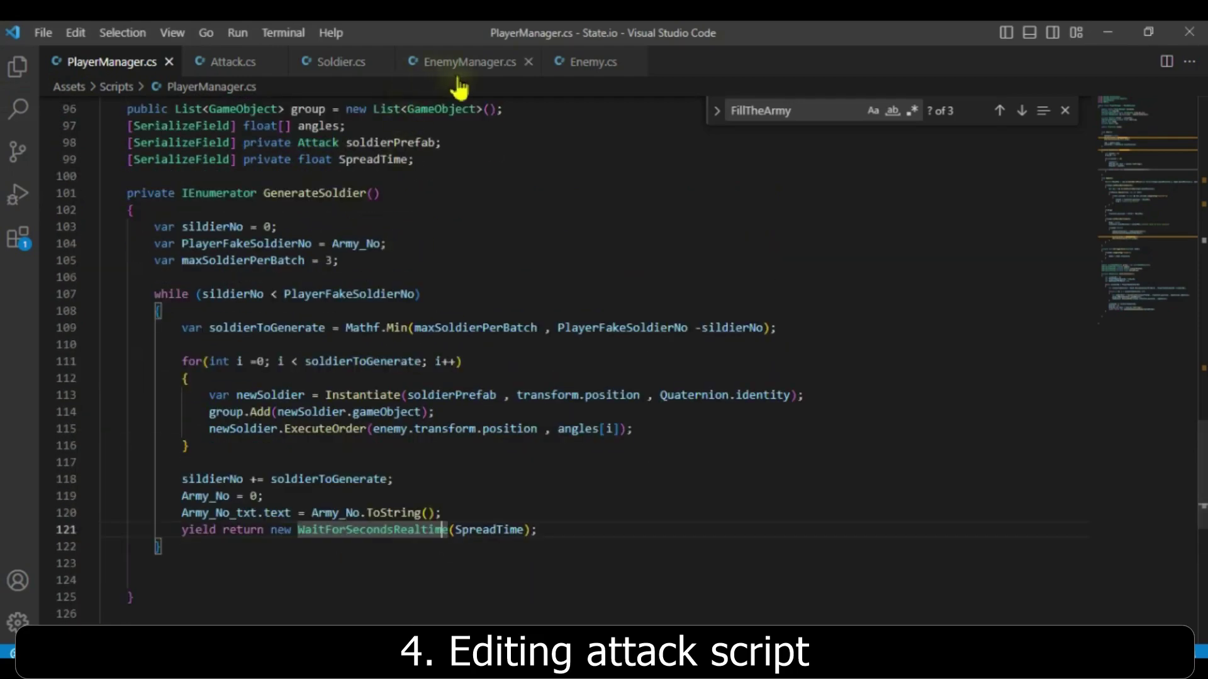
{"action": "left_click", "coordinate": [259, 70]}
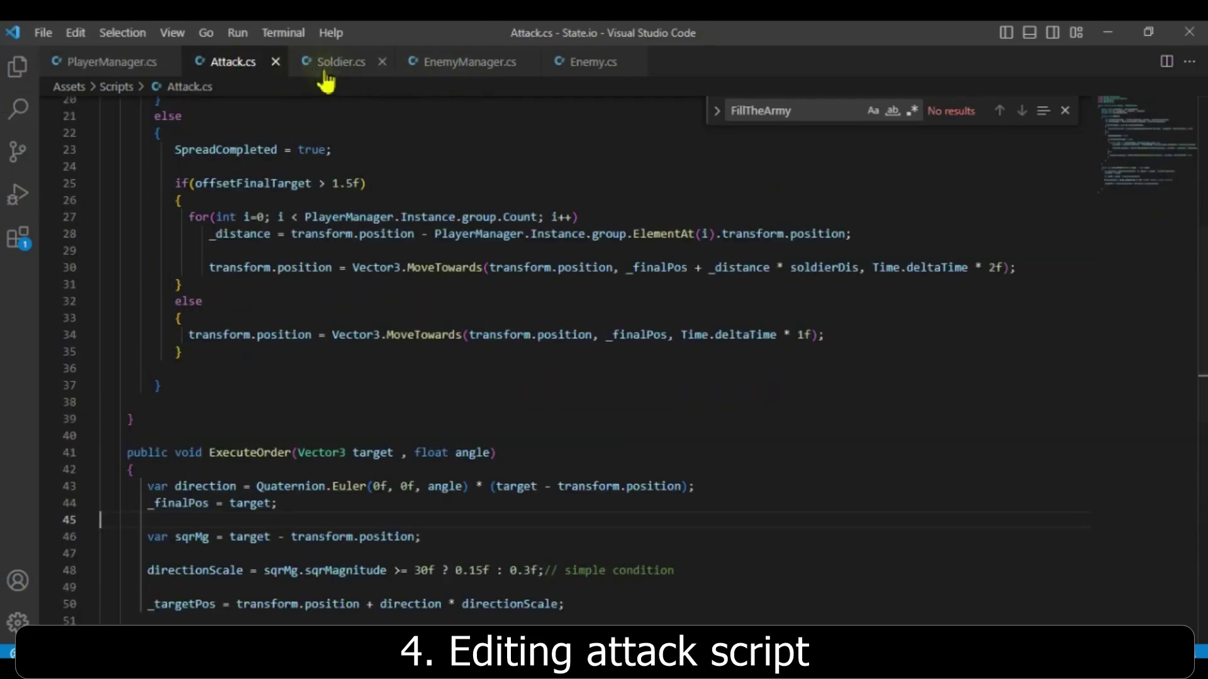
{"action": "left_click", "coordinate": [337, 72]}
{"action": "left_click", "coordinate": [435, 64]}
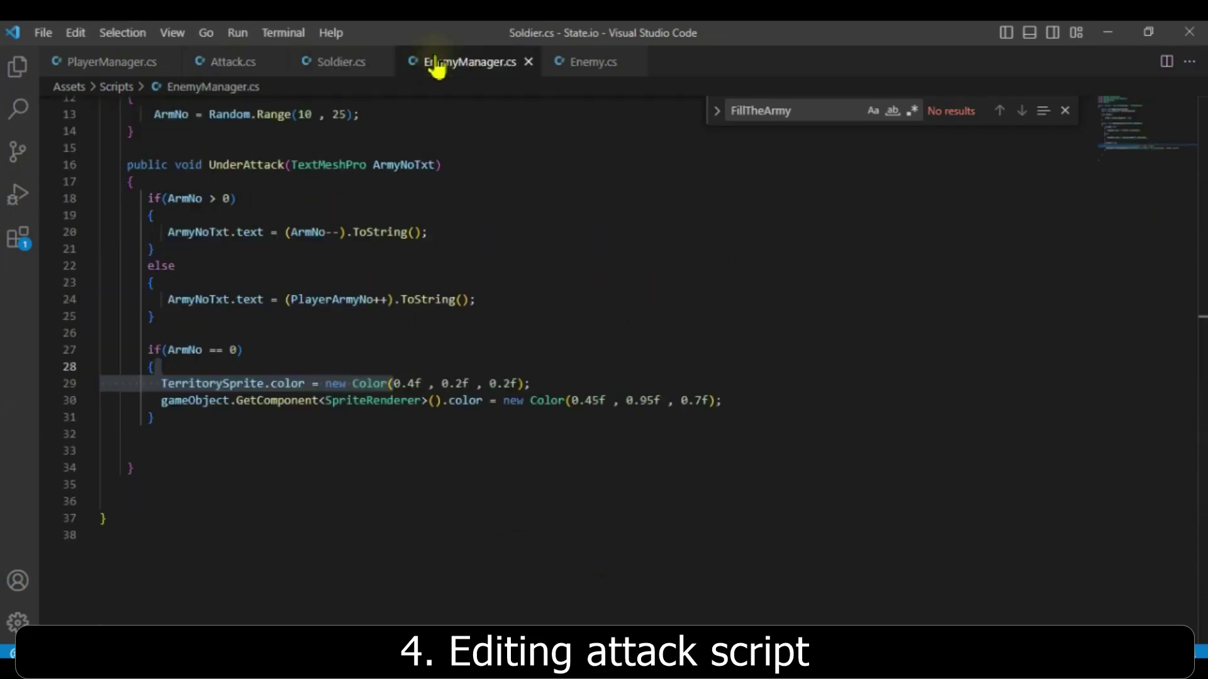
{"action": "left_click", "coordinate": [578, 74]}
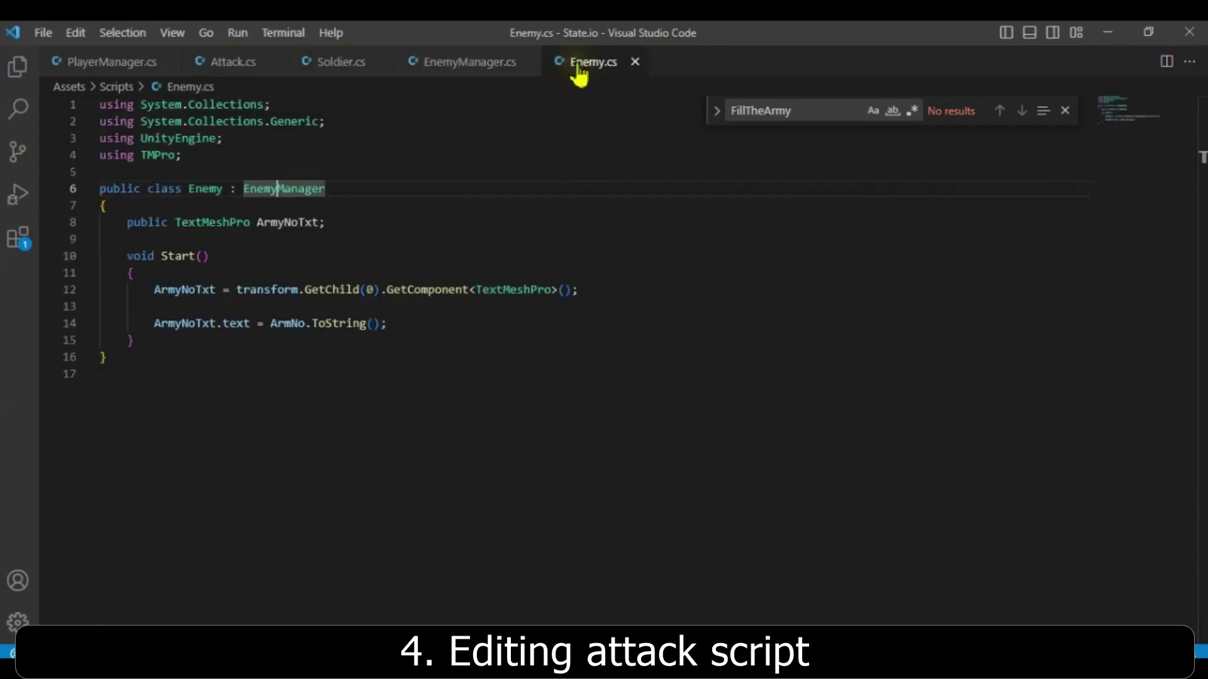
{"action": "left_click", "coordinate": [234, 73]}
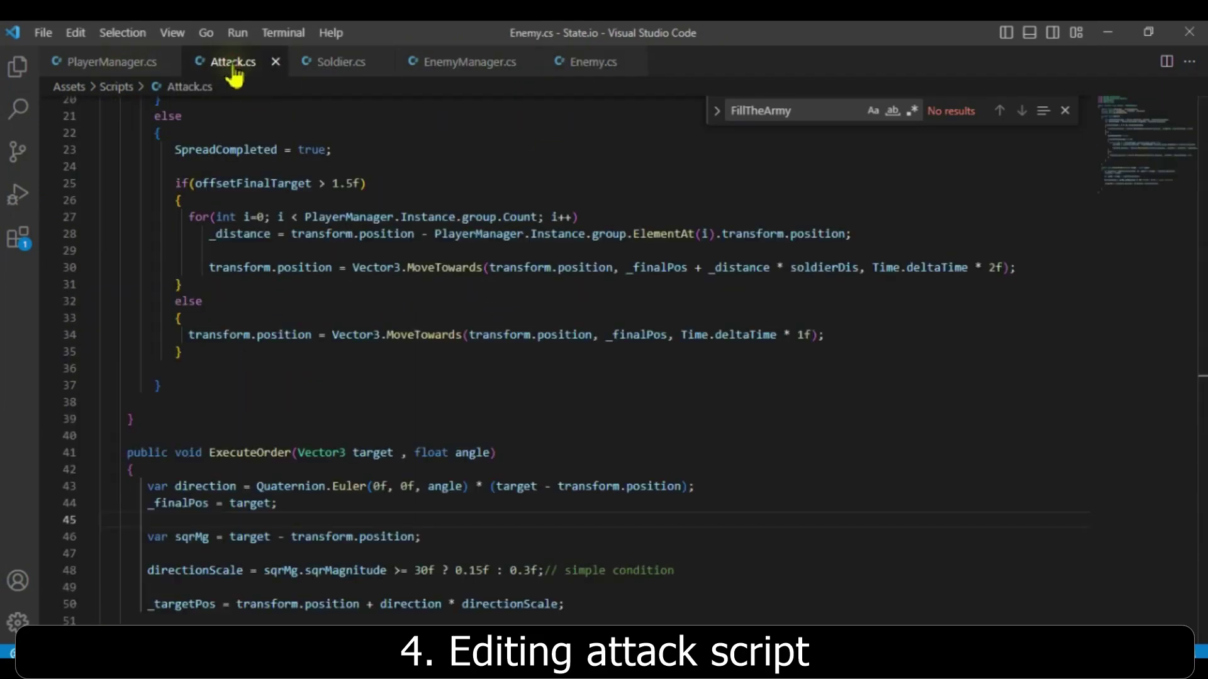
{"action": "scroll", "coordinate": [407, 483], "scroll_direction": "up", "scroll_amount": 3}
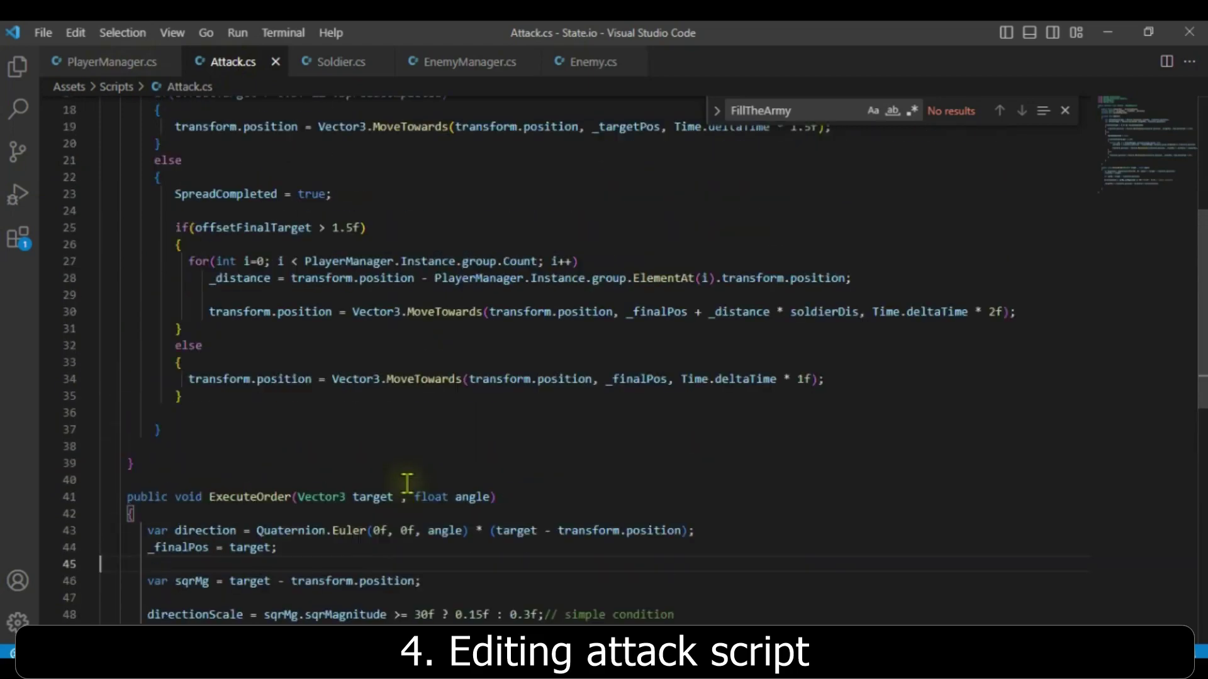
{"action": "scroll", "coordinate": [407, 483], "scroll_direction": "up", "scroll_amount": 6}
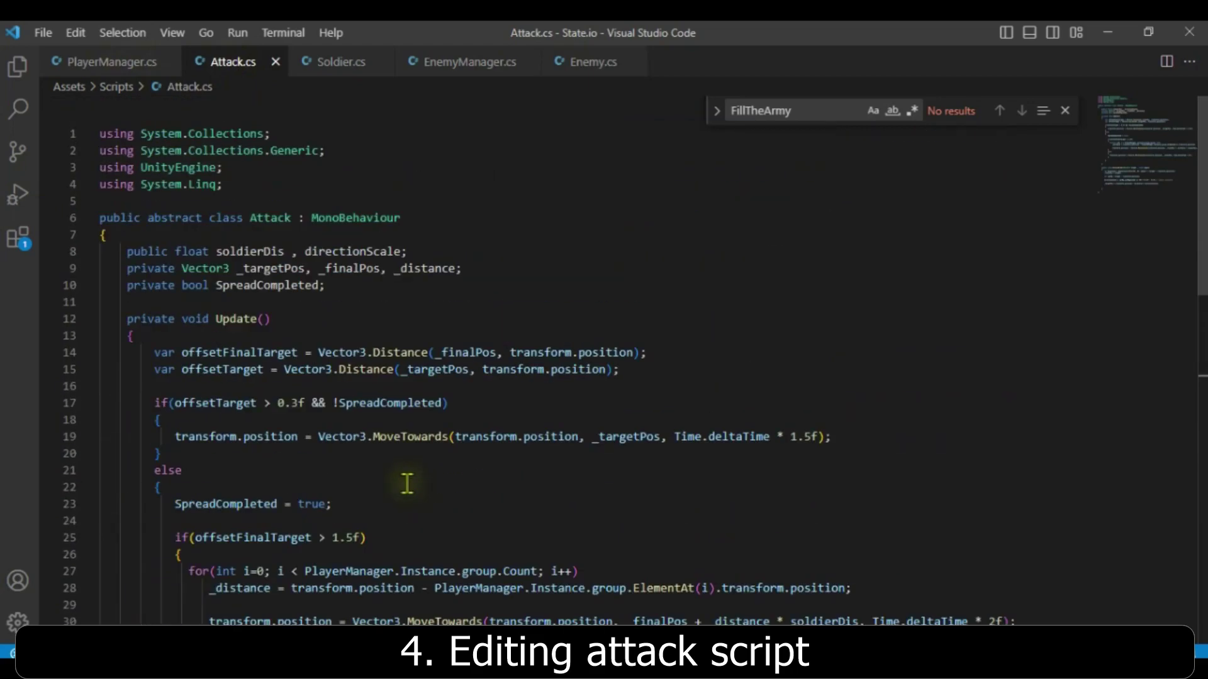
{"action": "left_click", "coordinate": [330, 68]}
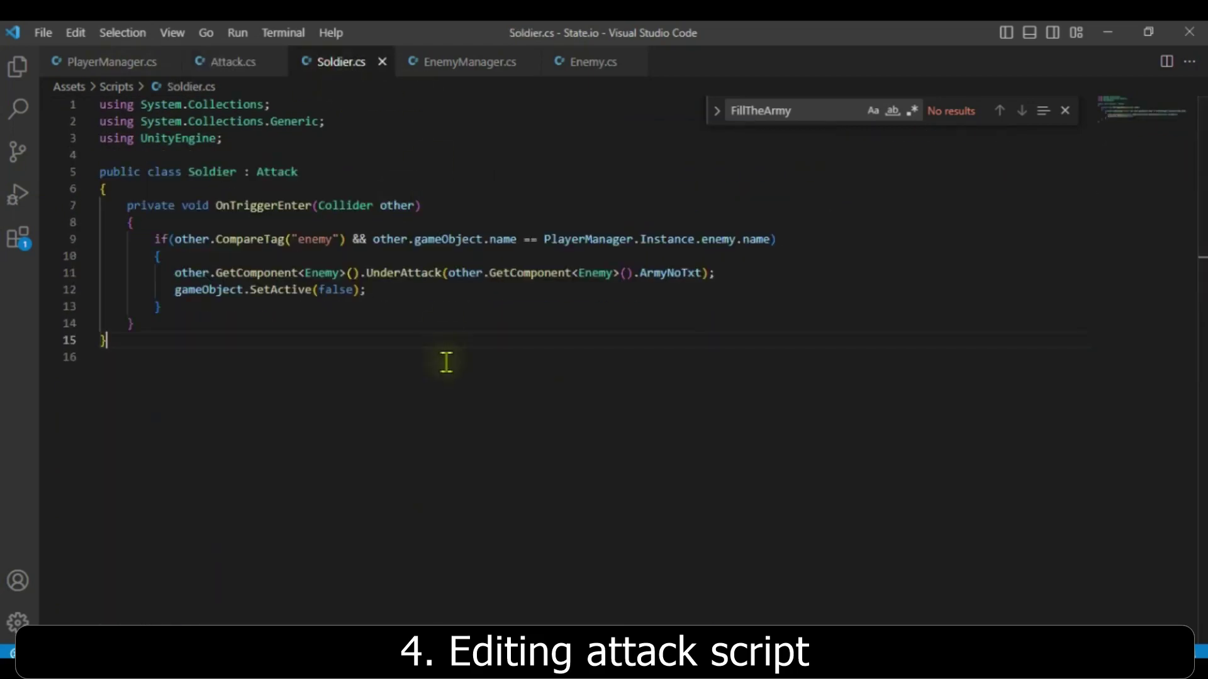
{"action": "left_click", "coordinate": [465, 66]}
{"action": "scroll", "coordinate": [383, 407], "scroll_direction": "up", "scroll_amount": 2}
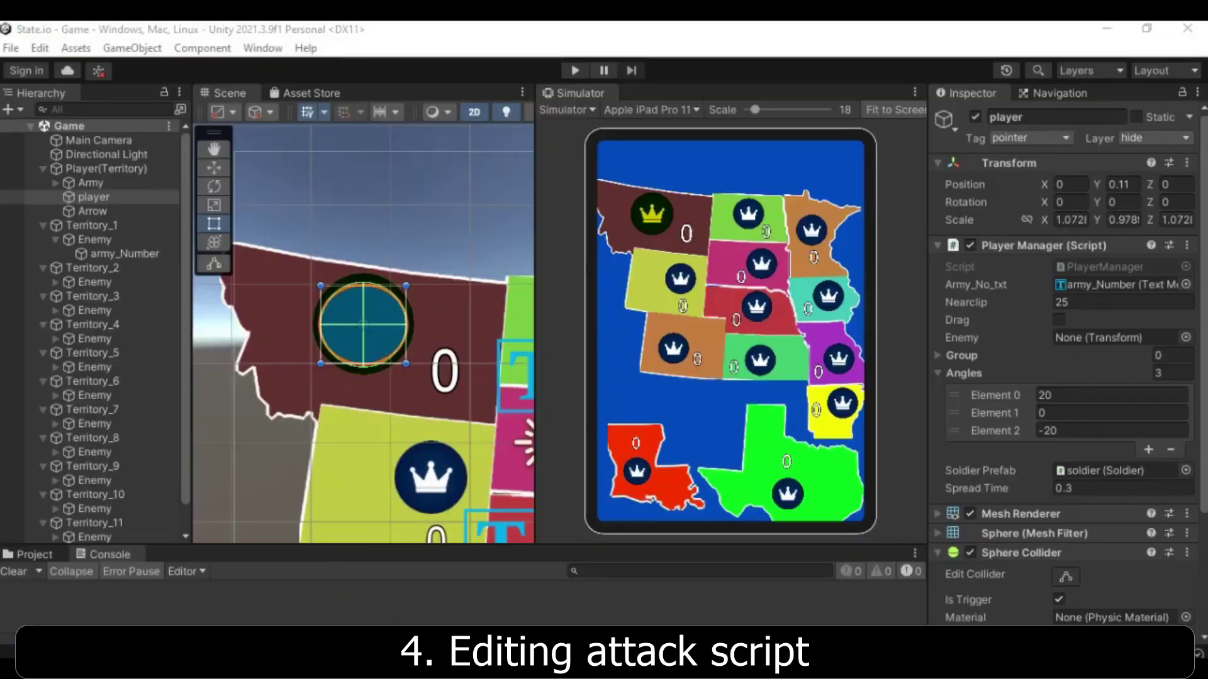
Back in Unity, enlarge the lower panel and browse Assets > Scripts to the Soldier script
{"action": "key", "text": "alt+Tab"}
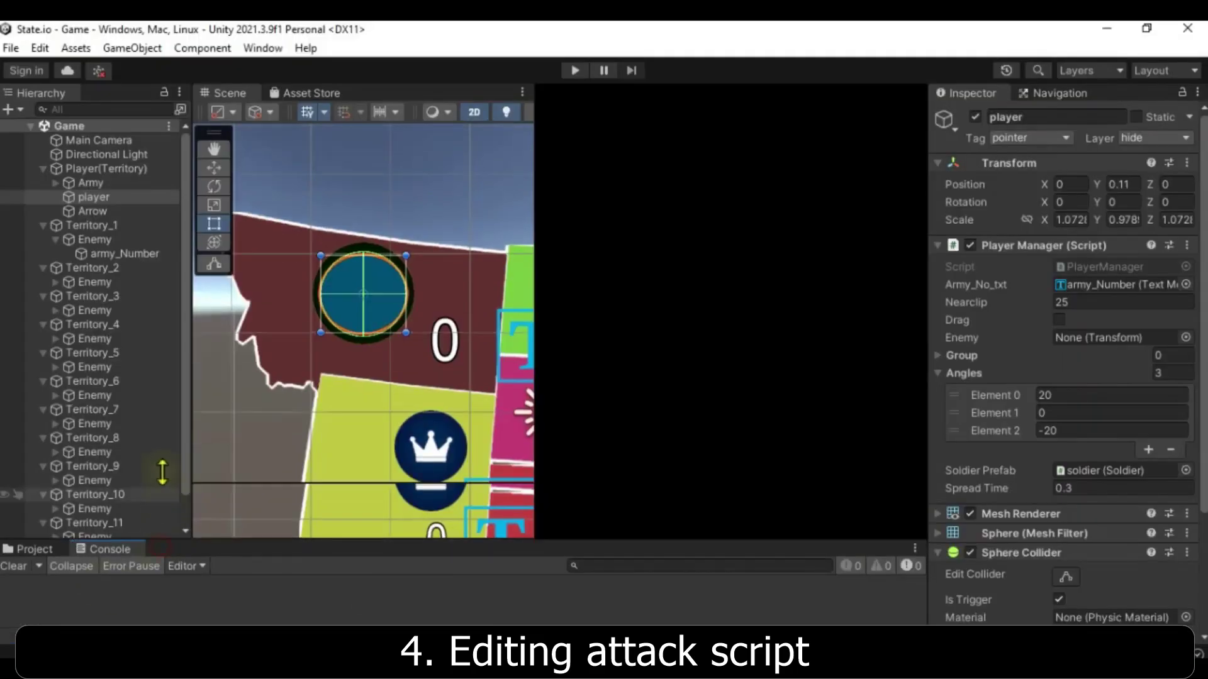
{"action": "left_click_drag", "start_coordinate": [161, 548], "coordinate": [161, 458]}
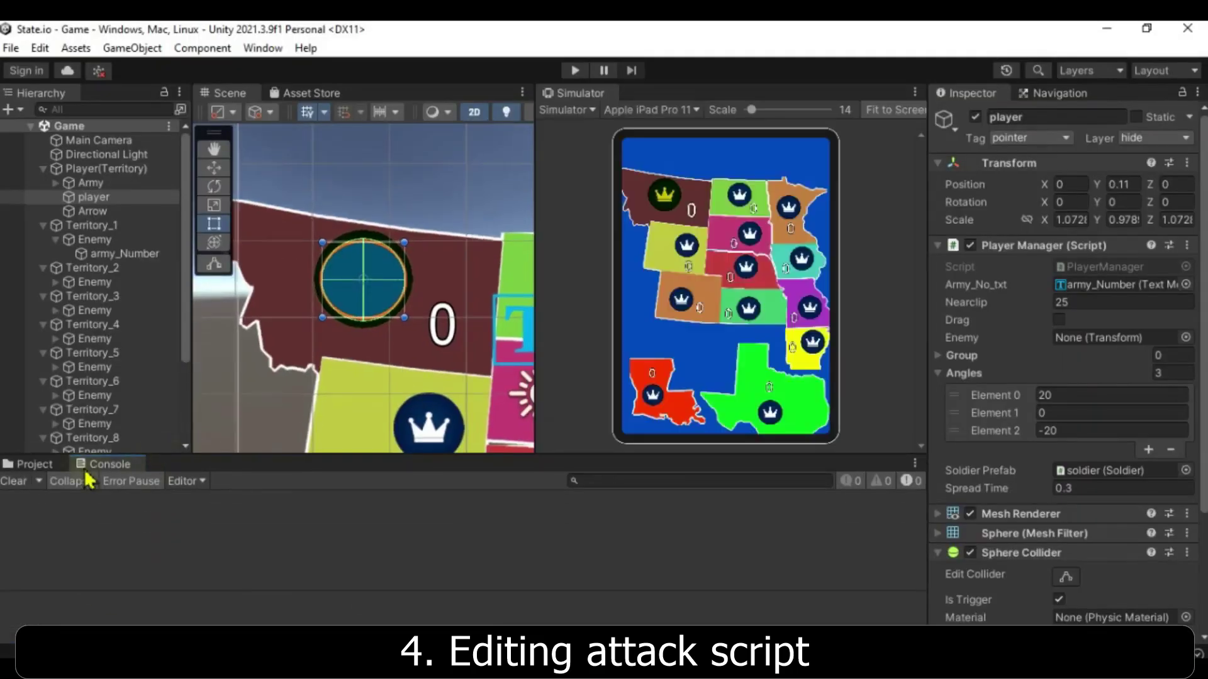
{"action": "left_click", "coordinate": [33, 465]}
{"action": "left_click", "coordinate": [115, 501]}
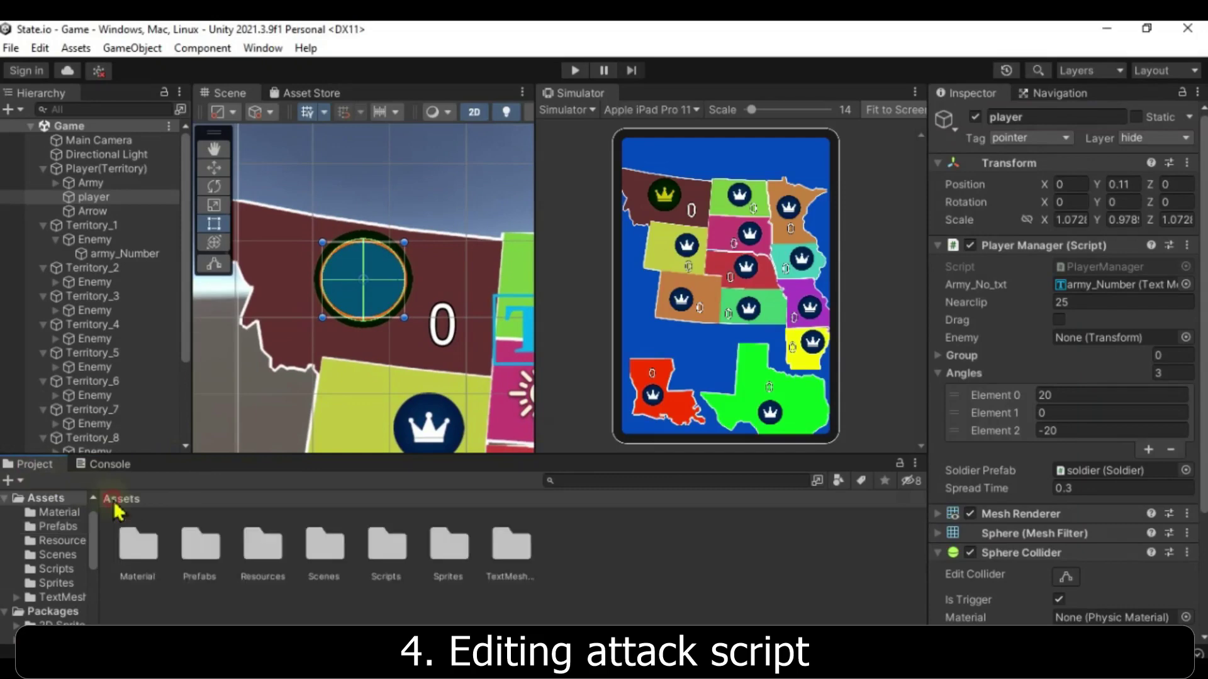
{"action": "double_click", "coordinate": [377, 563]}
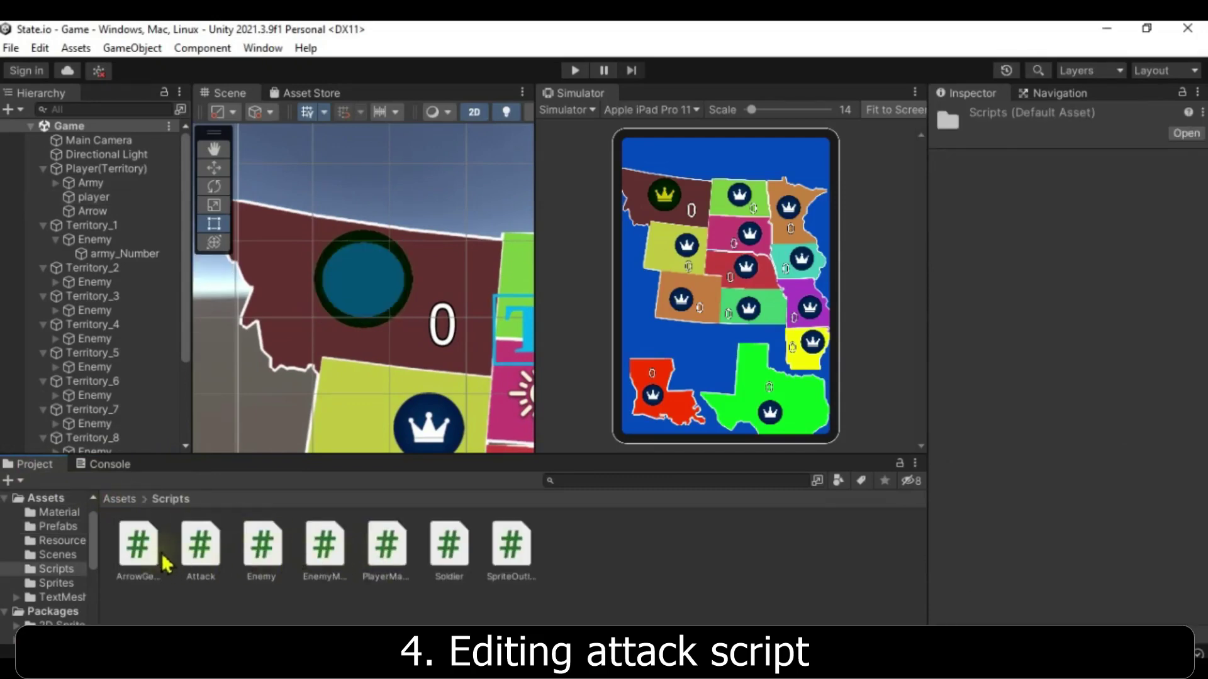
{"action": "left_click", "coordinate": [462, 551]}
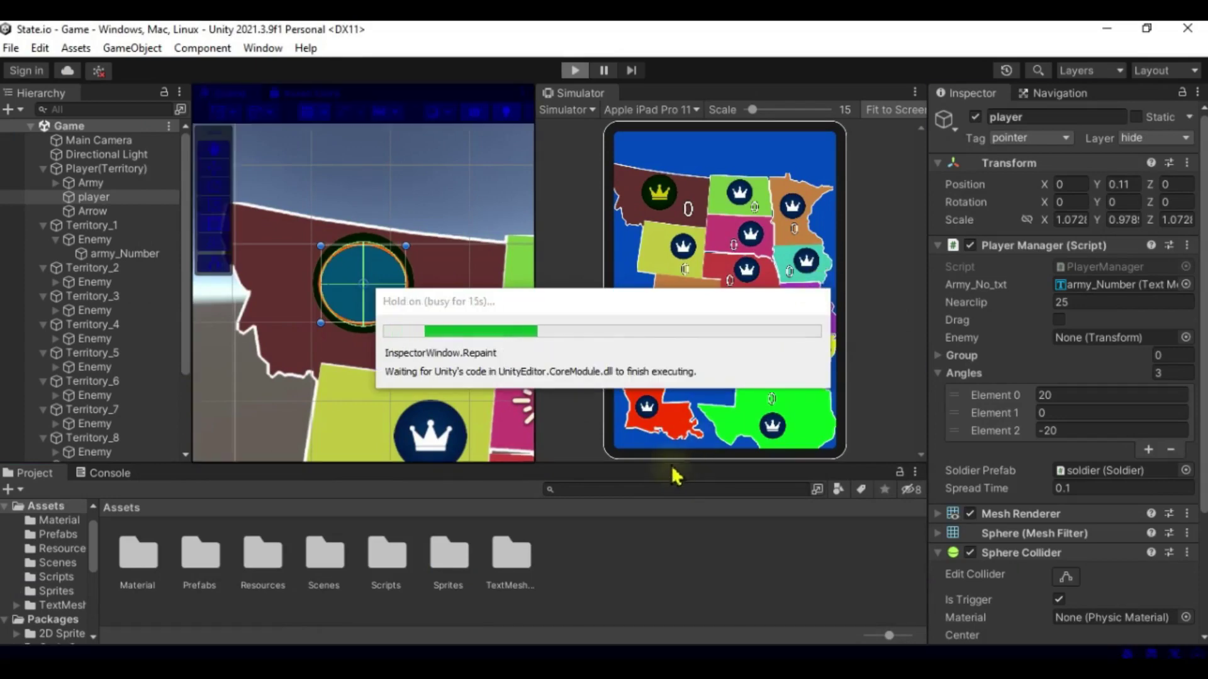
Send repeated soldier waves from Montana into the pink state, Wyoming and Louisiana
{"action": "left_click_drag", "start_coordinate": [671, 465], "coordinate": [652, 536]}
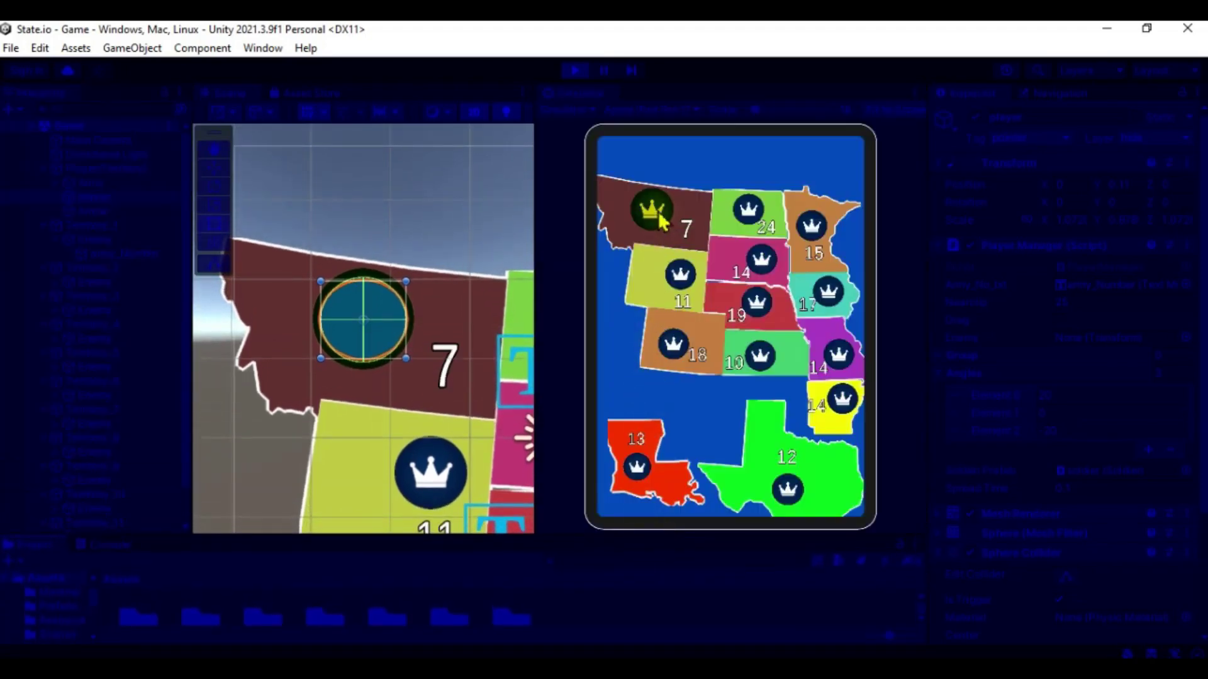
{"action": "mouse_move", "coordinate": [660, 220]}
{"action": "left_mouse_down"}
{"action": "mouse_move", "coordinate": [682, 249]}
{"action": "mouse_move", "coordinate": [679, 365]}
{"action": "left_mouse_up"}
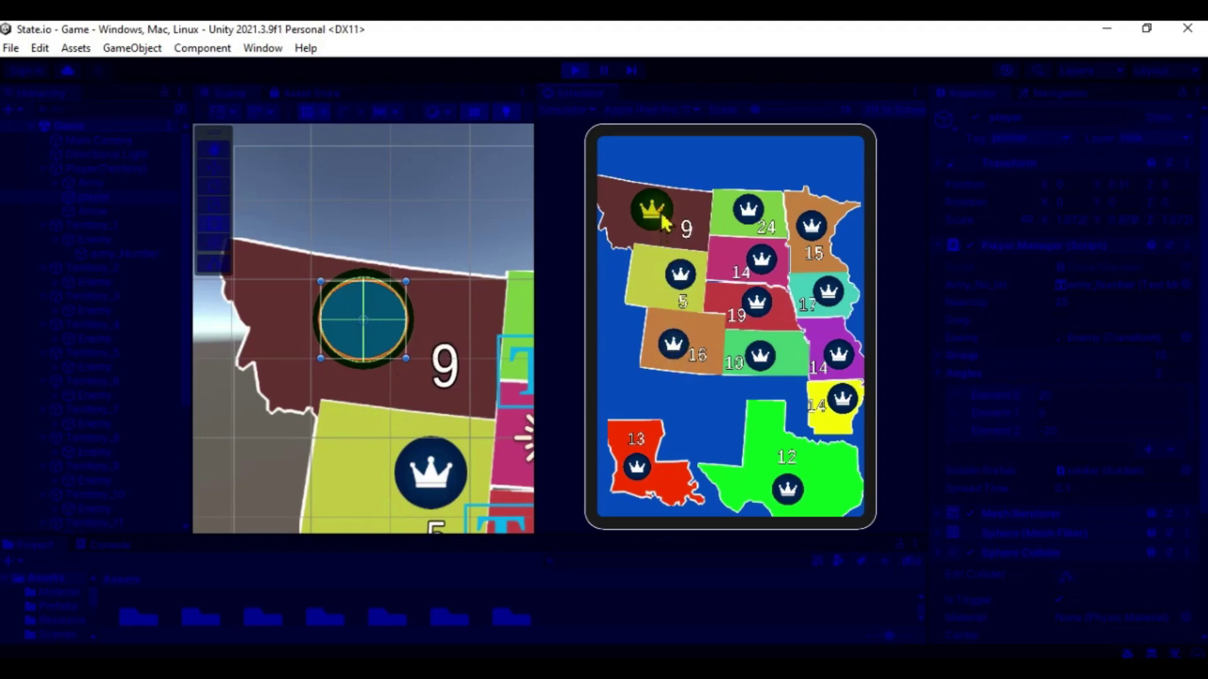
{"action": "left_click_drag", "start_coordinate": [661, 221], "coordinate": [758, 272]}
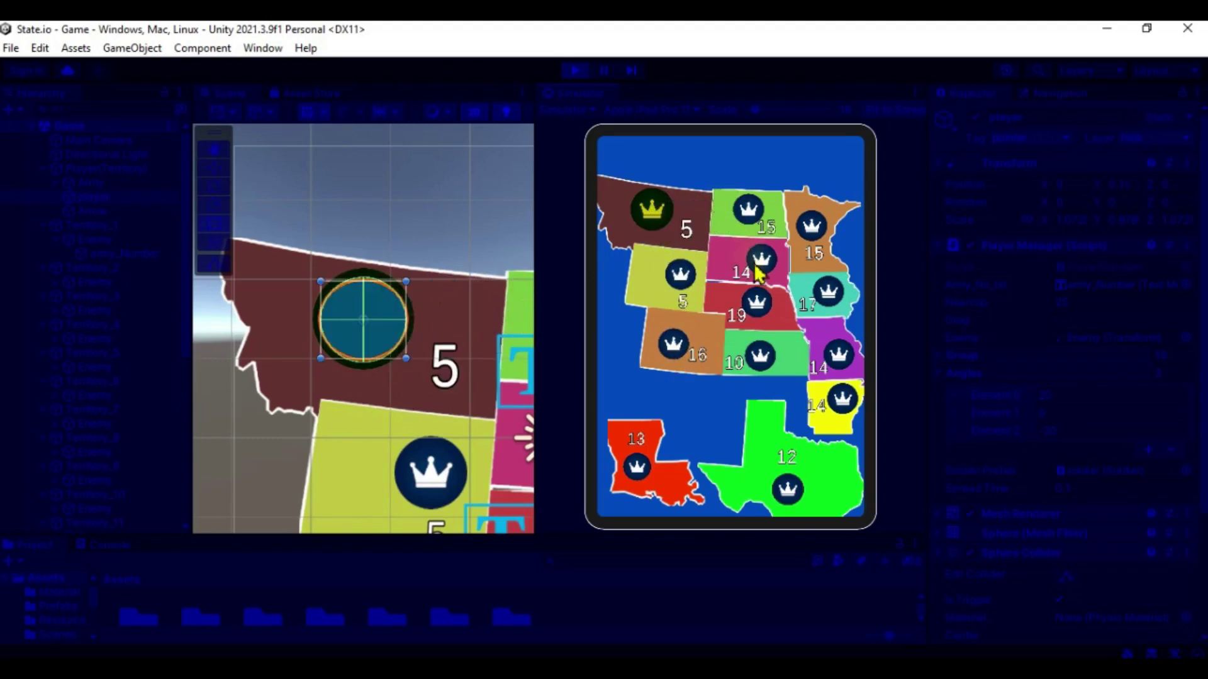
{"action": "mouse_move", "coordinate": [652, 209]}
{"action": "left_mouse_down"}
{"action": "mouse_move", "coordinate": [654, 418]}
{"action": "mouse_move", "coordinate": [637, 458]}
{"action": "left_mouse_up"}
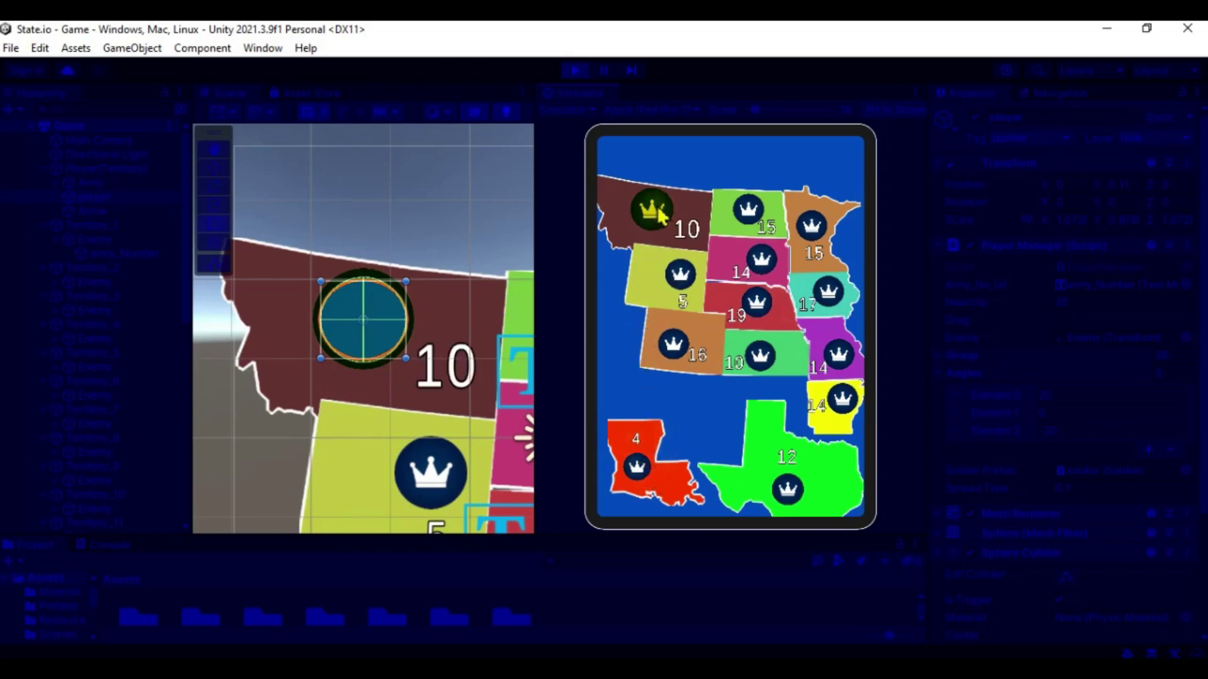
{"action": "left_click_drag", "start_coordinate": [654, 214], "coordinate": [676, 346]}
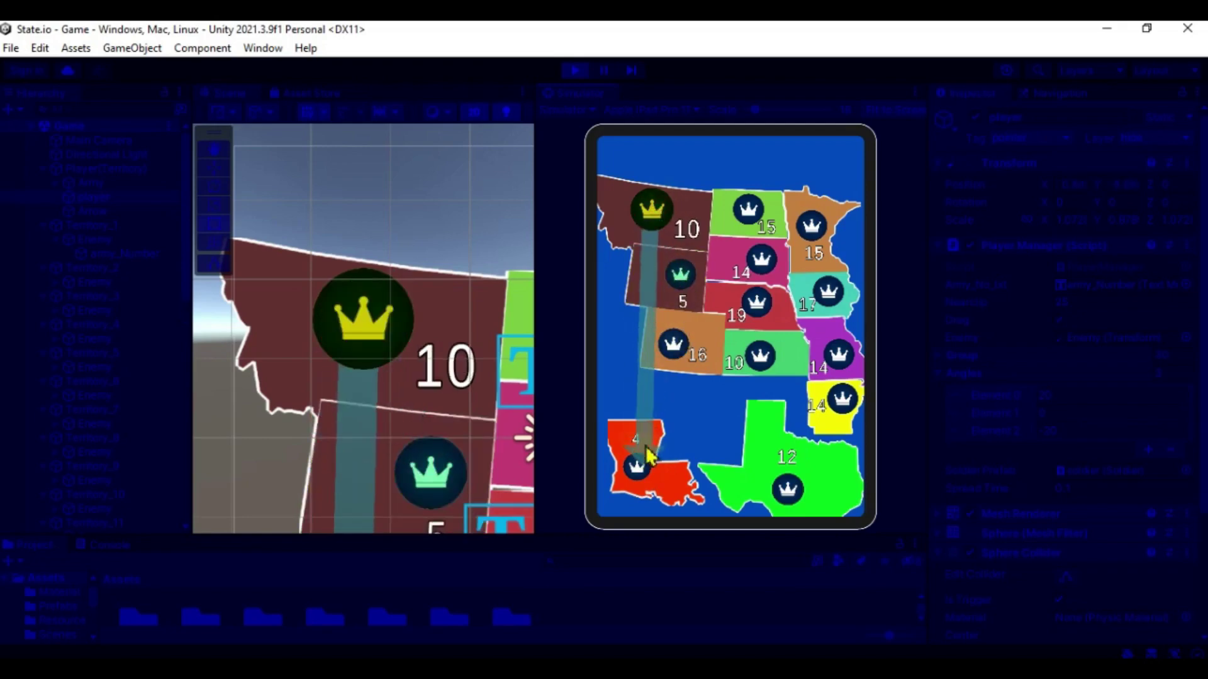
{"action": "left_click_drag", "start_coordinate": [662, 217], "coordinate": [646, 445]}
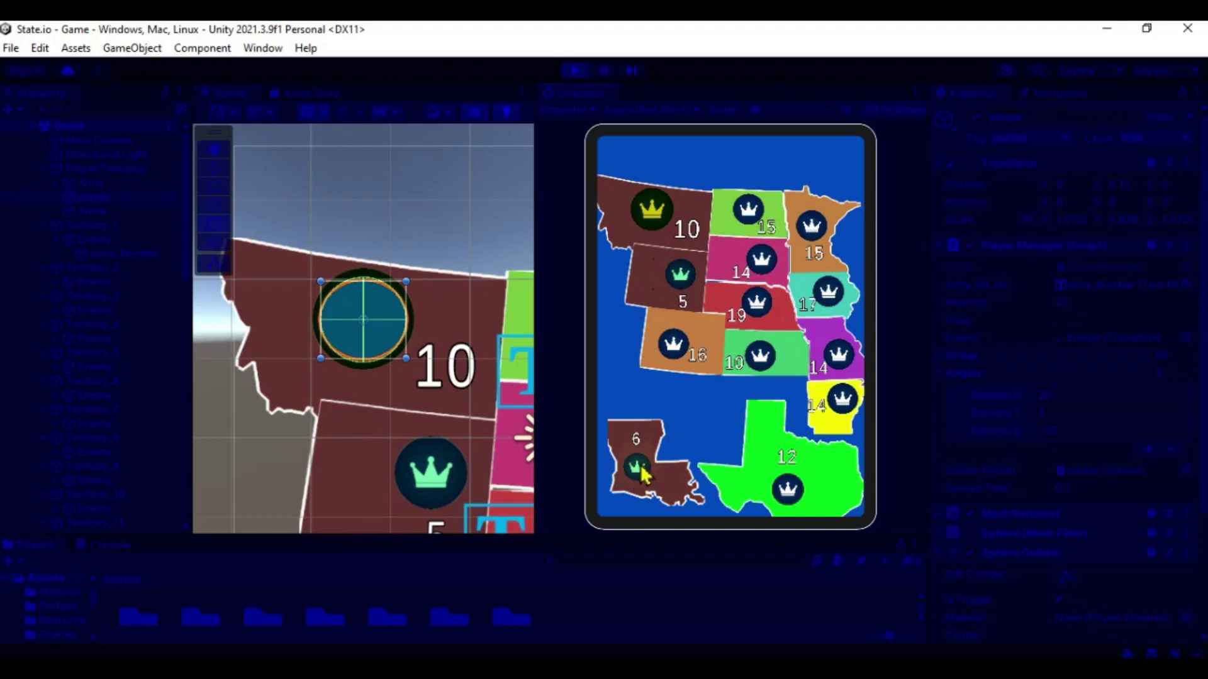
{"action": "left_click_drag", "start_coordinate": [654, 221], "coordinate": [679, 277]}
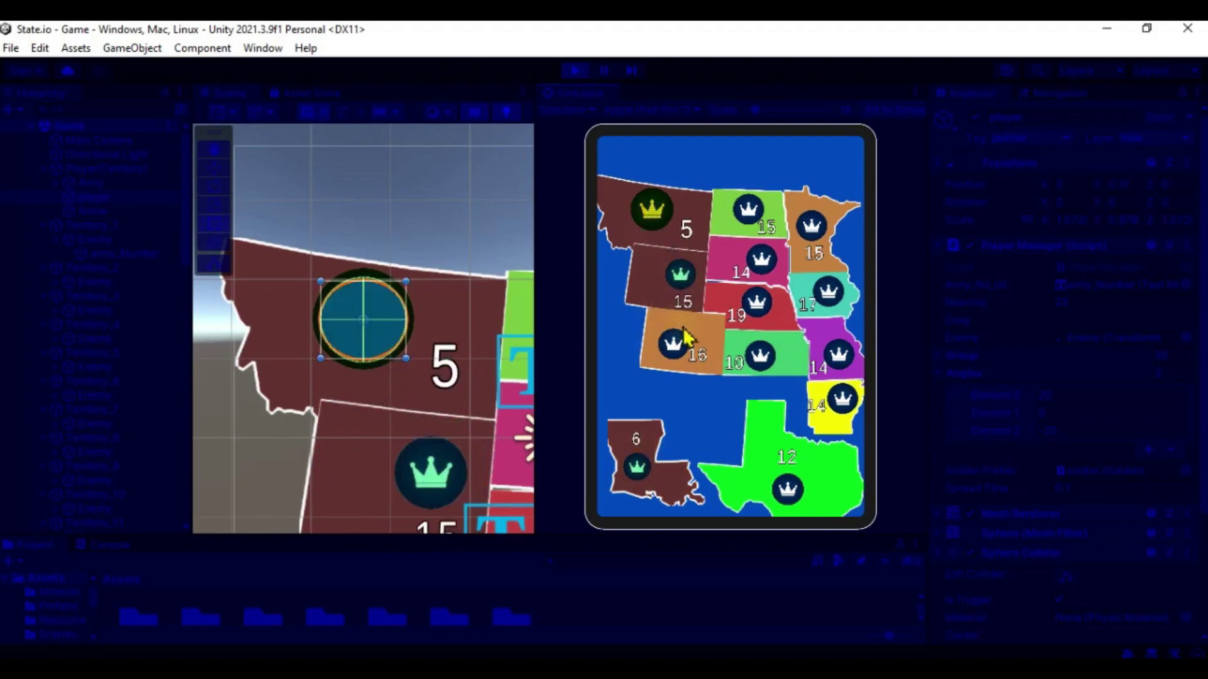
{"action": "left_click_drag", "start_coordinate": [654, 239], "coordinate": [639, 439]}
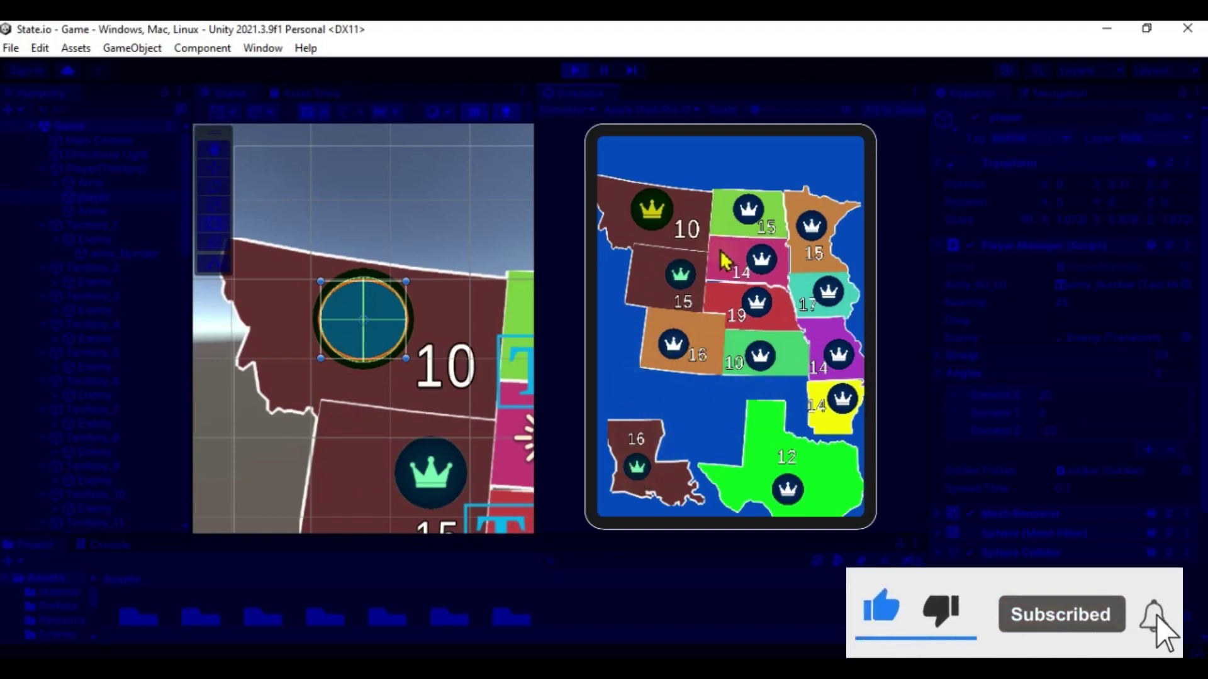
Stop the playtest with the Play button
{"action": "left_click", "coordinate": [574, 71]}
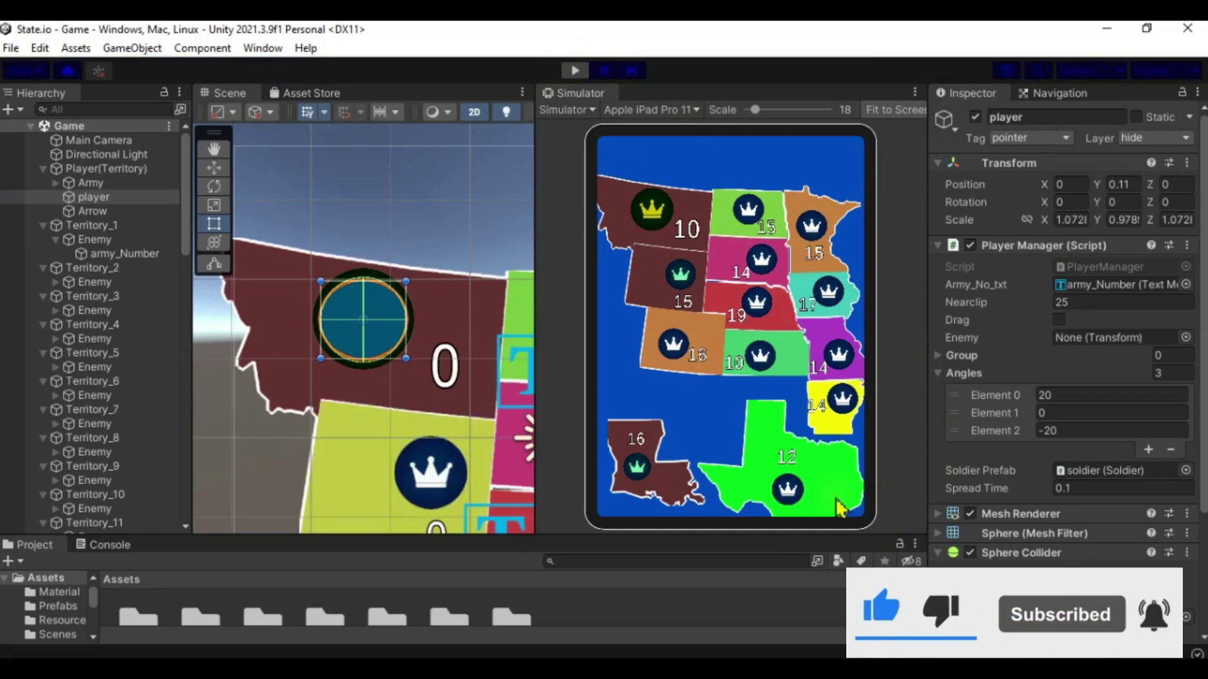